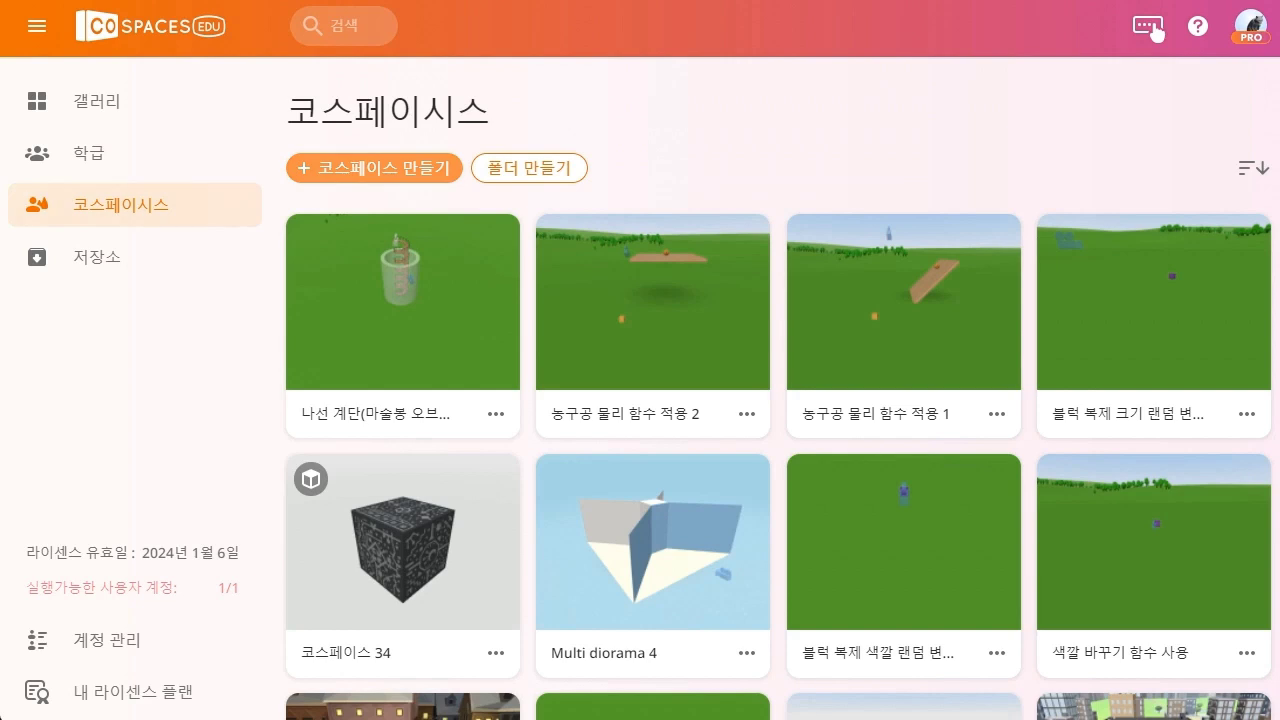
Create a new CoSpace from the 3D Empty scene template
{"action": "left_click", "coordinate": [416, 172]}
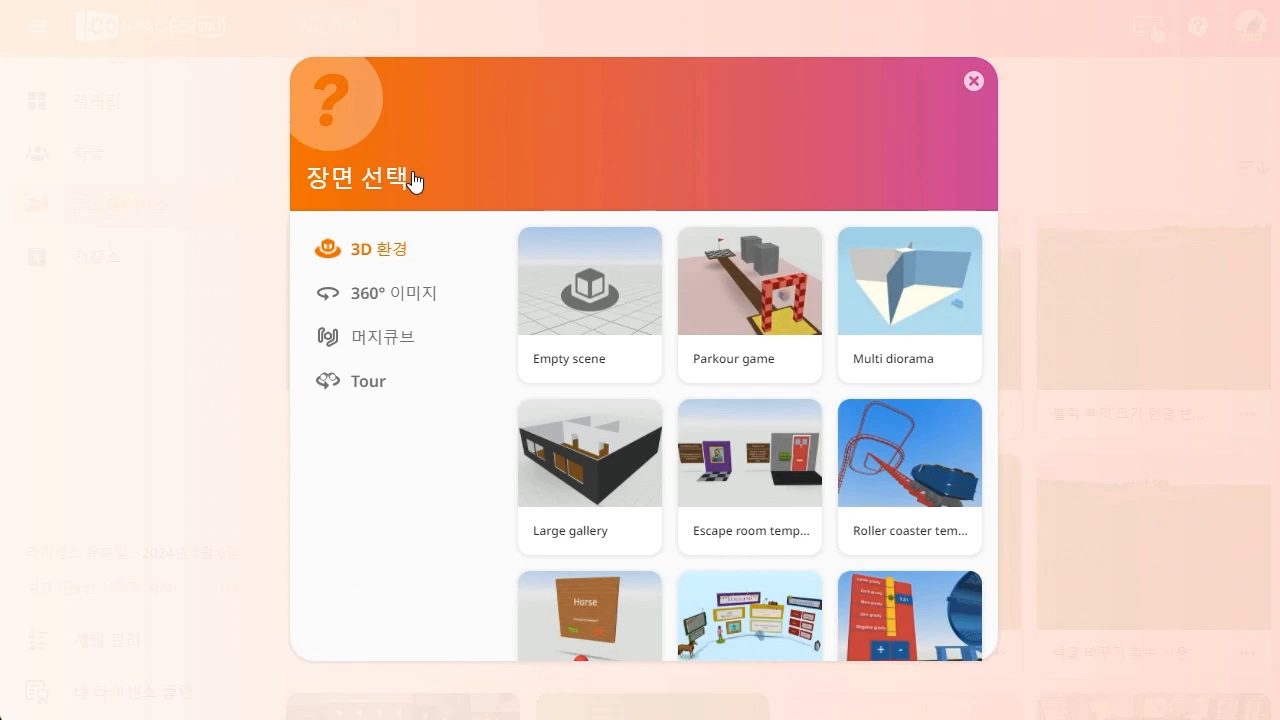
{"action": "left_click", "coordinate": [600, 308]}
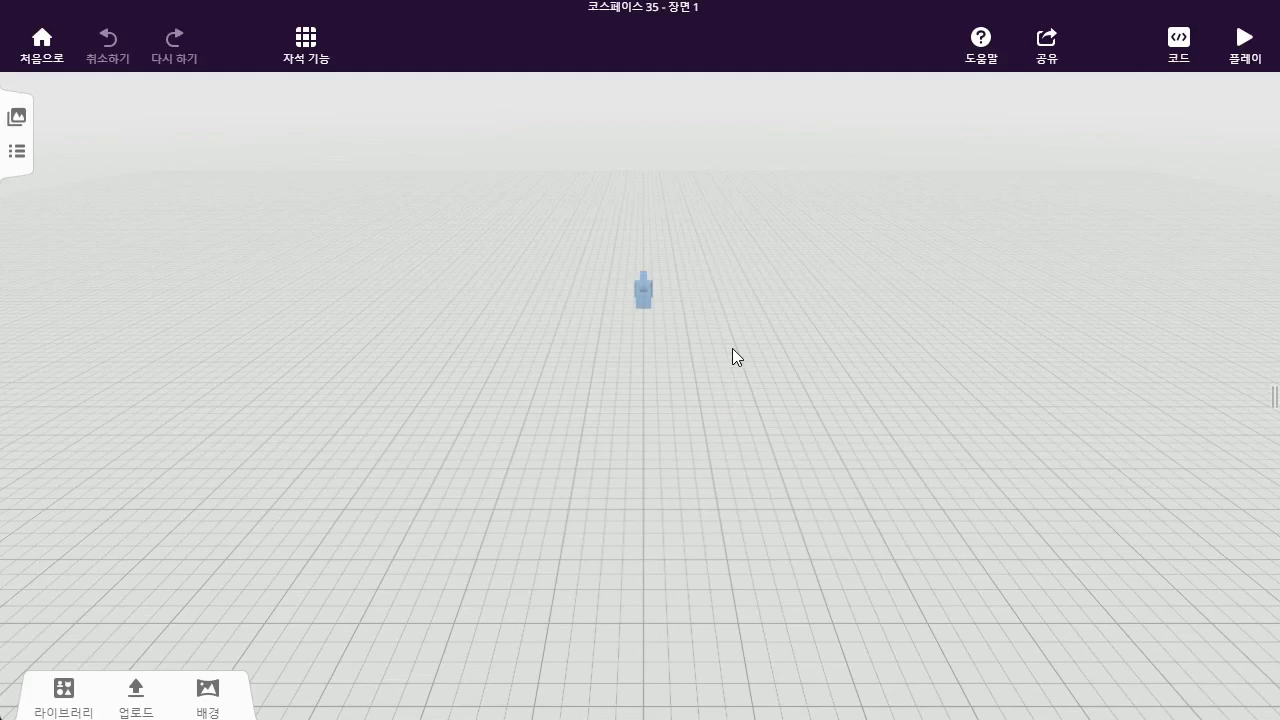
Set the scene background to the dim indoor room with red curtains and a candle chandelier
{"action": "left_click", "coordinate": [213, 698]}
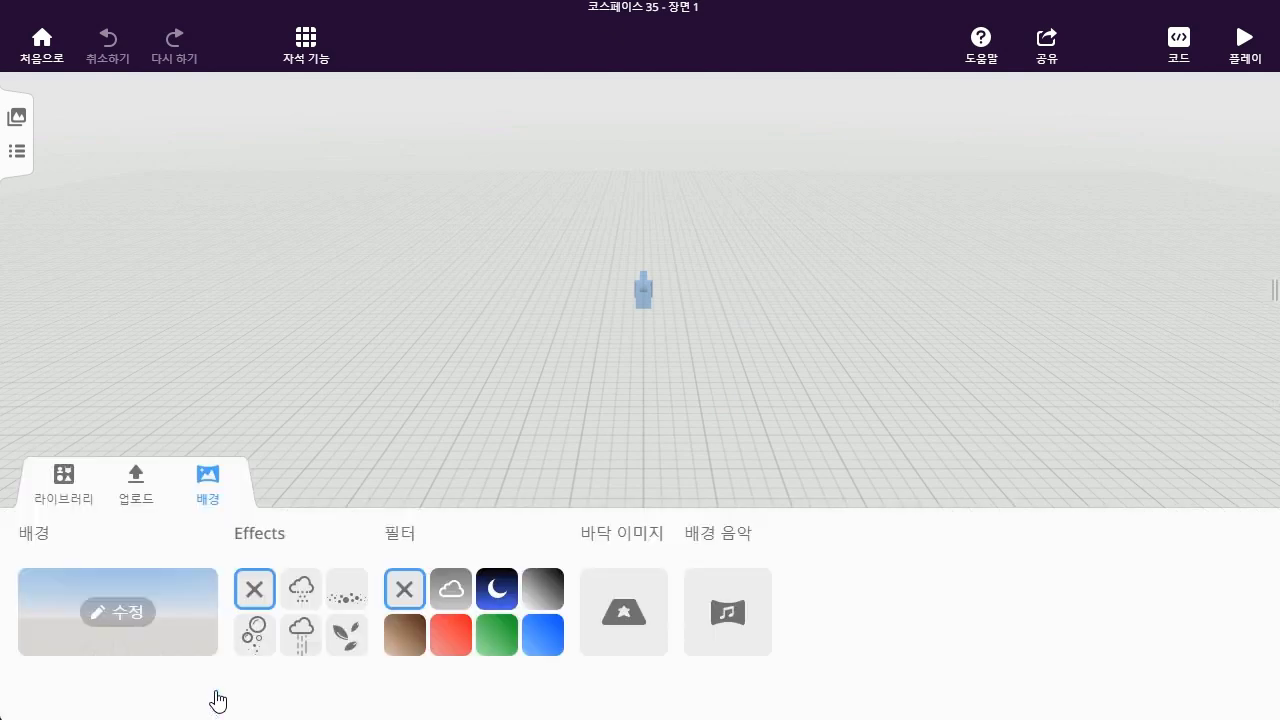
{"action": "left_click", "coordinate": [131, 620]}
{"action": "scroll", "coordinate": [495, 430], "scroll_direction": "down", "scroll_amount": 1}
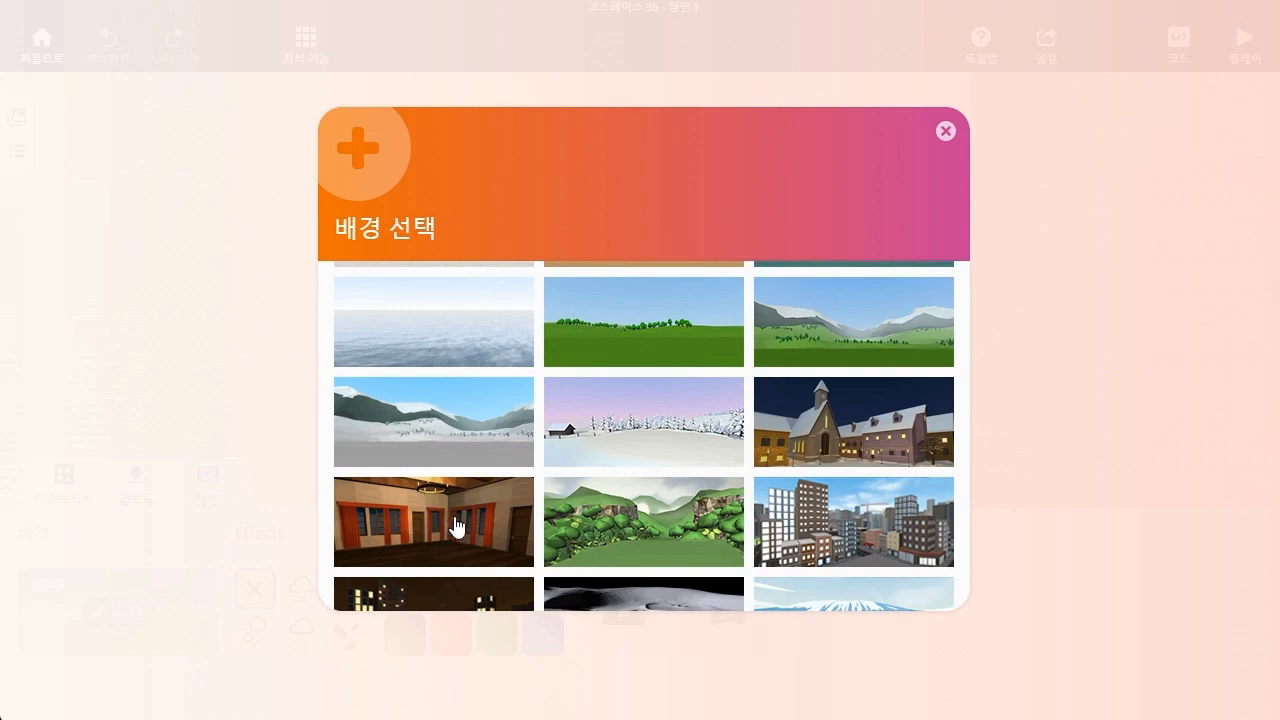
{"action": "scroll", "coordinate": [455, 524], "scroll_direction": "up", "scroll_amount": 1}
{"action": "scroll", "coordinate": [455, 524], "scroll_direction": "down", "scroll_amount": 1}
{"action": "left_click", "coordinate": [451, 525]}
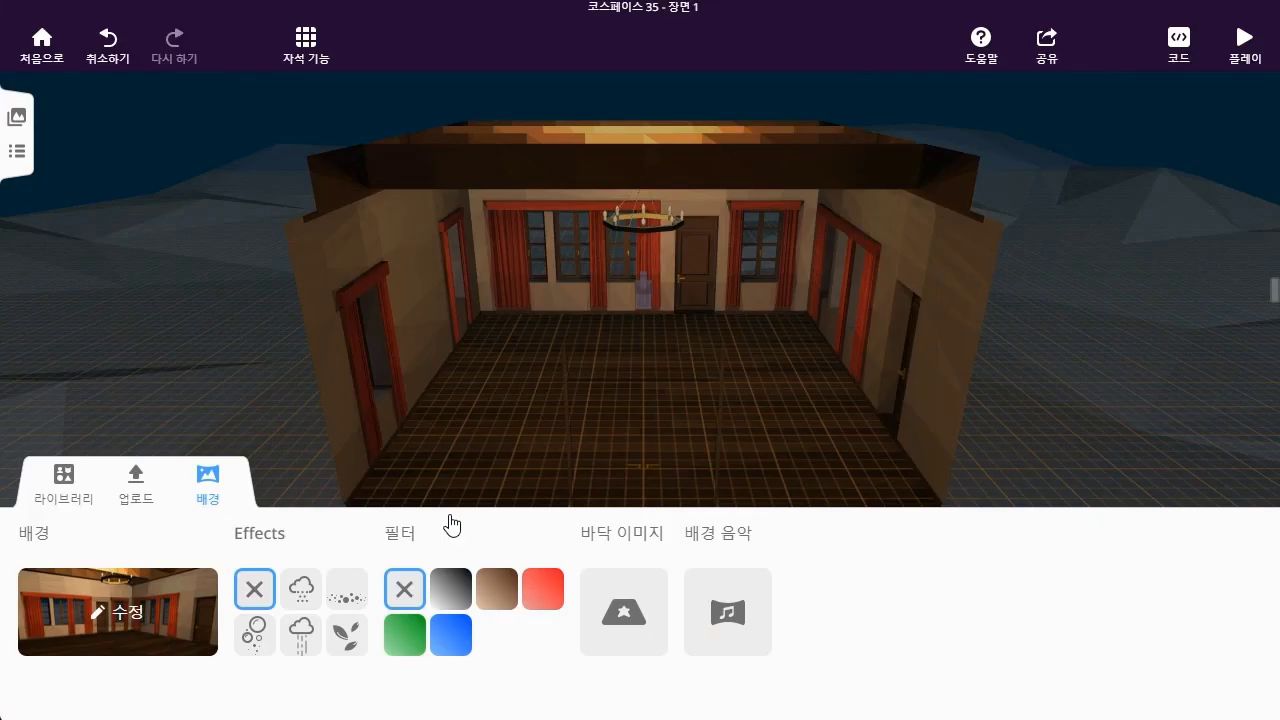
Place the orange armchair from the living room furniture library on the room's floor, in front of the left-hand rear windows
{"action": "scroll", "coordinate": [728, 362], "scroll_direction": "up", "scroll_amount": 8}
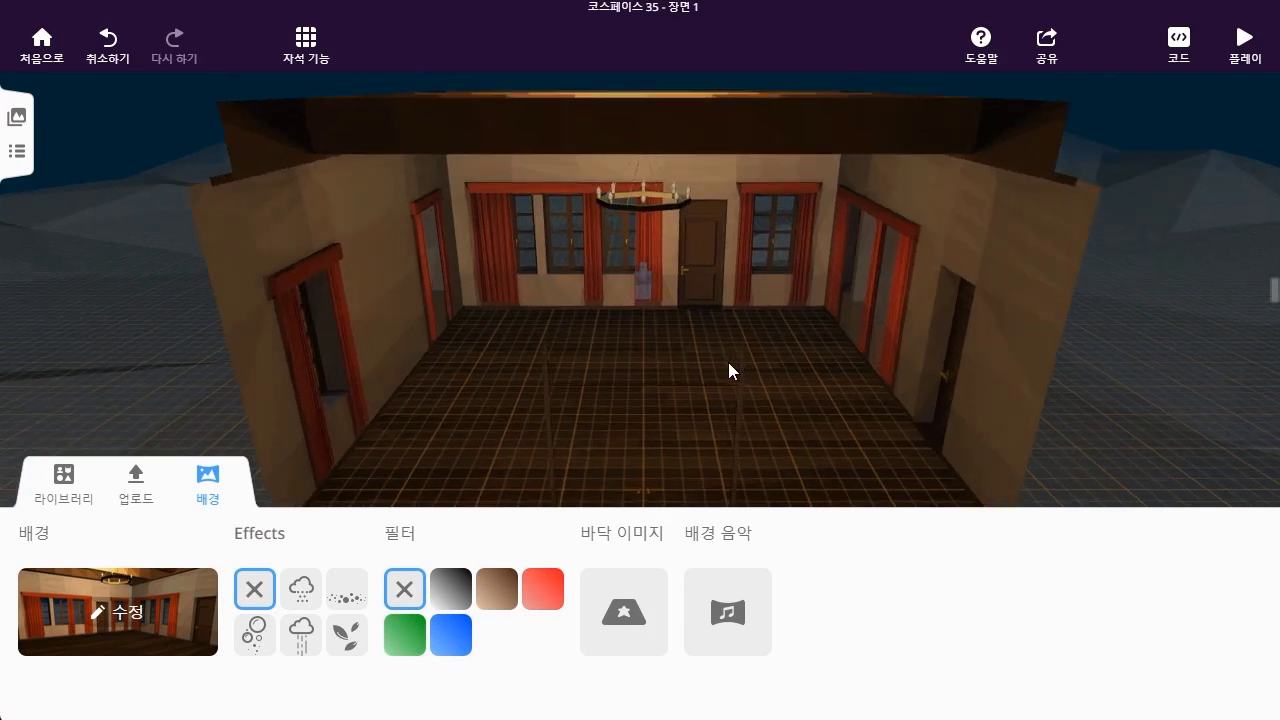
{"action": "scroll", "coordinate": [729, 371], "scroll_direction": "up", "scroll_amount": 8}
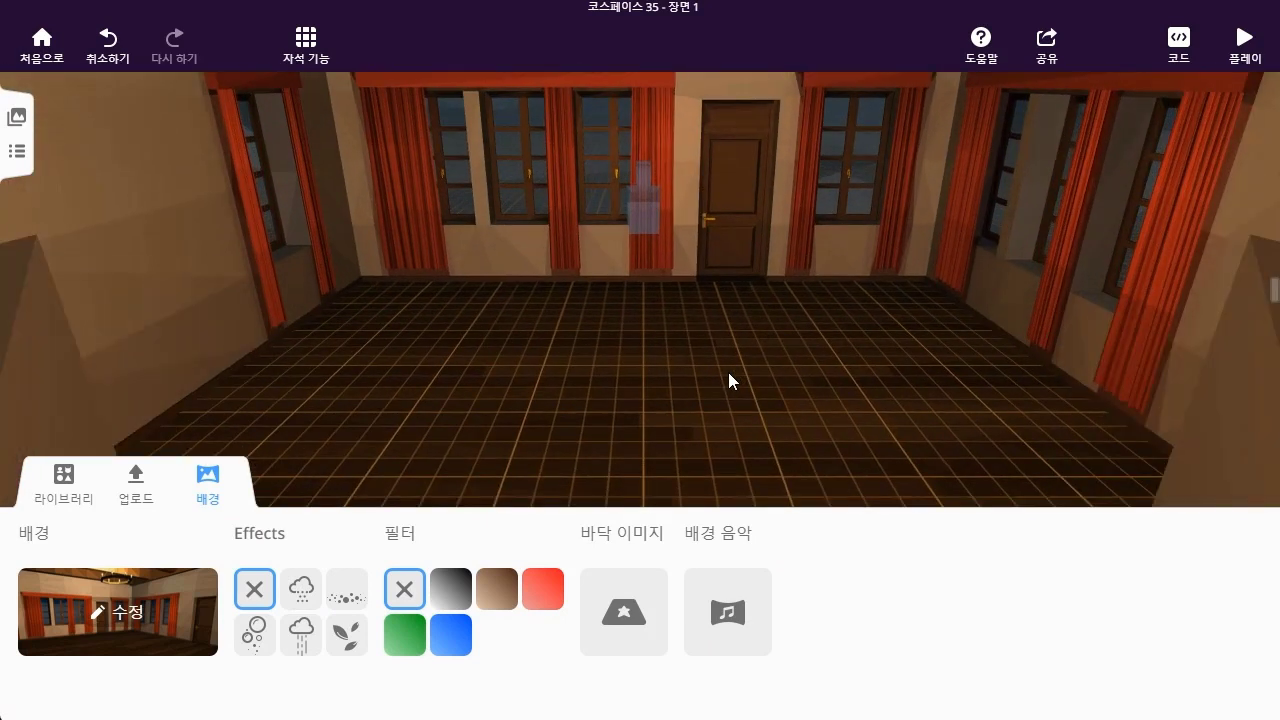
{"action": "left_click_drag", "start_coordinate": [728, 377], "coordinate": [729, 410]}
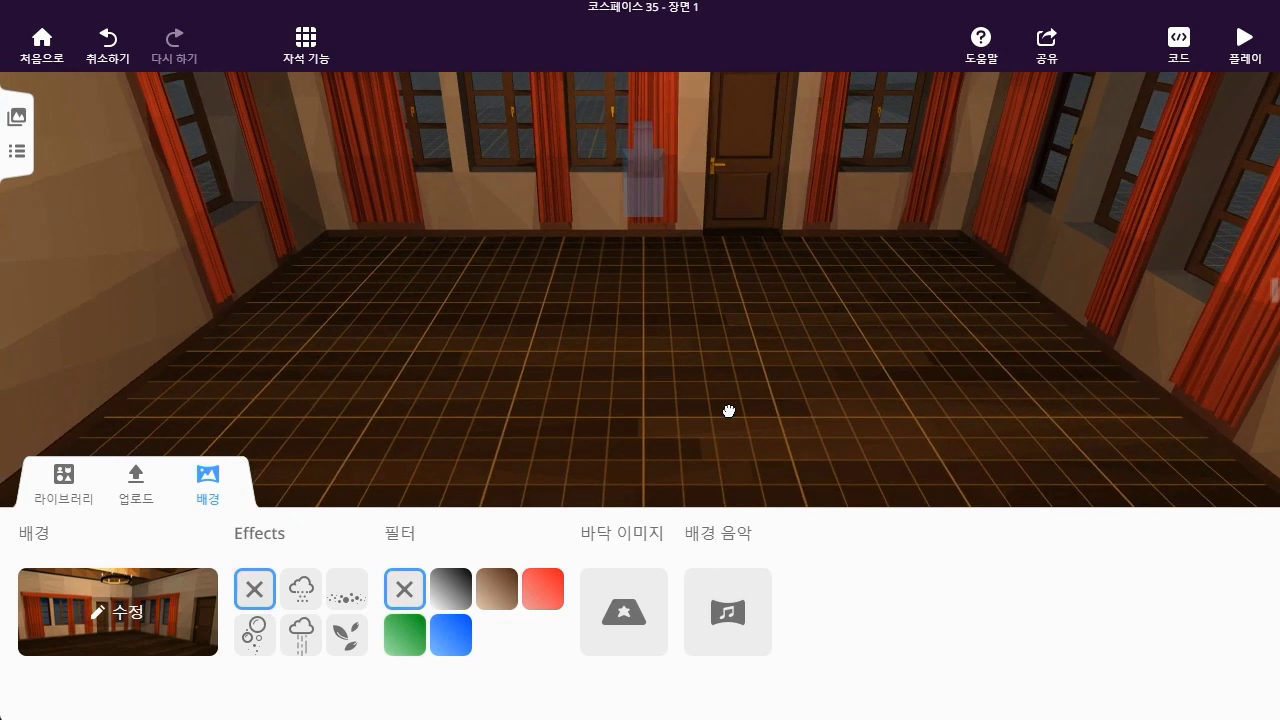
{"action": "scroll", "coordinate": [730, 410], "scroll_direction": "down", "scroll_amount": 8}
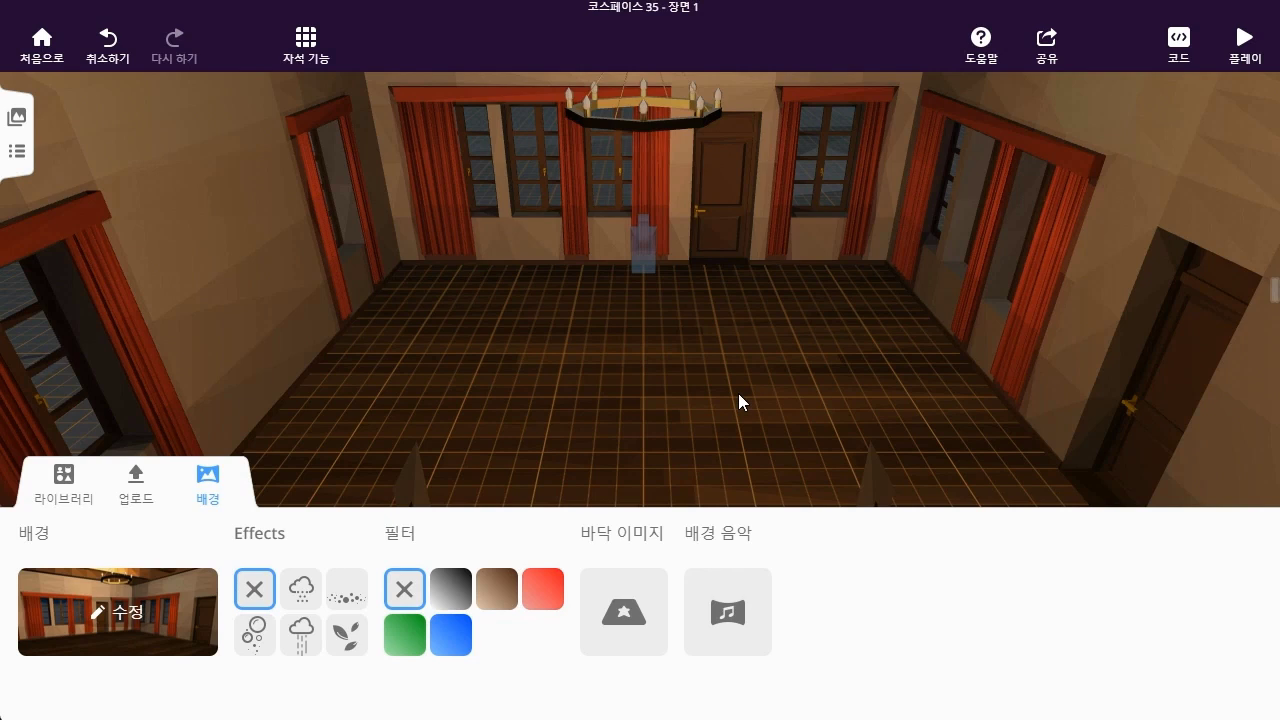
{"action": "left_click", "coordinate": [86, 487]}
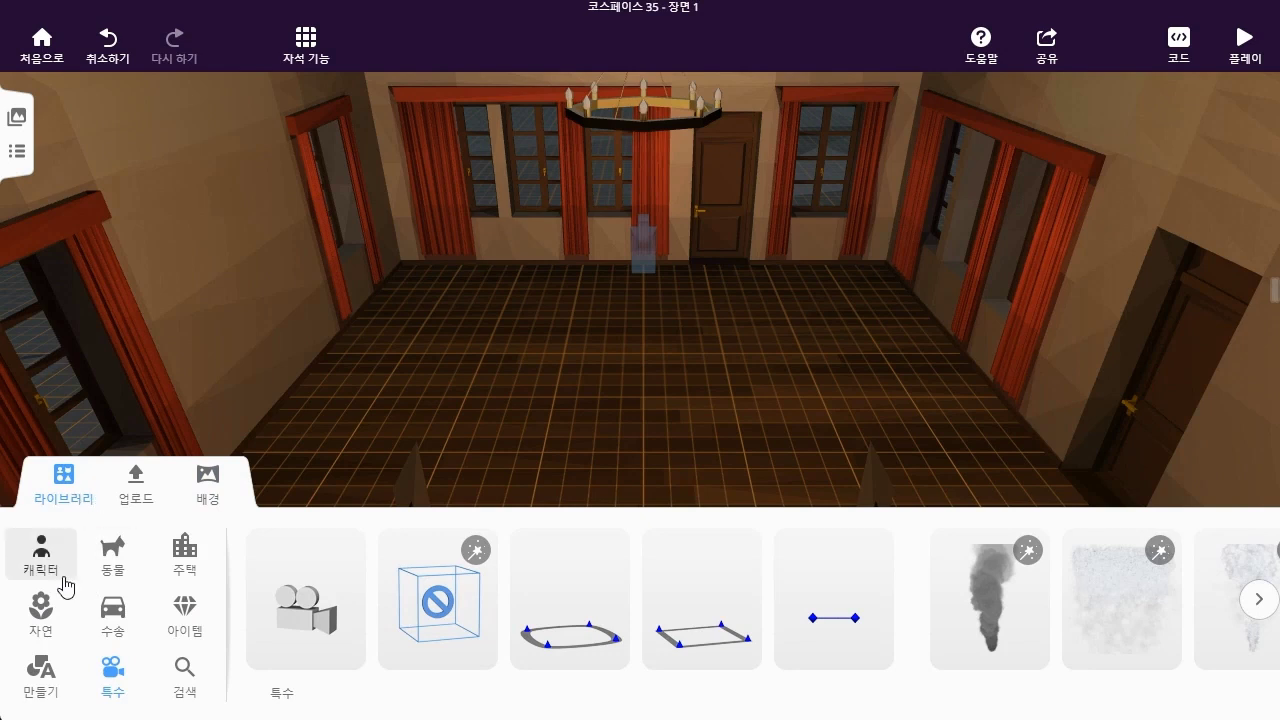
{"action": "left_click", "coordinate": [172, 575]}
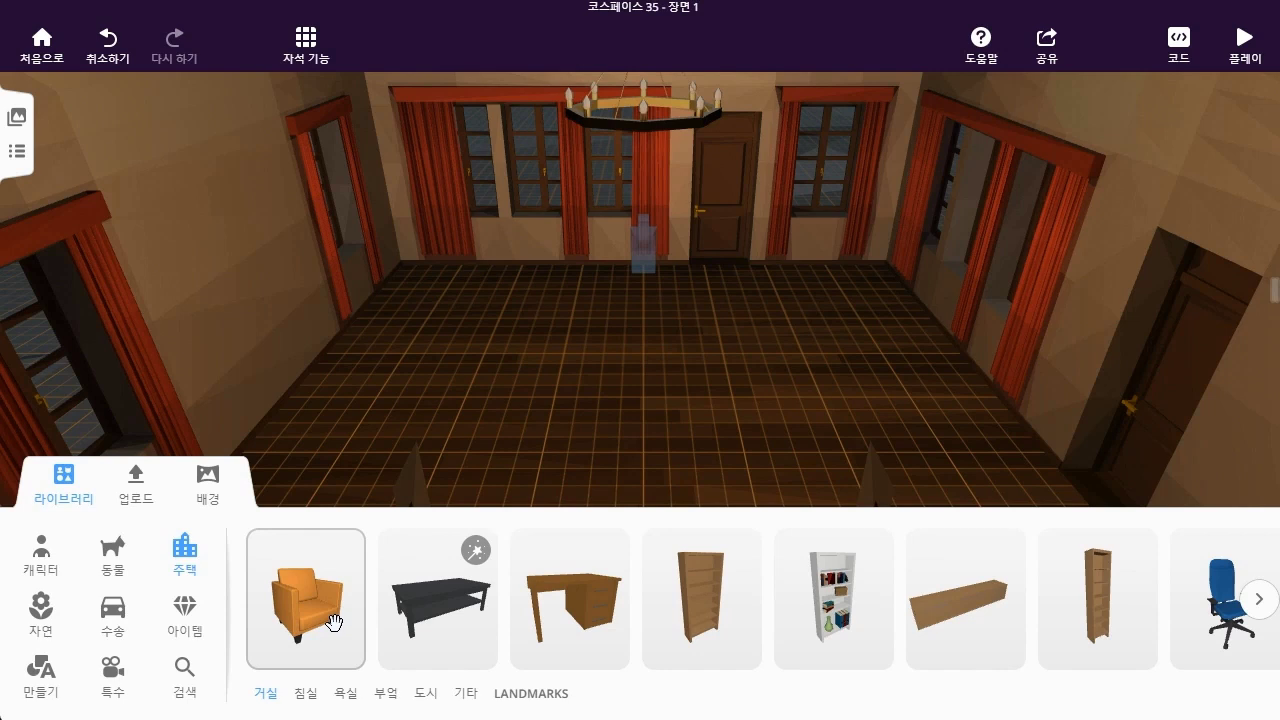
{"action": "left_click_drag", "start_coordinate": [333, 622], "coordinate": [473, 349]}
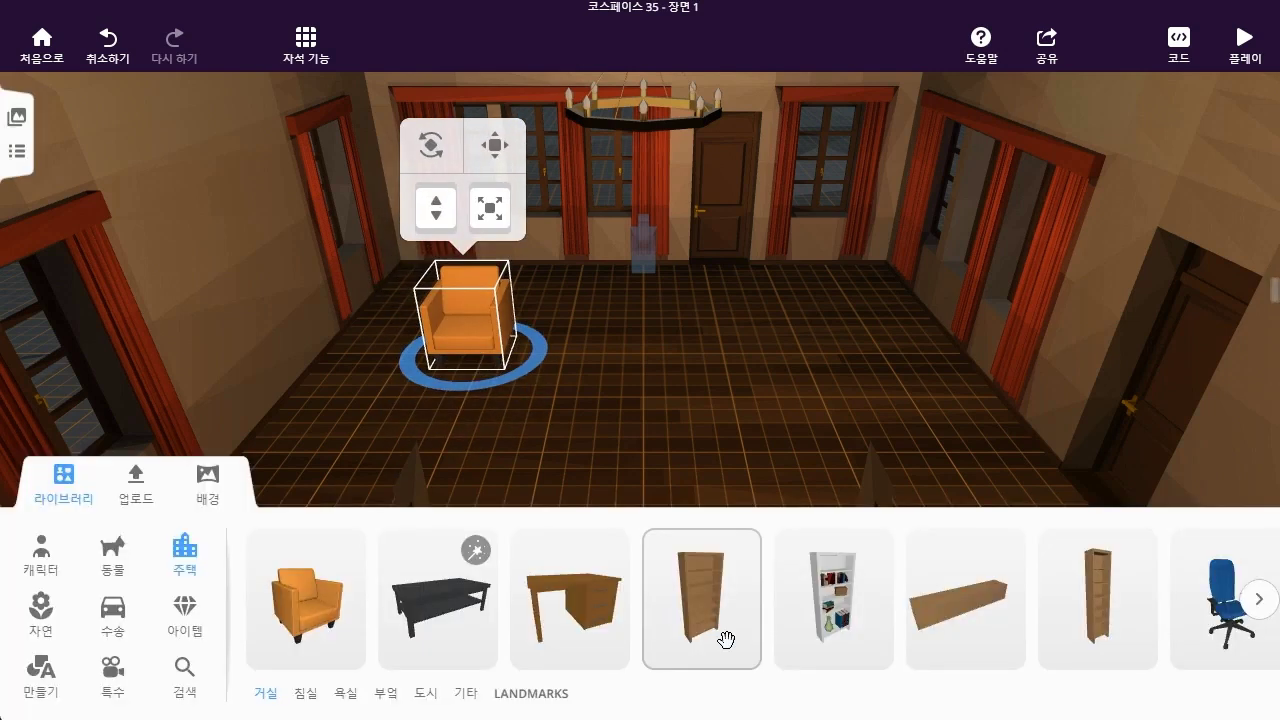
Add the orange two-seat sofa to the right of the armchair, shift it slightly toward the rear door, and close the library
{"action": "left_click", "coordinate": [1250, 612]}
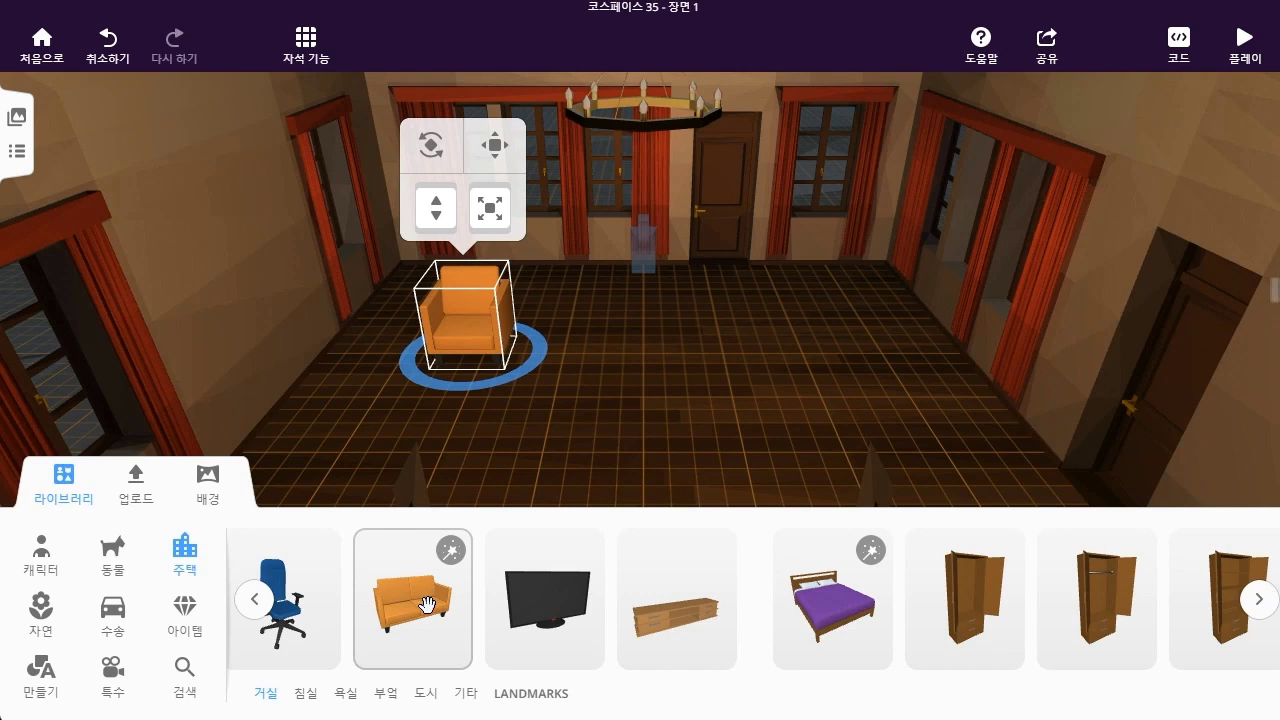
{"action": "left_click_drag", "start_coordinate": [425, 608], "coordinate": [740, 356]}
{"action": "left_click", "coordinate": [267, 614]}
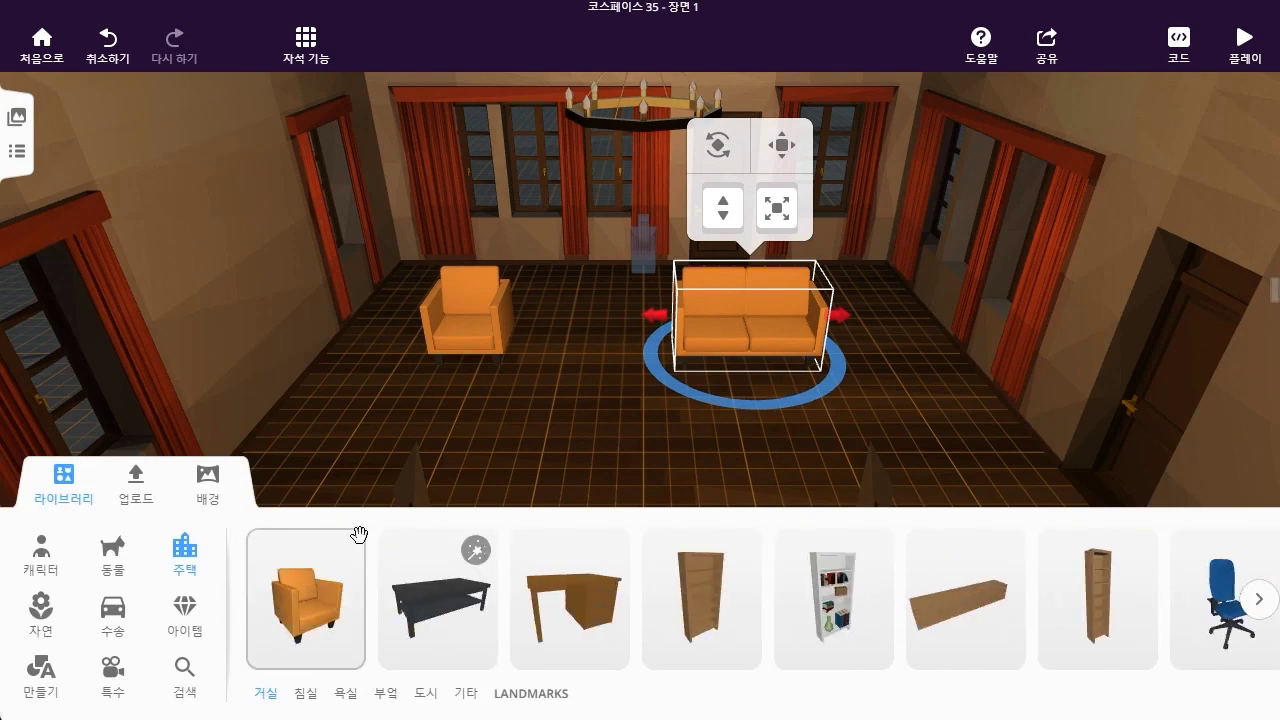
{"action": "left_click", "coordinate": [1259, 601]}
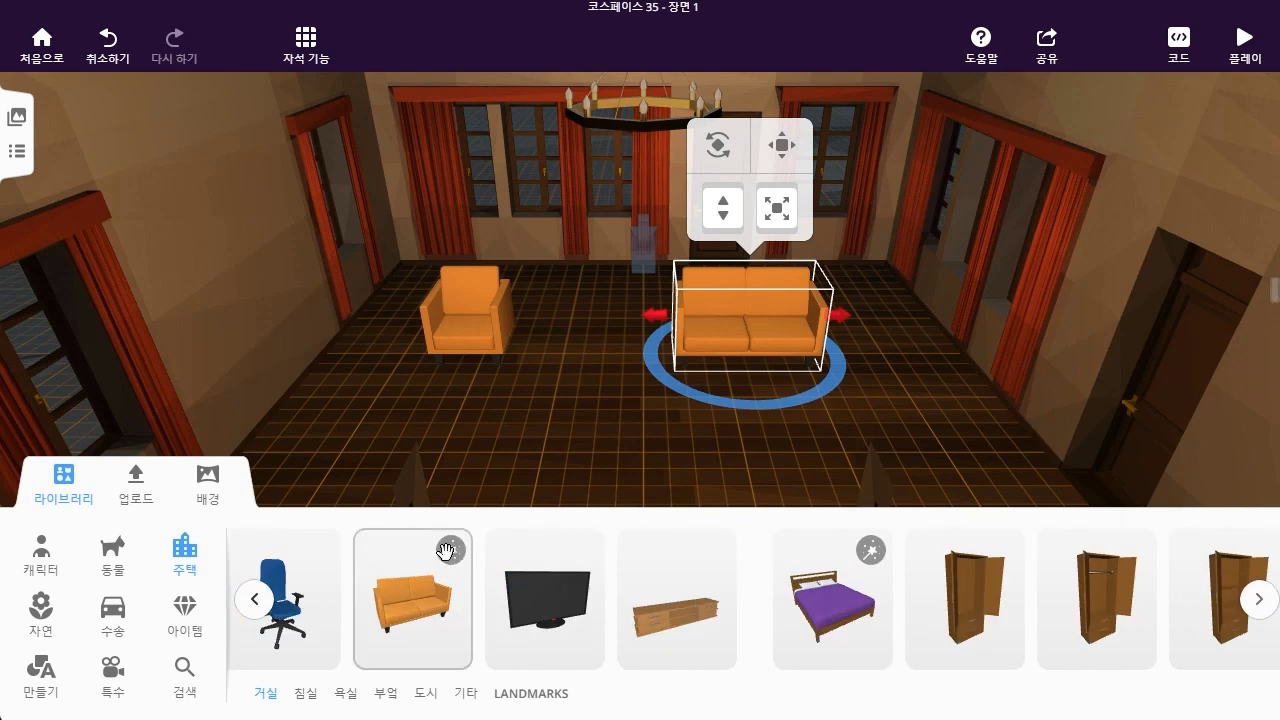
{"action": "mouse_move", "coordinate": [785, 323]}
{"action": "left_mouse_down"}
{"action": "mouse_move", "coordinate": [763, 311]}
{"action": "mouse_move", "coordinate": [790, 306]}
{"action": "mouse_move", "coordinate": [790, 317]}
{"action": "left_mouse_up"}
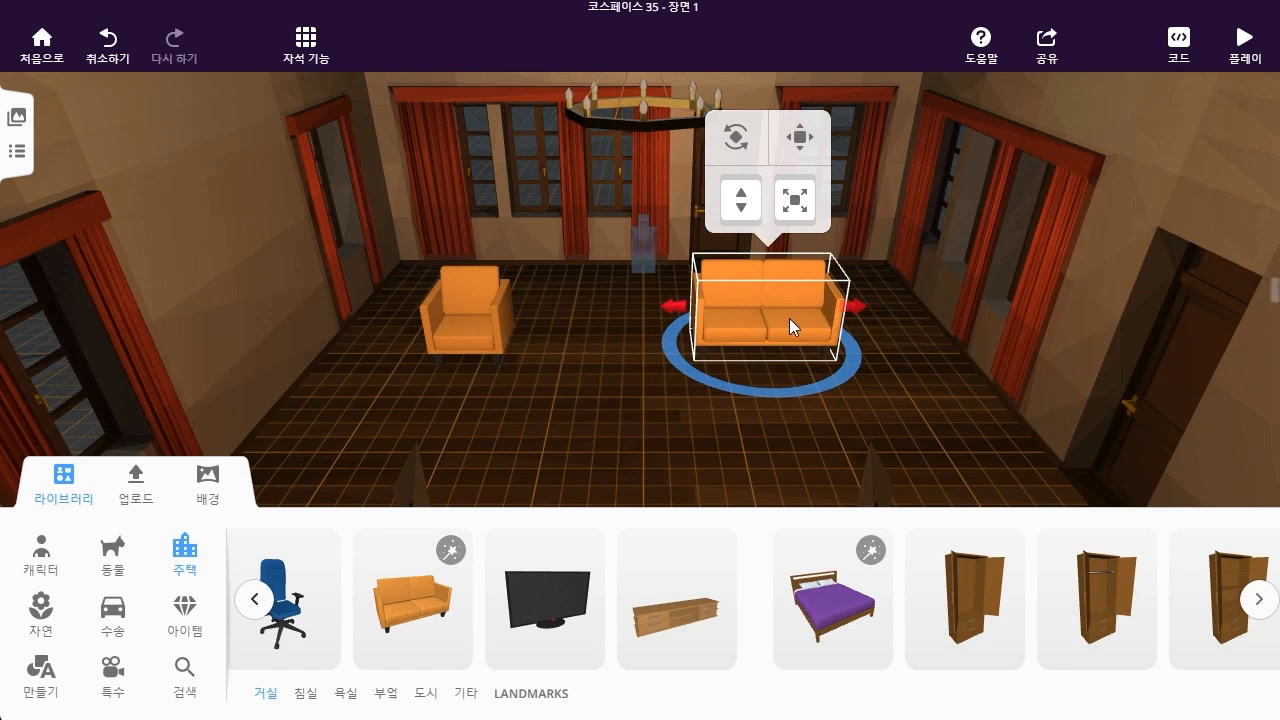
{"action": "left_click", "coordinate": [72, 497]}
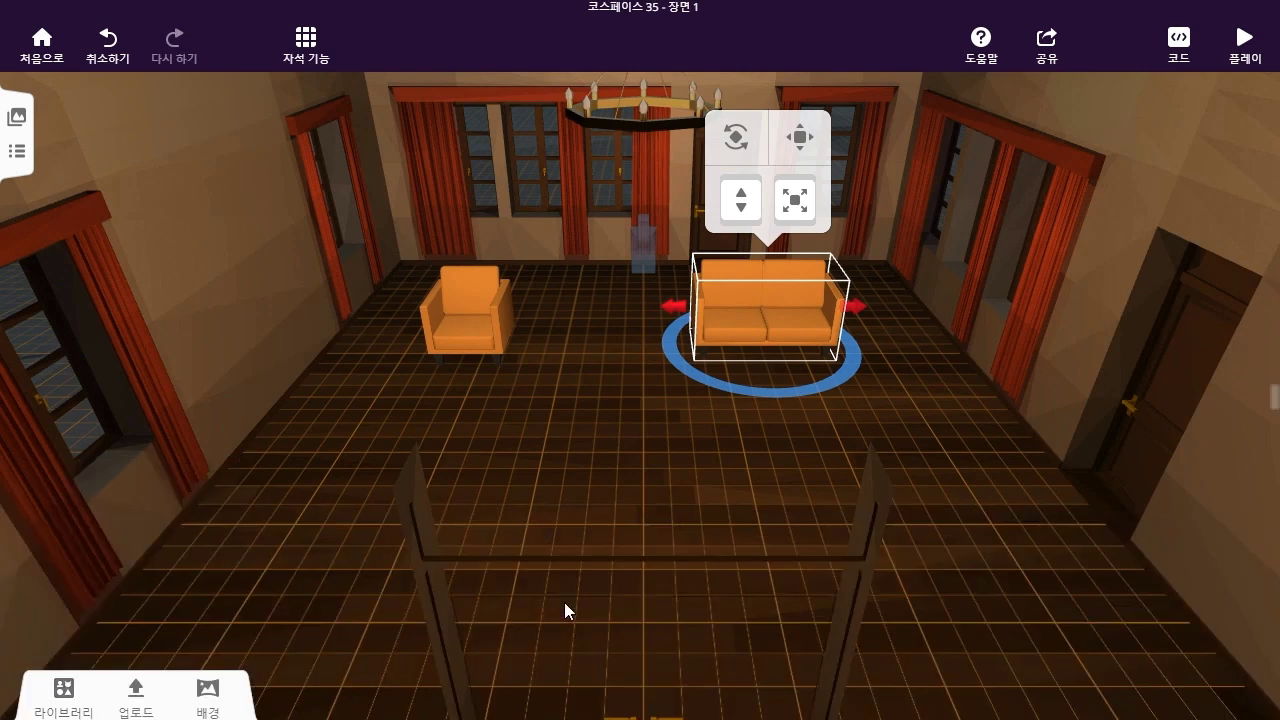
Try rotating the armchair in rotation mode and shifting it in move mode
{"action": "left_click", "coordinate": [463, 328]}
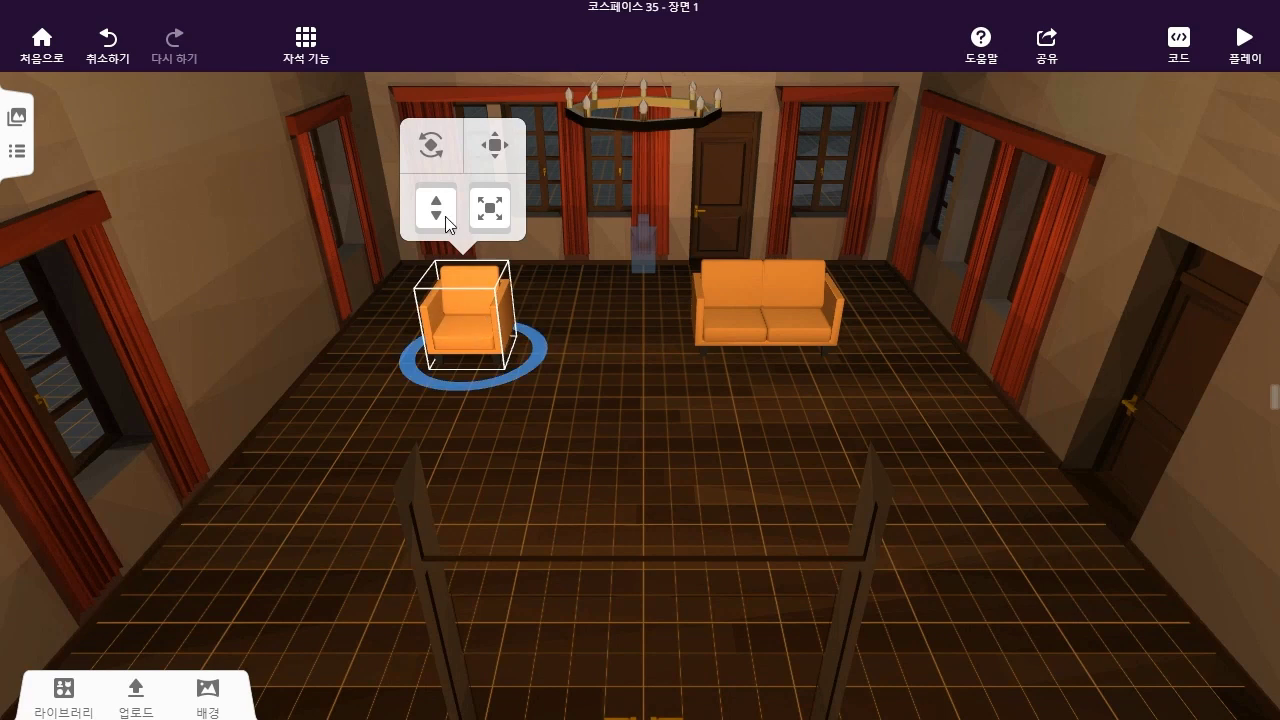
{"action": "left_click", "coordinate": [430, 147]}
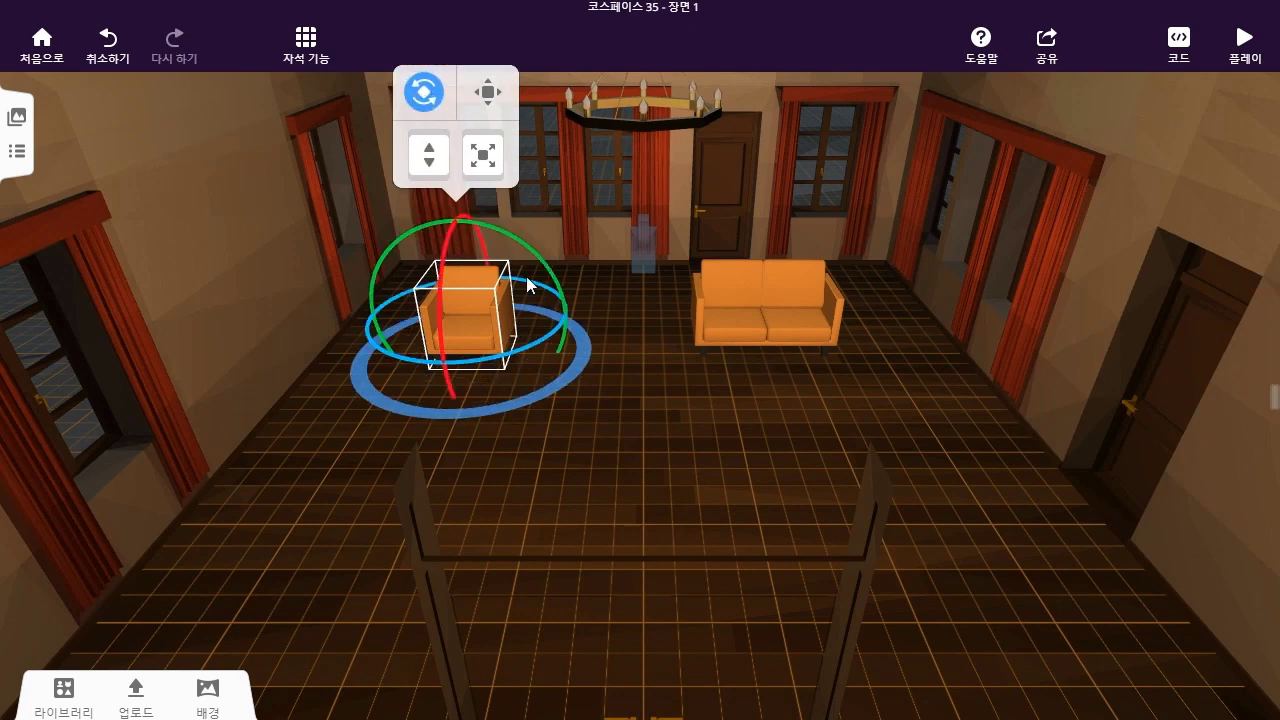
{"action": "left_click_drag", "start_coordinate": [539, 390], "coordinate": [512, 370]}
{"action": "left_click", "coordinate": [489, 106]}
{"action": "mouse_move", "coordinate": [463, 277]}
{"action": "left_mouse_down"}
{"action": "mouse_move", "coordinate": [458, 216]}
{"action": "mouse_move", "coordinate": [471, 278]}
{"action": "left_mouse_up"}
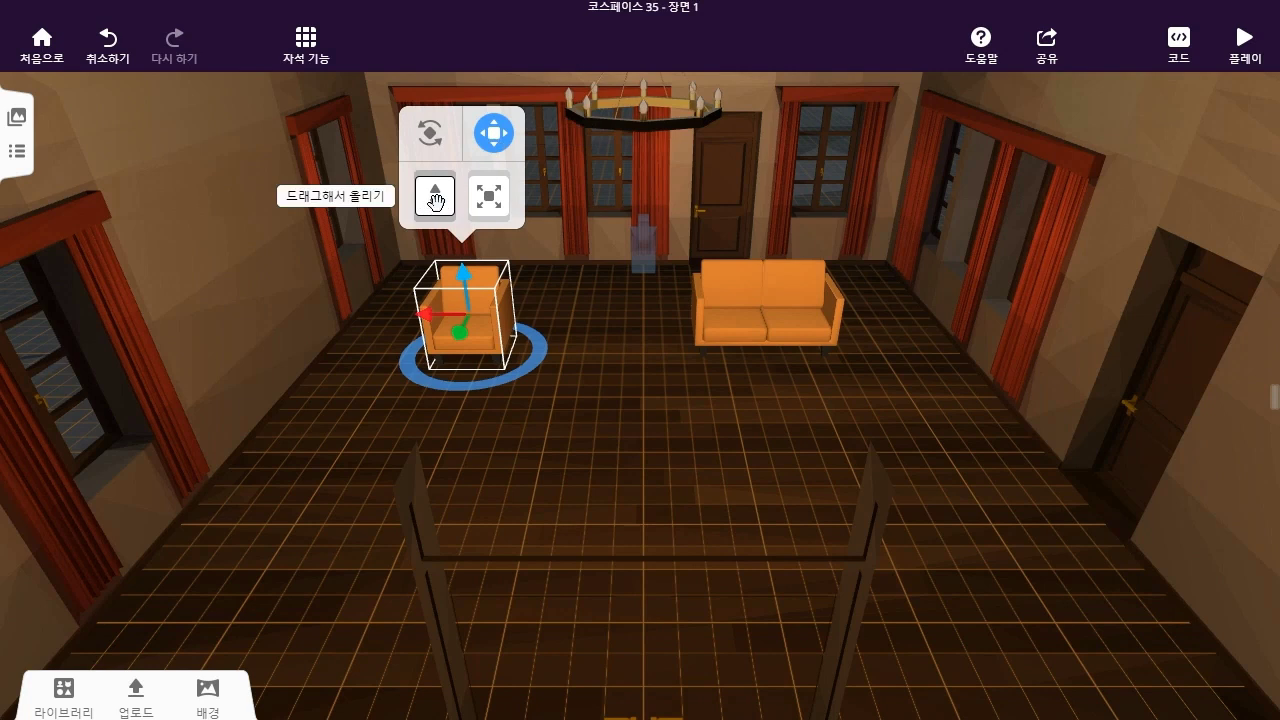
Try changing the armchair's height and size with the drag controls, and turn off move mode
{"action": "left_click_drag", "start_coordinate": [436, 202], "coordinate": [436, 202]}
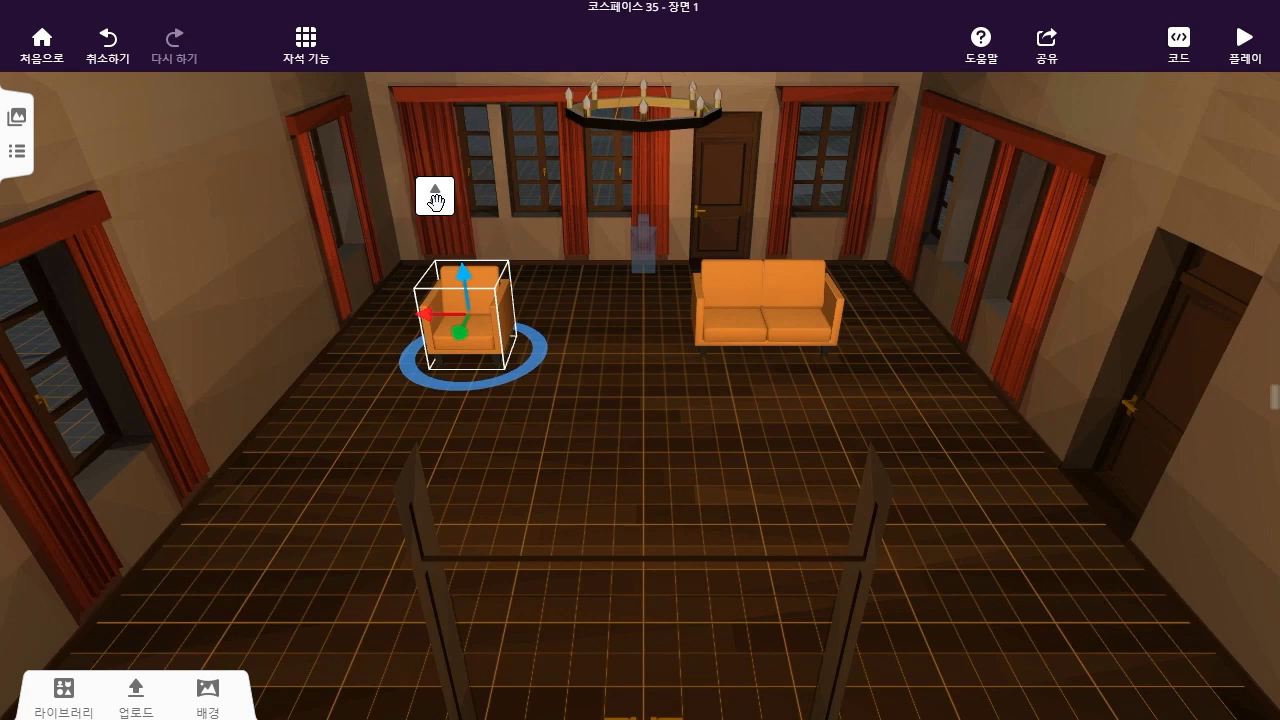
{"action": "left_click_drag", "start_coordinate": [436, 202], "coordinate": [445, 254]}
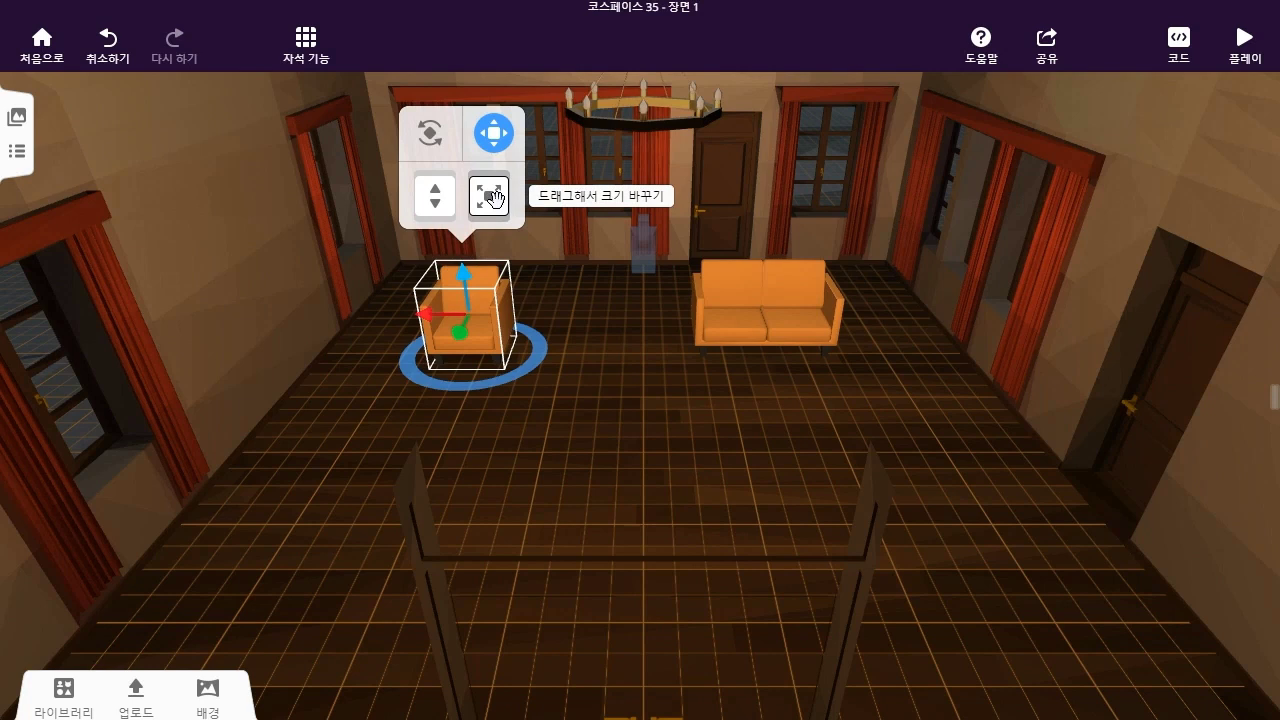
{"action": "mouse_move", "coordinate": [493, 197]}
{"action": "left_mouse_down"}
{"action": "mouse_move", "coordinate": [537, 151]}
{"action": "mouse_move", "coordinate": [523, 191]}
{"action": "mouse_move", "coordinate": [536, 147]}
{"action": "mouse_move", "coordinate": [518, 200]}
{"action": "left_mouse_up"}
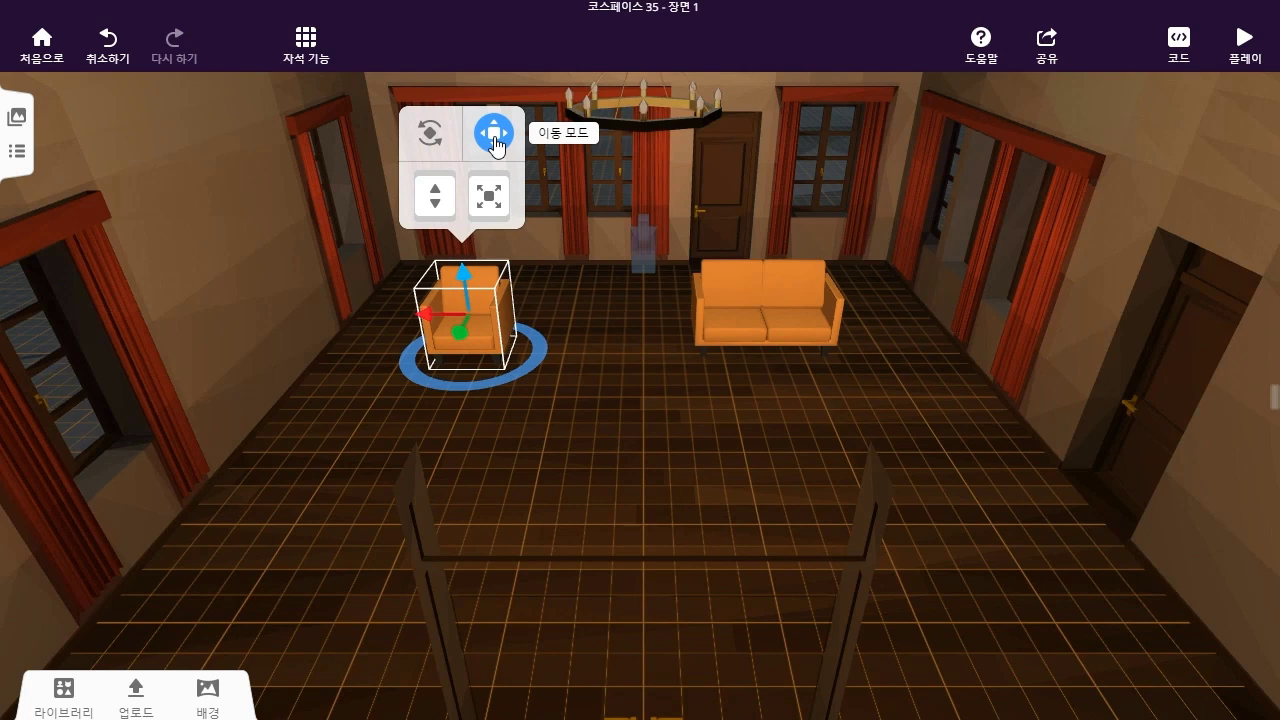
{"action": "left_click", "coordinate": [494, 140]}
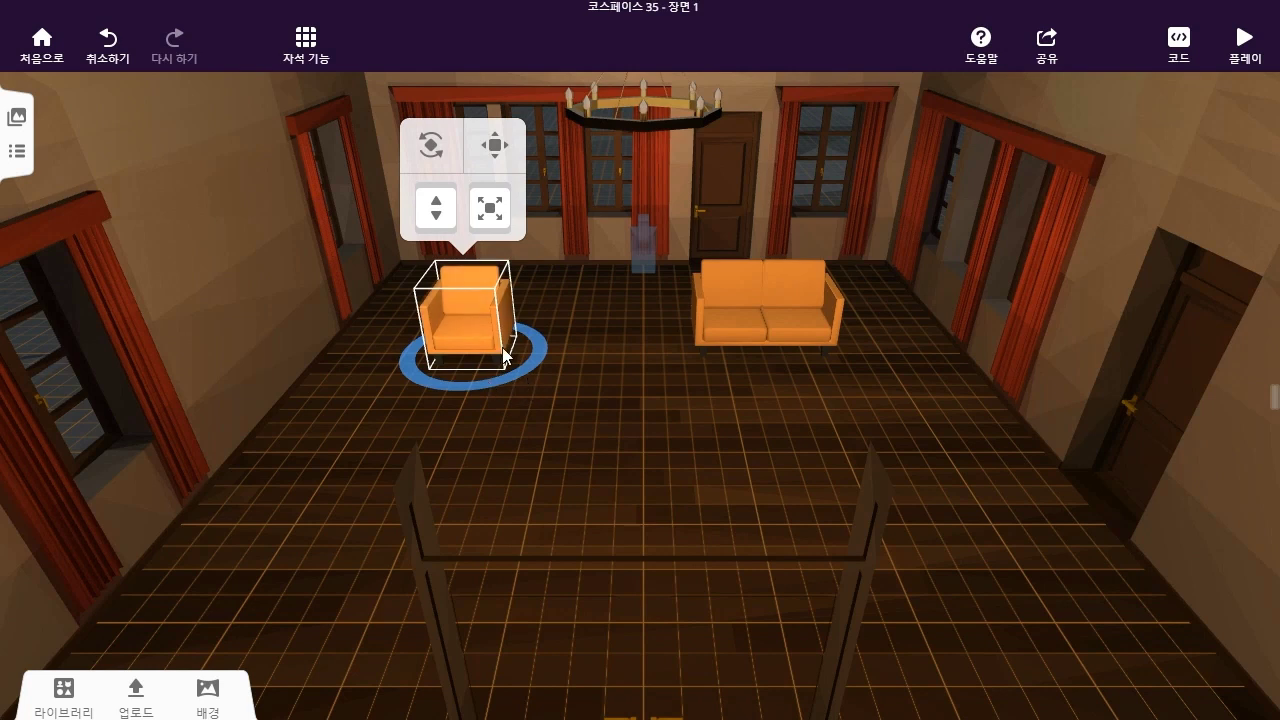
Try turning the armchair on the floor using the ring around its base
{"action": "mouse_move", "coordinate": [523, 369]}
{"action": "left_mouse_down"}
{"action": "mouse_move", "coordinate": [459, 378]}
{"action": "mouse_move", "coordinate": [424, 314]}
{"action": "mouse_move", "coordinate": [505, 302]}
{"action": "mouse_move", "coordinate": [534, 364]}
{"action": "mouse_move", "coordinate": [520, 374]}
{"action": "left_mouse_up"}
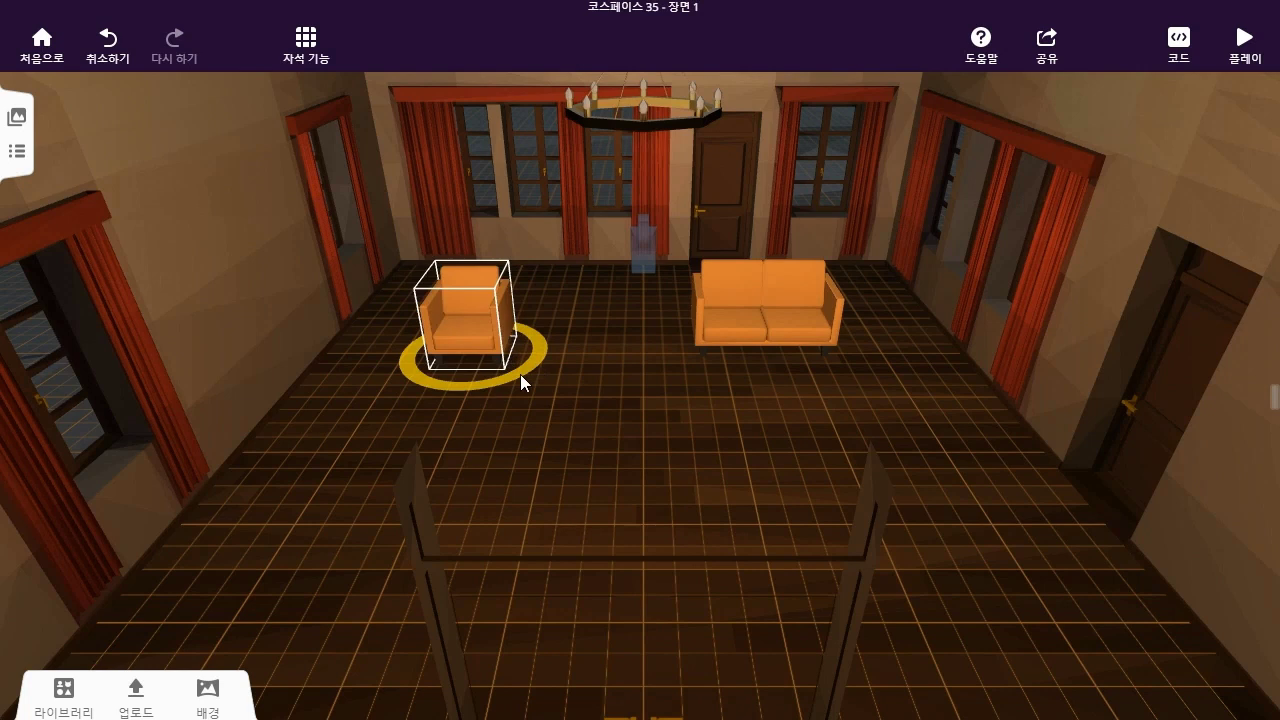
{"action": "mouse_move", "coordinate": [520, 374]}
{"action": "left_mouse_down"}
{"action": "mouse_move", "coordinate": [421, 362]}
{"action": "mouse_move", "coordinate": [473, 311]}
{"action": "mouse_move", "coordinate": [488, 375]}
{"action": "mouse_move", "coordinate": [501, 361]}
{"action": "left_mouse_up"}
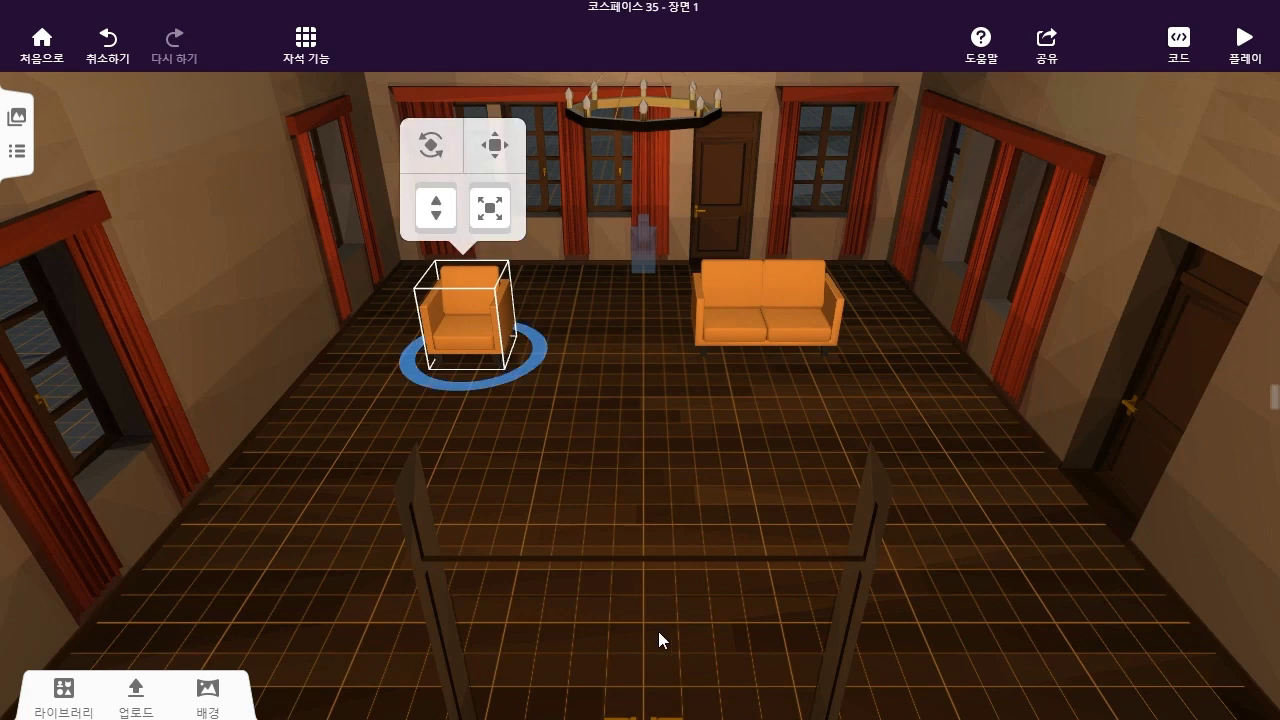
Select the sofa and the armchair alternately to compare the editing handles each one offers
{"action": "left_click", "coordinate": [796, 321]}
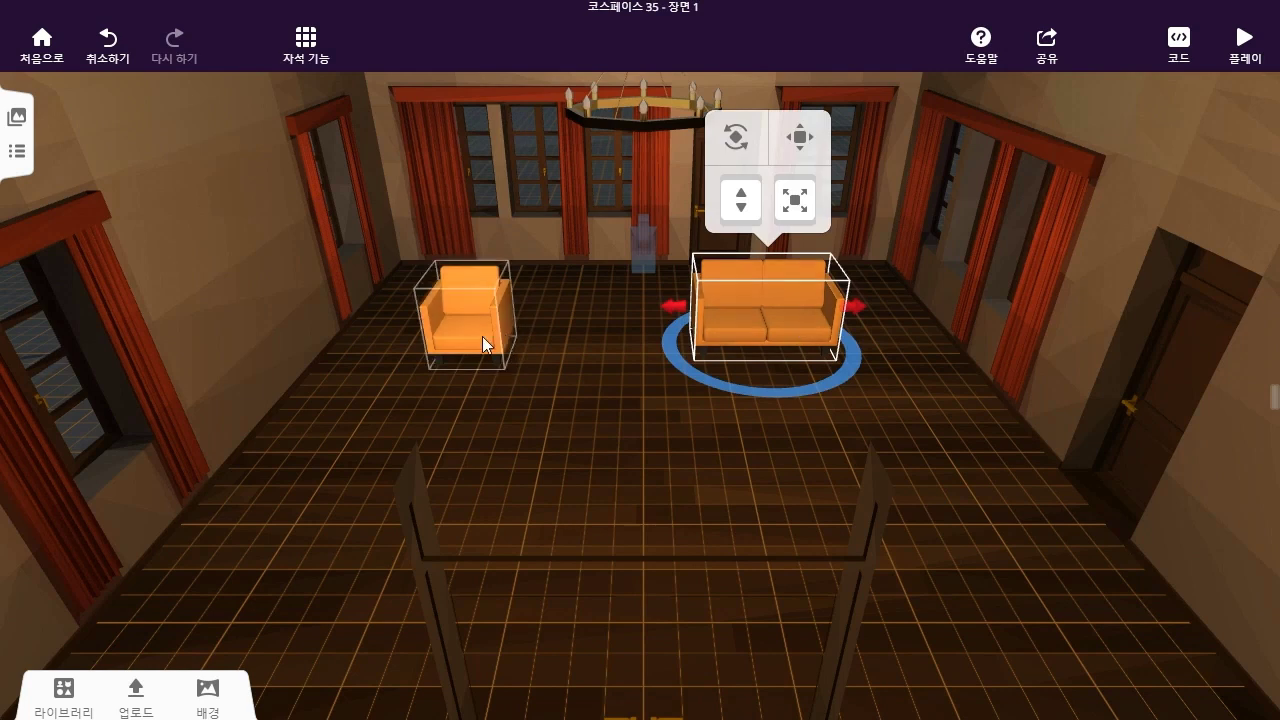
{"action": "left_click", "coordinate": [473, 336]}
{"action": "left_click", "coordinate": [791, 335]}
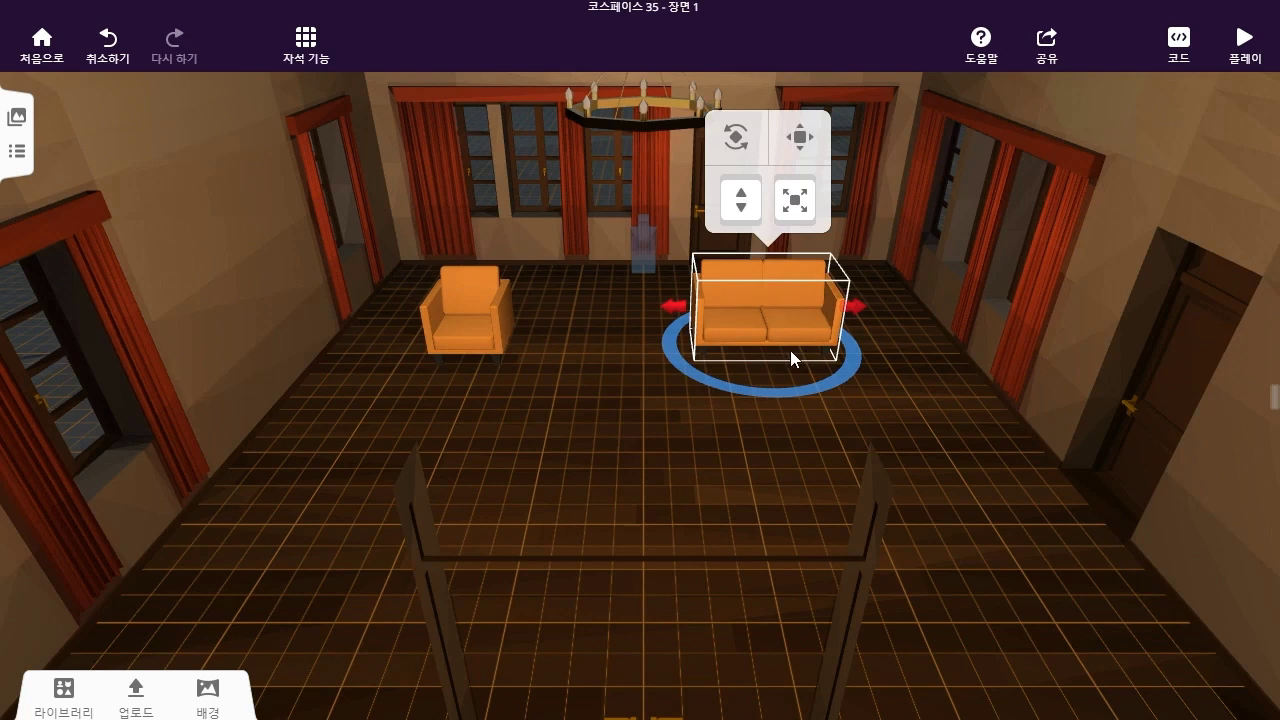
{"action": "left_click", "coordinate": [488, 350]}
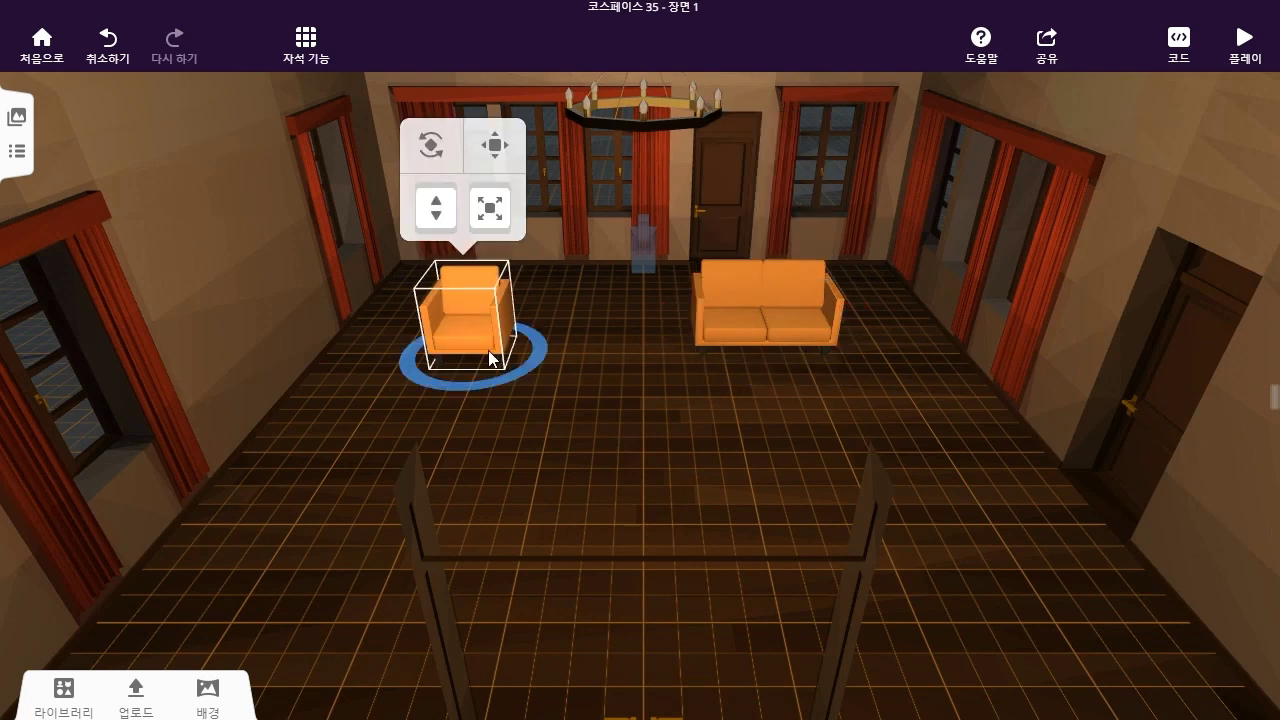
{"action": "left_click", "coordinate": [770, 337]}
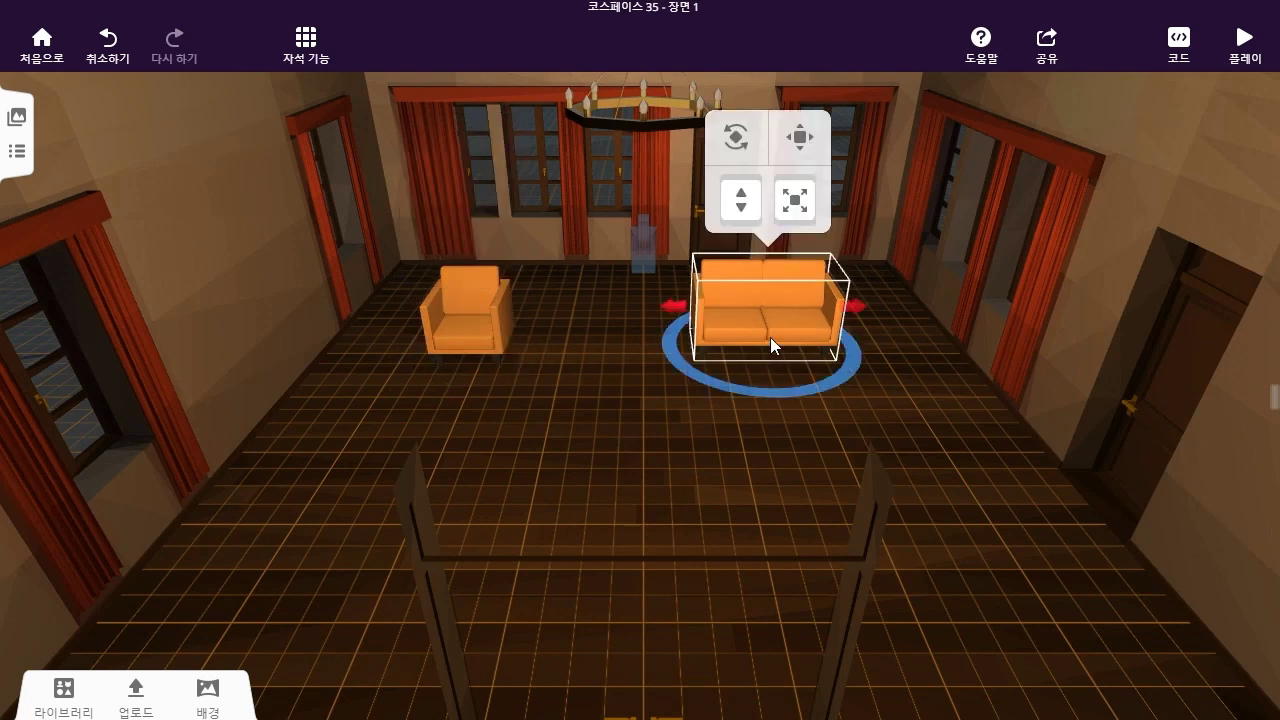
{"action": "left_click", "coordinate": [476, 332]}
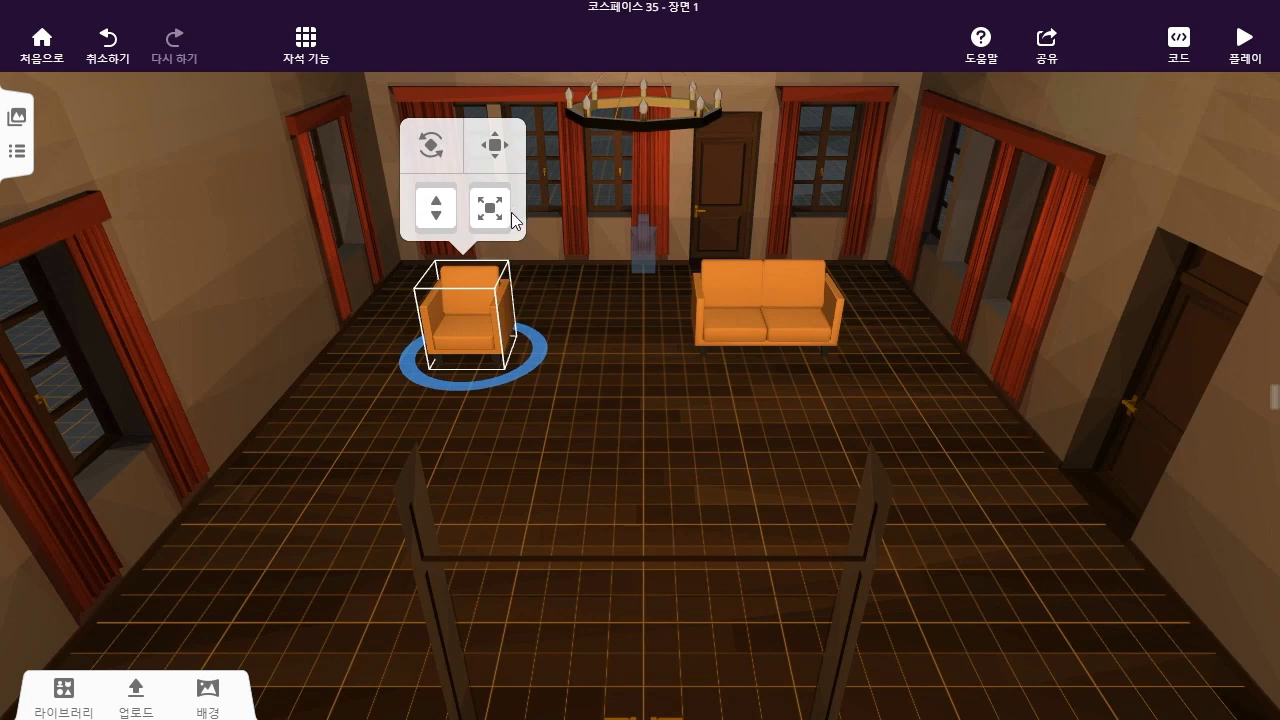
{"action": "left_click", "coordinate": [757, 316]}
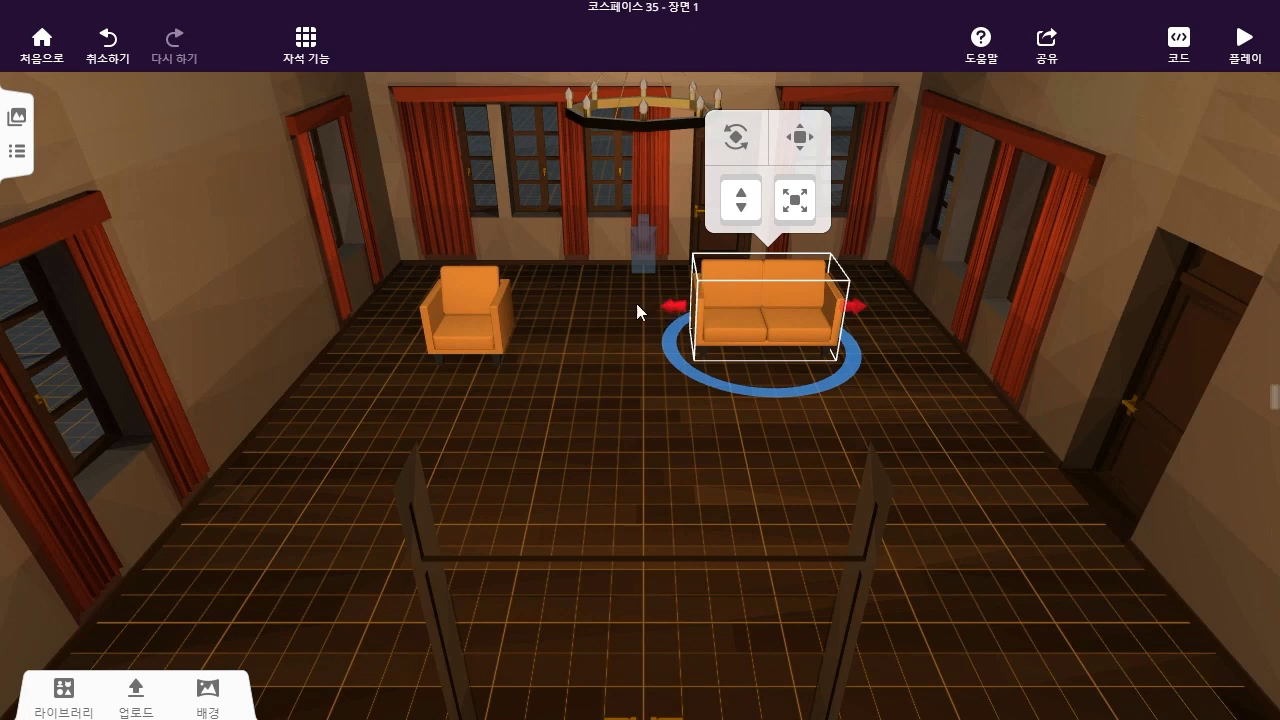
{"action": "left_click", "coordinate": [461, 310]}
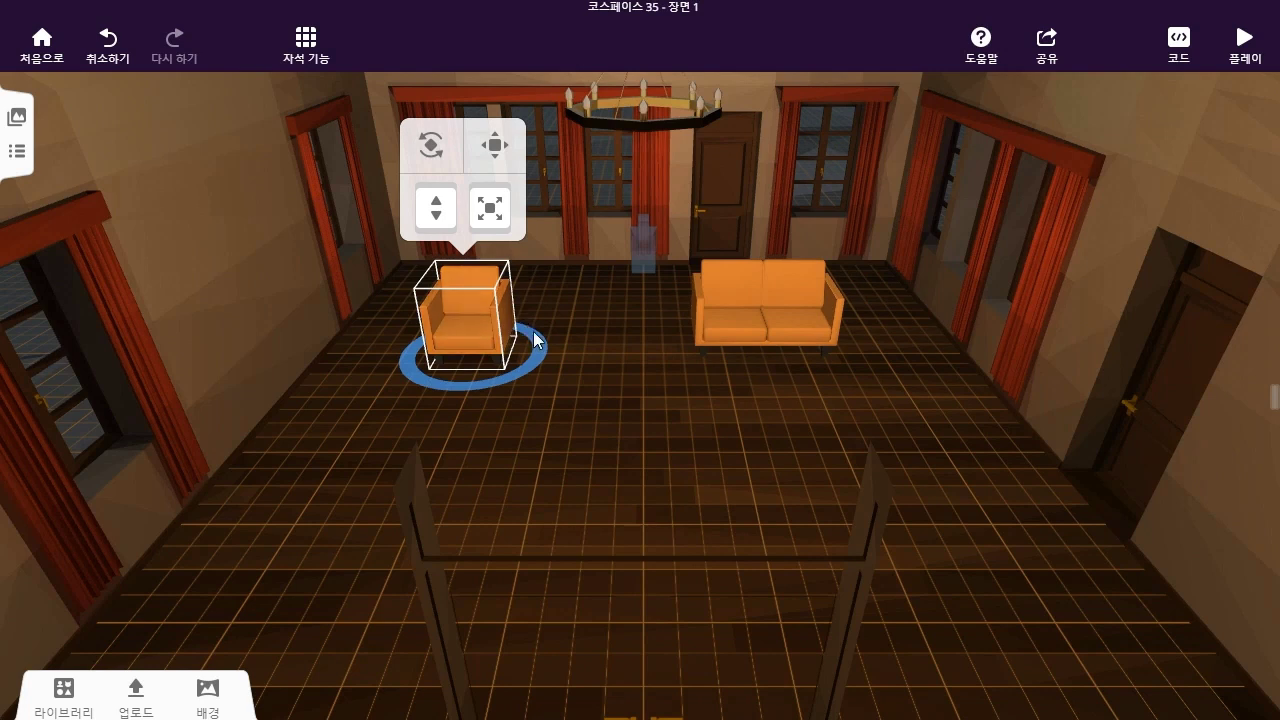
Widen the sofa toward the armchair until it has four seats
{"action": "left_click", "coordinate": [719, 331]}
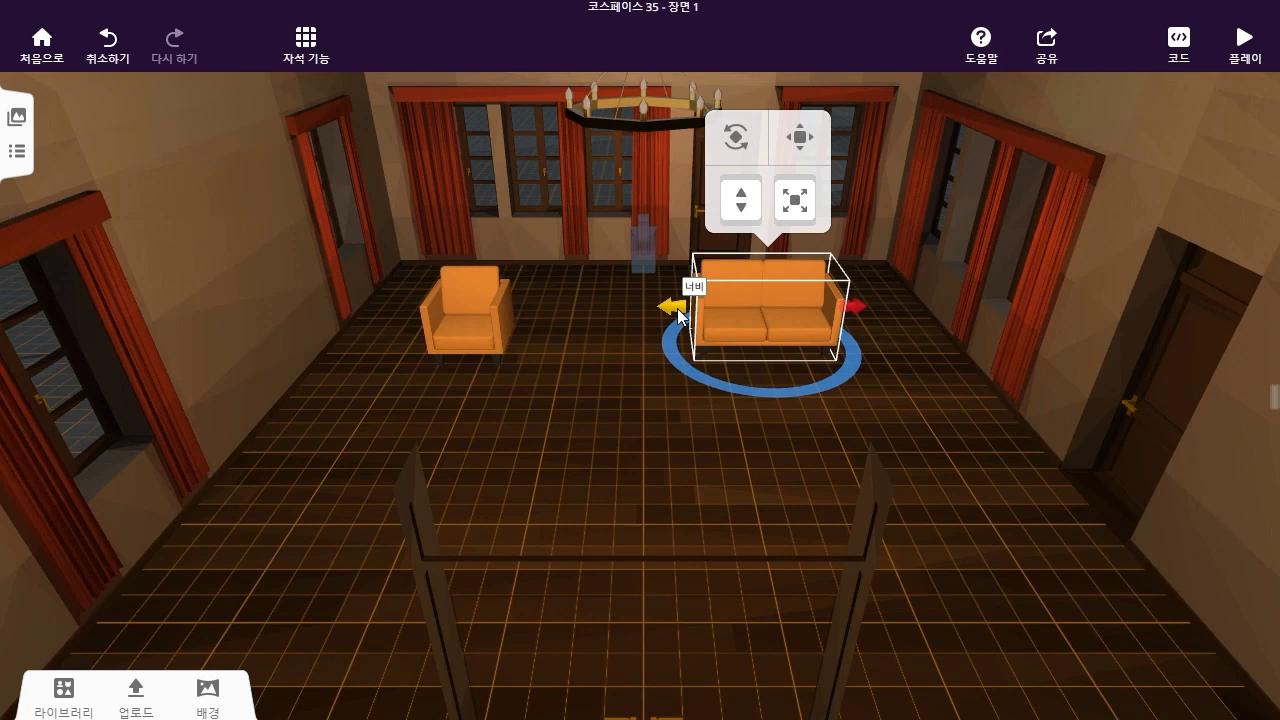
{"action": "left_click_drag", "start_coordinate": [679, 314], "coordinate": [545, 315]}
{"action": "mouse_move", "coordinate": [857, 309]}
{"action": "left_mouse_down"}
{"action": "mouse_move", "coordinate": [906, 306]}
{"action": "mouse_move", "coordinate": [880, 307]}
{"action": "left_mouse_up"}
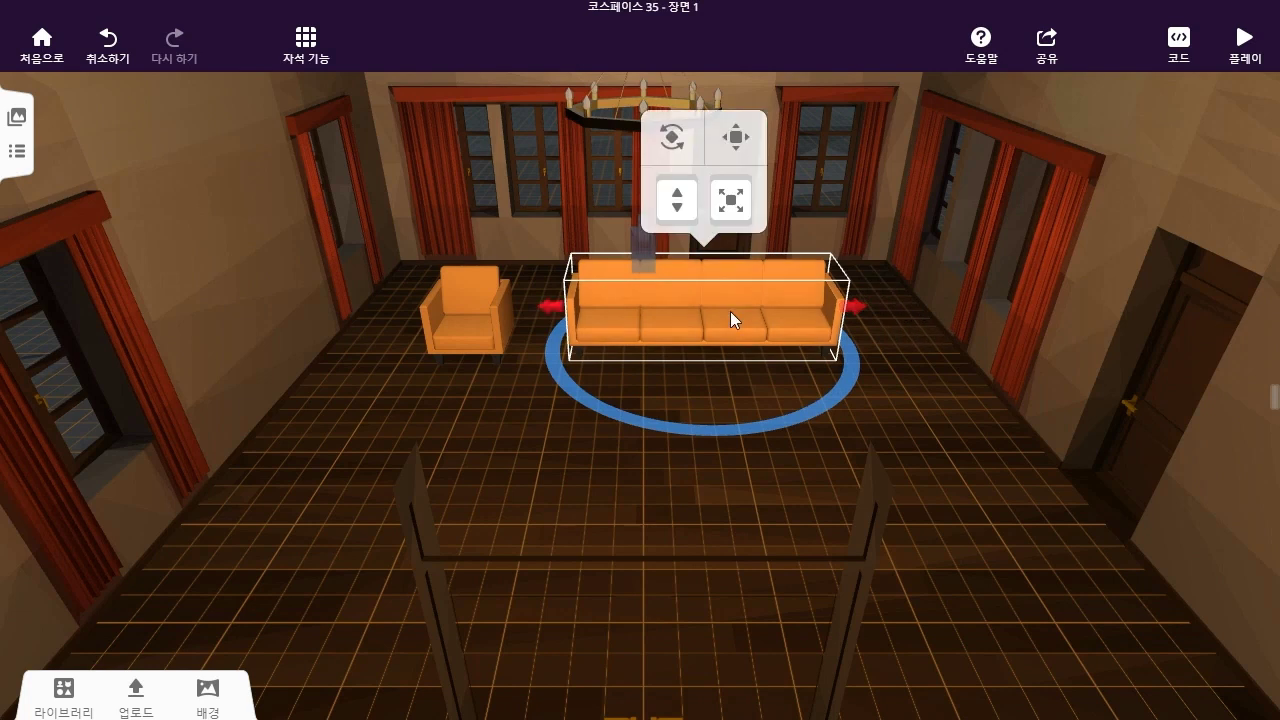
Move the armchair forward, away from the sofa, and stretch the sofa to six seats before narrowing it to two
{"action": "left_click", "coordinate": [482, 317]}
{"action": "left_click_drag", "start_coordinate": [482, 317], "coordinate": [413, 388]}
{"action": "left_click", "coordinate": [616, 296]}
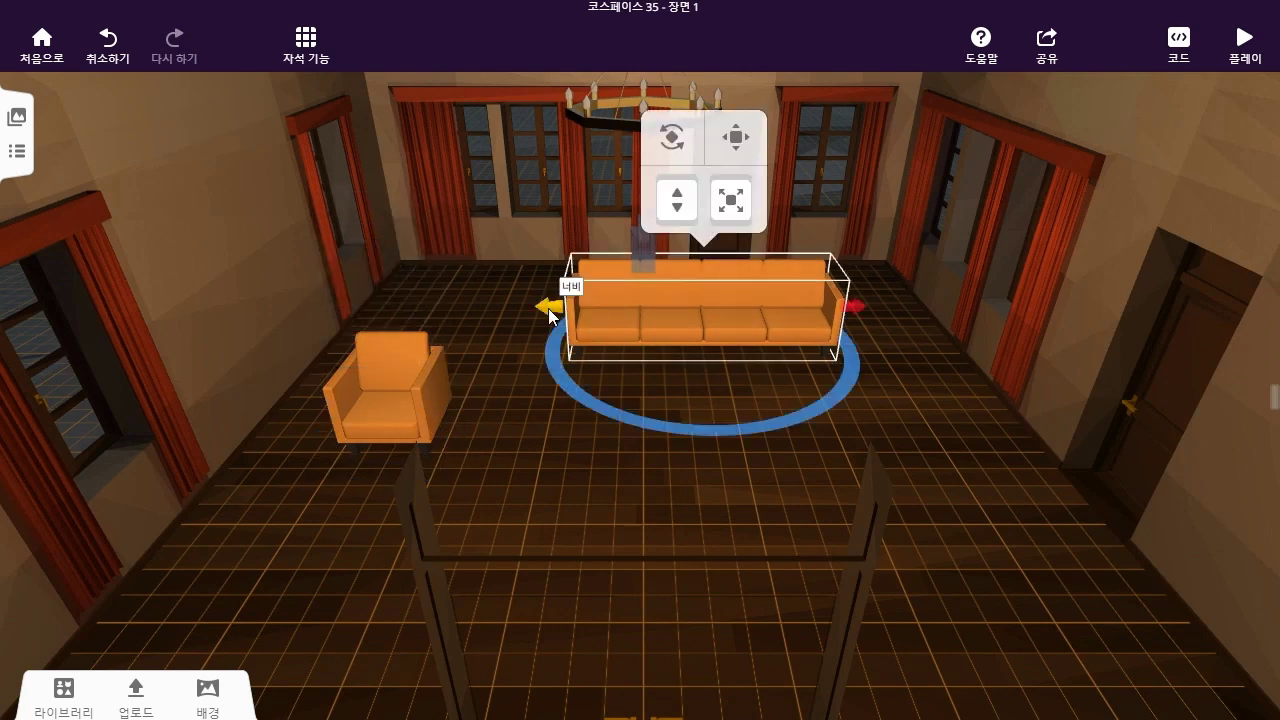
{"action": "left_click_drag", "start_coordinate": [548, 309], "coordinate": [424, 305]}
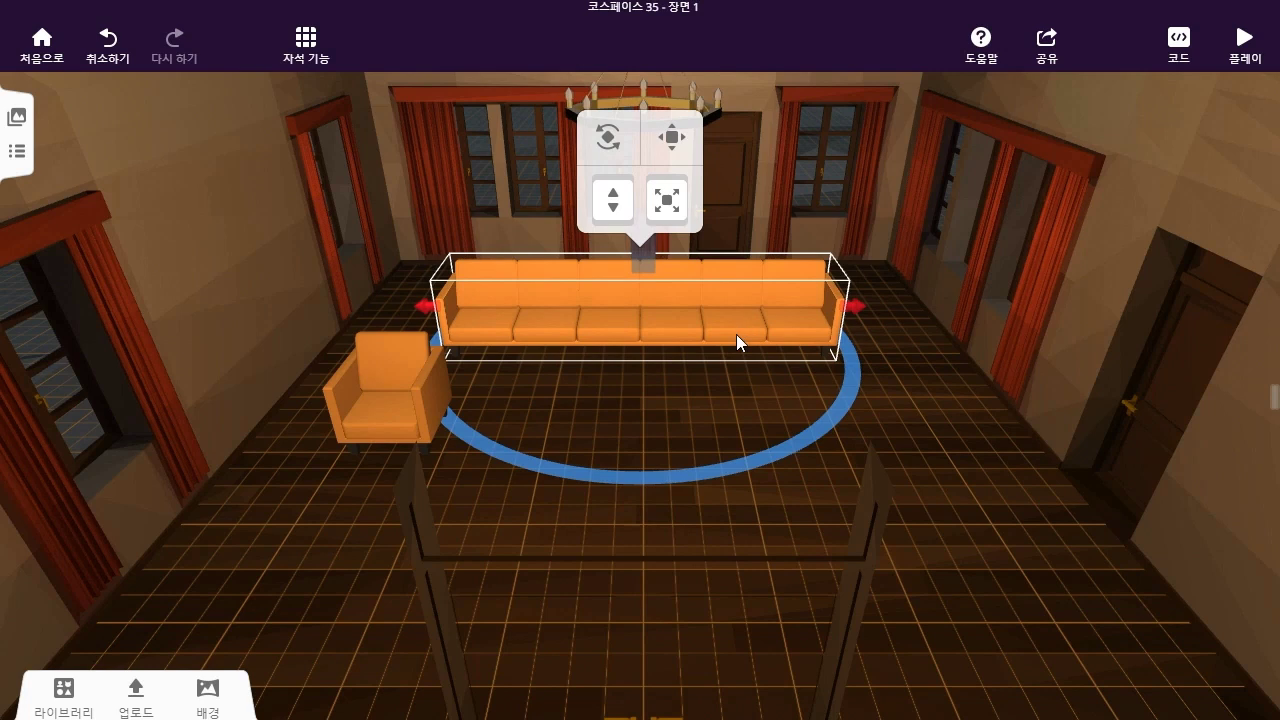
{"action": "left_click_drag", "start_coordinate": [424, 306], "coordinate": [612, 318]}
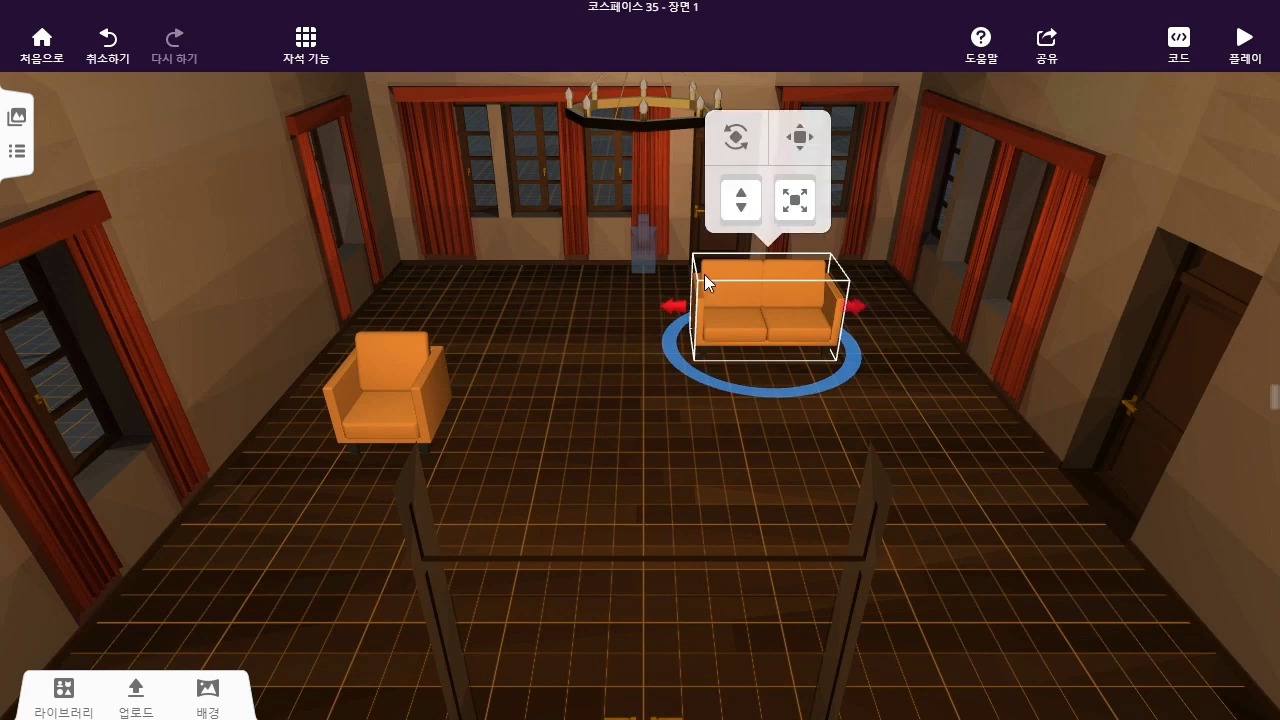
Bring the armchair and the two-seat sofa closer together, and try the sofa's rotate, move and size controls
{"action": "left_click_drag", "start_coordinate": [402, 367], "coordinate": [487, 353]}
{"action": "left_click_drag", "start_coordinate": [798, 295], "coordinate": [773, 285]}
{"action": "left_click", "coordinate": [688, 172]}
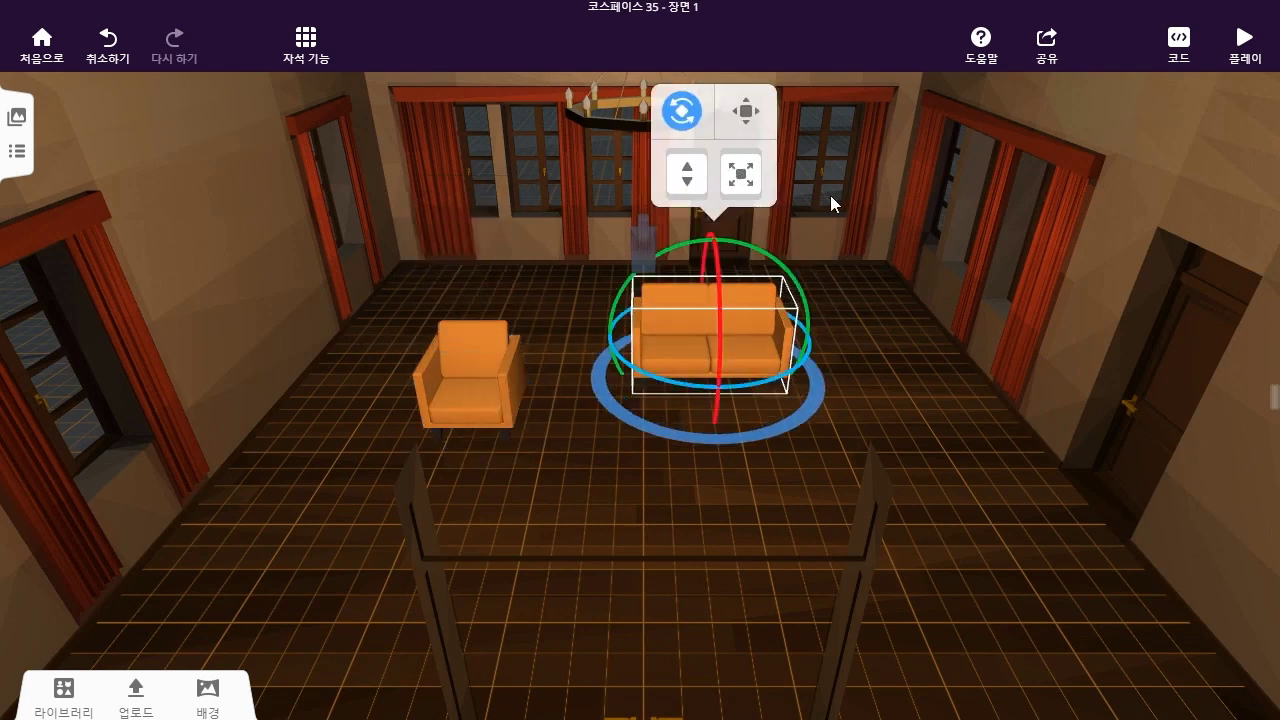
{"action": "left_click", "coordinate": [745, 112]}
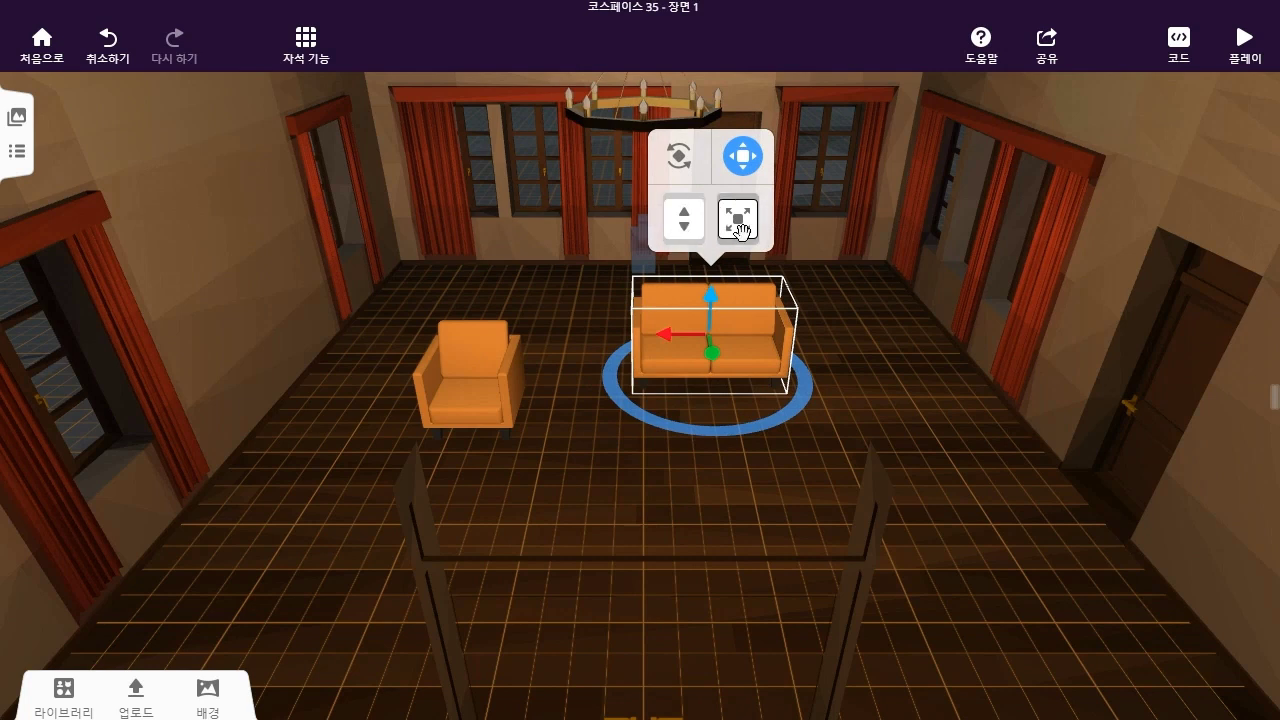
{"action": "left_click_drag", "start_coordinate": [742, 232], "coordinate": [750, 232]}
Delete the armchair and move the two-seat sofa into the far corner below the curtained windows
{"action": "left_click", "coordinate": [508, 386]}
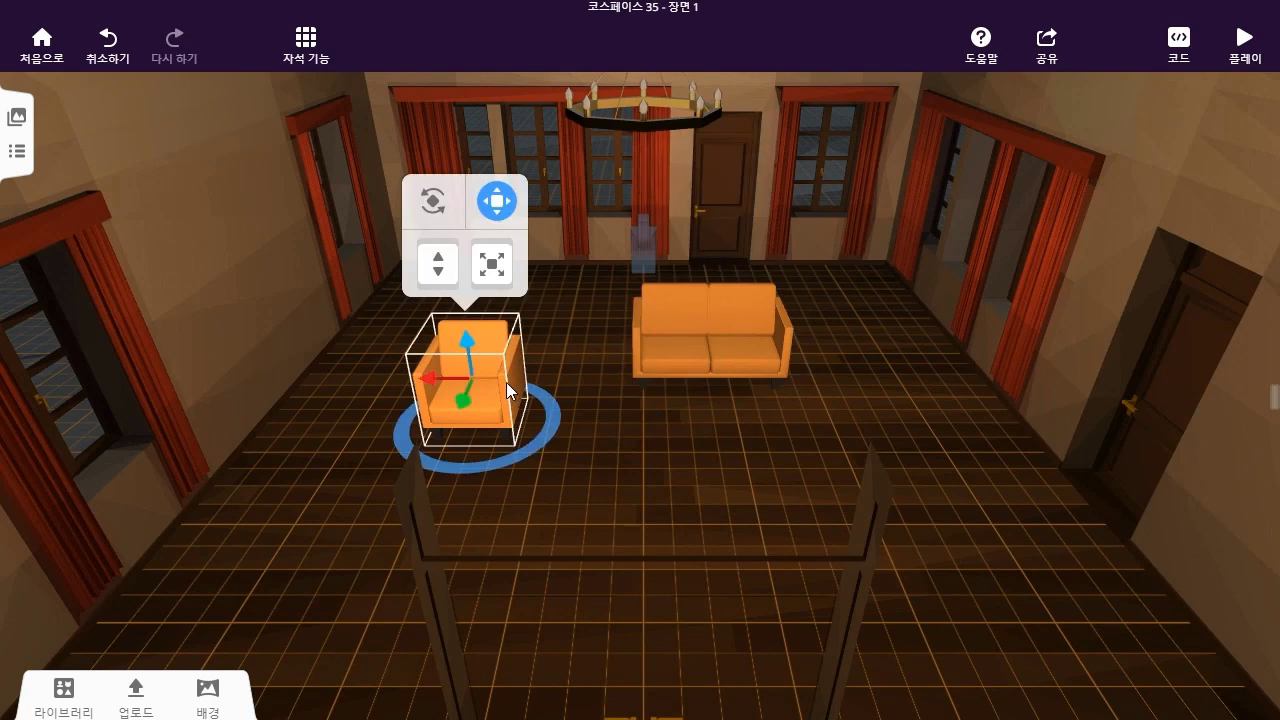
{"action": "right_click", "coordinate": [506, 382]}
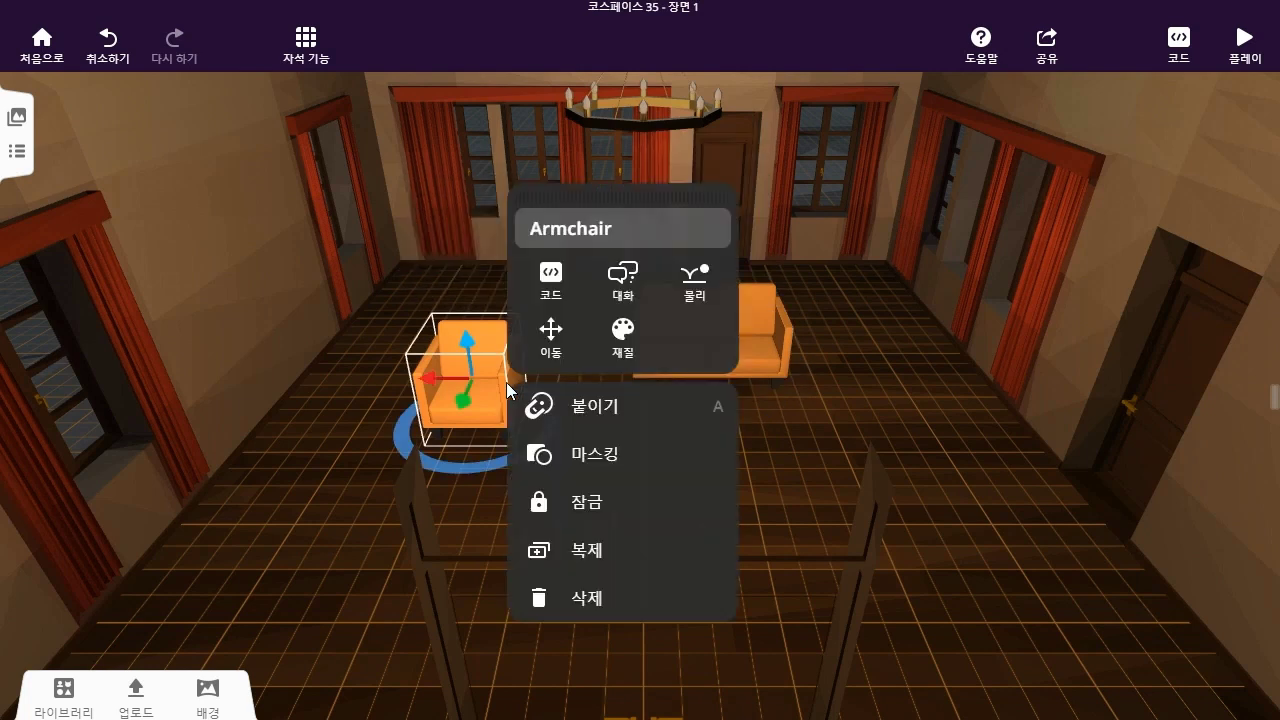
{"action": "left_click", "coordinate": [628, 600]}
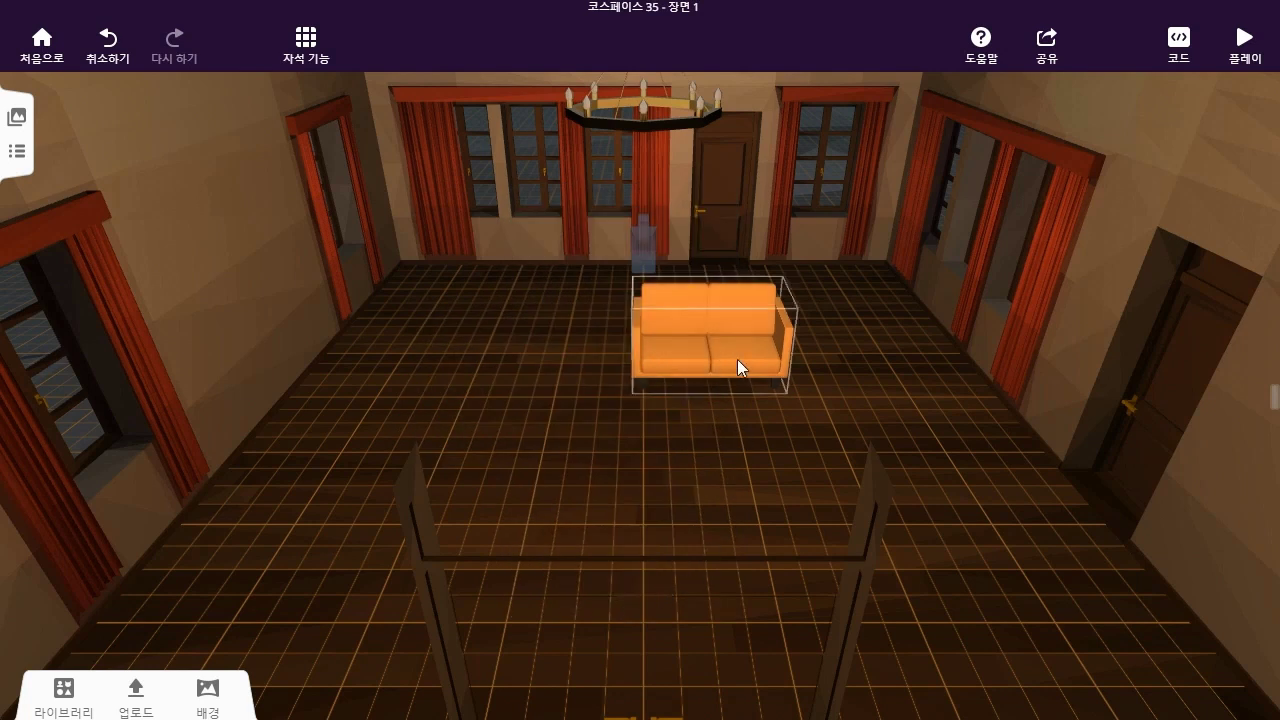
{"action": "left_click_drag", "start_coordinate": [735, 328], "coordinate": [497, 247]}
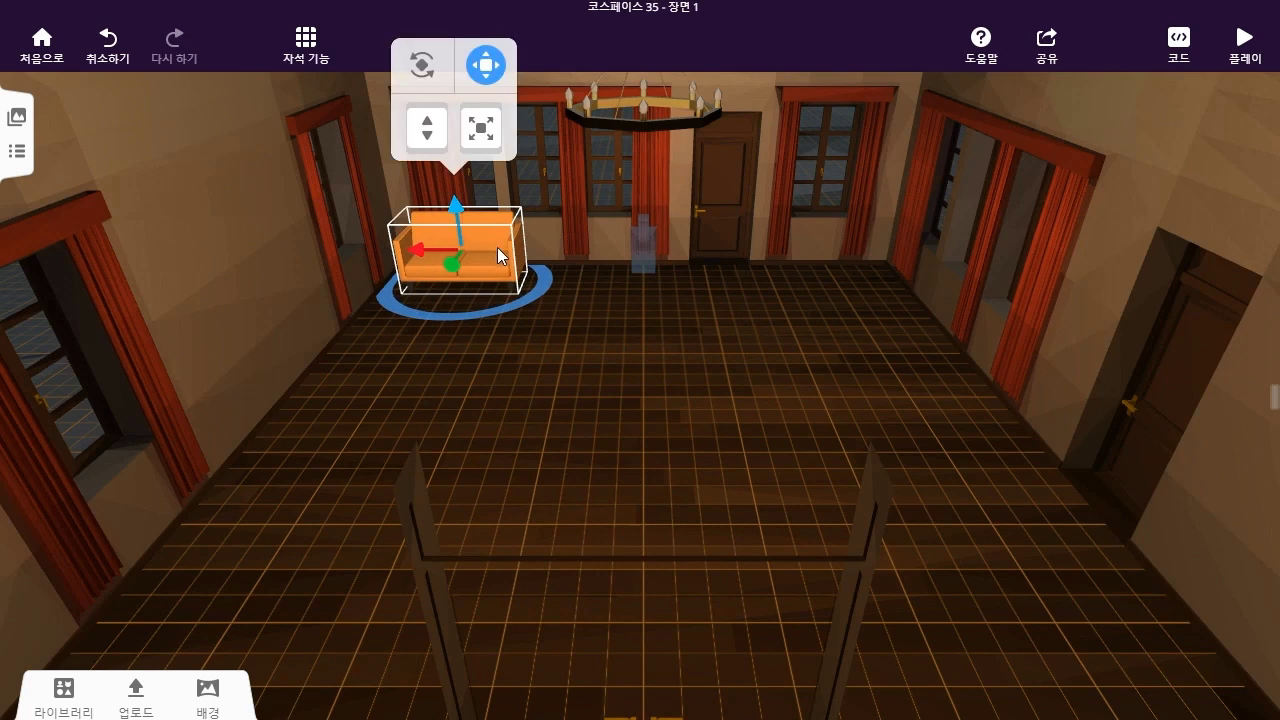
{"action": "left_click", "coordinate": [642, 440]}
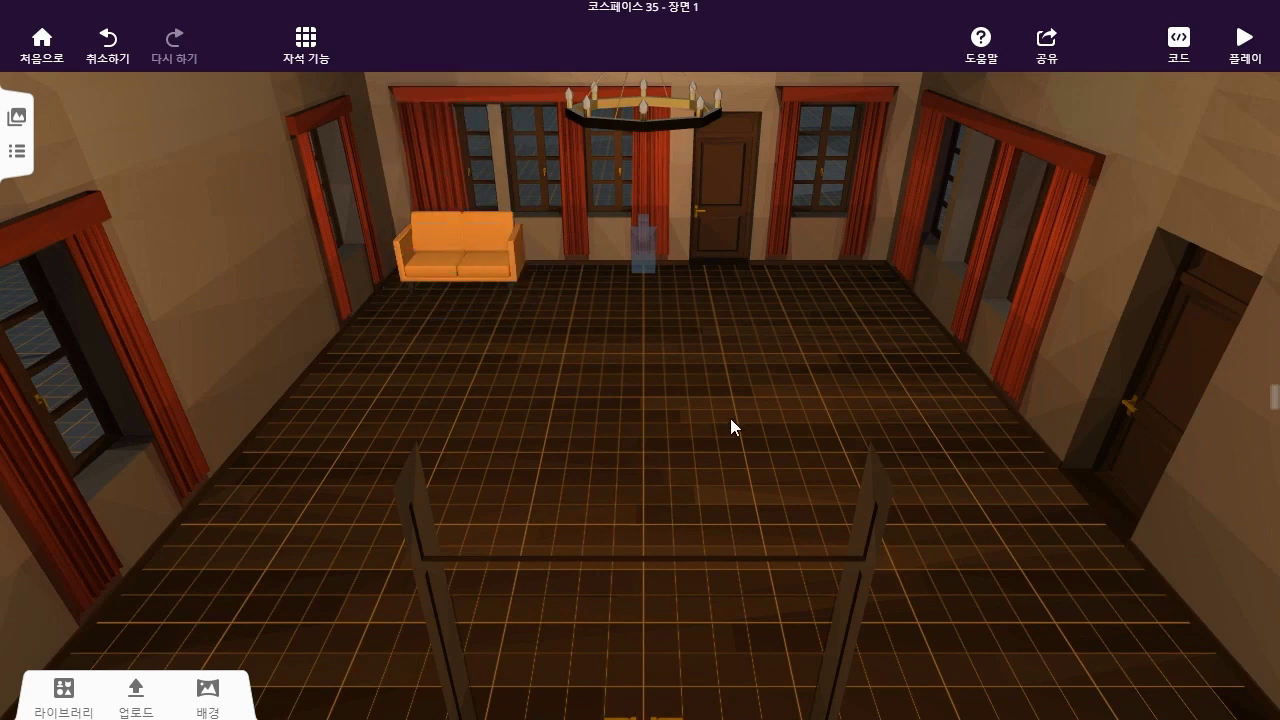
Add the purple bed near the back door and a round wooden table near the sofa from the housing library
{"action": "left_click", "coordinate": [86, 711]}
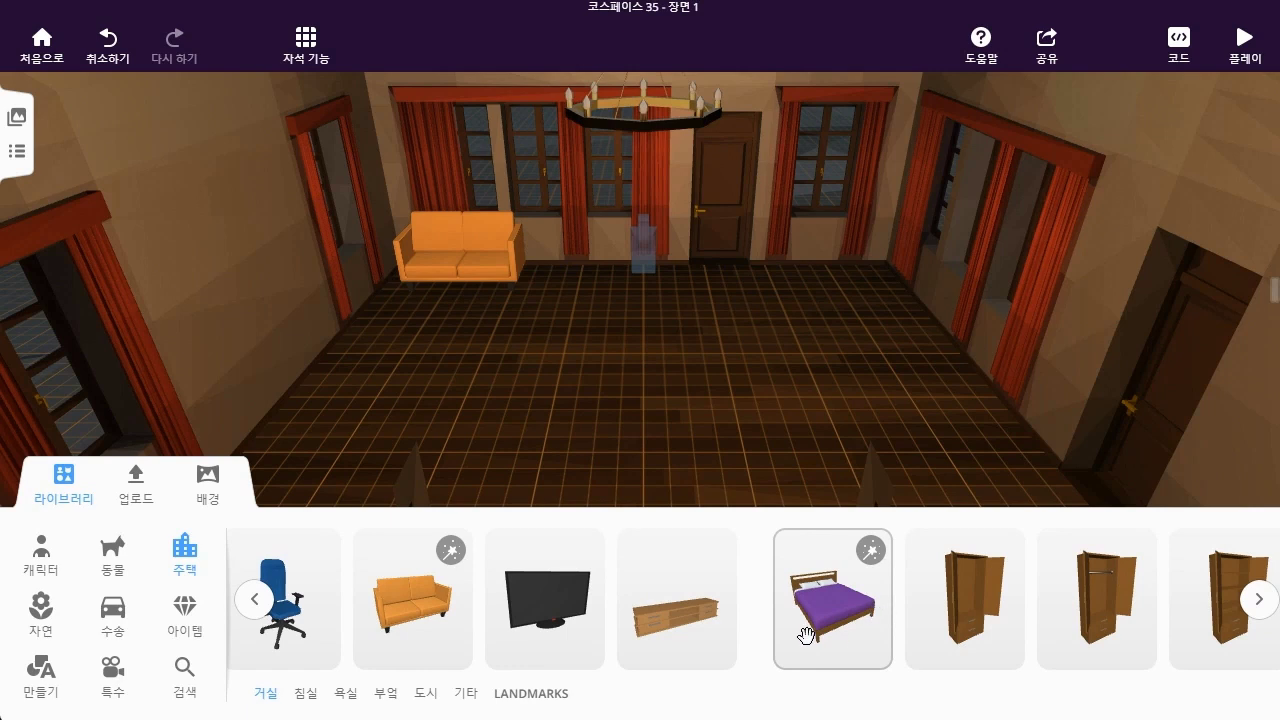
{"action": "left_click_drag", "start_coordinate": [852, 620], "coordinate": [743, 344]}
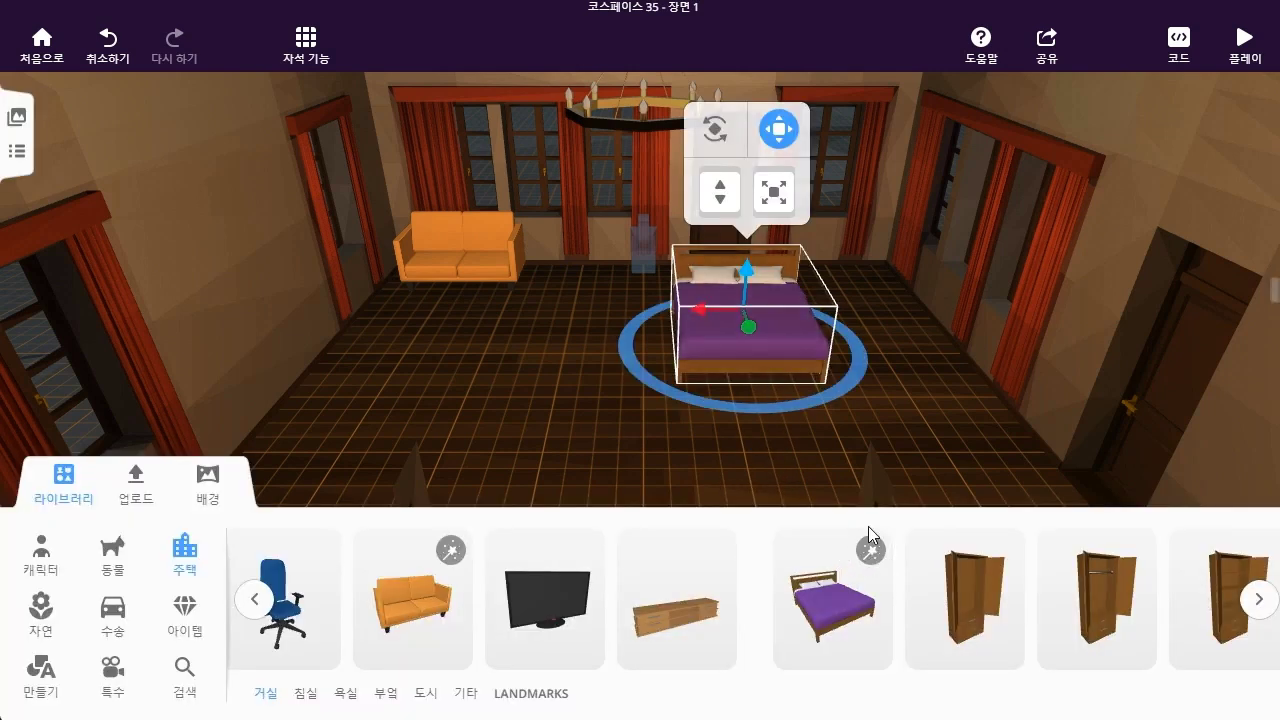
{"action": "left_click", "coordinate": [1263, 608]}
{"action": "left_click", "coordinate": [1263, 608]}
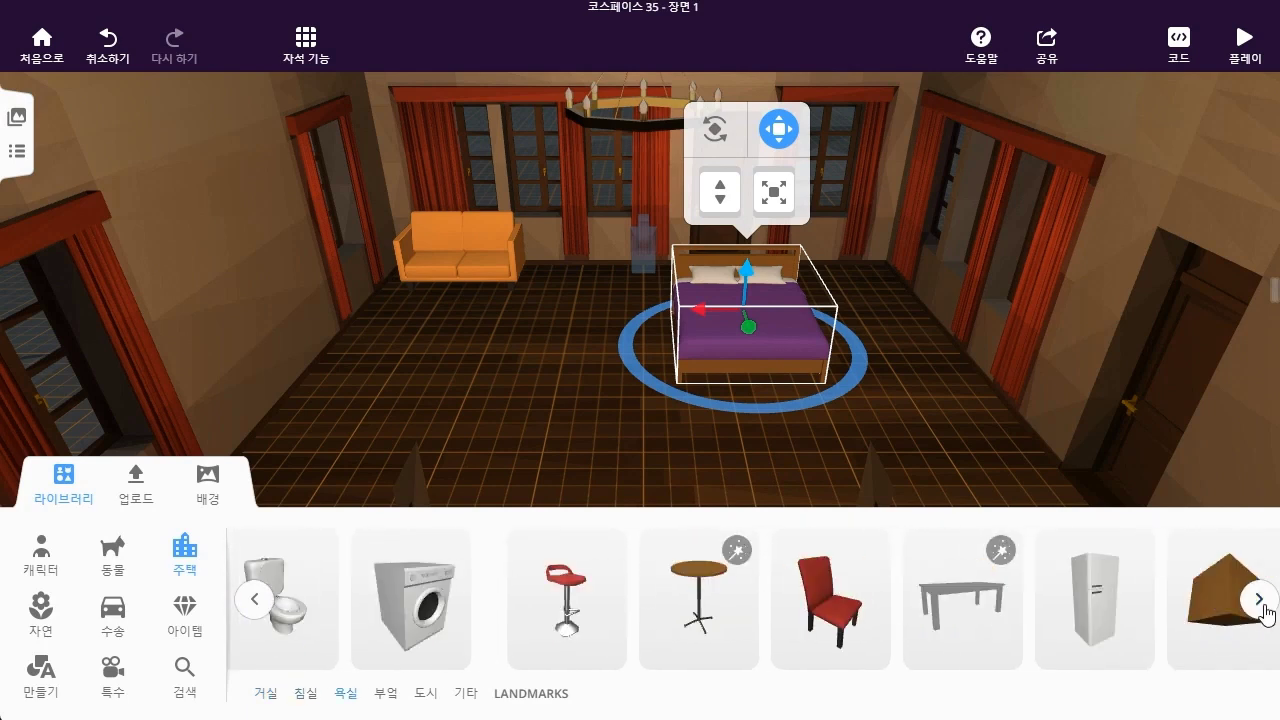
{"action": "left_click_drag", "start_coordinate": [712, 598], "coordinate": [415, 366]}
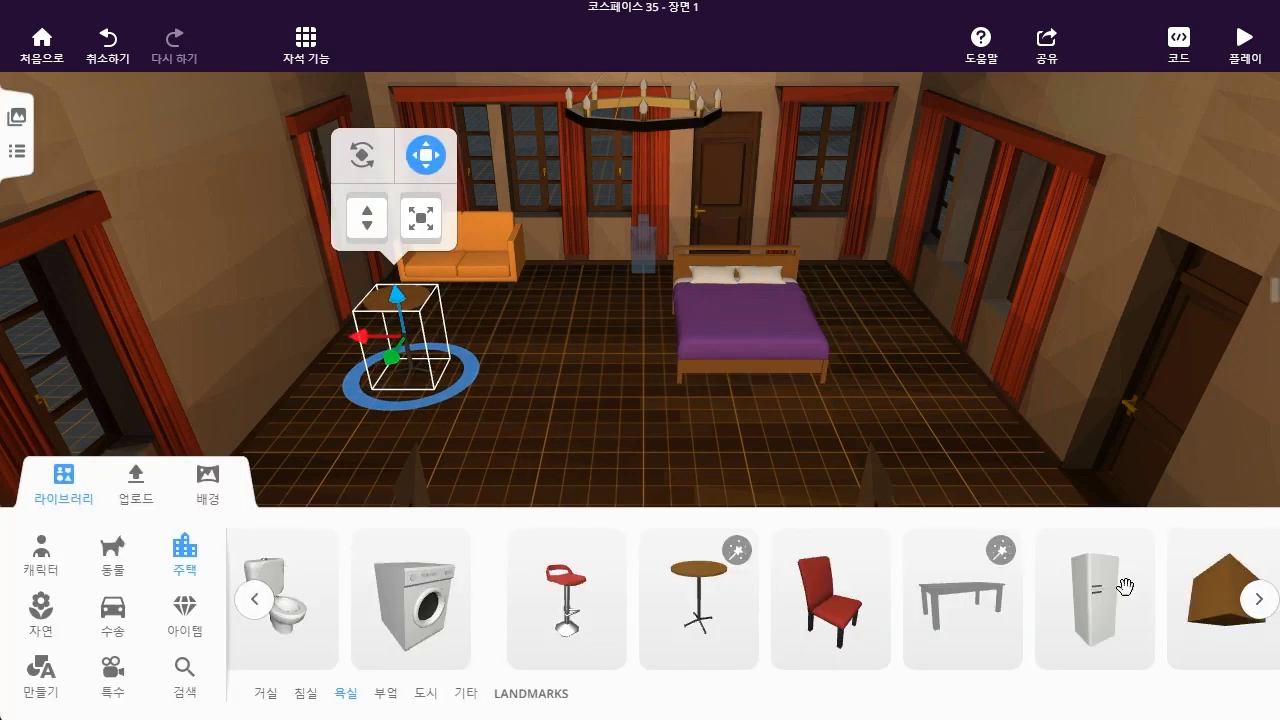
Add the decorated column from the city models, scaled down to fit the room, in the far corner opposite the sofa
{"action": "left_click", "coordinate": [1258, 606]}
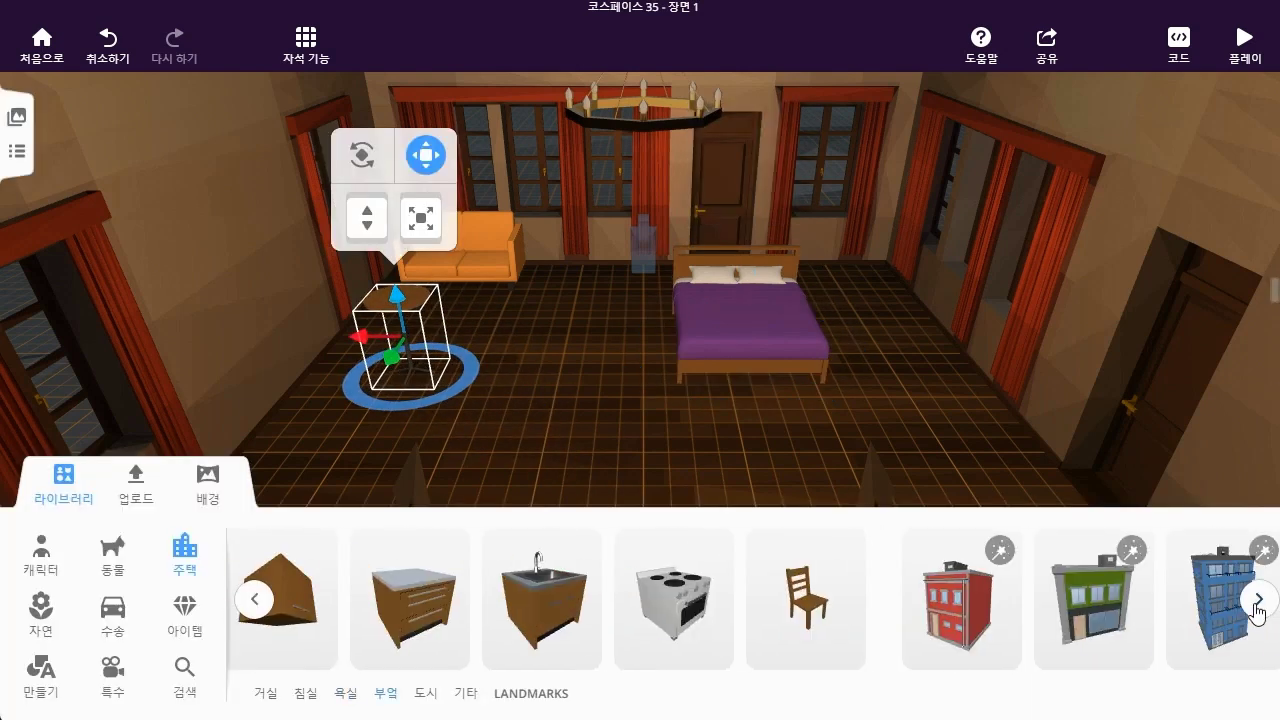
{"action": "left_click", "coordinate": [1258, 606]}
{"action": "left_click", "coordinate": [1258, 603]}
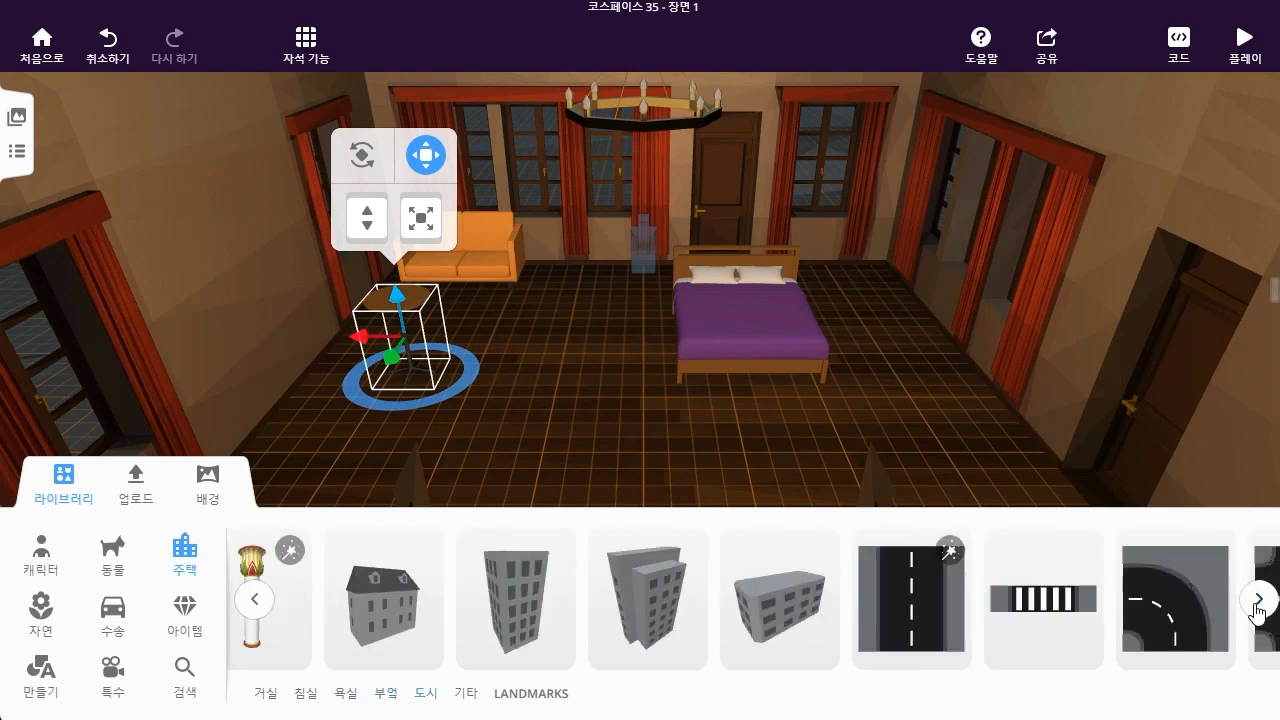
{"action": "left_click", "coordinate": [255, 603]}
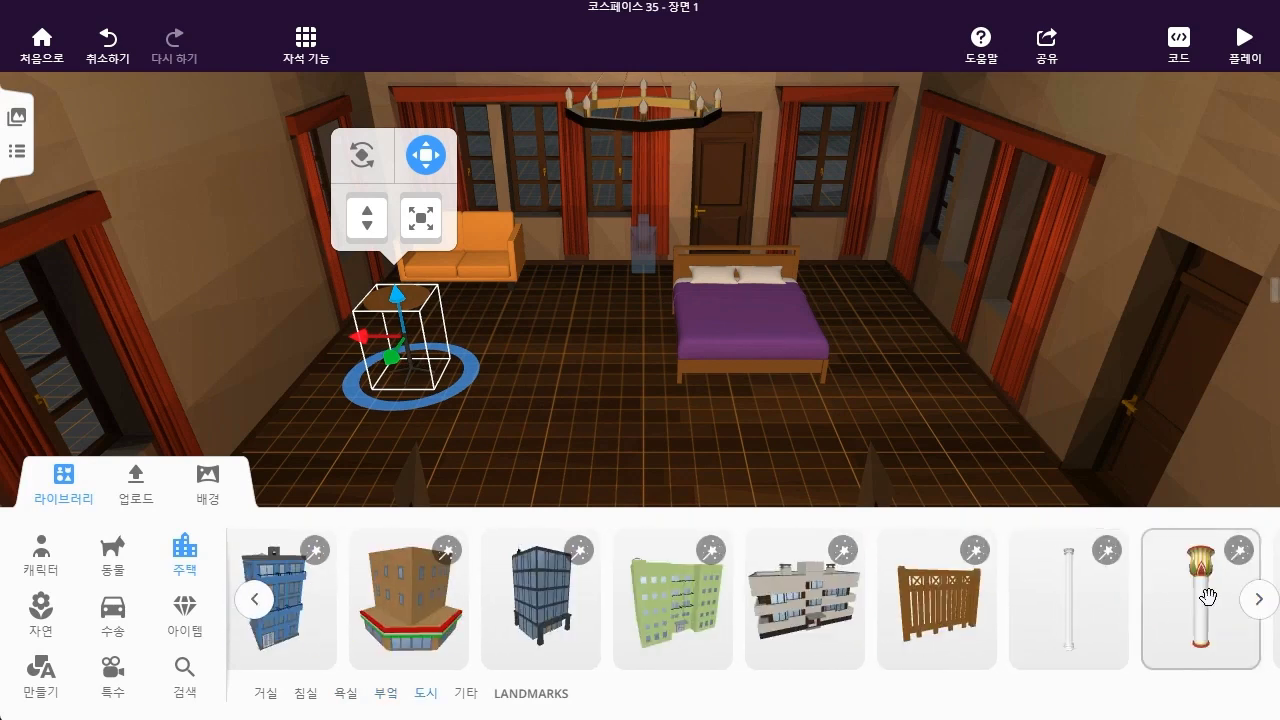
{"action": "left_click_drag", "start_coordinate": [1126, 555], "coordinate": [917, 407]}
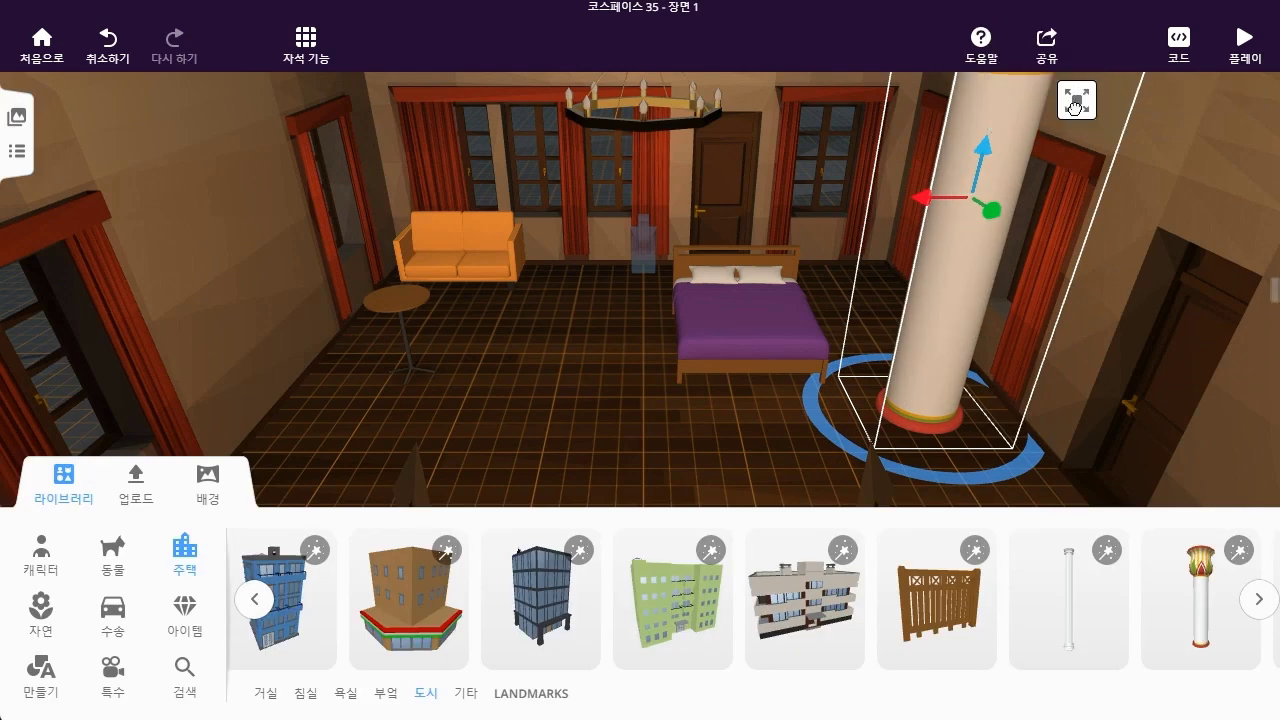
{"action": "left_click_drag", "start_coordinate": [1075, 105], "coordinate": [915, 420]}
{"action": "left_click_drag", "start_coordinate": [939, 368], "coordinate": [886, 261]}
Move the round table in front of the sofa, and widen the sofa toward the bed until it has four seats
{"action": "left_click_drag", "start_coordinate": [398, 309], "coordinate": [461, 319]}
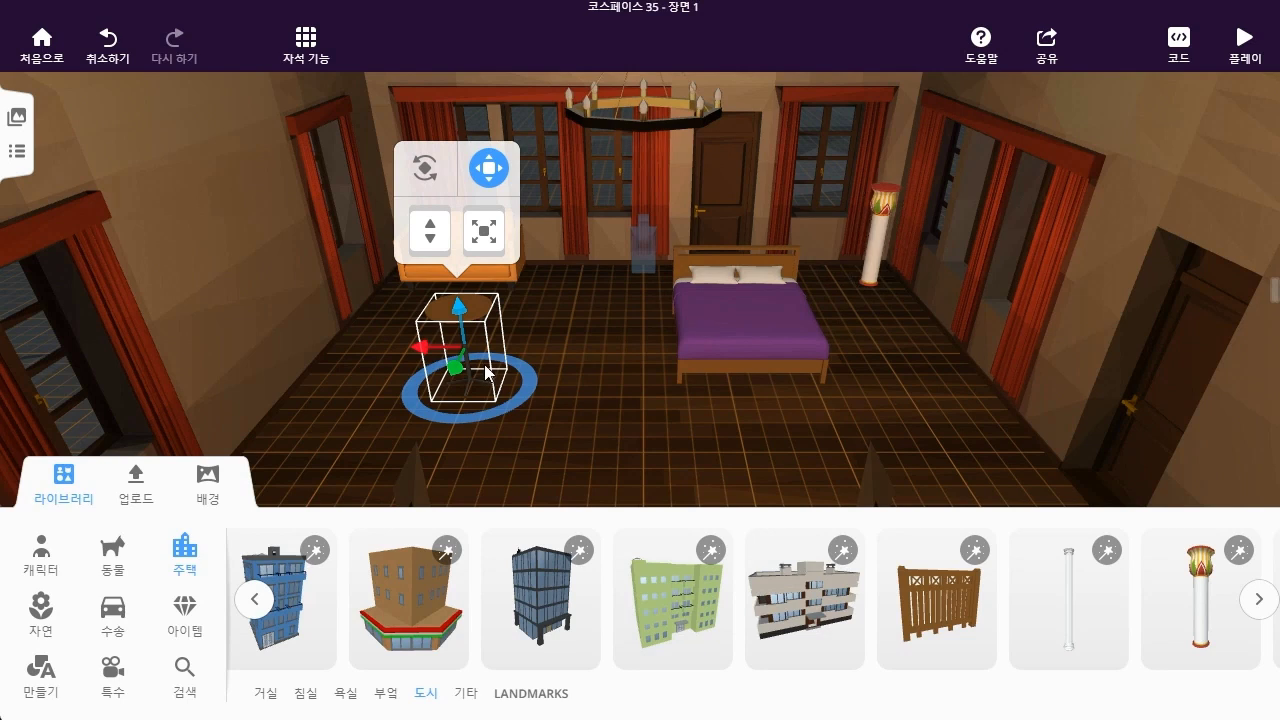
{"action": "left_click", "coordinate": [582, 339]}
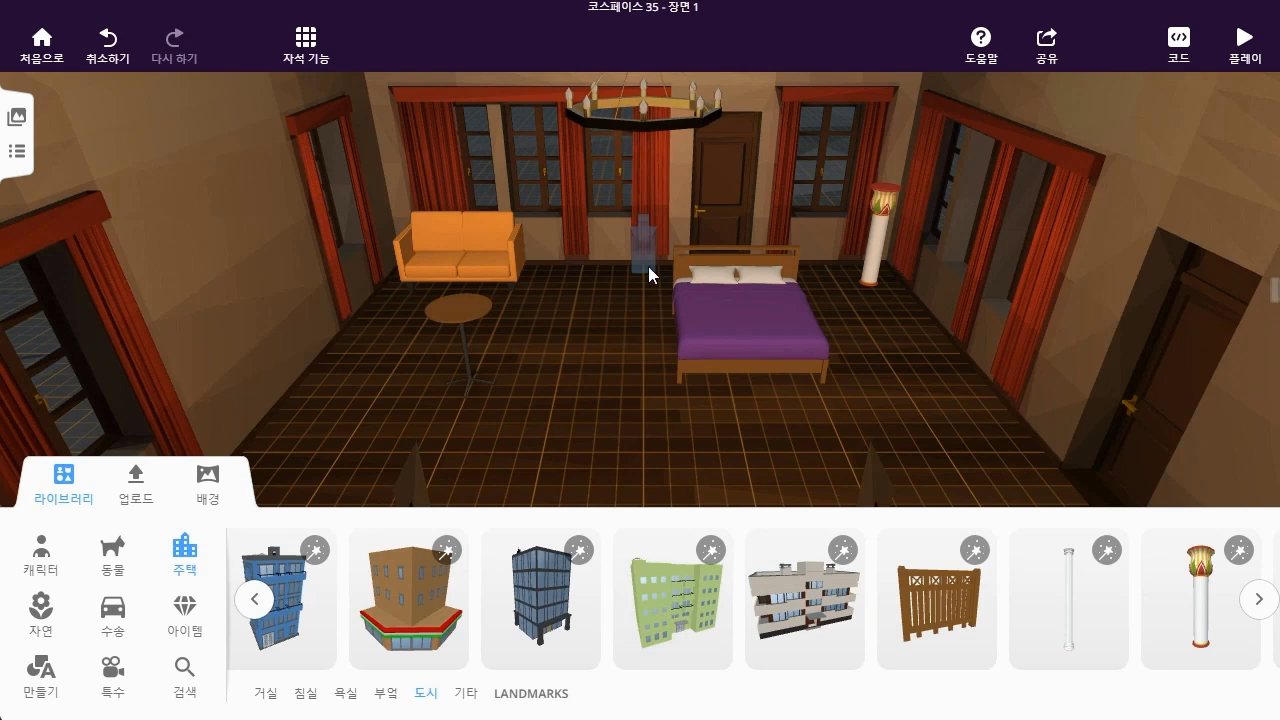
{"action": "left_click", "coordinate": [485, 256]}
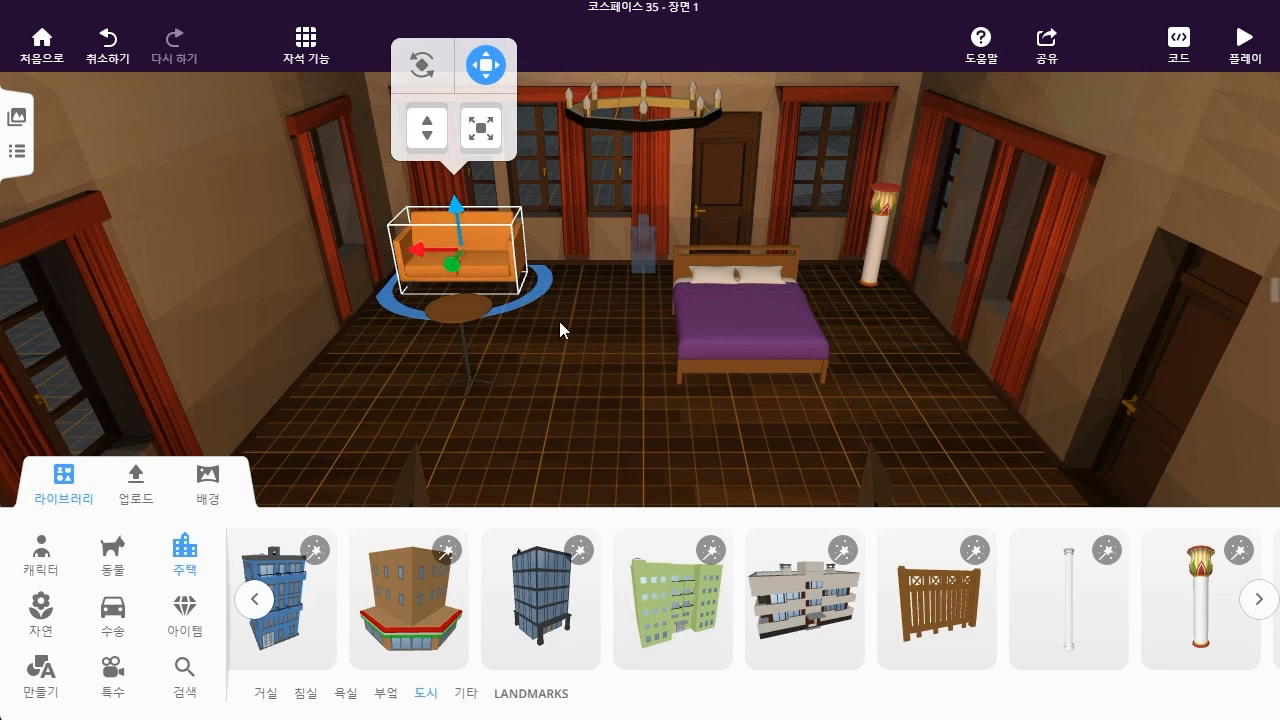
{"action": "left_click", "coordinate": [484, 76]}
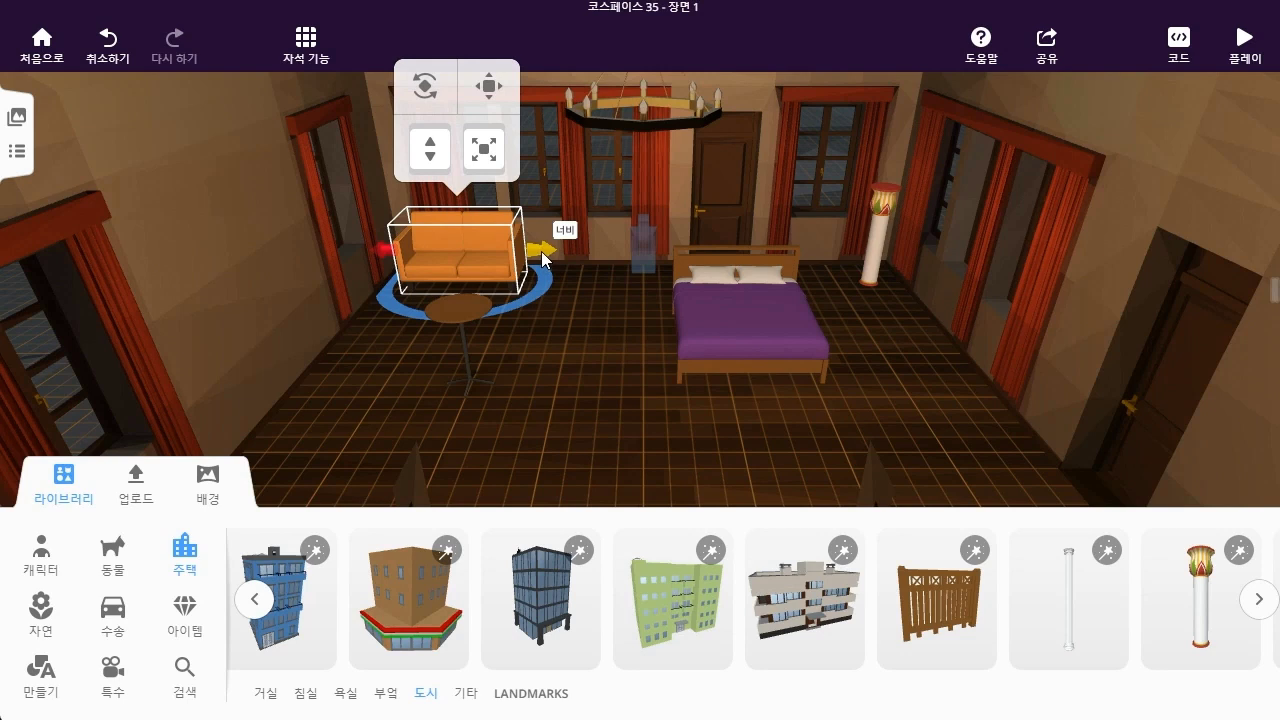
{"action": "left_click_drag", "start_coordinate": [540, 258], "coordinate": [661, 253]}
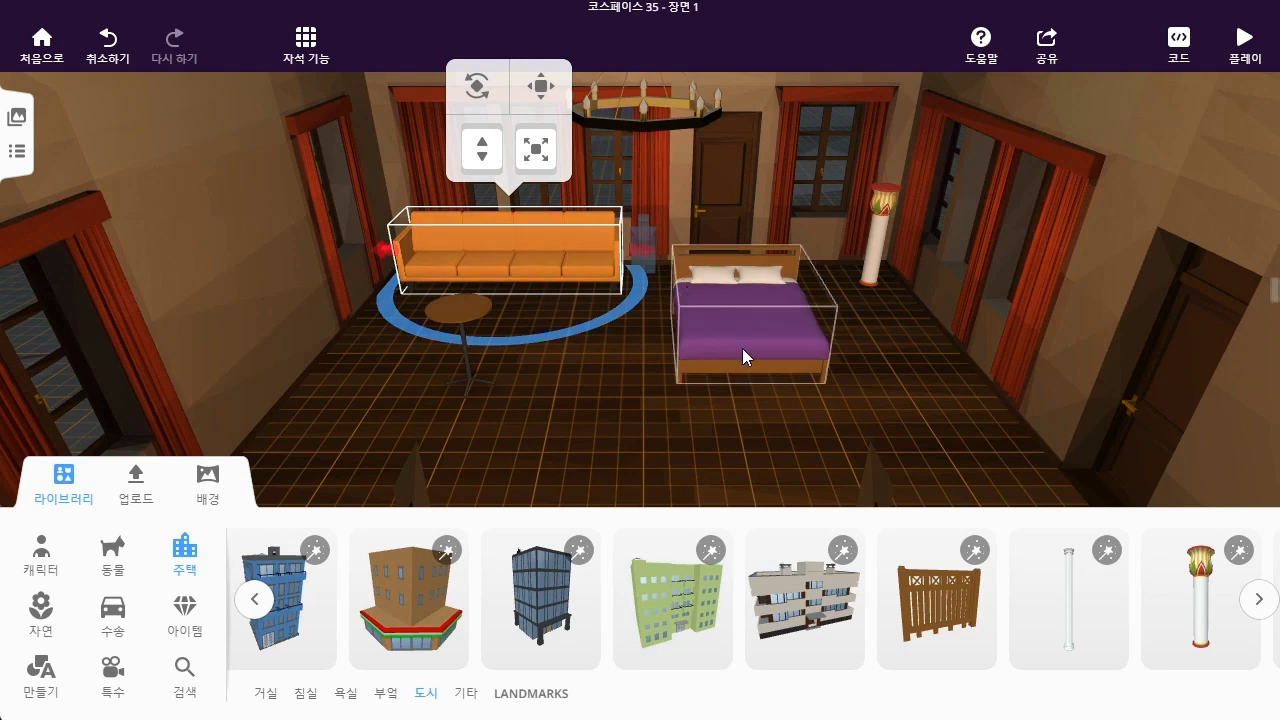
Move the bed forward toward the middle of the room, and switch its move and rotate modes on and off
{"action": "left_click_drag", "start_coordinate": [748, 339], "coordinate": [664, 382]}
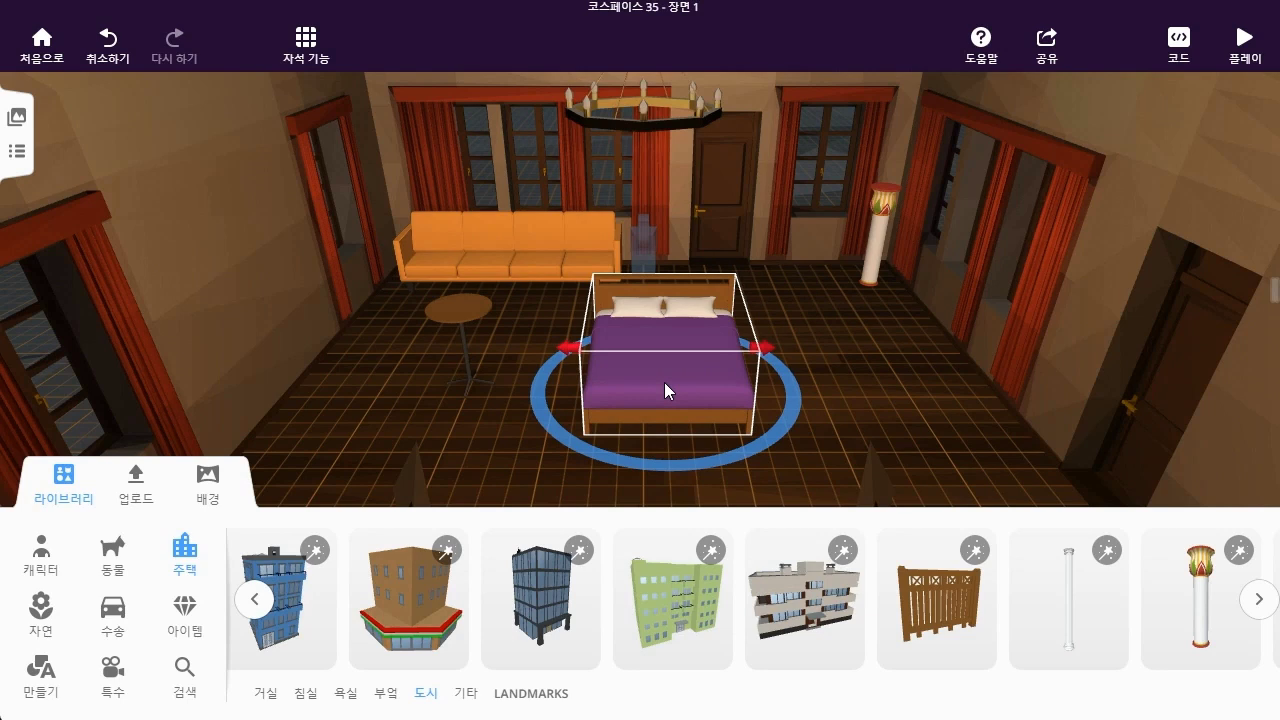
{"action": "left_click", "coordinate": [664, 382]}
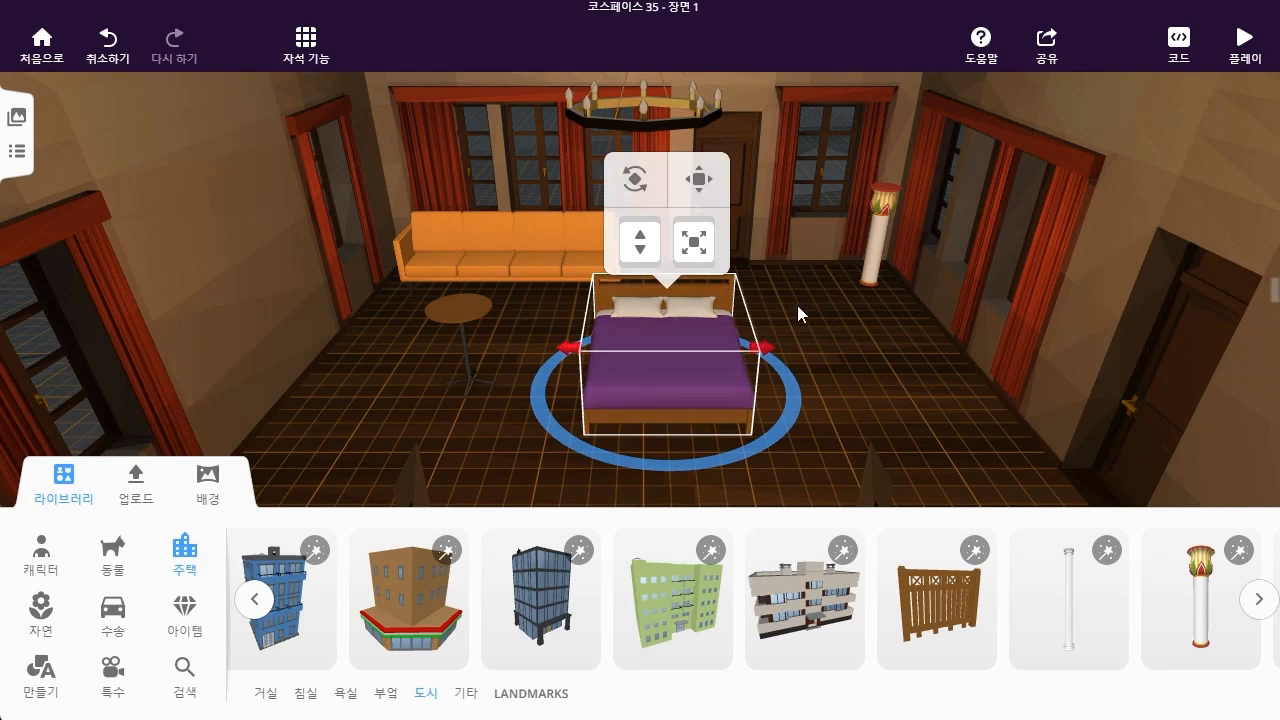
{"action": "left_click", "coordinate": [699, 179]}
{"action": "left_click", "coordinate": [640, 183]}
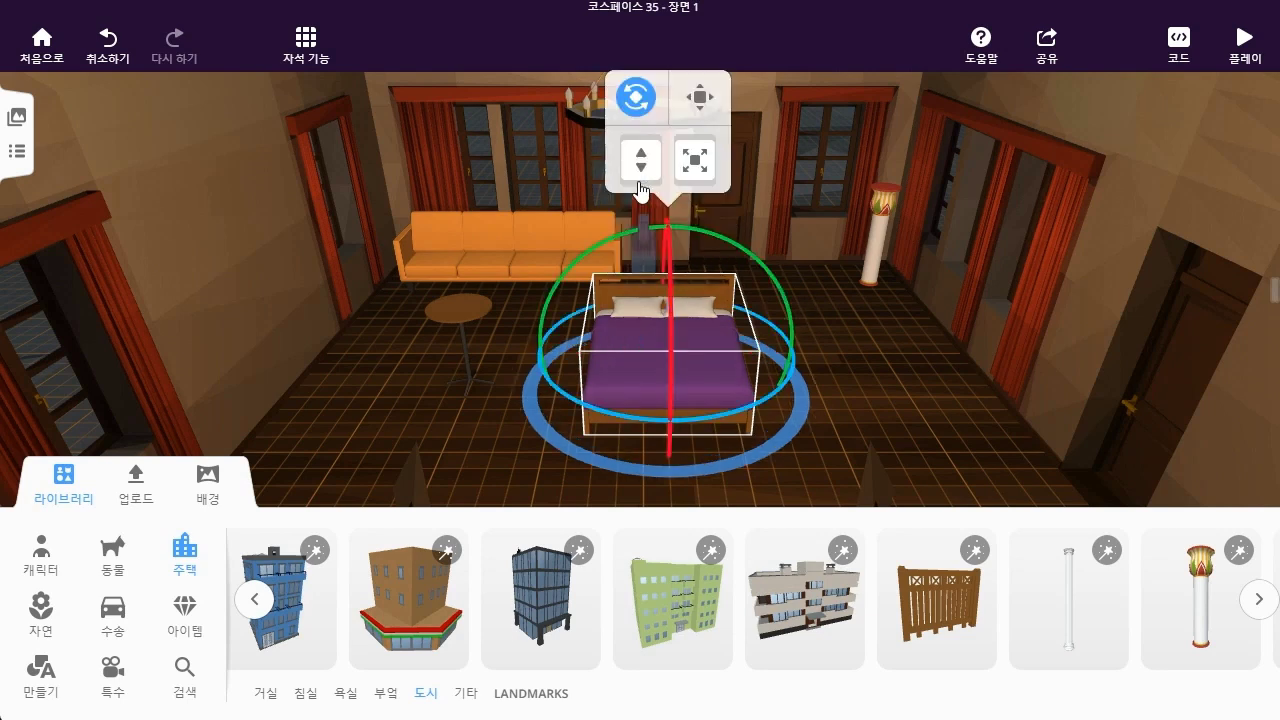
{"action": "left_click", "coordinate": [636, 100]}
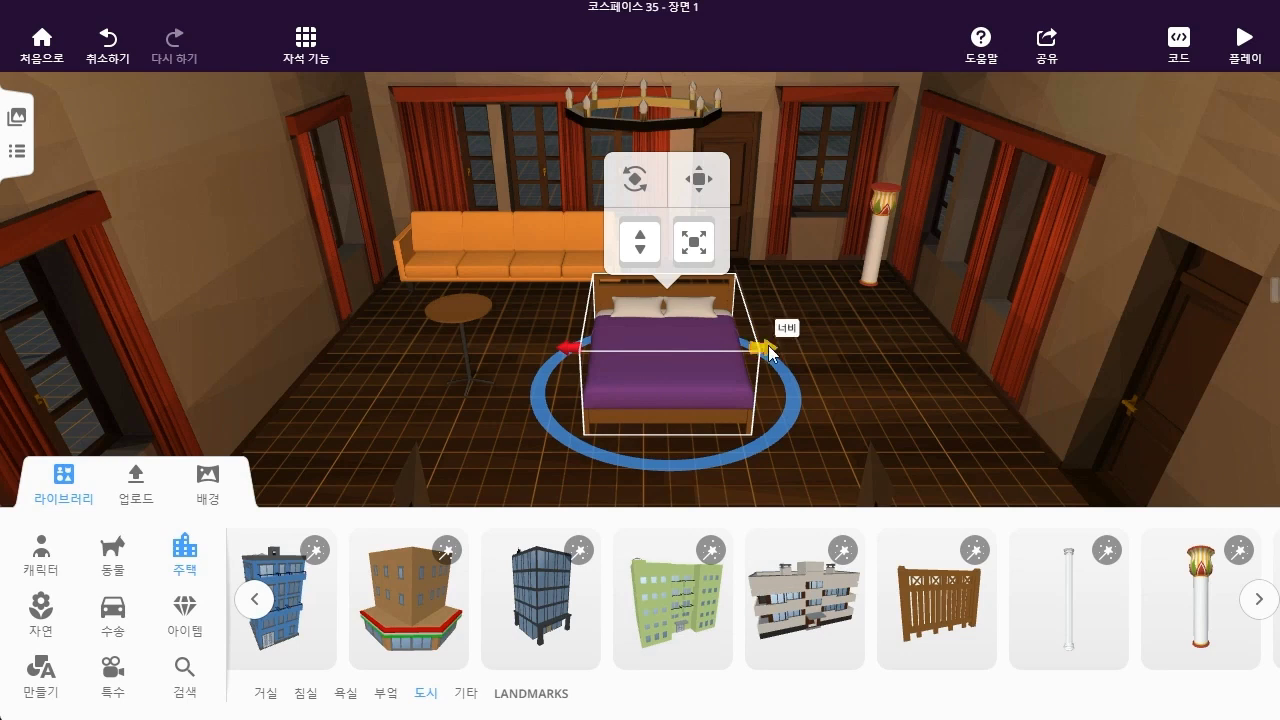
Widen the bed on both sides to six pillows, and narrow it from the table side to four pillows
{"action": "left_click_drag", "start_coordinate": [768, 347], "coordinate": [910, 343]}
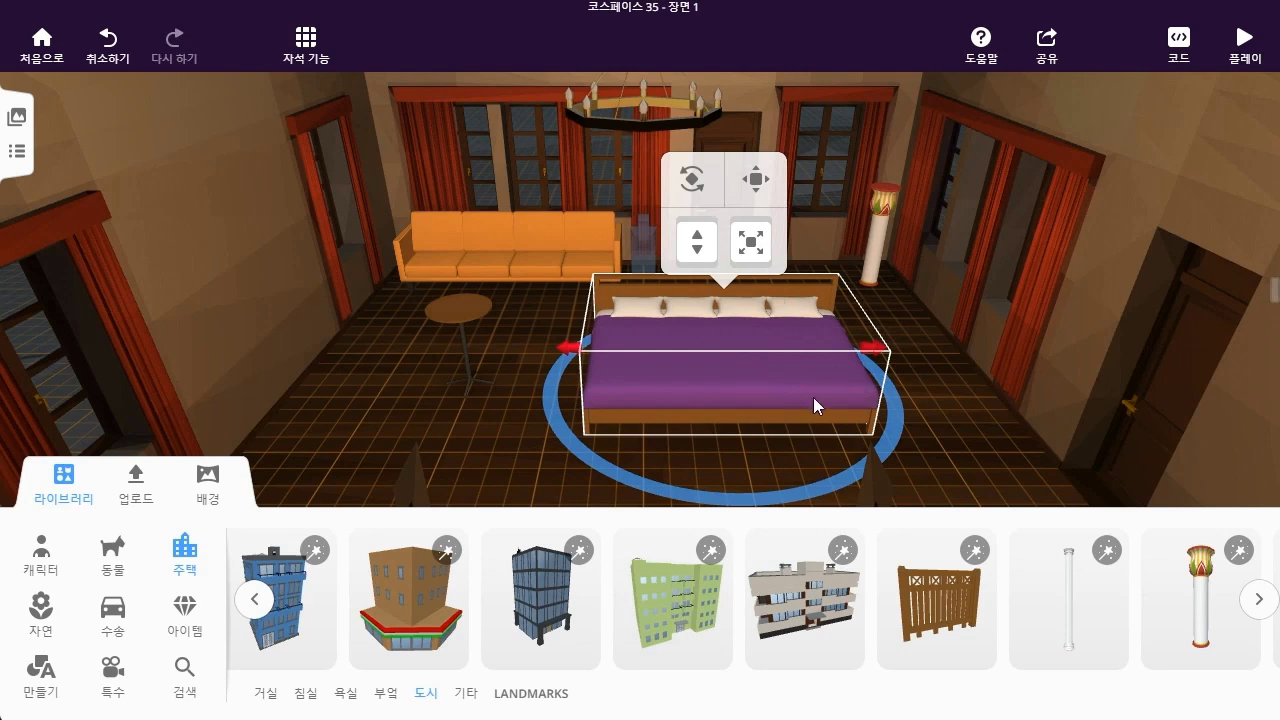
{"action": "left_click_drag", "start_coordinate": [874, 348], "coordinate": [945, 347]}
{"action": "left_click_drag", "start_coordinate": [566, 346], "coordinate": [503, 350]}
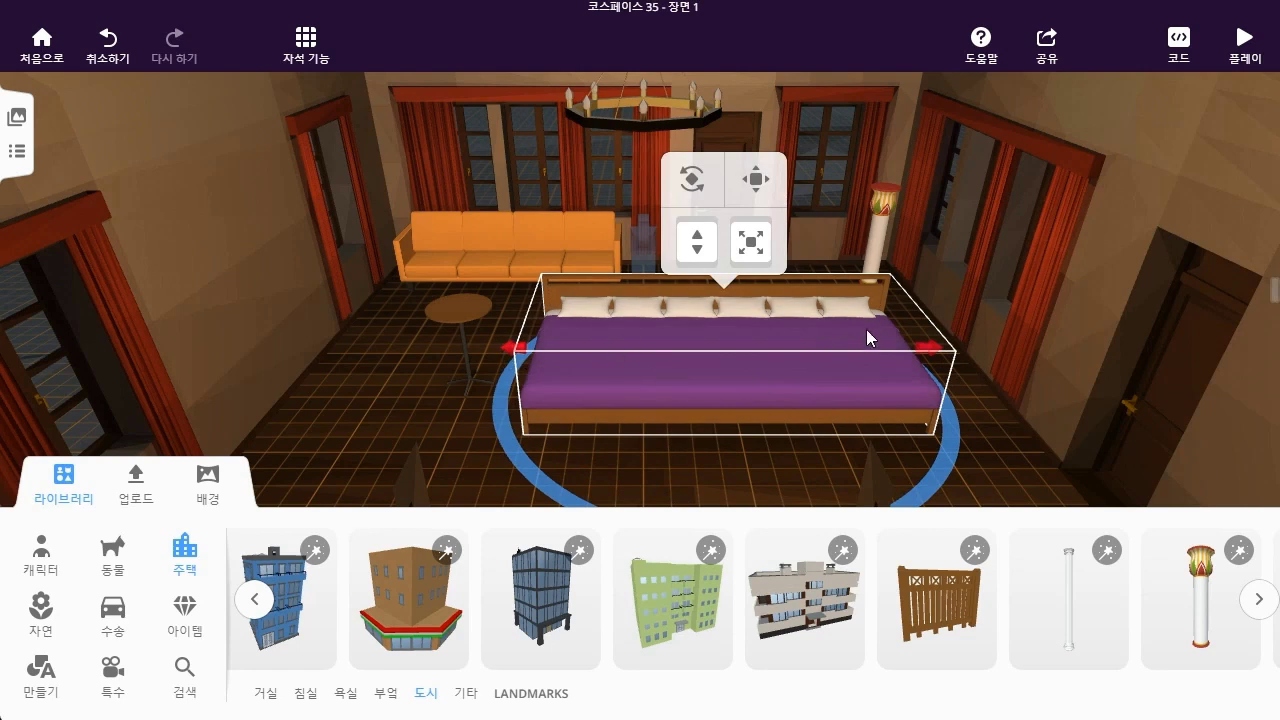
{"action": "left_click_drag", "start_coordinate": [512, 348], "coordinate": [565, 351]}
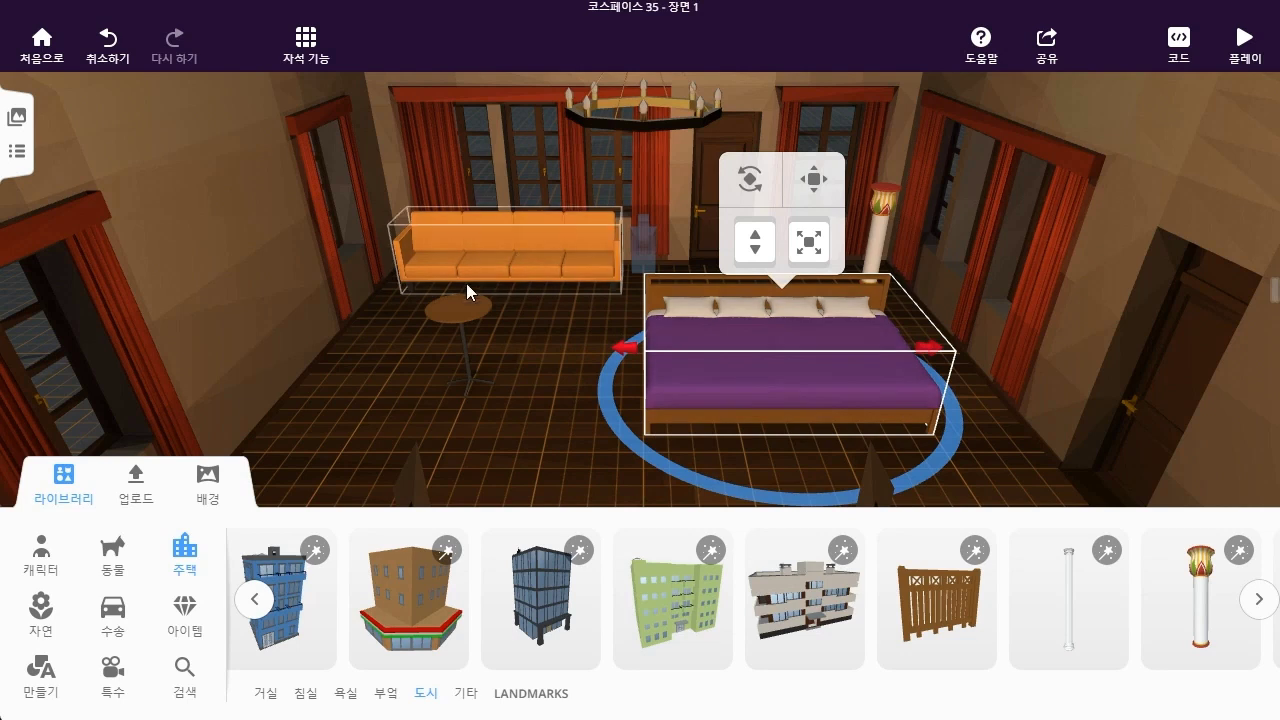
Select the round table, bed and sofa in turn to compare their height and width handles
{"action": "left_click", "coordinate": [455, 306]}
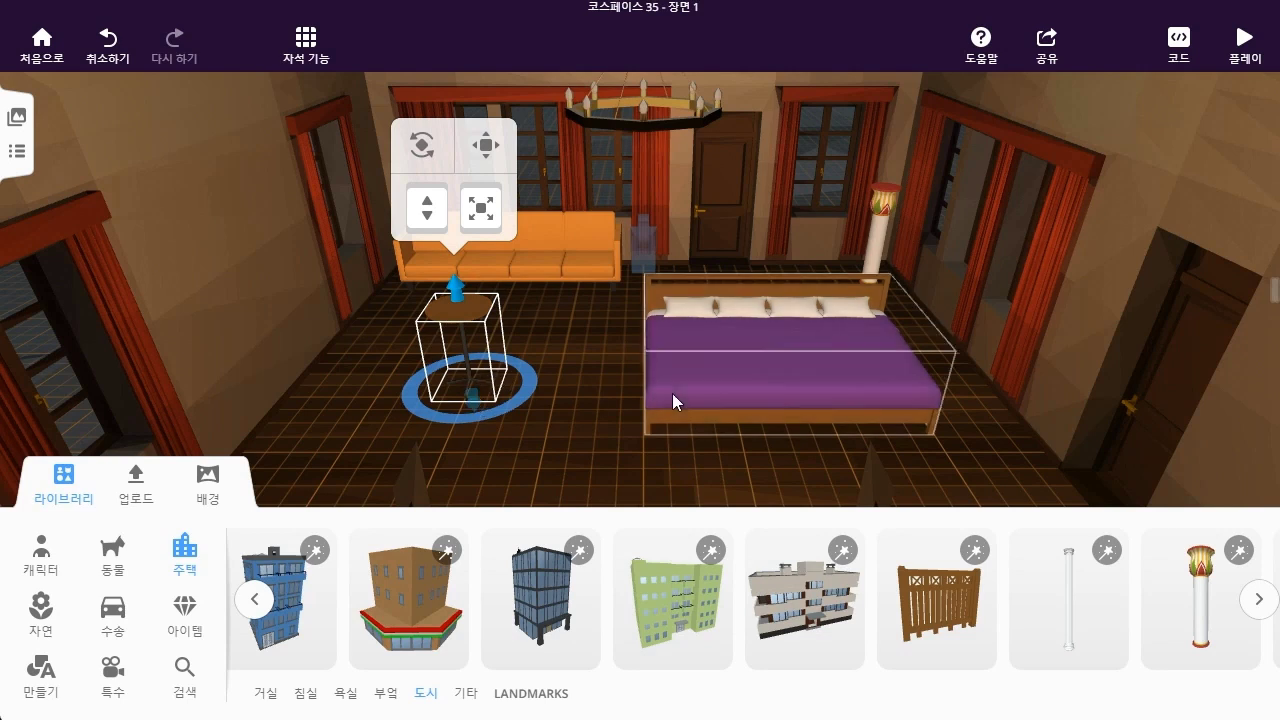
{"action": "left_click", "coordinate": [726, 390]}
{"action": "left_click", "coordinate": [543, 260]}
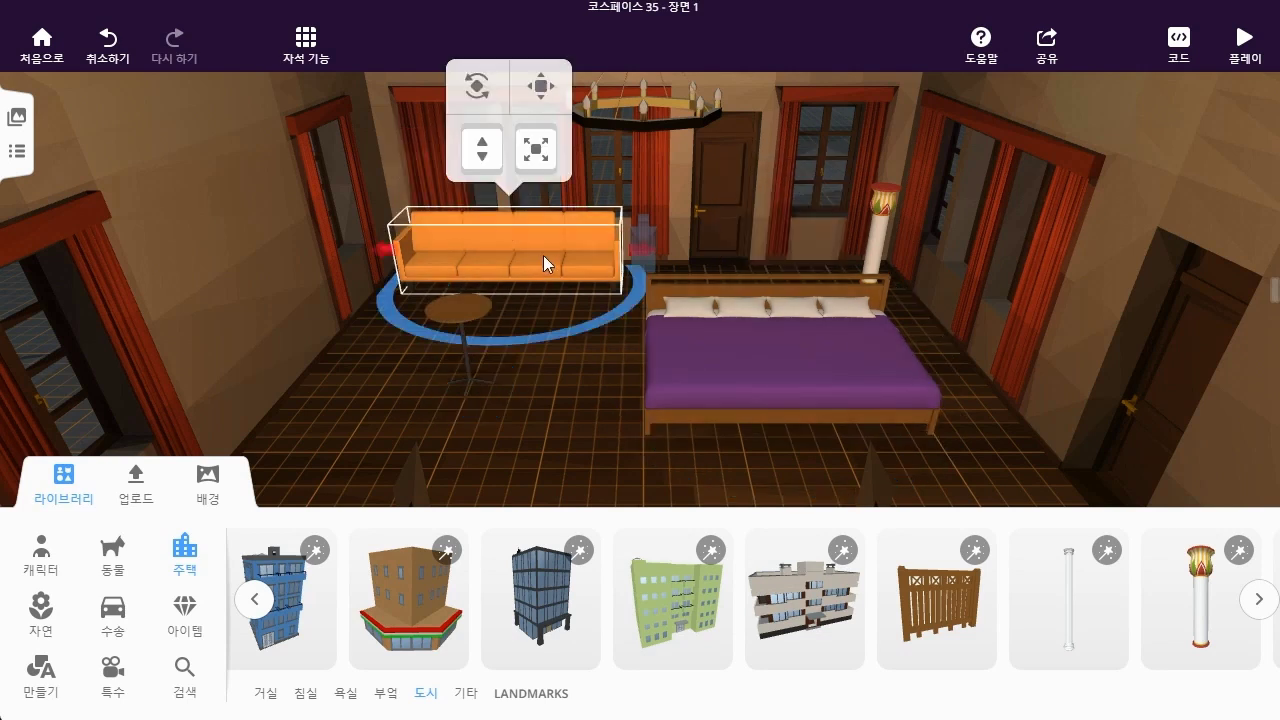
{"action": "left_click", "coordinate": [461, 315]}
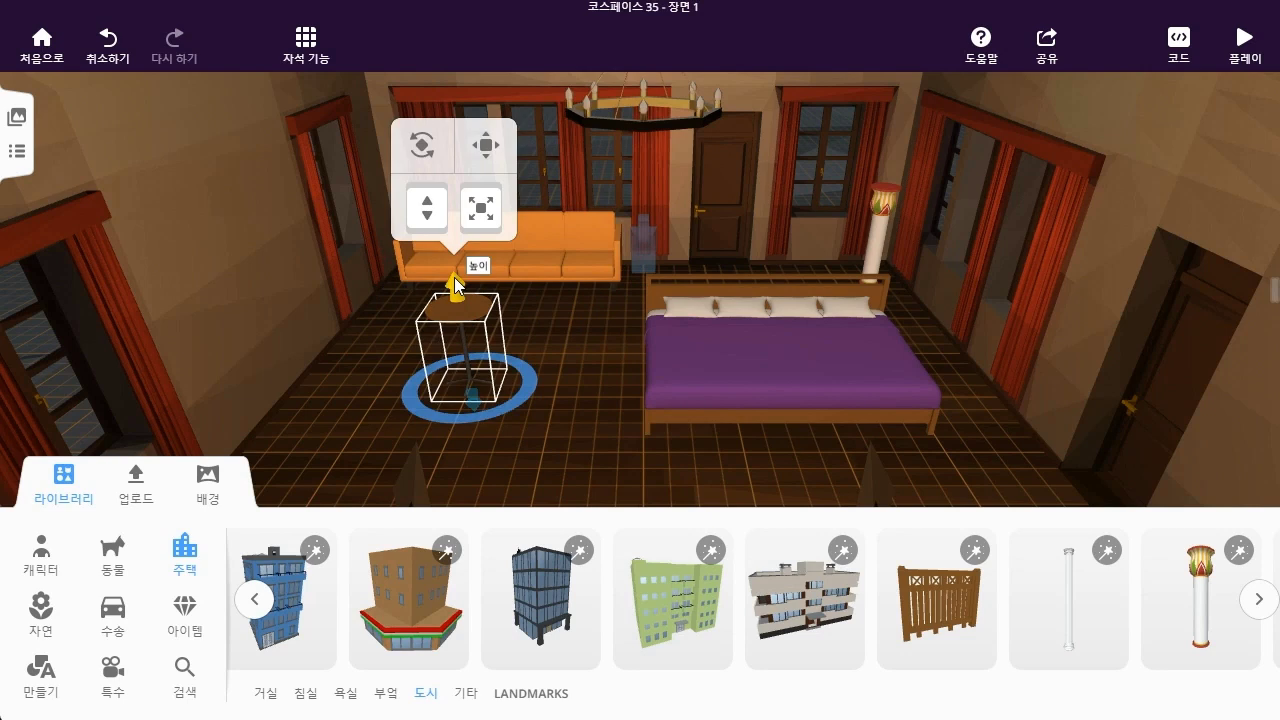
{"action": "left_click", "coordinate": [739, 333]}
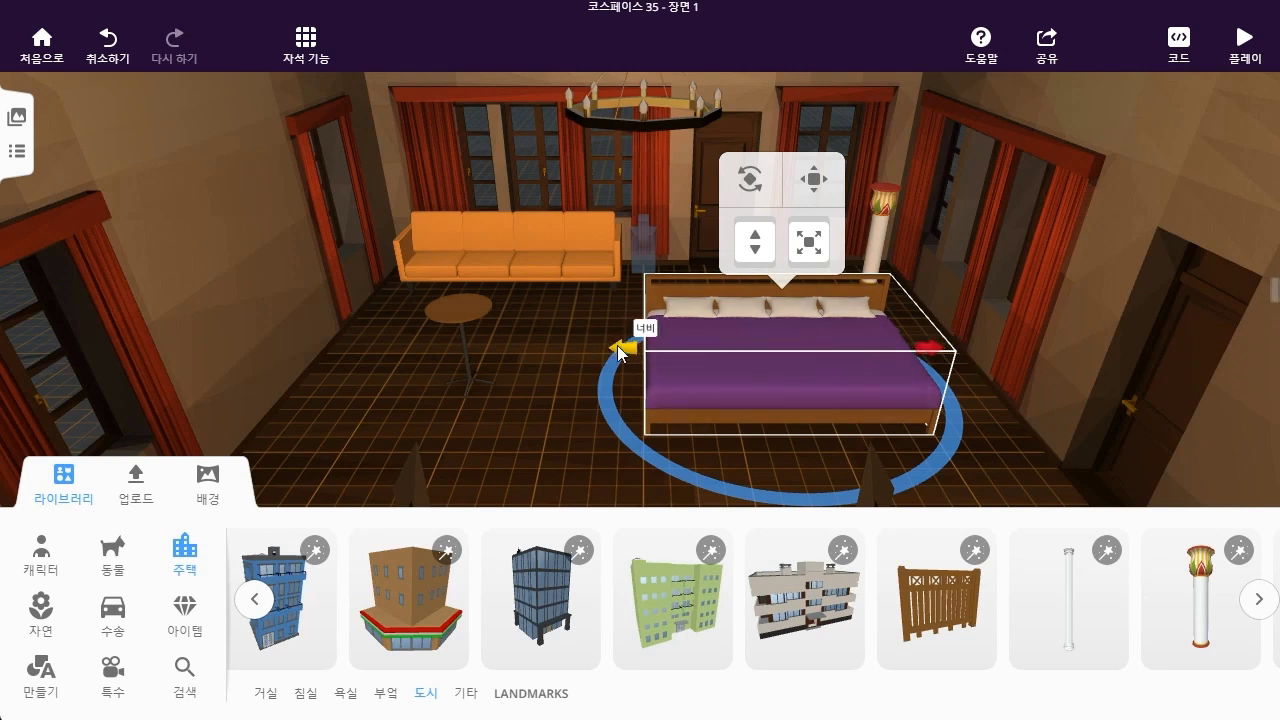
{"action": "left_click", "coordinate": [468, 302]}
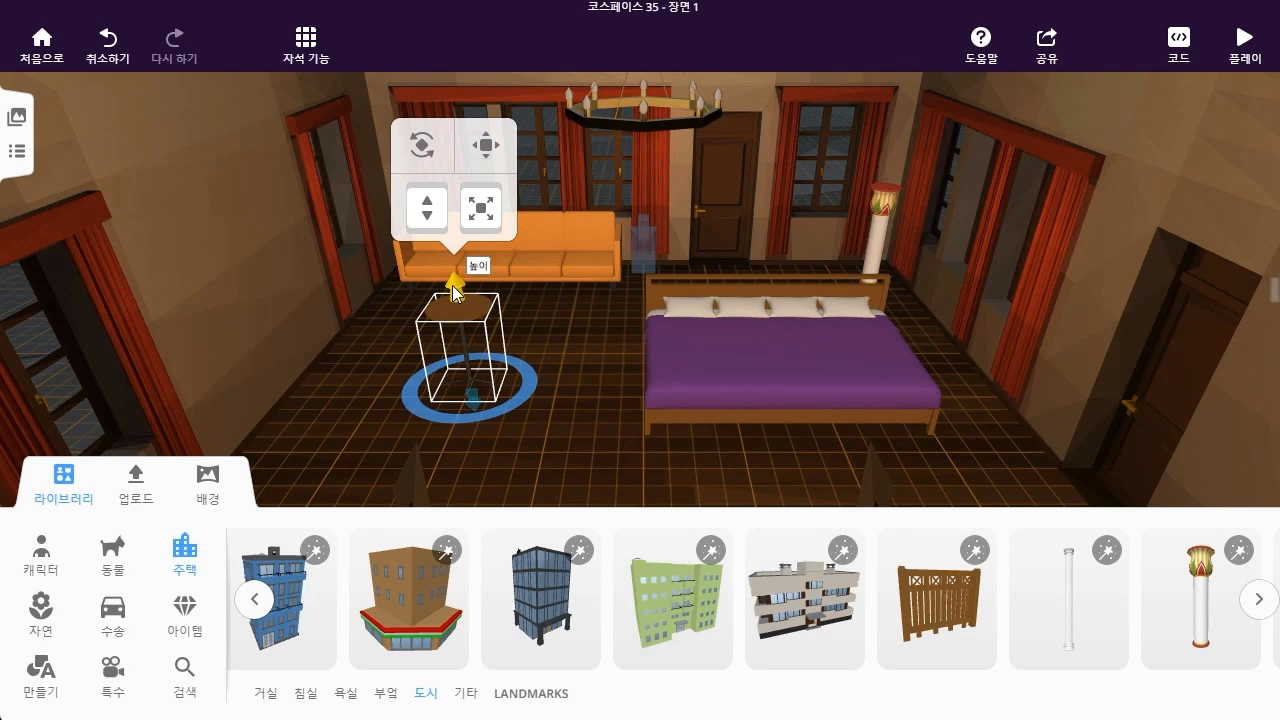
Lower the round table to coffee-table height and move it back to stand close in front of the sofa
{"action": "left_click_drag", "start_coordinate": [452, 285], "coordinate": [458, 342]}
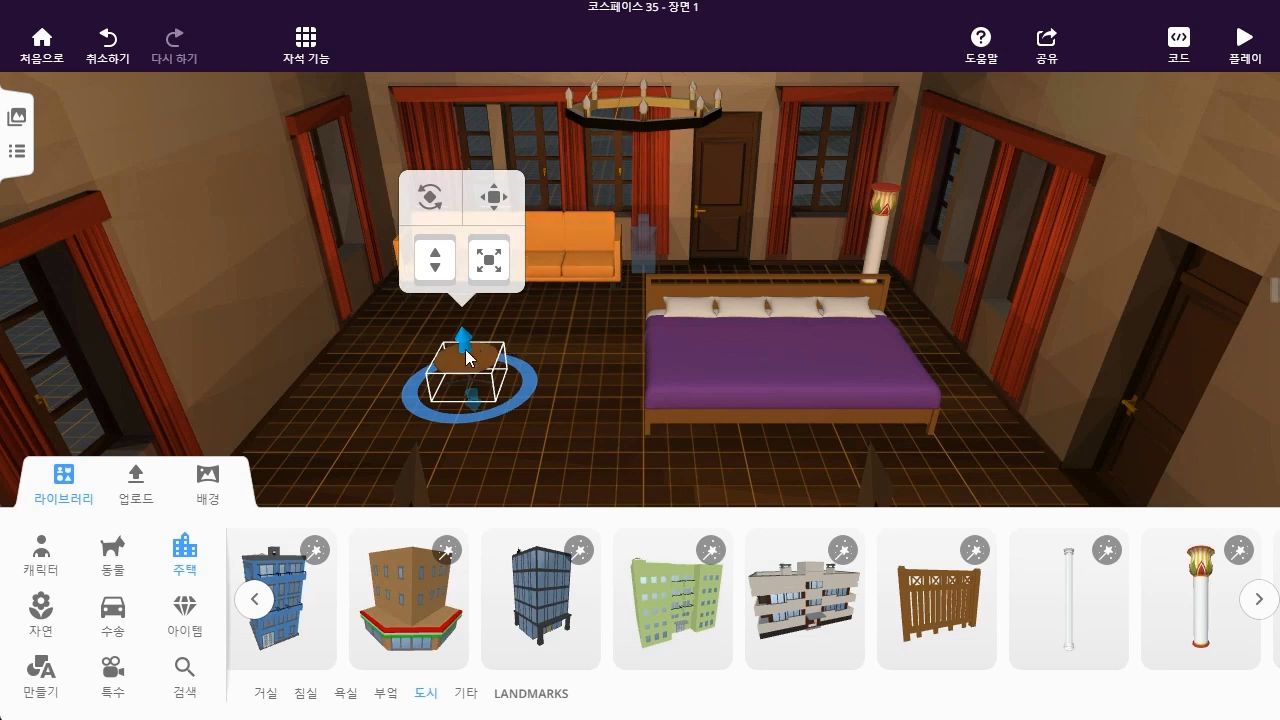
{"action": "mouse_move", "coordinate": [462, 334]}
{"action": "left_mouse_down"}
{"action": "mouse_move", "coordinate": [463, 313]}
{"action": "mouse_move", "coordinate": [466, 331]}
{"action": "left_mouse_up"}
{"action": "left_click", "coordinate": [500, 201]}
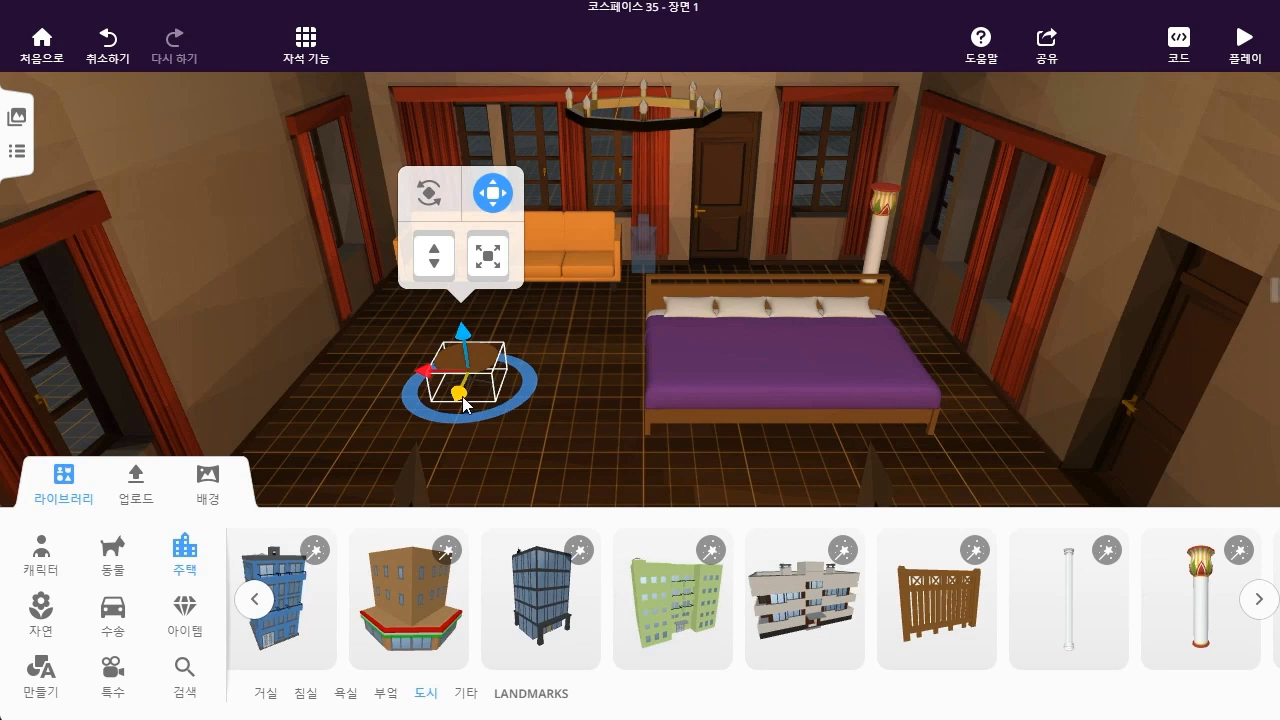
{"action": "left_click_drag", "start_coordinate": [461, 395], "coordinate": [493, 326]}
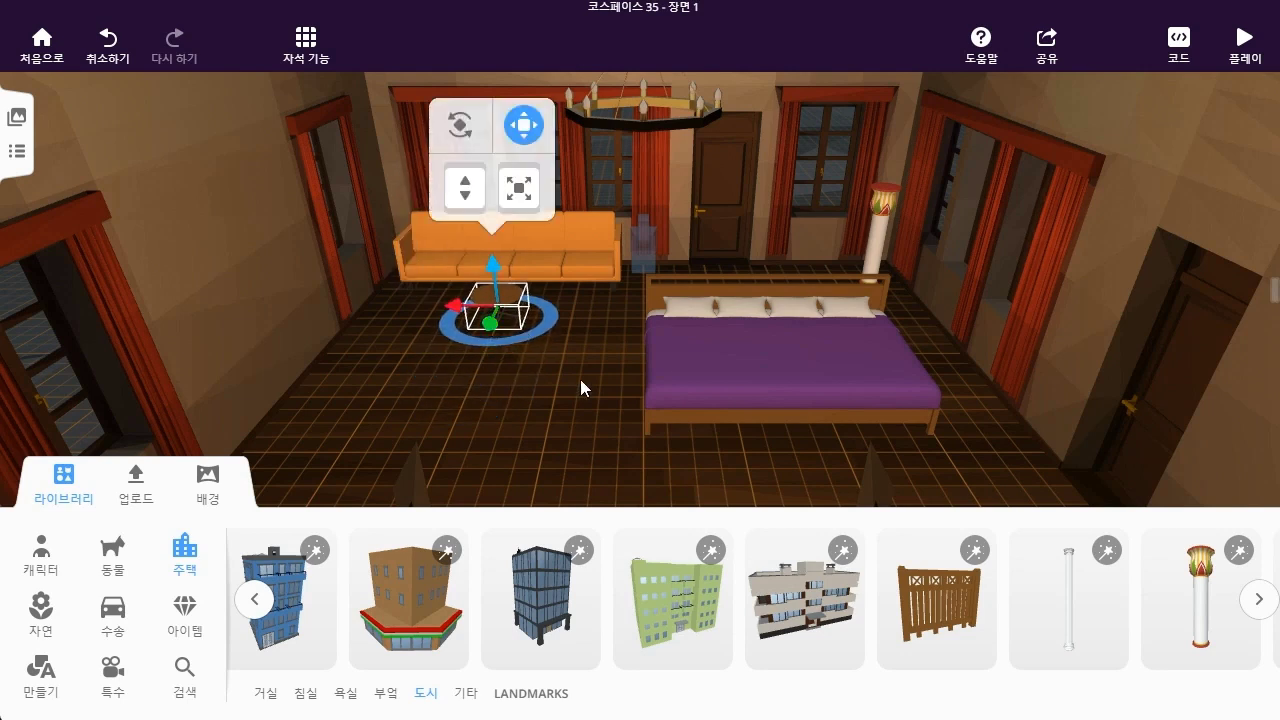
{"action": "left_click", "coordinate": [581, 390]}
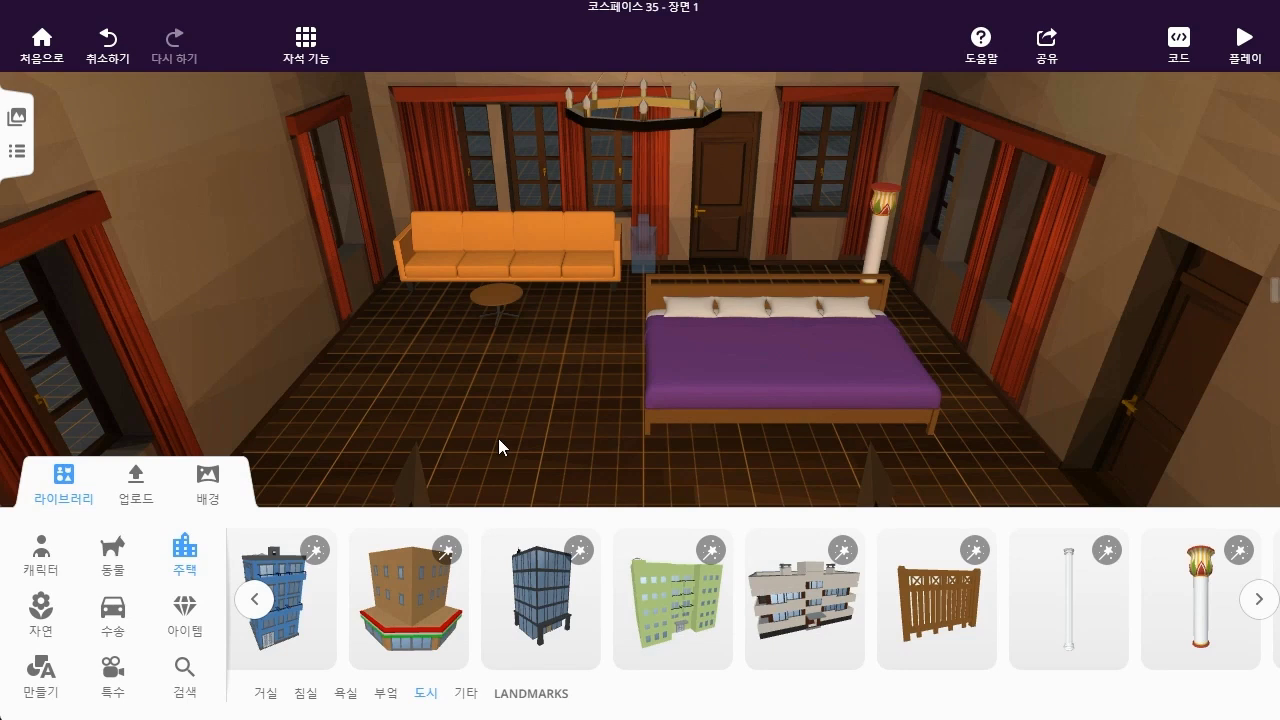
Stretch the decorated column behind the bed upward to about the height of the curtain rails
{"action": "left_click", "coordinate": [882, 203]}
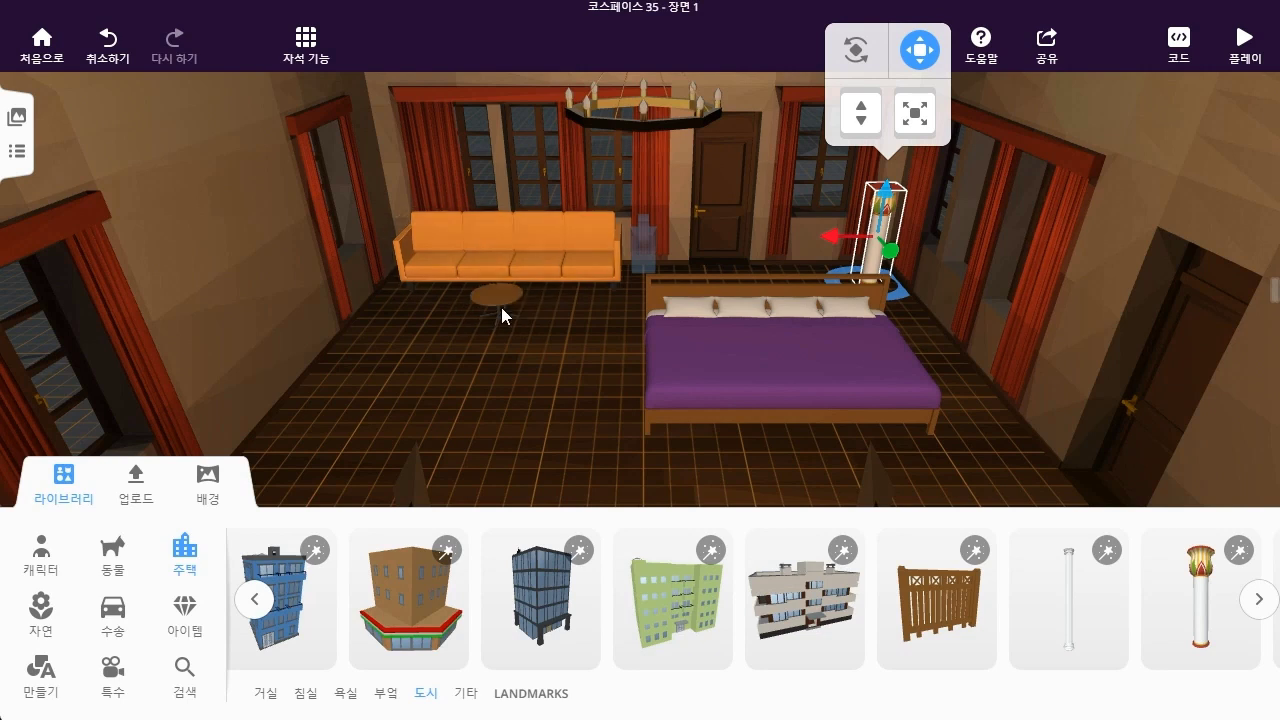
{"action": "left_click", "coordinate": [920, 57]}
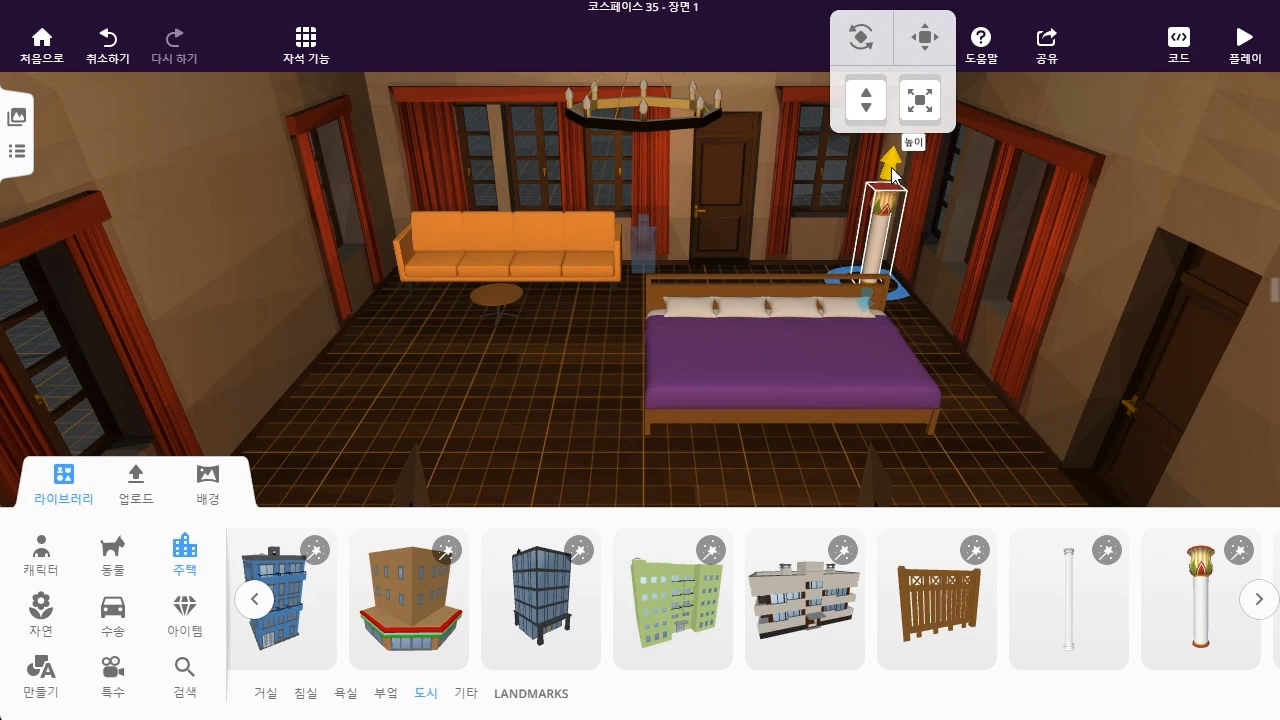
{"action": "left_click_drag", "start_coordinate": [891, 167], "coordinate": [906, 78]}
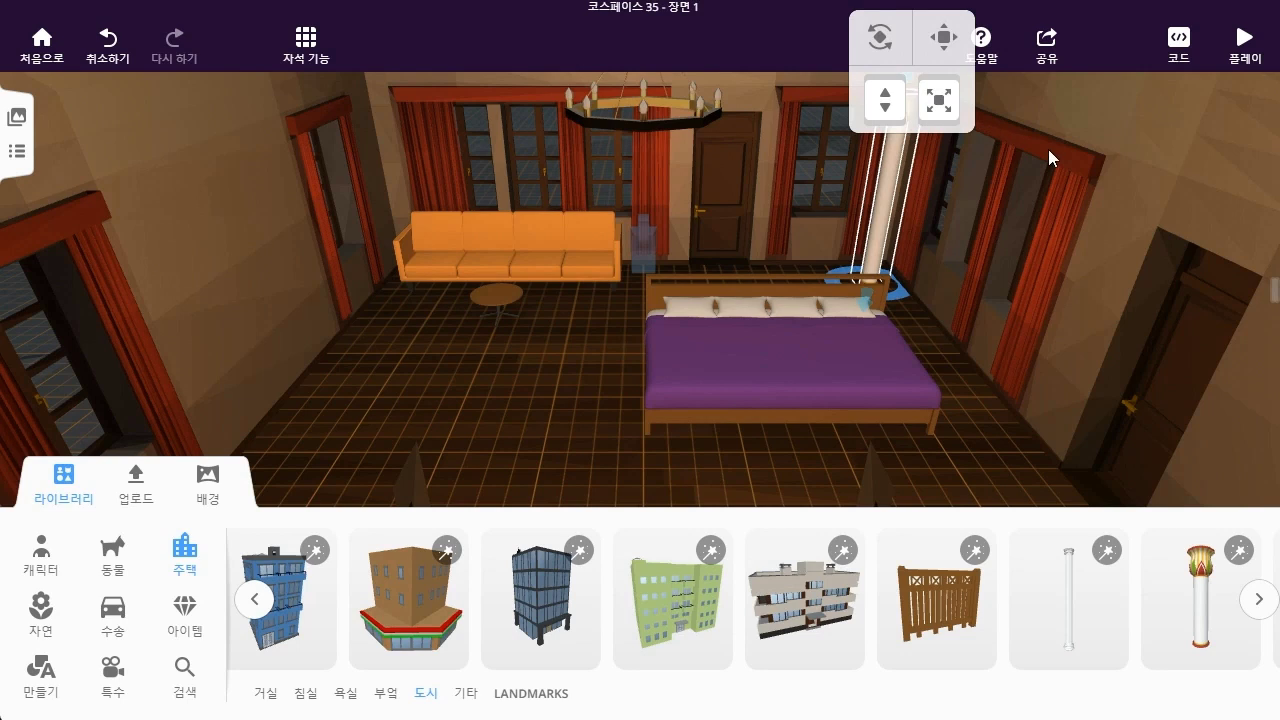
{"action": "left_click", "coordinate": [963, 381]}
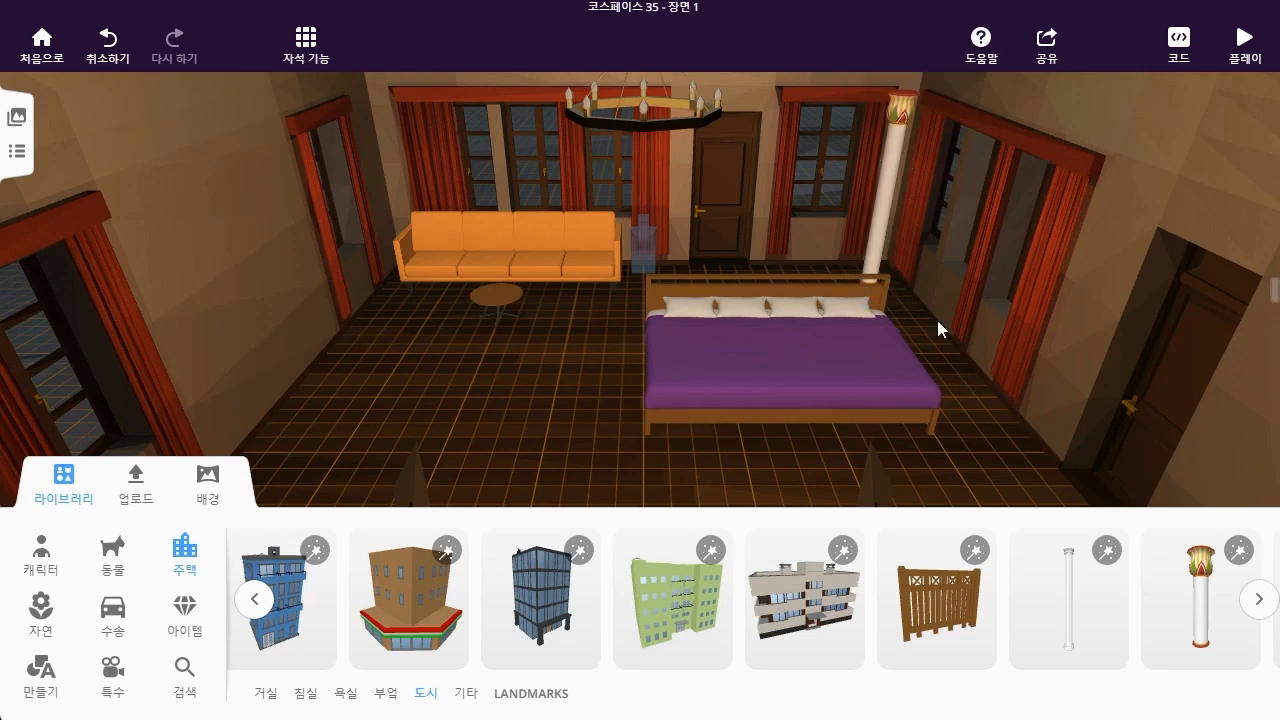
{"action": "left_click", "coordinate": [882, 245]}
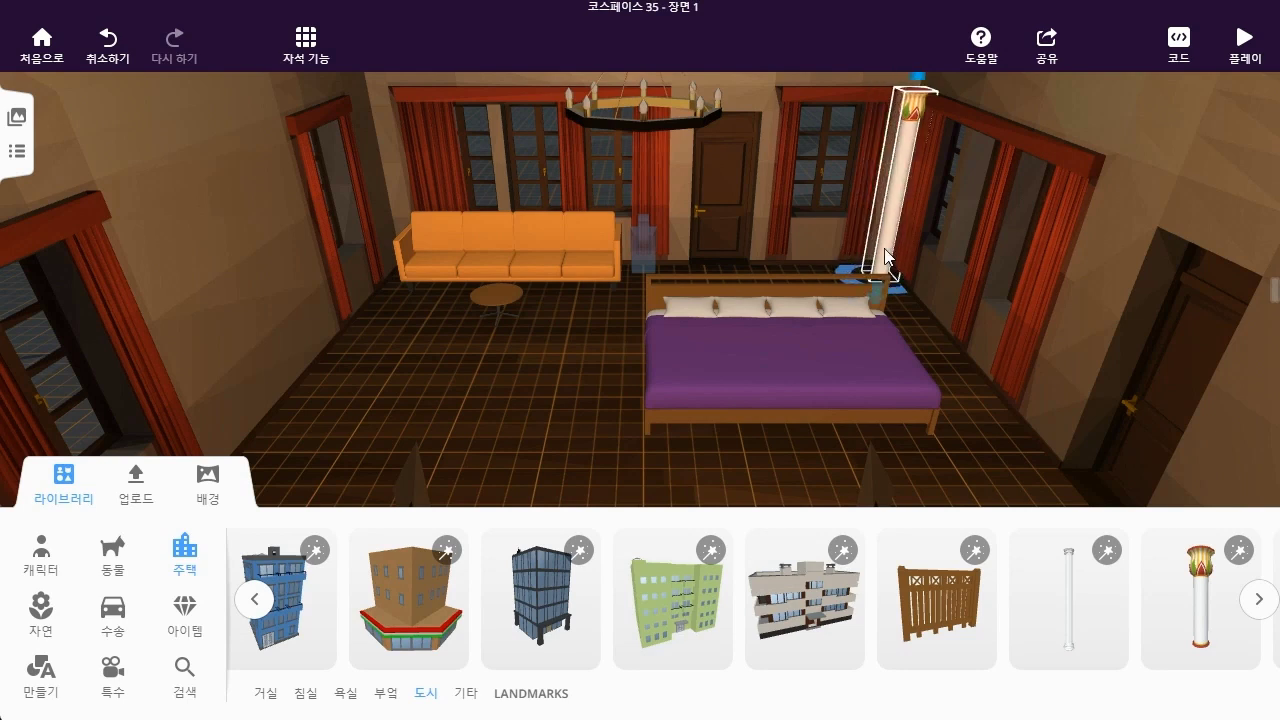
{"action": "left_click", "coordinate": [883, 252]}
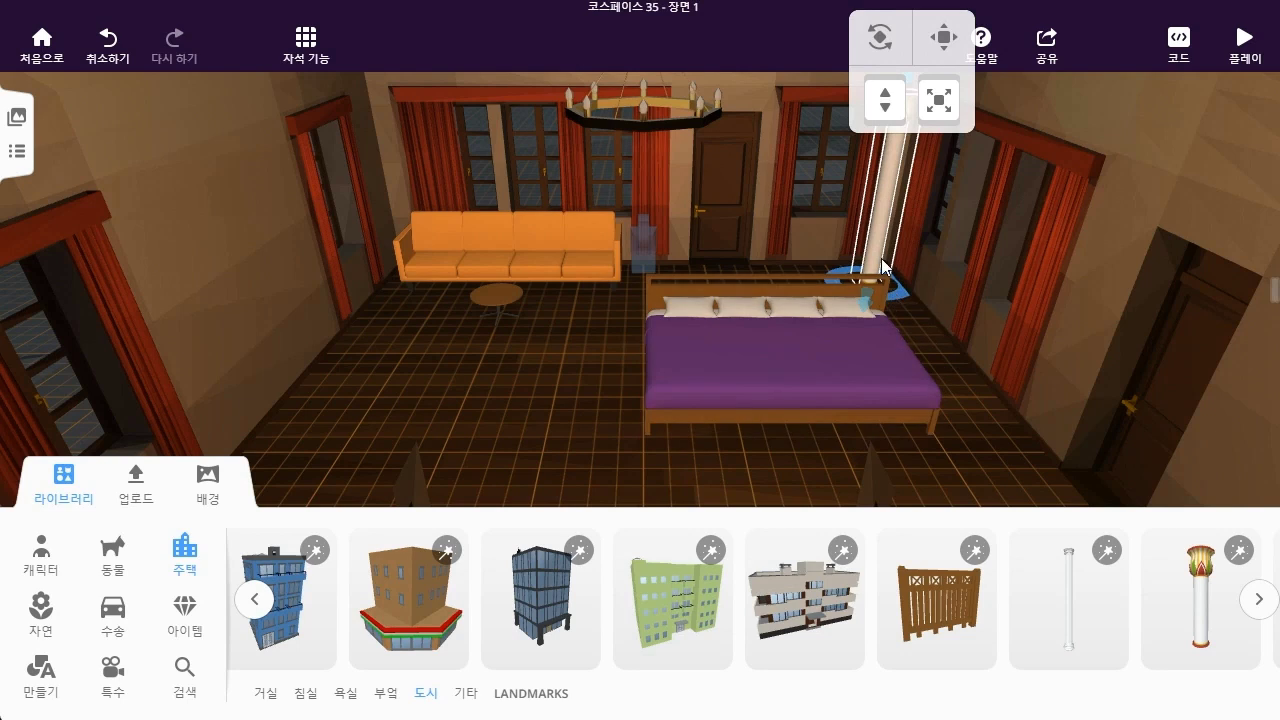
{"action": "left_click", "coordinate": [914, 327]}
{"action": "mouse_move", "coordinate": [914, 325]}
{"action": "left_mouse_down"}
{"action": "mouse_move", "coordinate": [891, 338]}
{"action": "mouse_move", "coordinate": [886, 363]}
{"action": "mouse_move", "coordinate": [909, 286]}
{"action": "mouse_move", "coordinate": [907, 304]}
{"action": "left_mouse_up"}
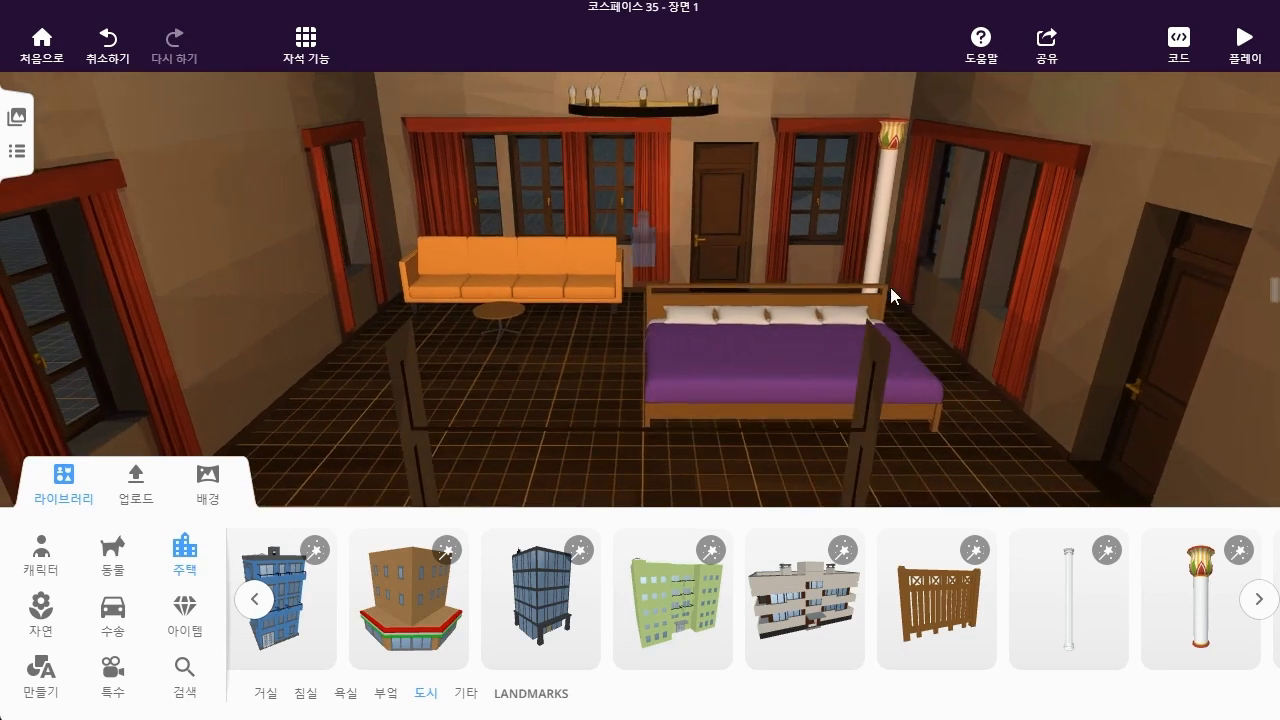
Play the scene to look around the furnished room from inside, and return to editing
{"action": "left_click", "coordinate": [63, 490]}
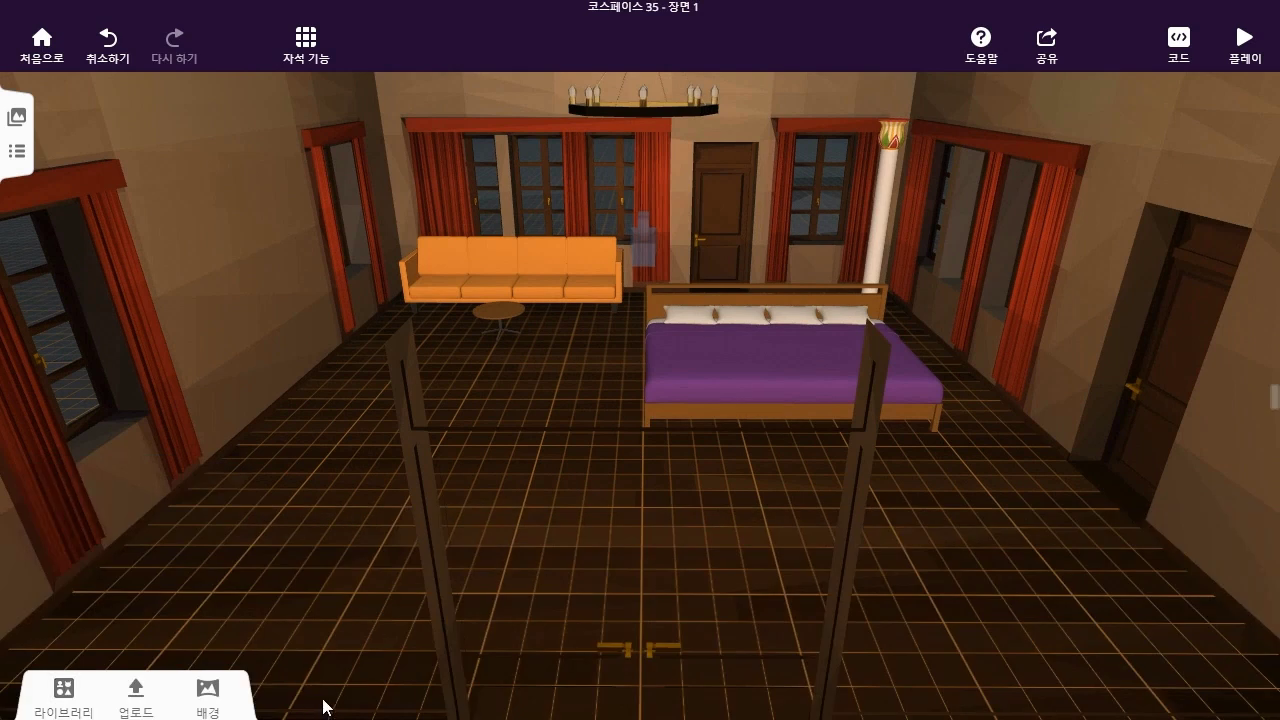
{"action": "left_click", "coordinate": [1247, 45]}
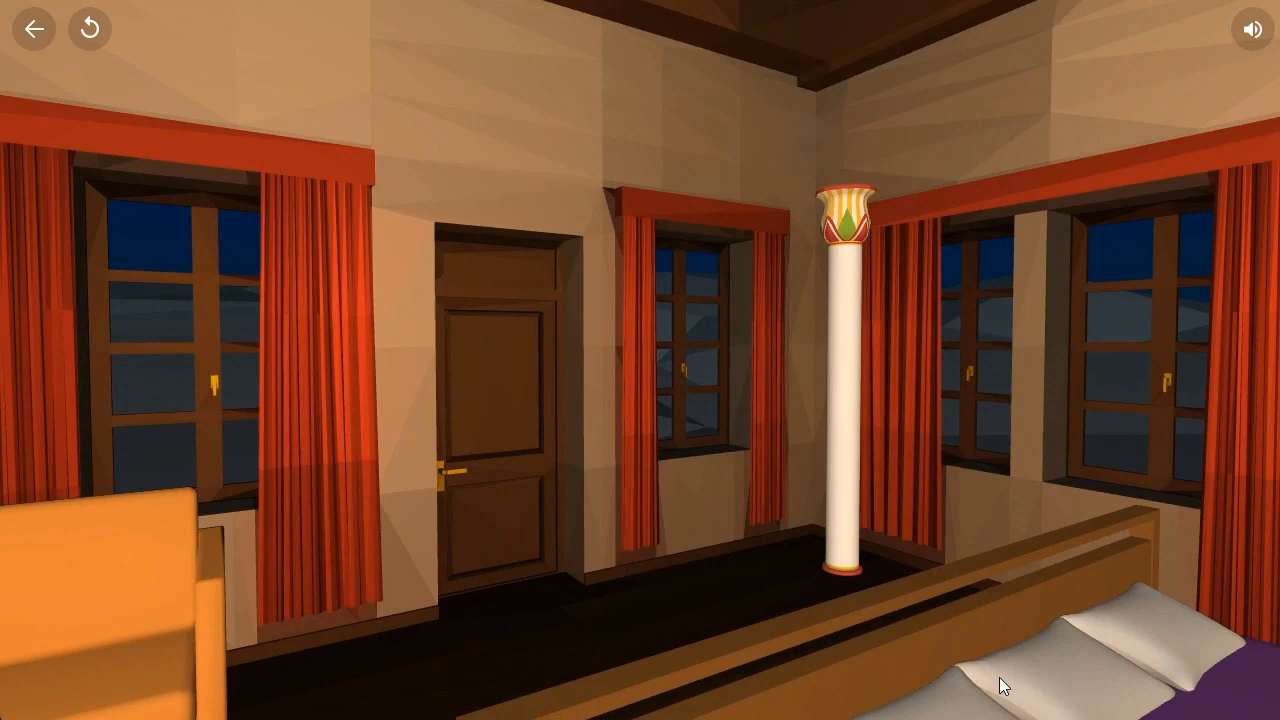
{"action": "left_click", "coordinate": [999, 677]}
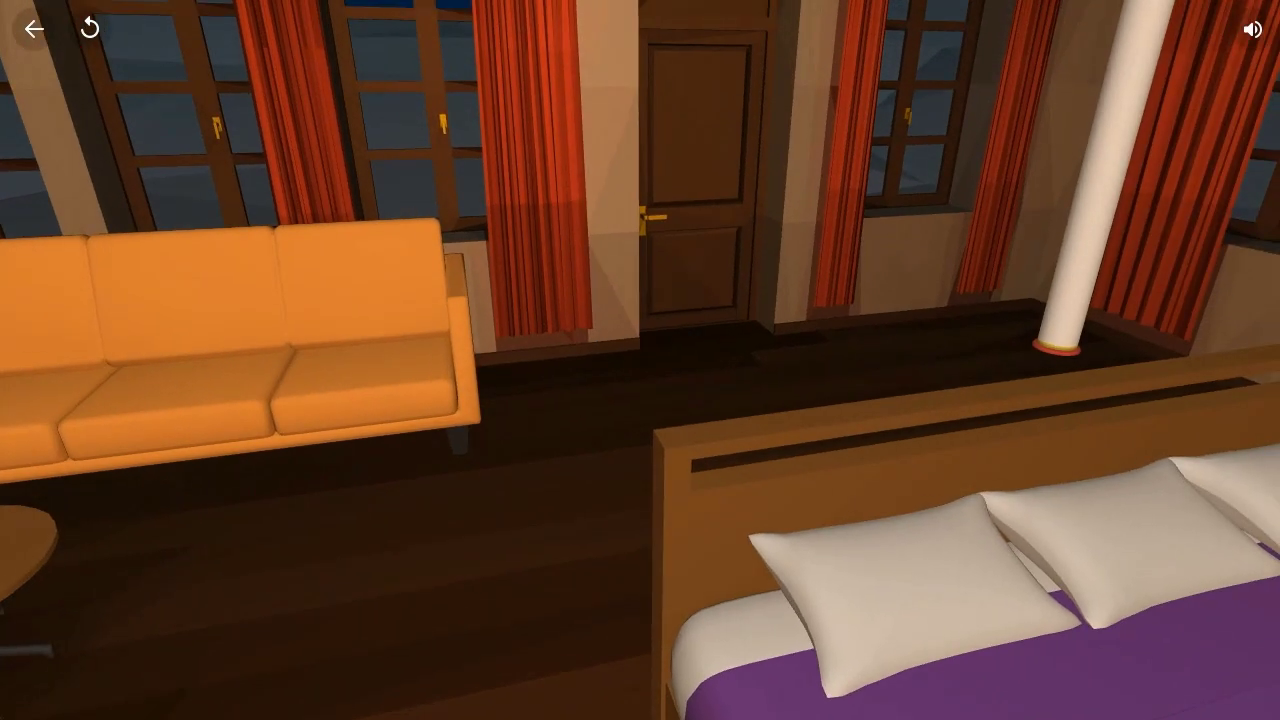
{"action": "left_click", "coordinate": [34, 30]}
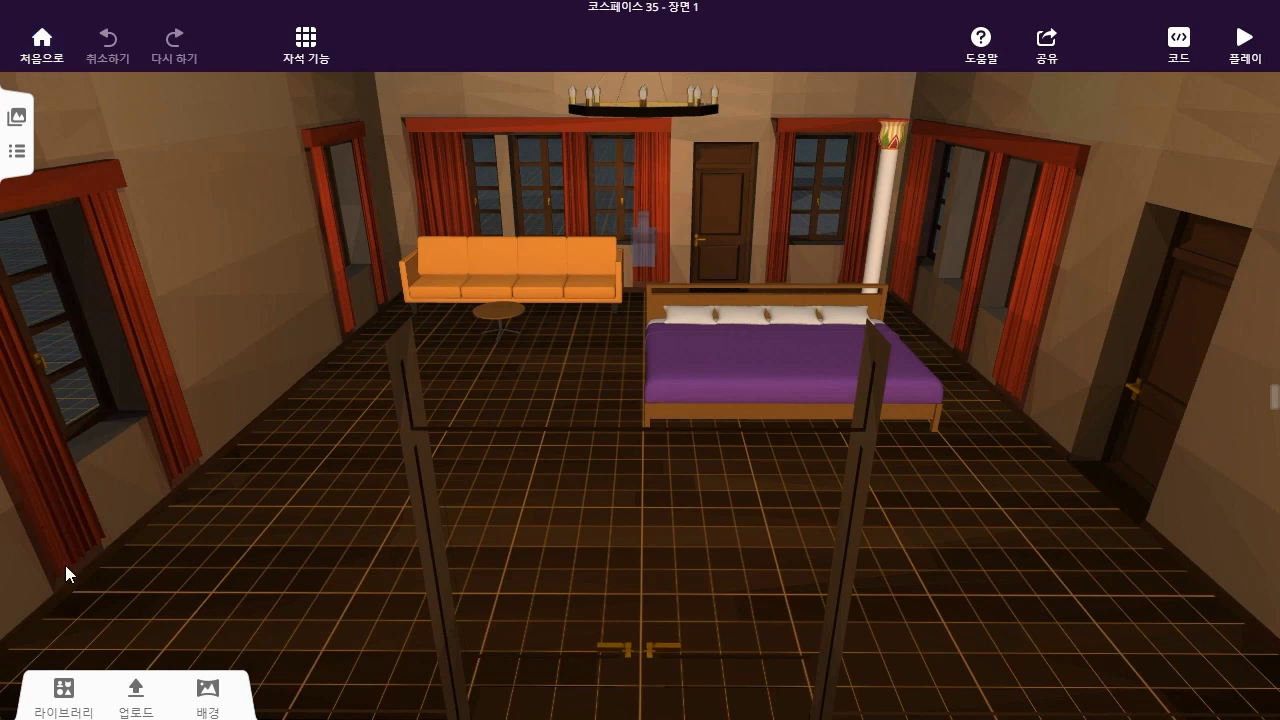
Browse the housing library from the living room furniture through the kitchen items to the city buildings, fence and columns
{"action": "left_click", "coordinate": [68, 692]}
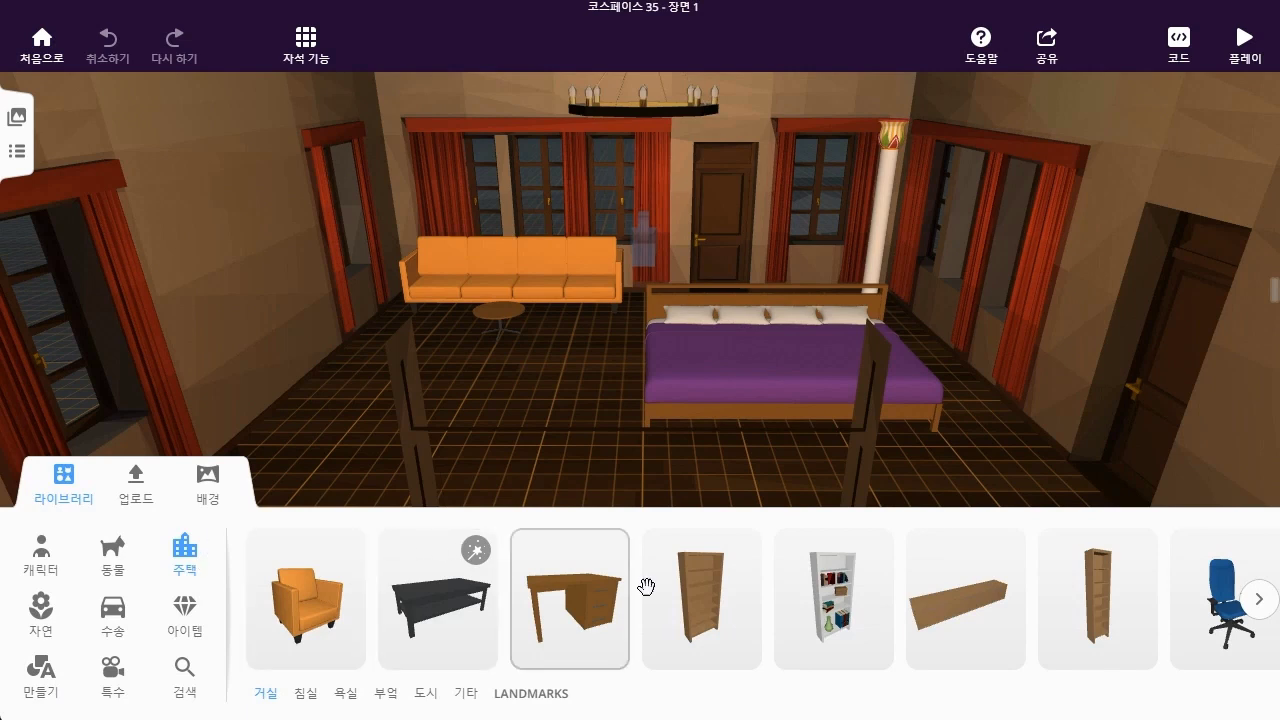
{"action": "left_click", "coordinate": [1268, 608]}
{"action": "left_click", "coordinate": [1268, 608]}
{"action": "left_click", "coordinate": [1268, 608]}
{"action": "left_click", "coordinate": [1268, 608]}
{"action": "left_click", "coordinate": [1268, 608]}
{"action": "left_click", "coordinate": [1268, 608]}
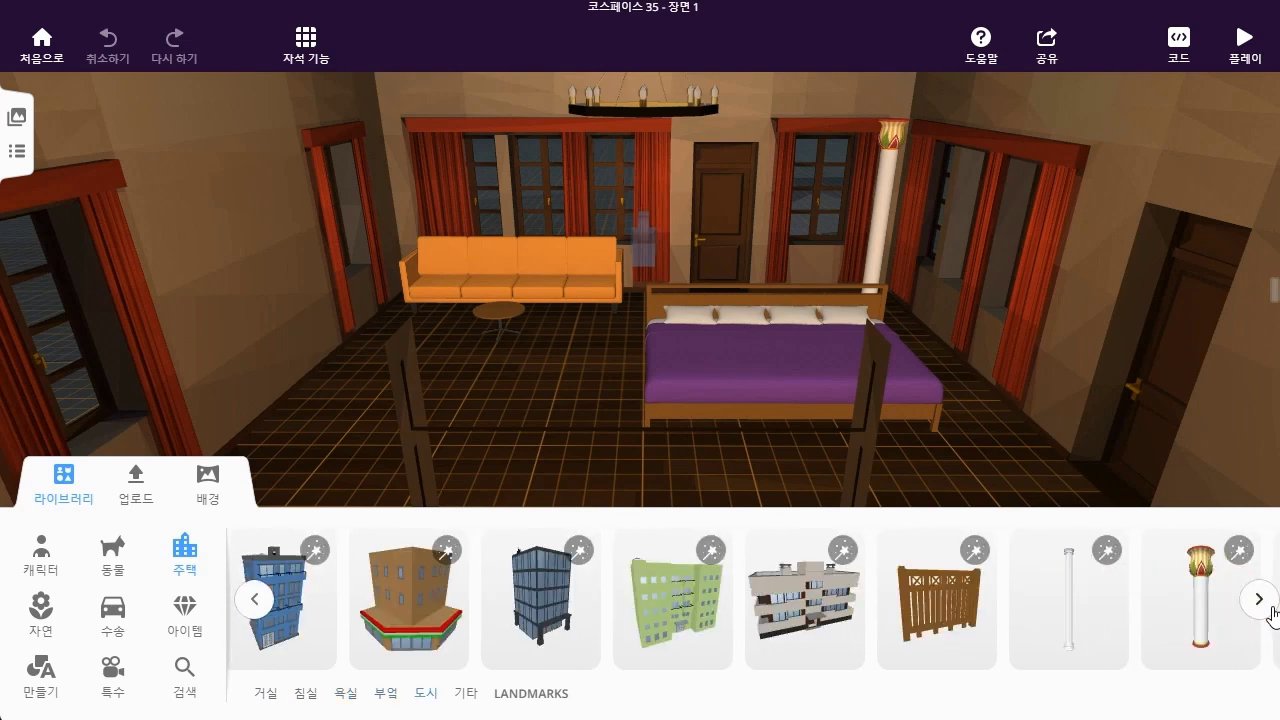
{"action": "left_click", "coordinate": [257, 612]}
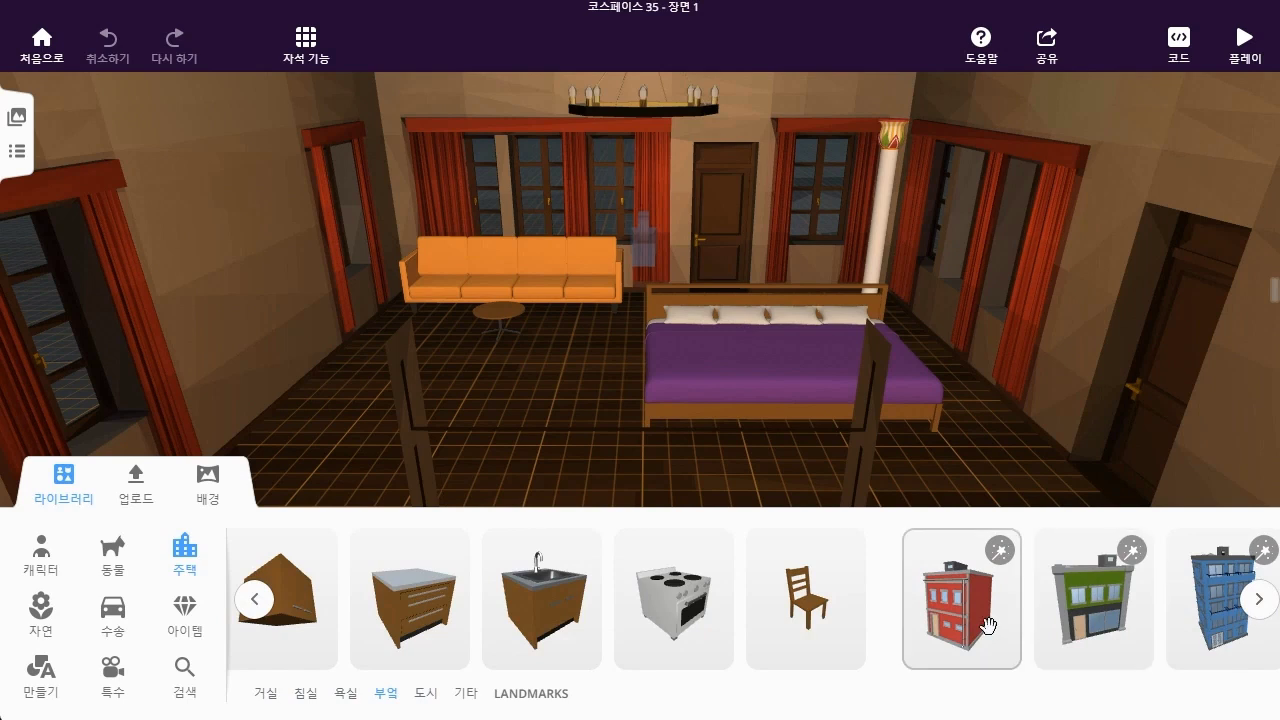
{"action": "left_click", "coordinate": [1251, 610]}
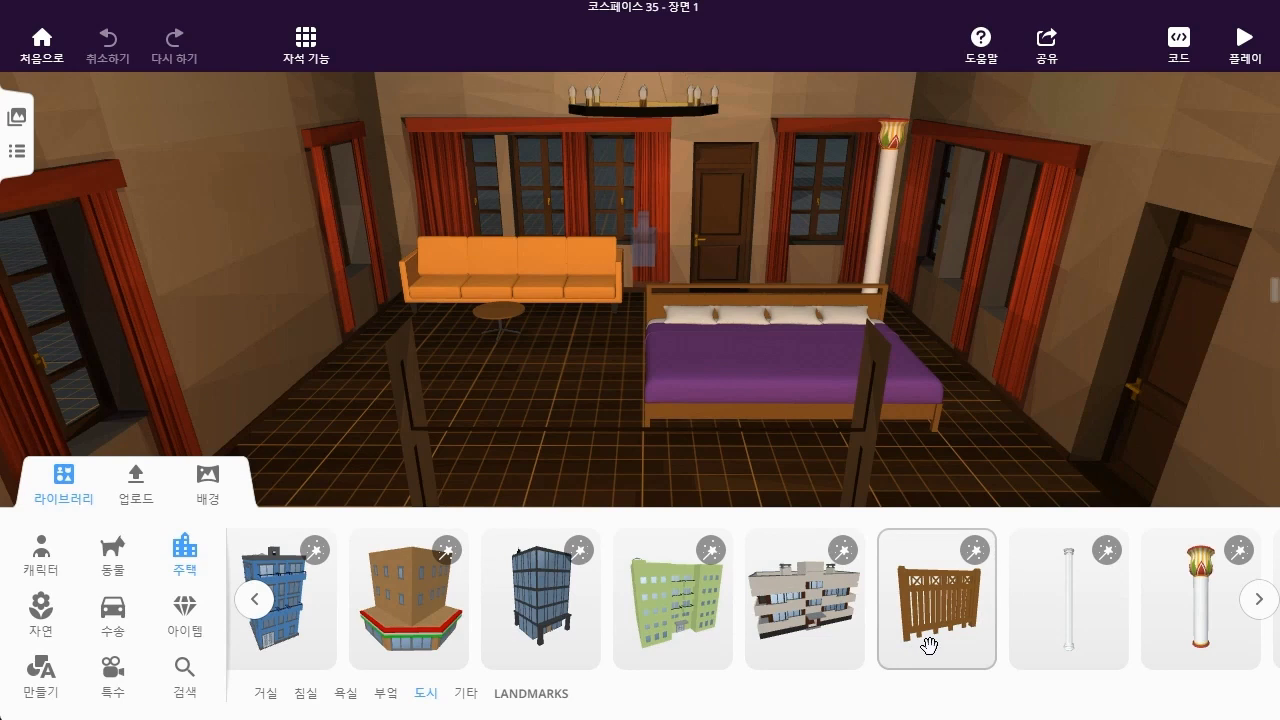
Leave the room scene and create a new CoSpace from the Empty scene 3D template
{"action": "left_click", "coordinate": [40, 52]}
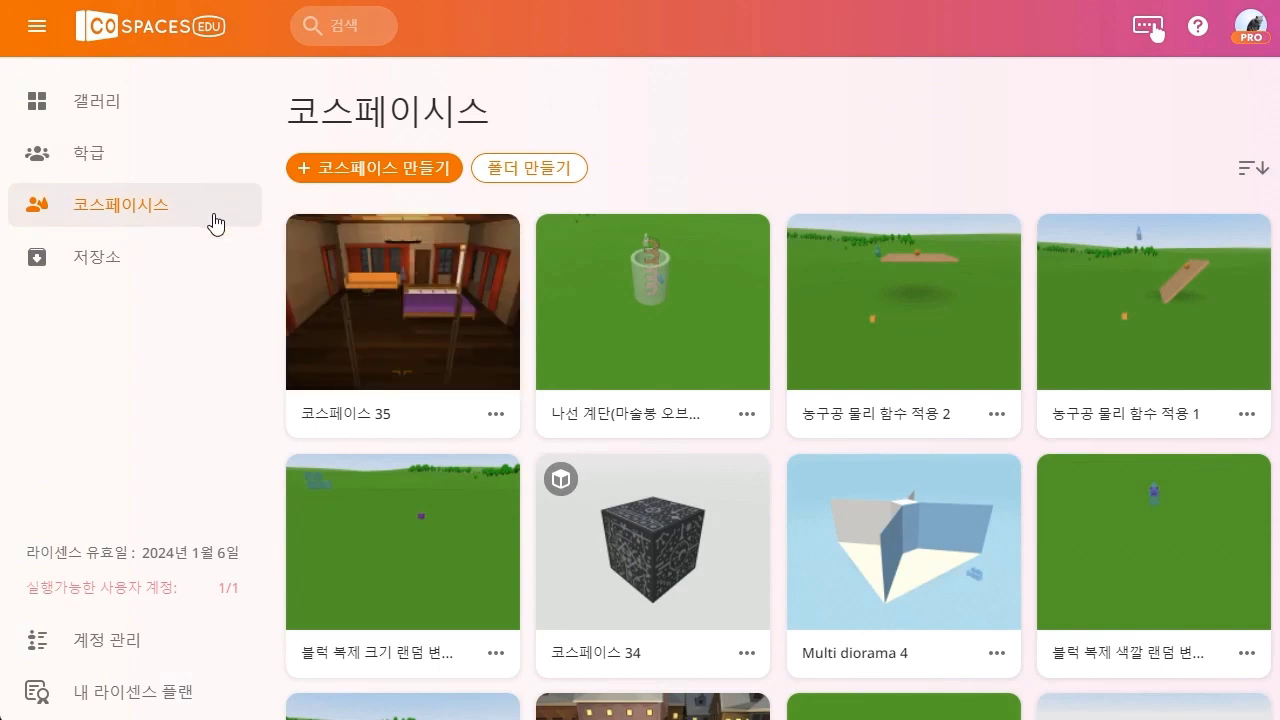
{"action": "left_click", "coordinate": [401, 181]}
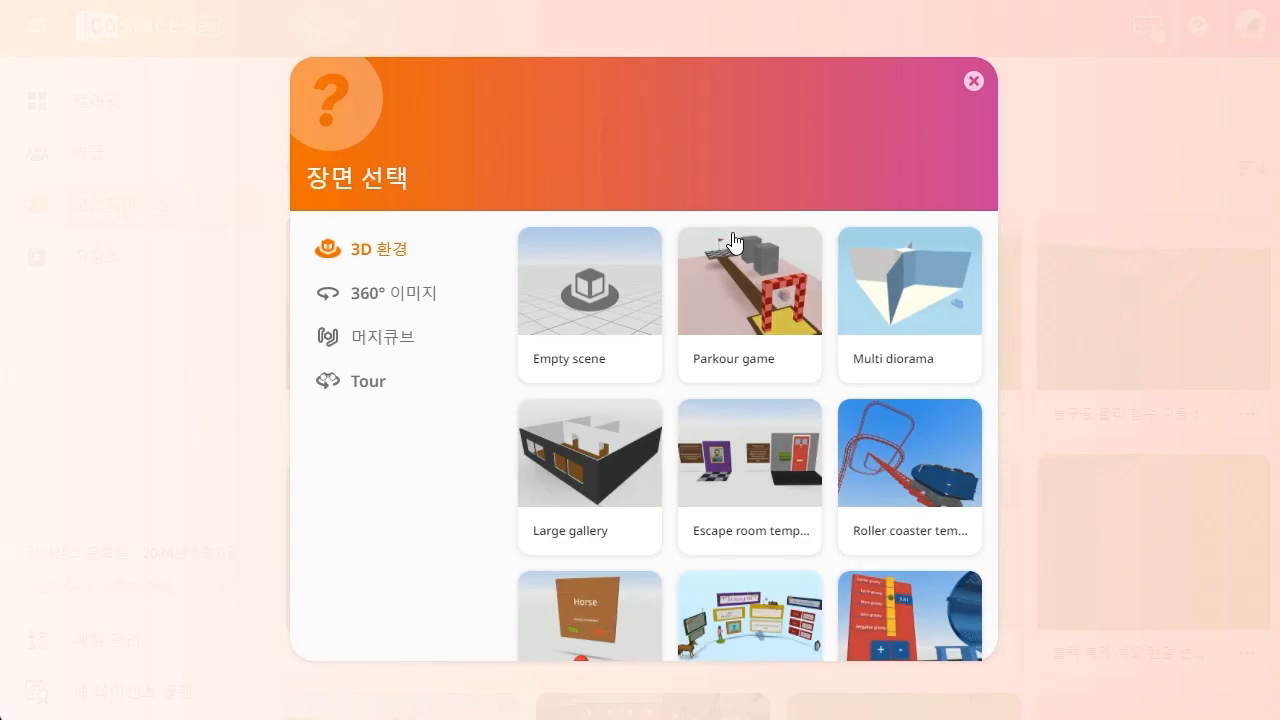
{"action": "left_click", "coordinate": [588, 322]}
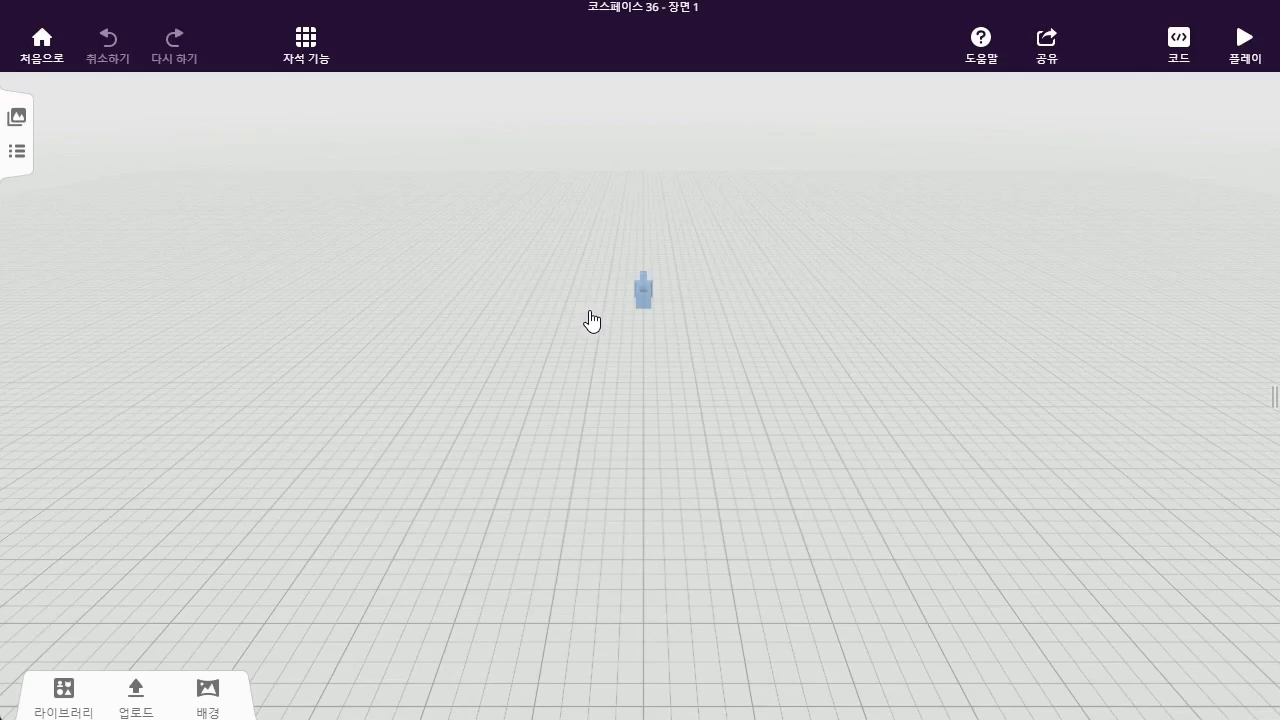
Set the scene background to the daytime city with high-rise buildings
{"action": "left_click", "coordinate": [207, 700]}
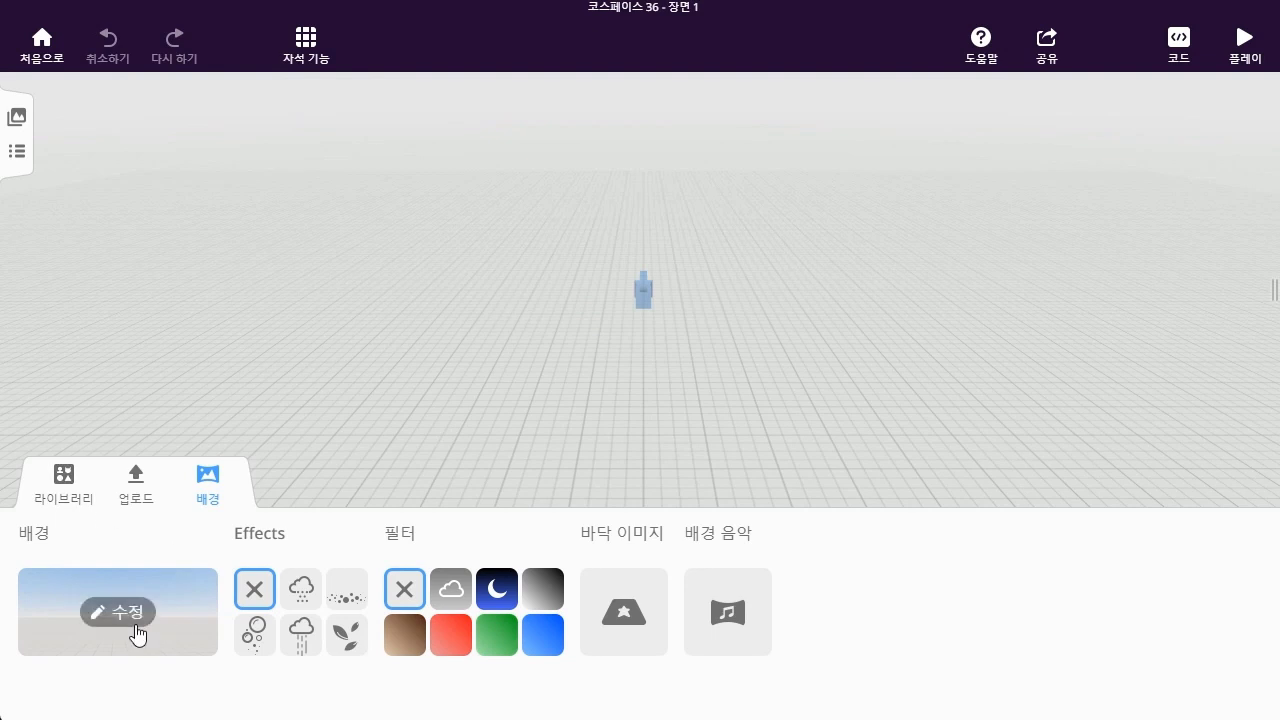
{"action": "left_click", "coordinate": [124, 611]}
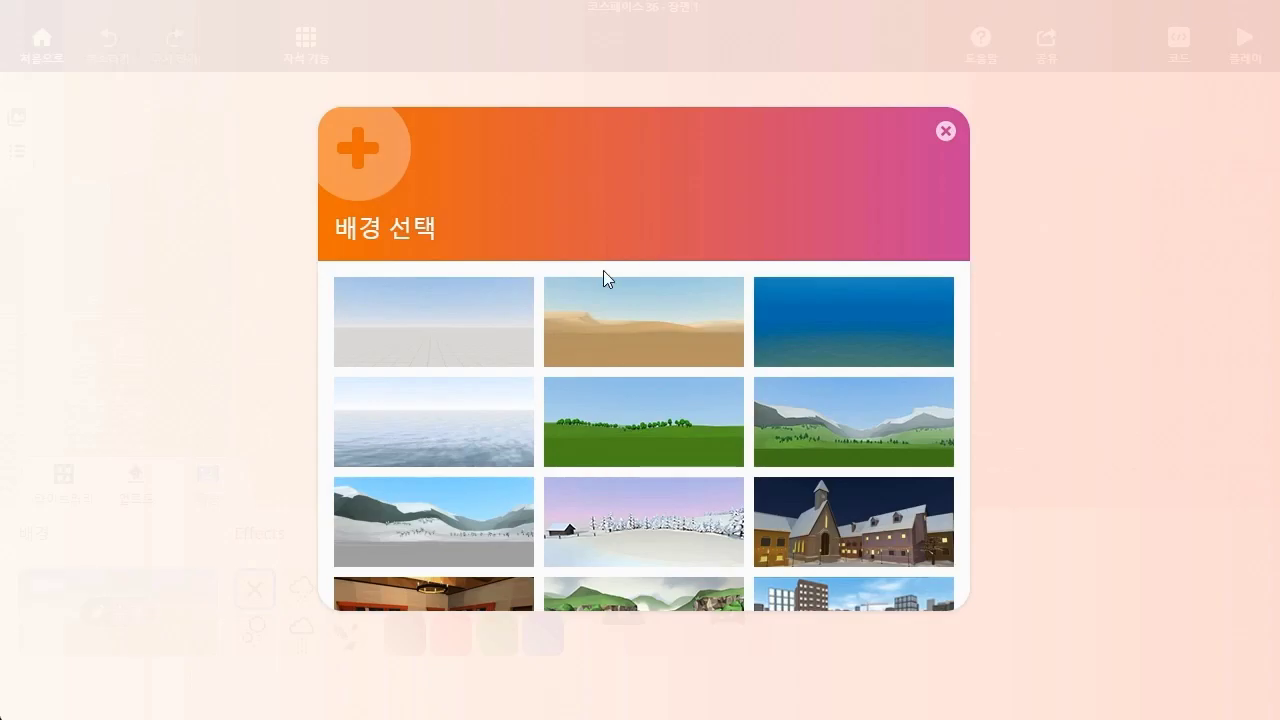
{"action": "scroll", "coordinate": [638, 328], "scroll_direction": "down", "scroll_amount": 2}
{"action": "scroll", "coordinate": [638, 328], "scroll_direction": "down", "scroll_amount": 2}
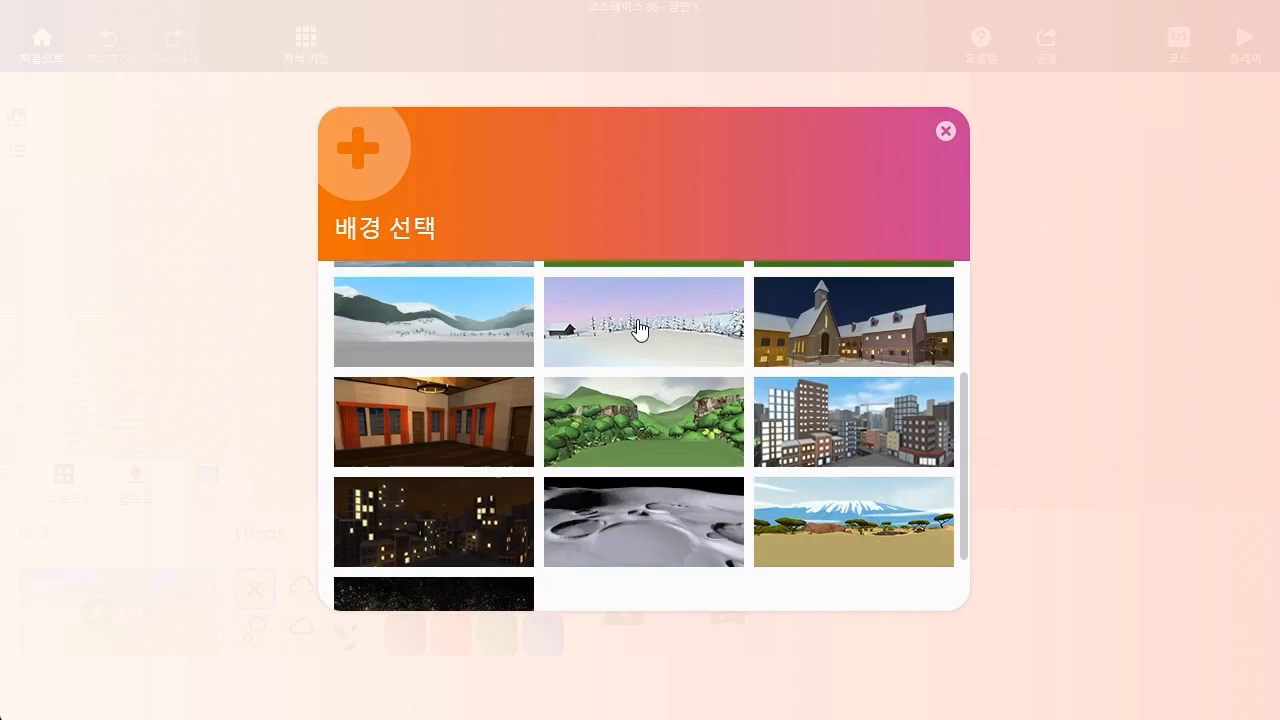
{"action": "left_click", "coordinate": [887, 422]}
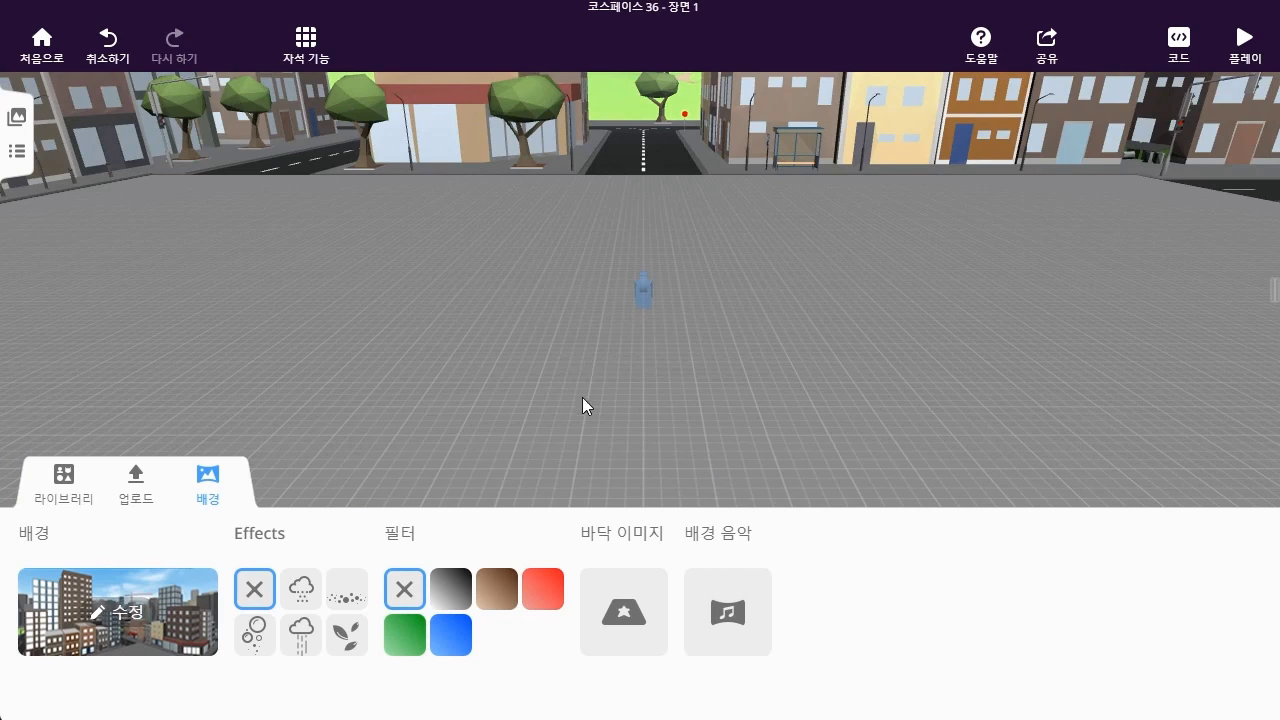
Place the red, green and blue city buildings from the housing library side by side, with red in the middle and green and blue on either side
{"action": "left_click", "coordinate": [66, 494]}
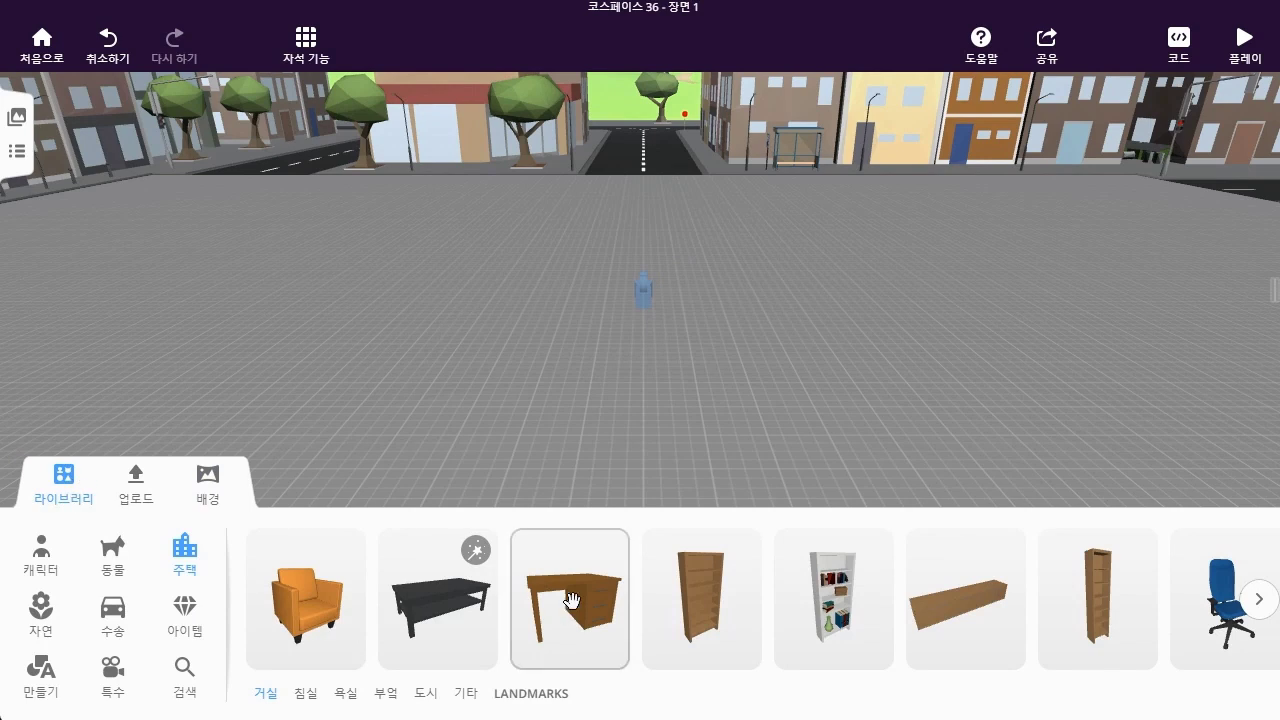
{"action": "left_click", "coordinate": [430, 697]}
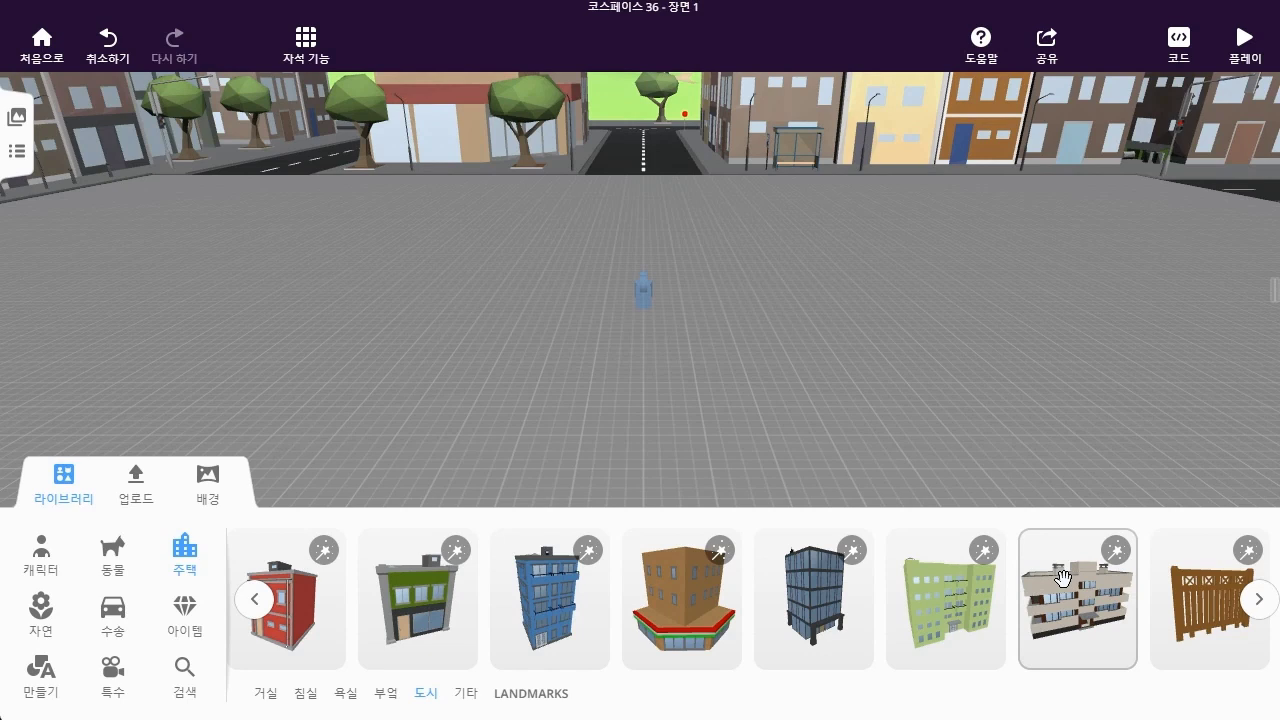
{"action": "left_click_drag", "start_coordinate": [331, 610], "coordinate": [641, 229]}
{"action": "left_click_drag", "start_coordinate": [400, 643], "coordinate": [340, 255]}
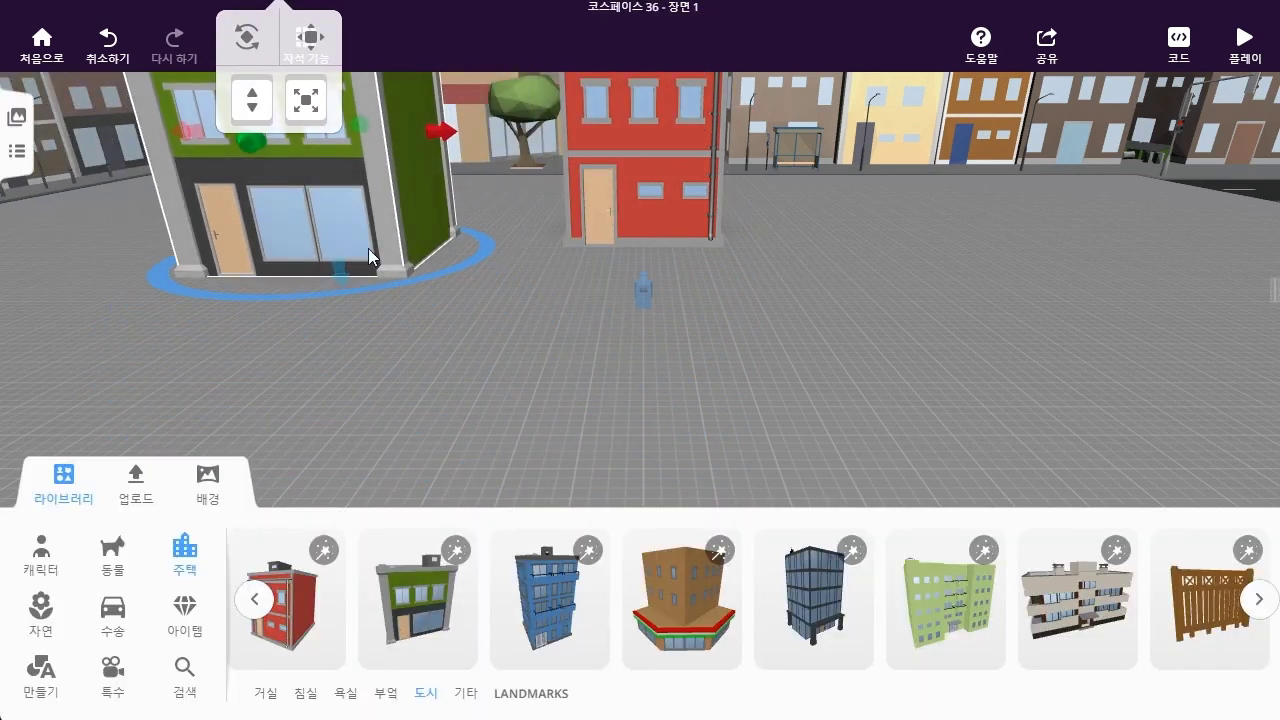
{"action": "left_click_drag", "start_coordinate": [539, 612], "coordinate": [953, 264]}
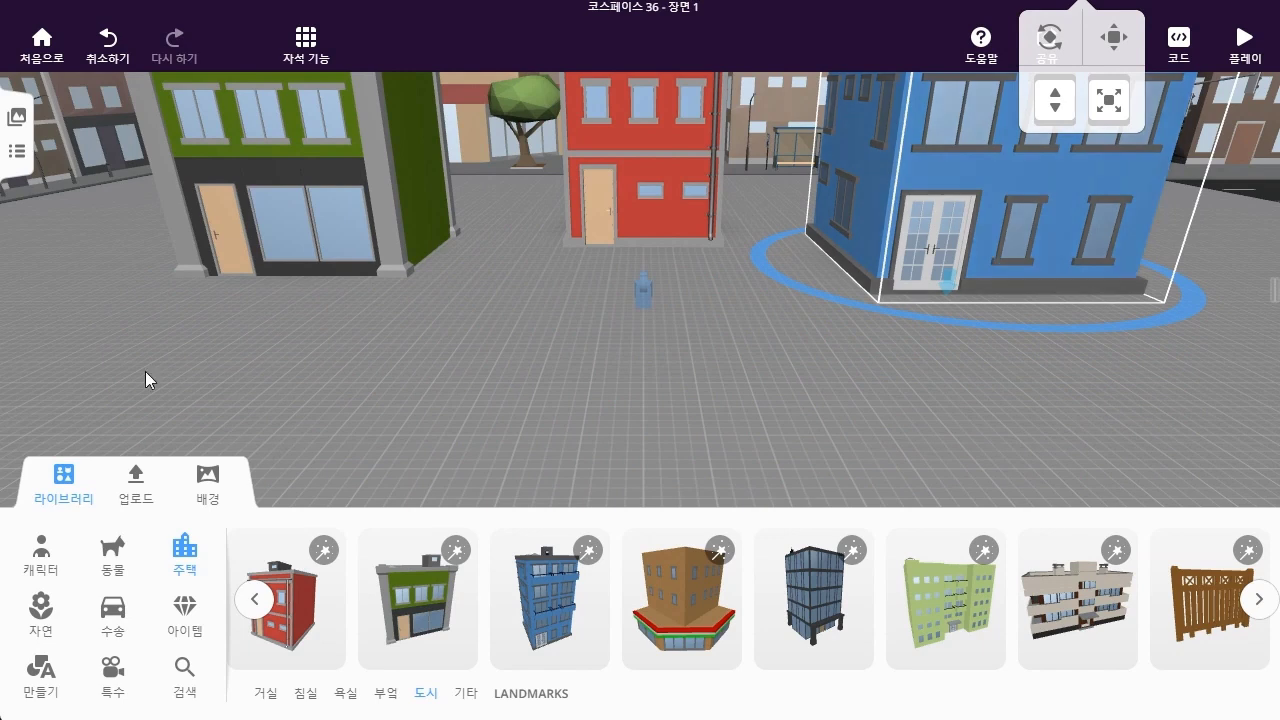
Examine the three placed buildings within the city background from farther away, with the library closed
{"action": "left_click", "coordinate": [62, 495]}
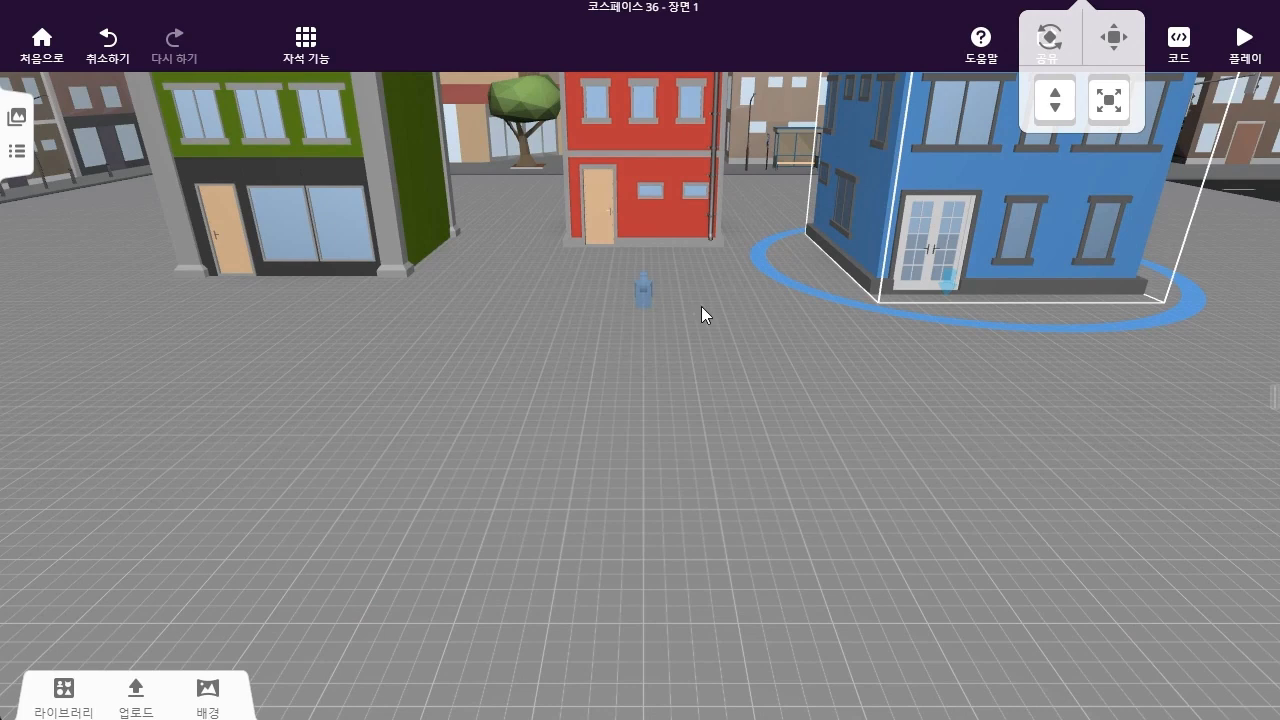
{"action": "double_click", "coordinate": [863, 205]}
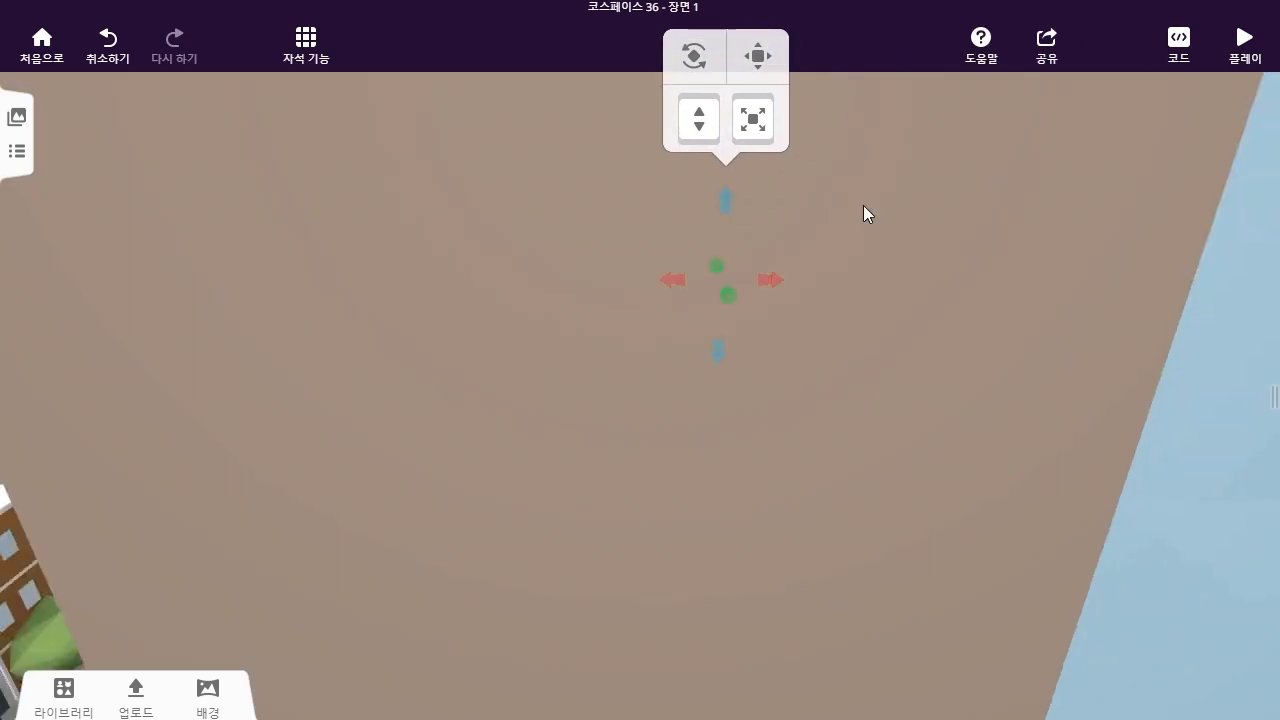
{"action": "left_click", "coordinate": [855, 248]}
{"action": "scroll", "coordinate": [742, 339], "scroll_direction": "up", "scroll_amount": 5}
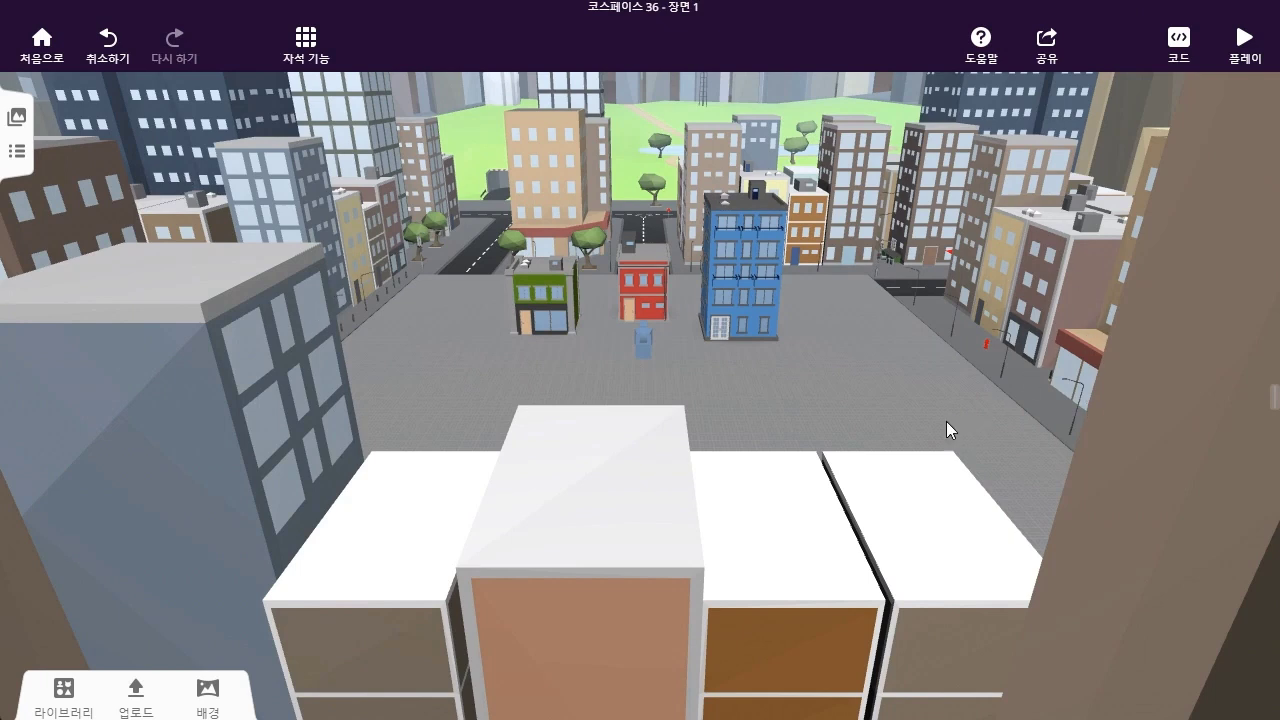
{"action": "scroll", "coordinate": [946, 421], "scroll_direction": "down", "scroll_amount": 2}
{"action": "scroll", "coordinate": [943, 423], "scroll_direction": "up", "scroll_amount": 1}
{"action": "scroll", "coordinate": [943, 423], "scroll_direction": "up", "scroll_amount": 3}
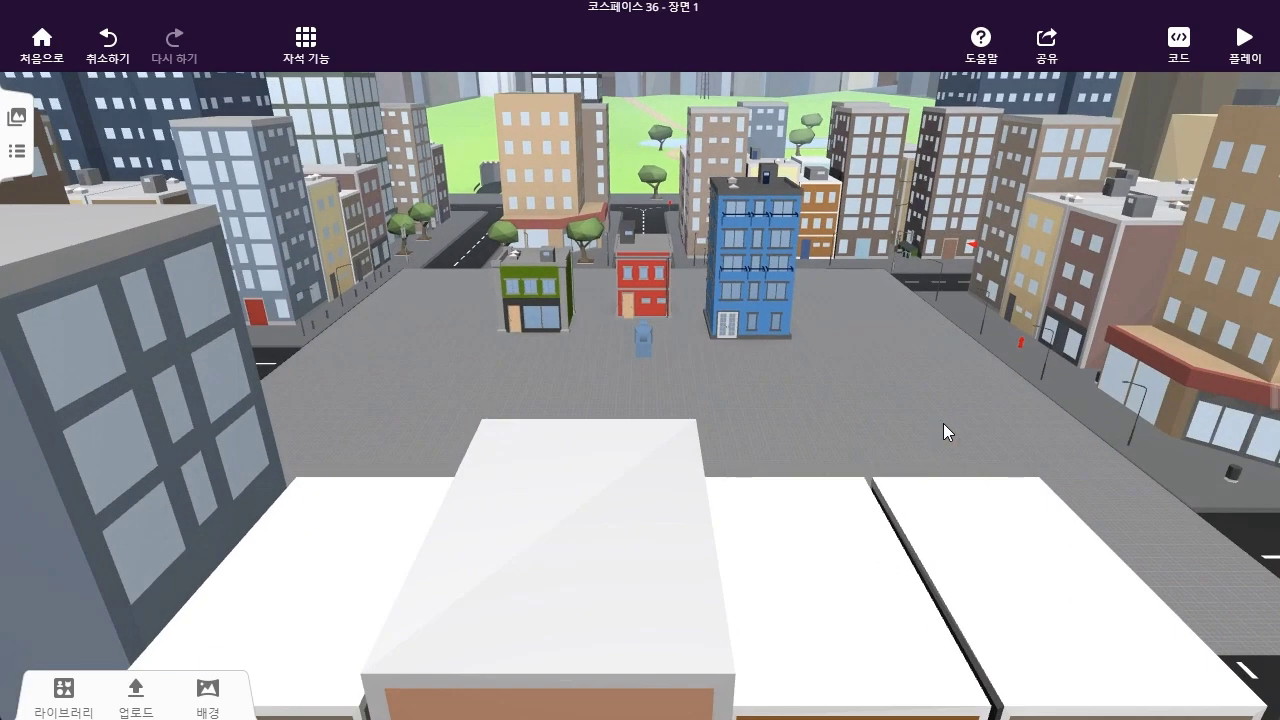
{"action": "scroll", "coordinate": [943, 422], "scroll_direction": "up", "scroll_amount": 4}
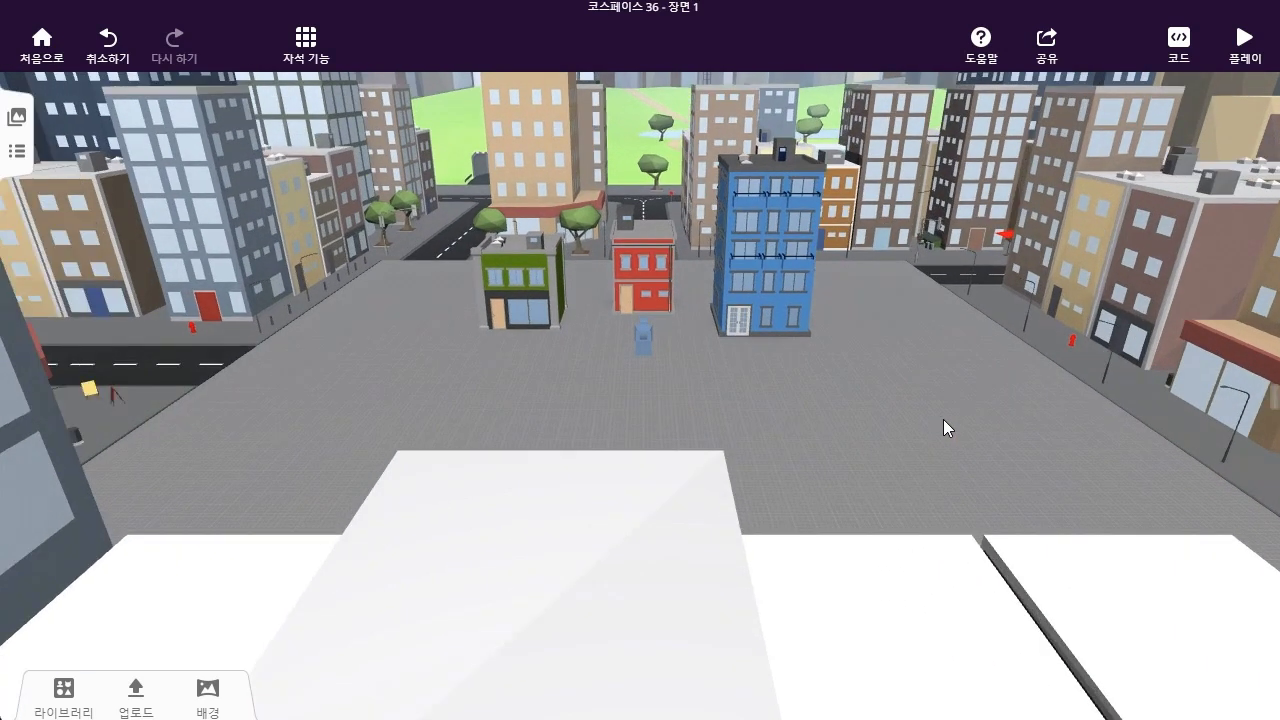
Move the green building forward and outward, and the blue building outward, leaving more space on both sides of the red building
{"action": "scroll", "coordinate": [946, 369], "scroll_direction": "down", "scroll_amount": 2}
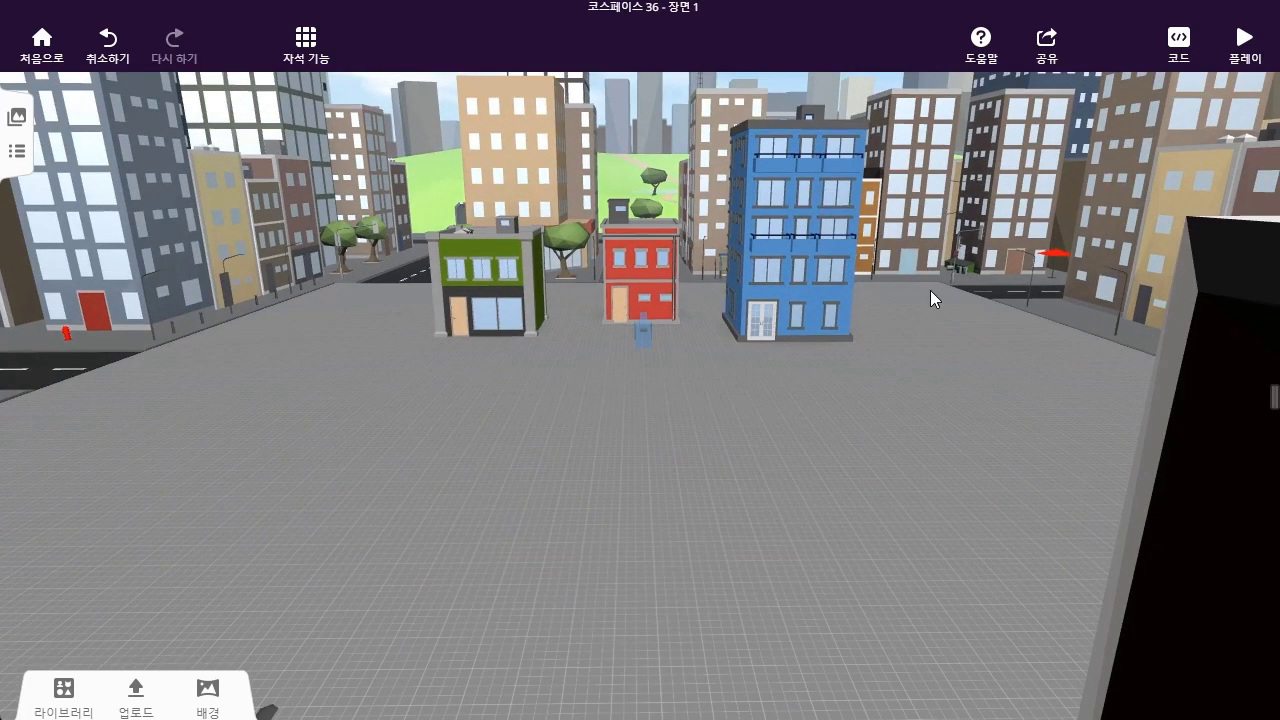
{"action": "scroll", "coordinate": [915, 338], "scroll_direction": "up", "scroll_amount": 3}
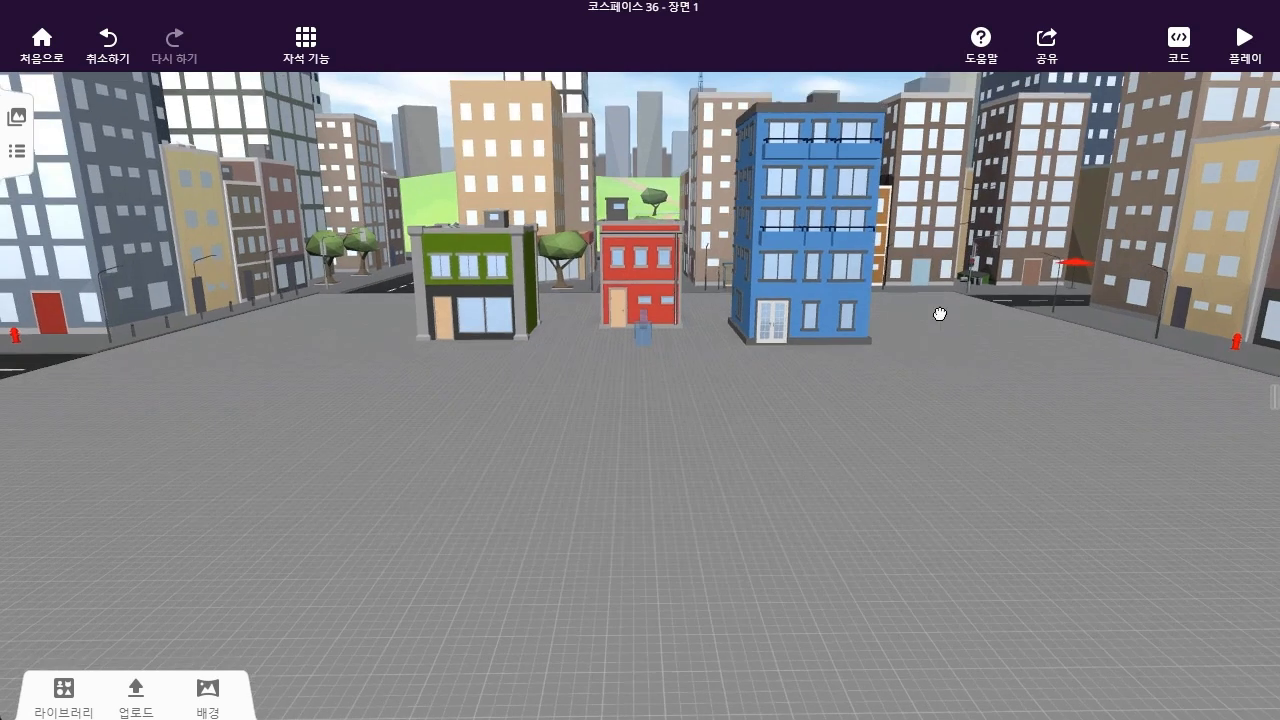
{"action": "scroll", "coordinate": [940, 312], "scroll_direction": "up", "scroll_amount": 1}
{"action": "scroll", "coordinate": [940, 310], "scroll_direction": "down", "scroll_amount": 4}
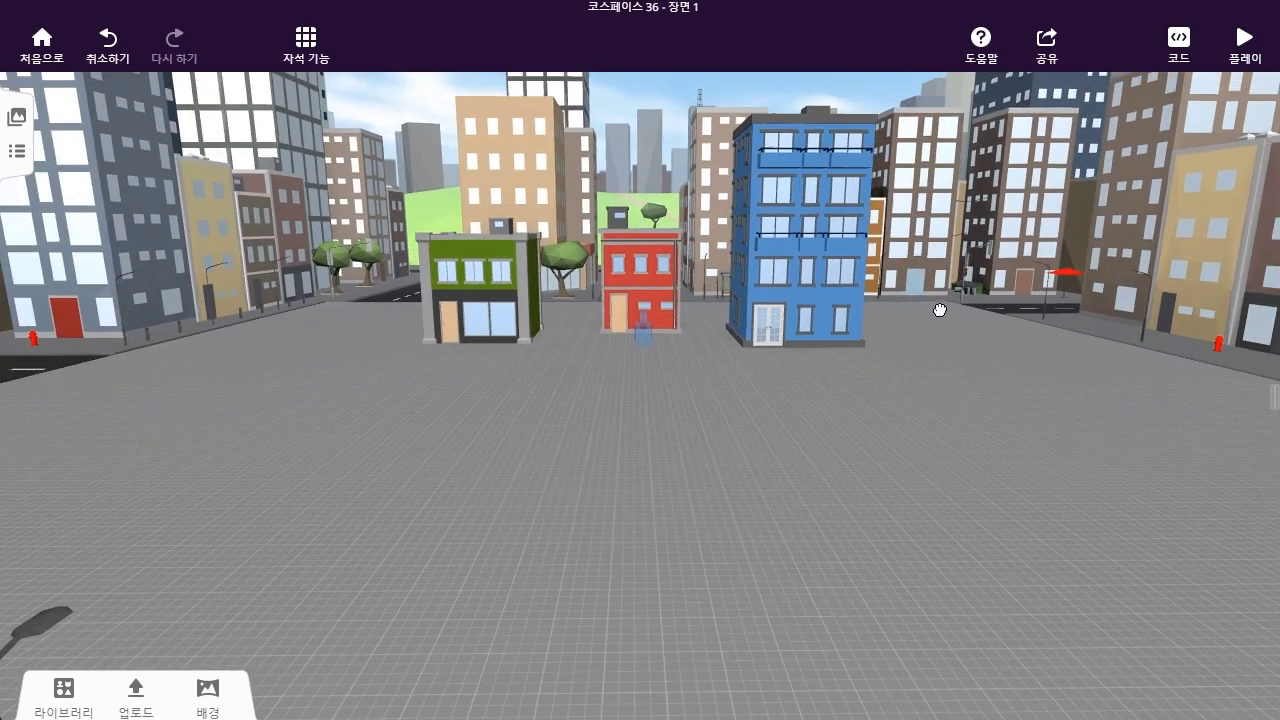
{"action": "scroll", "coordinate": [940, 310], "scroll_direction": "up", "scroll_amount": 3}
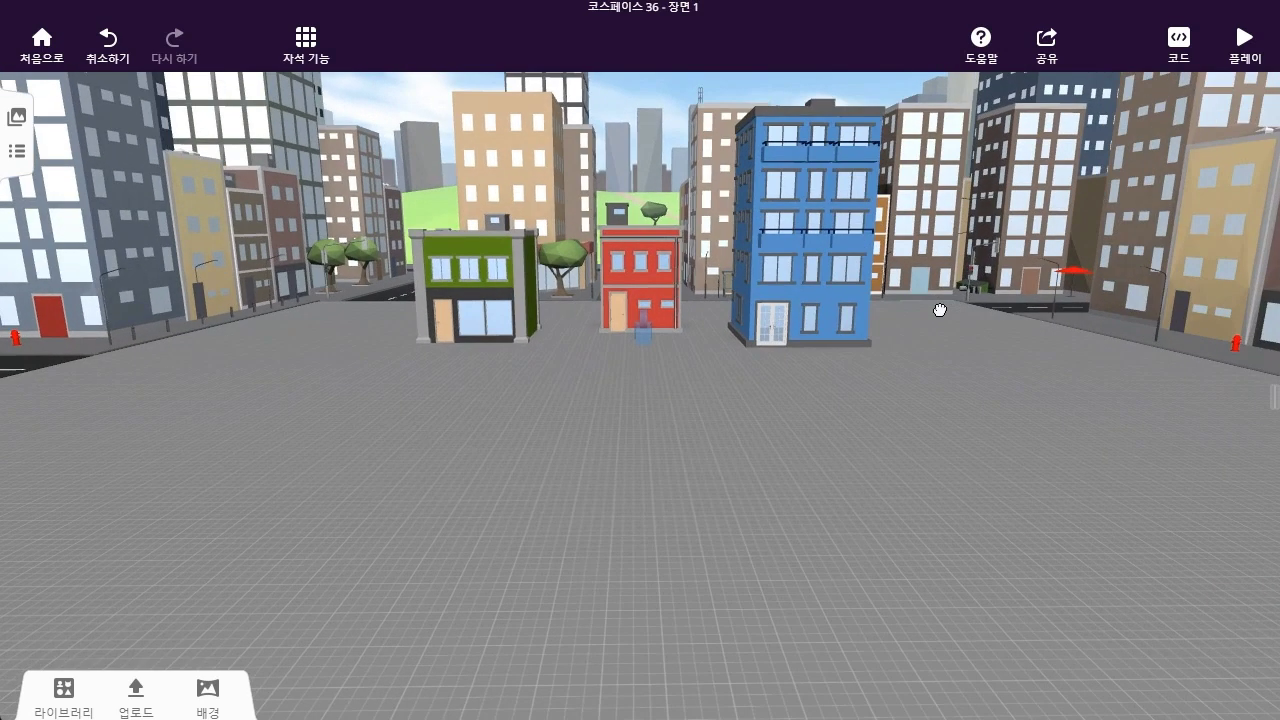
{"action": "scroll", "coordinate": [940, 310], "scroll_direction": "up", "scroll_amount": 1}
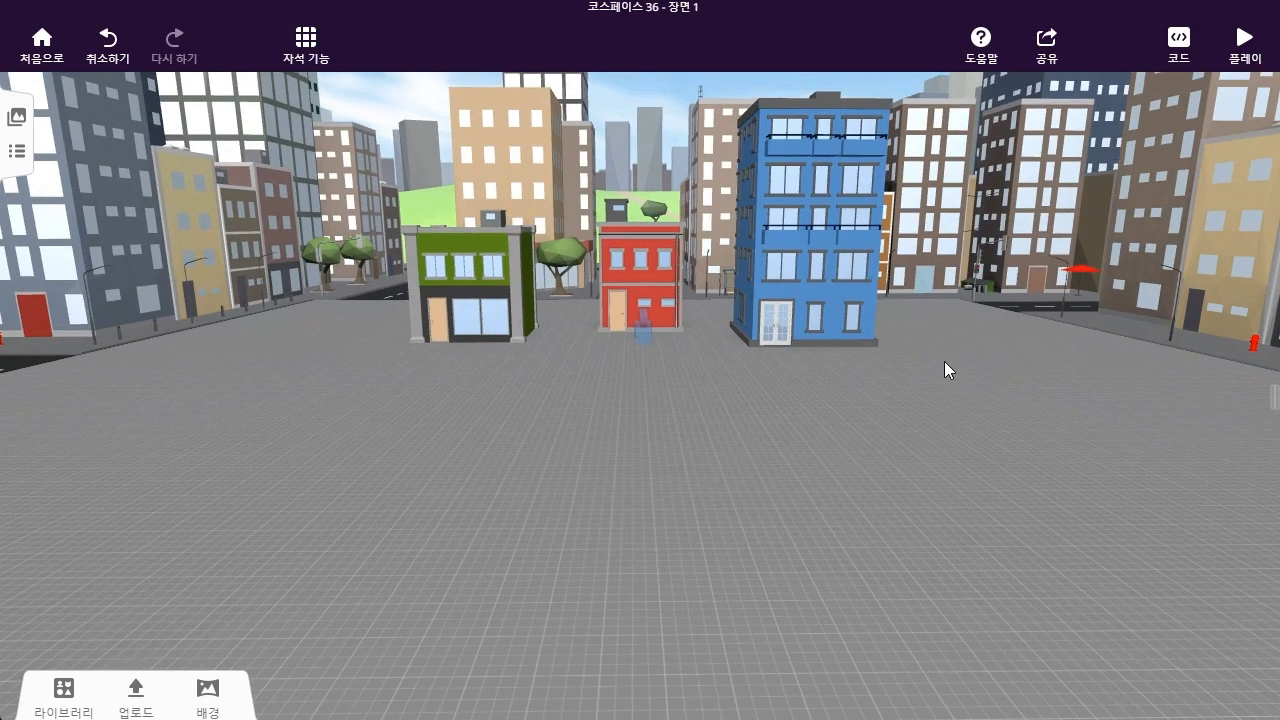
{"action": "scroll", "coordinate": [940, 364], "scroll_direction": "up", "scroll_amount": 2}
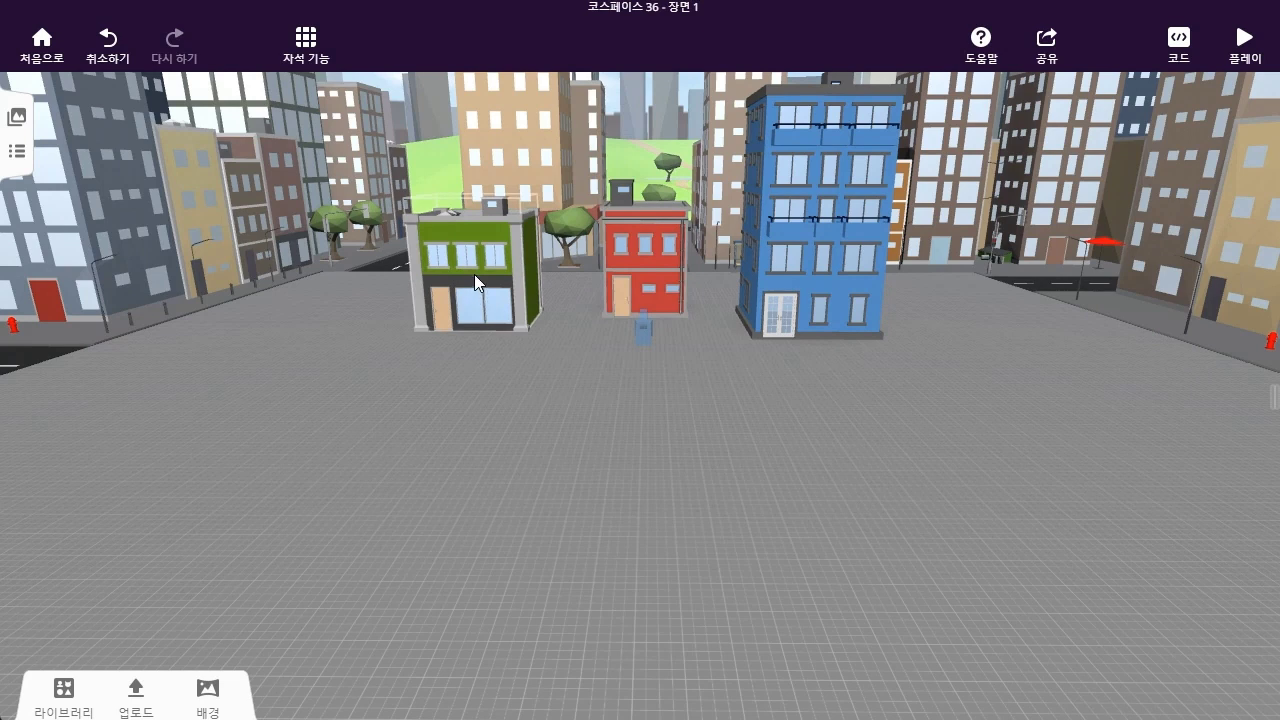
{"action": "left_click_drag", "start_coordinate": [476, 258], "coordinate": [381, 313]}
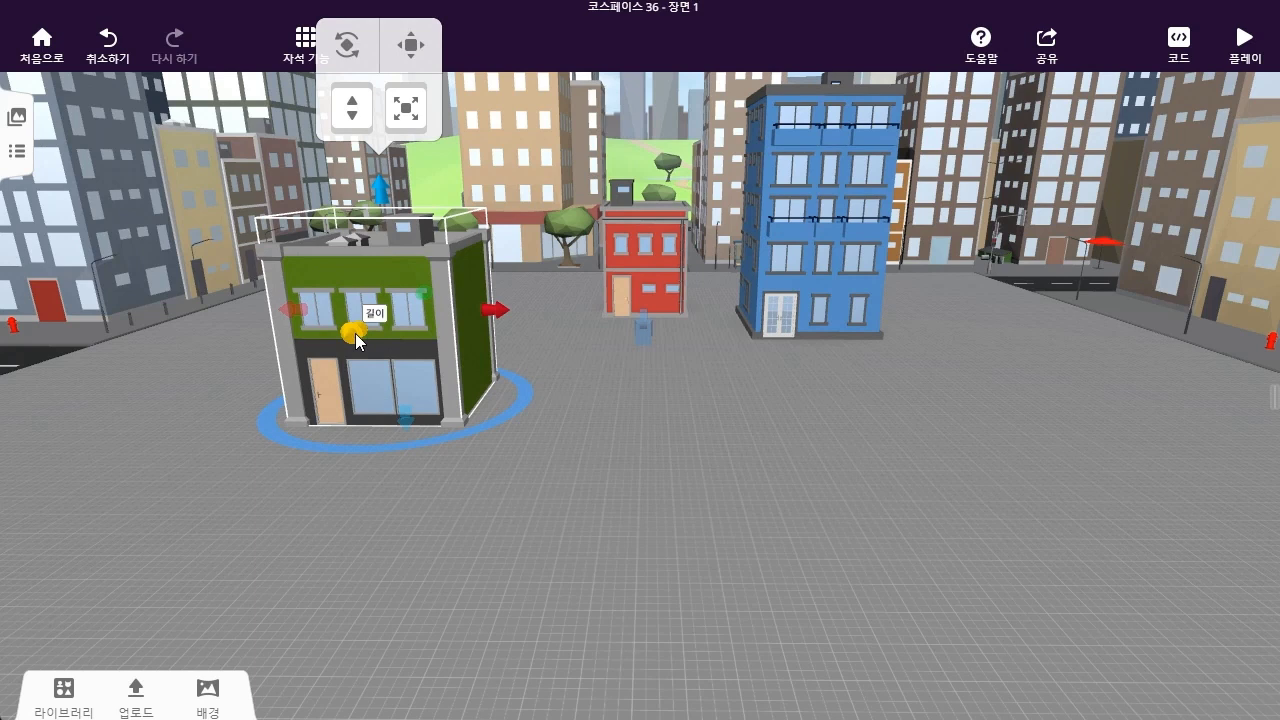
{"action": "left_click", "coordinate": [647, 254]}
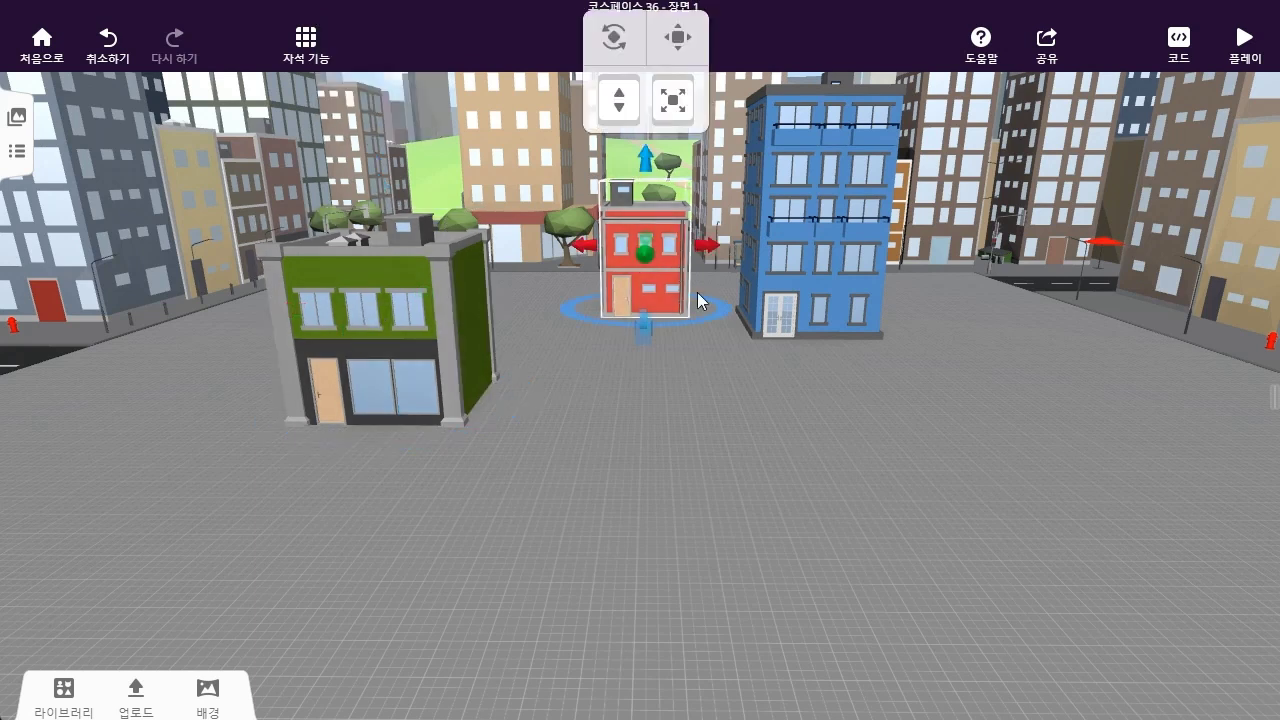
{"action": "left_click", "coordinate": [853, 235]}
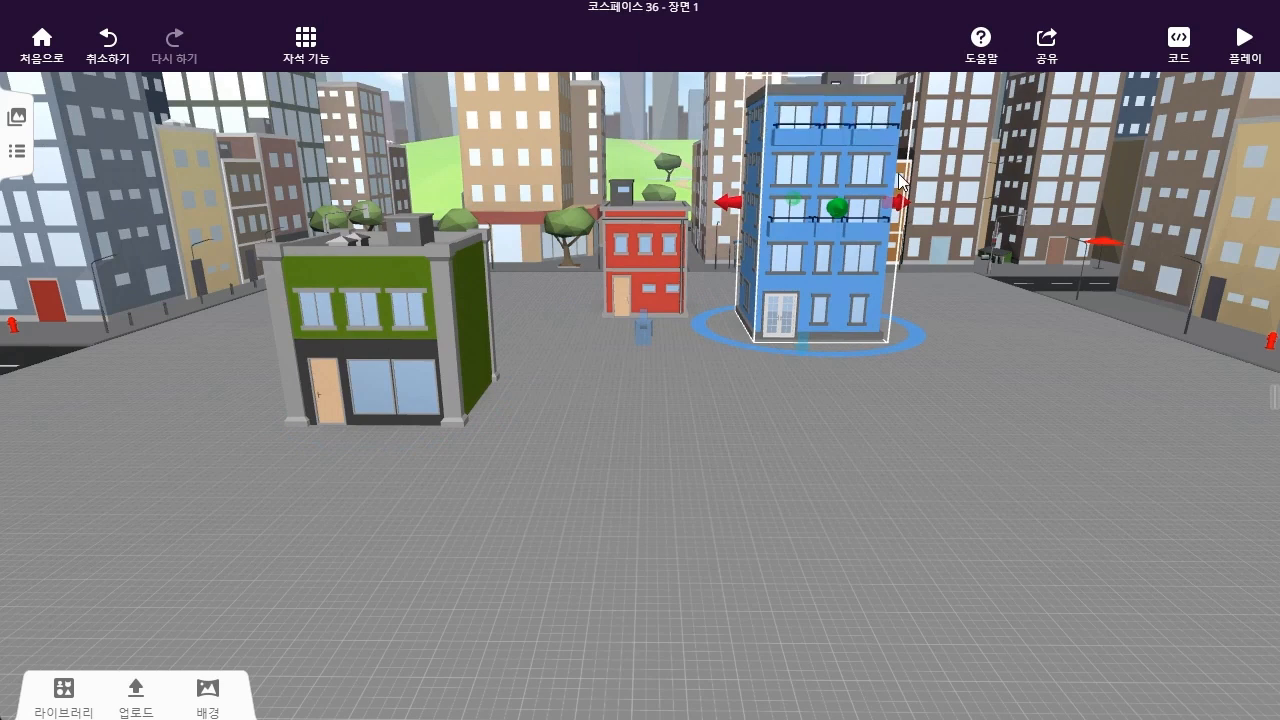
{"action": "left_click_drag", "start_coordinate": [879, 161], "coordinate": [973, 190]}
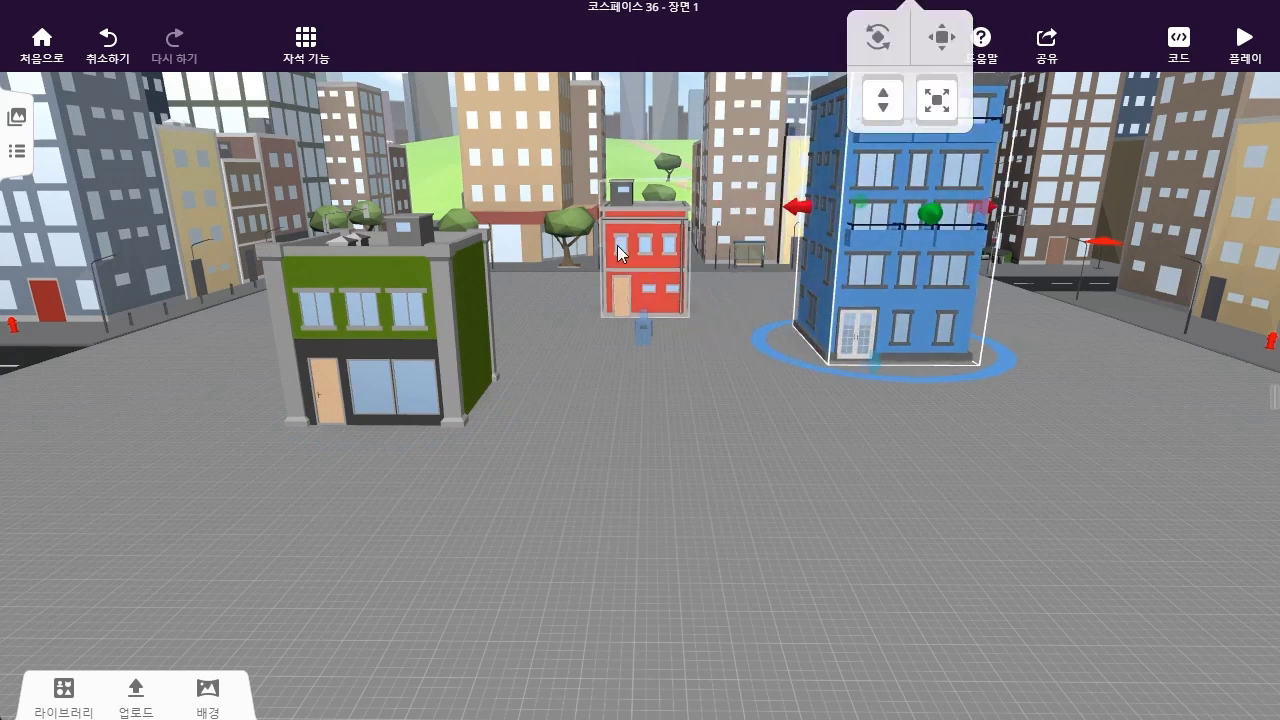
Widen the green building to about twice its width and set it farther back beside the red building
{"action": "left_click", "coordinate": [405, 310]}
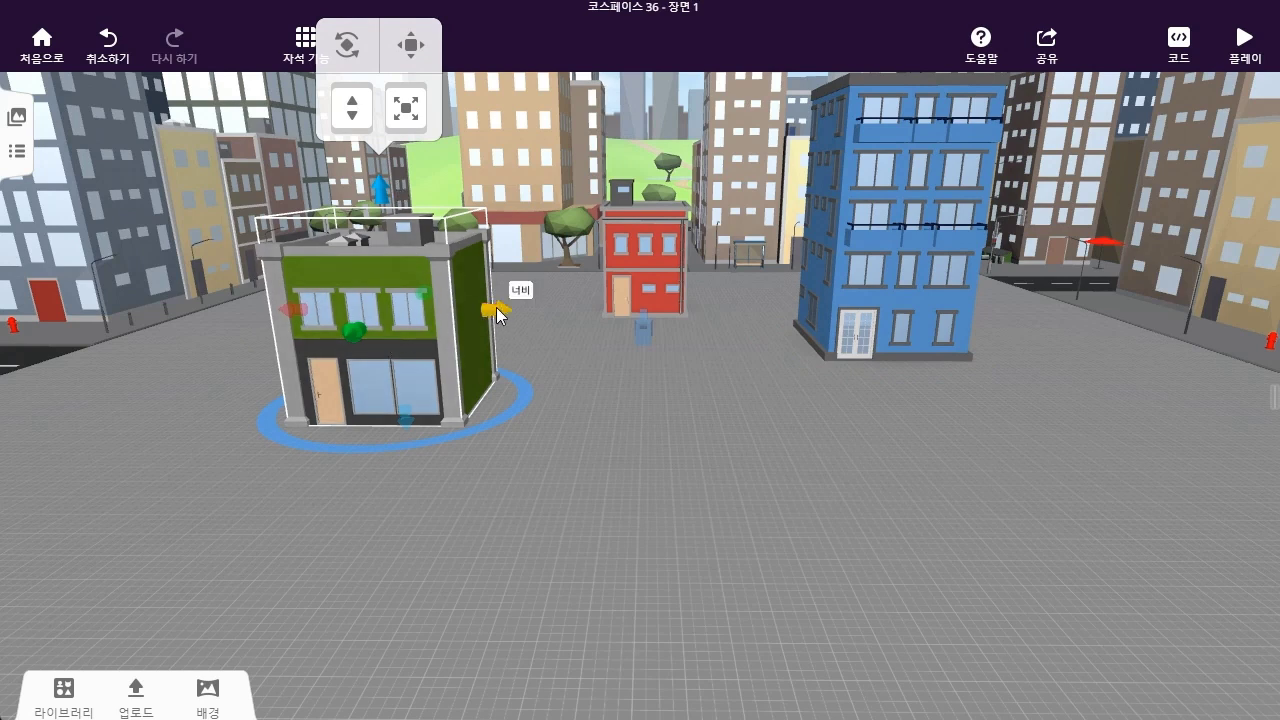
{"action": "left_click_drag", "start_coordinate": [443, 320], "coordinate": [561, 310]}
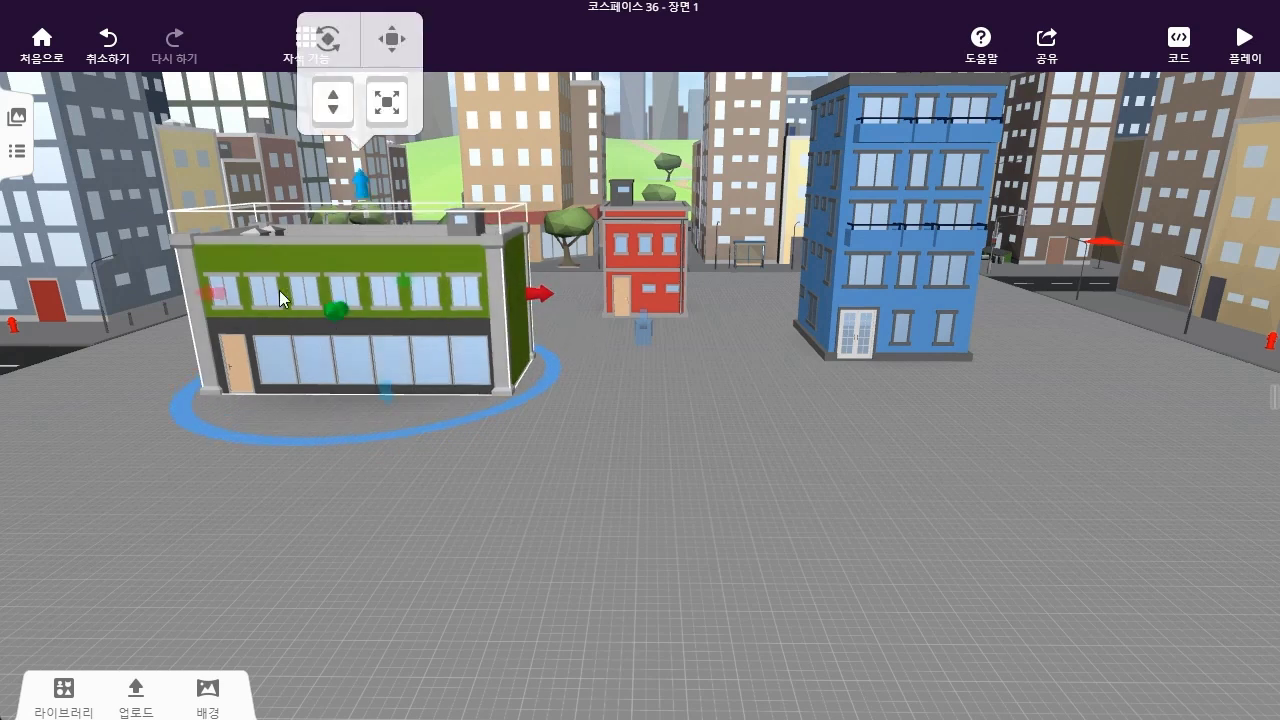
{"action": "mouse_move", "coordinate": [540, 293]}
{"action": "left_mouse_down"}
{"action": "mouse_move", "coordinate": [632, 294]}
{"action": "mouse_move", "coordinate": [547, 294]}
{"action": "left_mouse_up"}
{"action": "left_click_drag", "start_coordinate": [391, 325], "coordinate": [384, 266]}
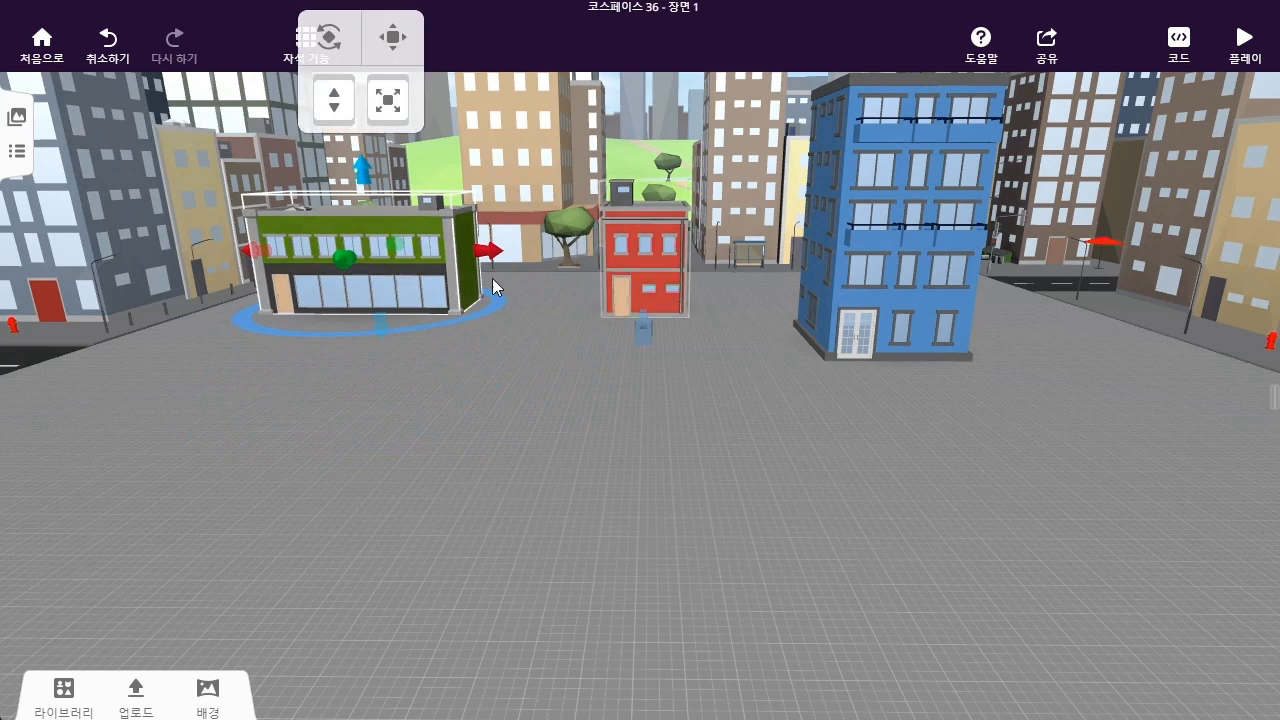
{"action": "mouse_move", "coordinate": [430, 266]}
{"action": "left_mouse_down"}
{"action": "mouse_move", "coordinate": [457, 350]}
{"action": "mouse_move", "coordinate": [495, 356]}
{"action": "mouse_move", "coordinate": [416, 291]}
{"action": "mouse_move", "coordinate": [431, 260]}
{"action": "mouse_move", "coordinate": [458, 266]}
{"action": "mouse_move", "coordinate": [450, 283]}
{"action": "mouse_move", "coordinate": [432, 273]}
{"action": "mouse_move", "coordinate": [444, 264]}
{"action": "left_mouse_up"}
Bring the red building forward, widen it on both sides and raise its height to three storeys
{"action": "left_click_drag", "start_coordinate": [661, 271], "coordinate": [625, 300]}
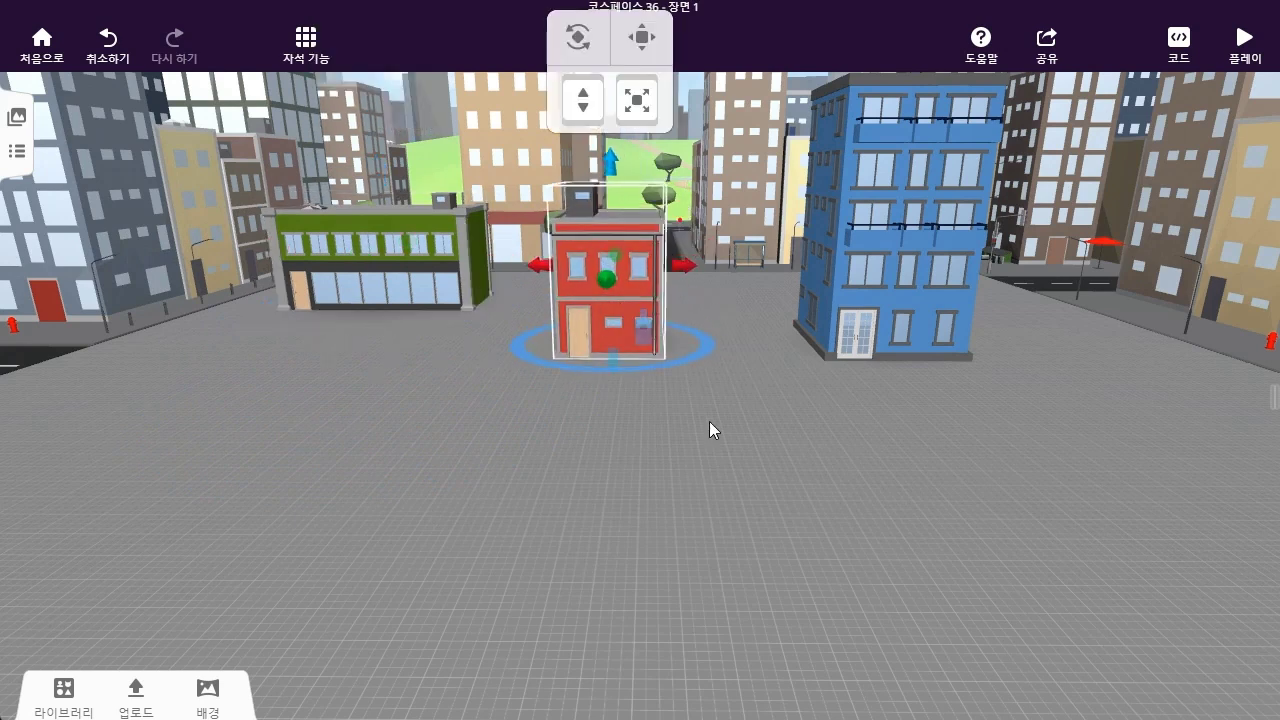
{"action": "left_click_drag", "start_coordinate": [538, 266], "coordinate": [411, 267]}
{"action": "left_click_drag", "start_coordinate": [687, 258], "coordinate": [736, 258]}
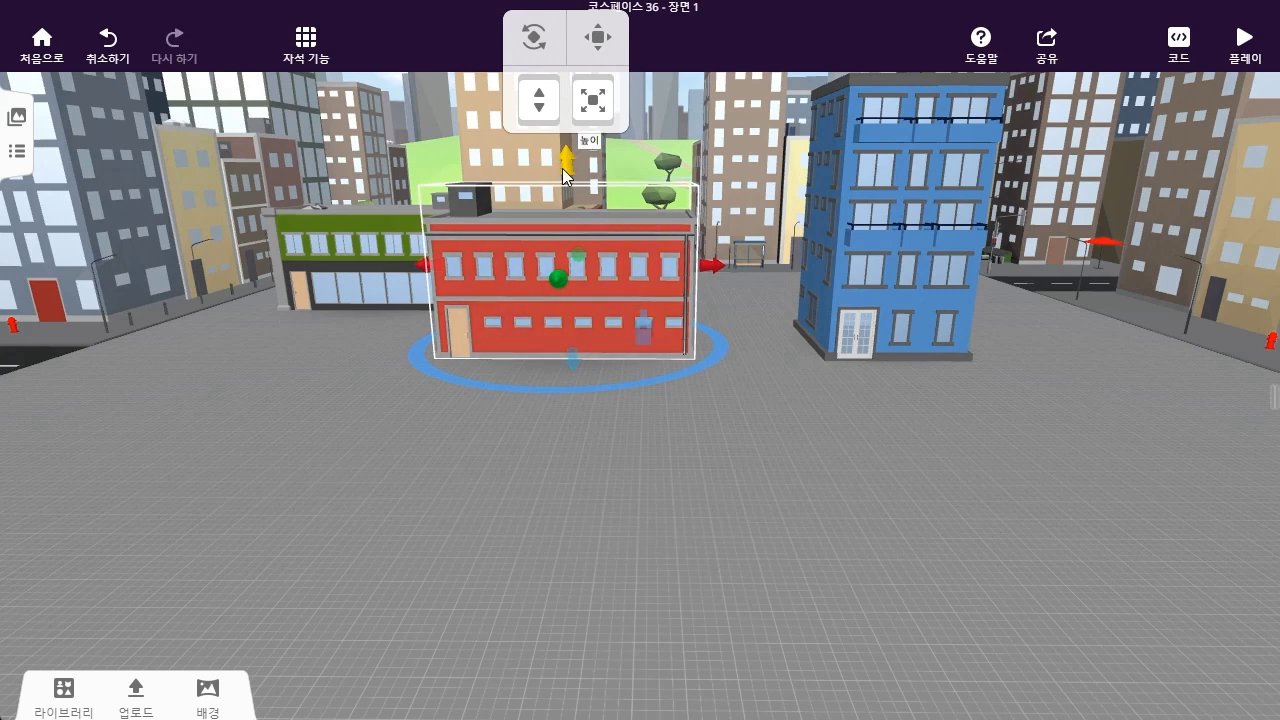
{"action": "left_click_drag", "start_coordinate": [566, 168], "coordinate": [563, 76]}
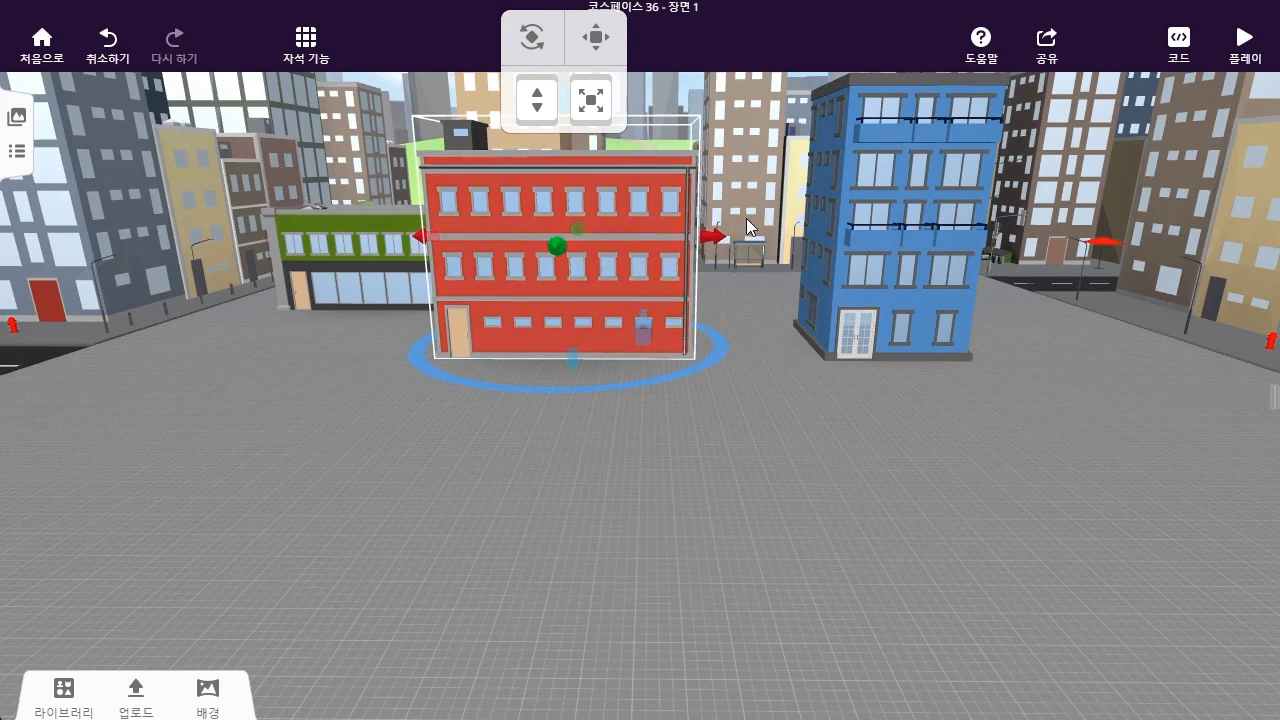
Move the blue building farther back and widen it on the side facing away from the red building
{"action": "left_click_drag", "start_coordinate": [880, 215], "coordinate": [855, 200]}
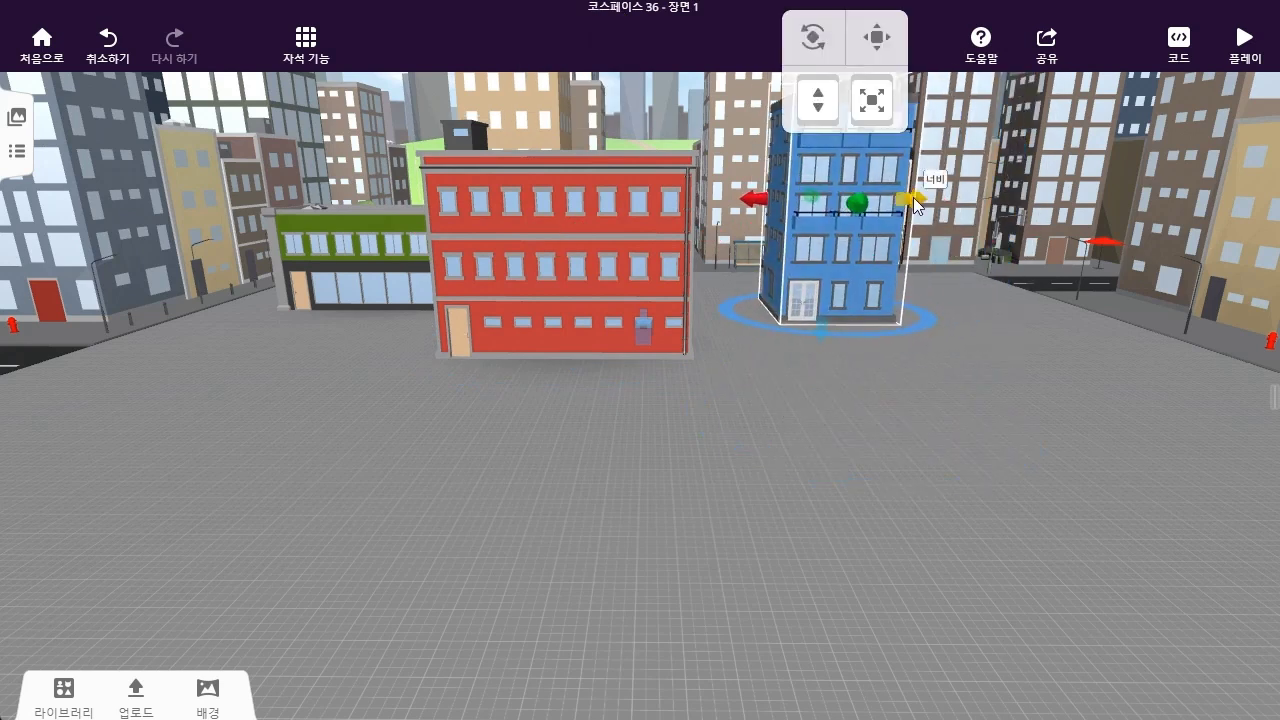
{"action": "left_click_drag", "start_coordinate": [914, 205], "coordinate": [1010, 206]}
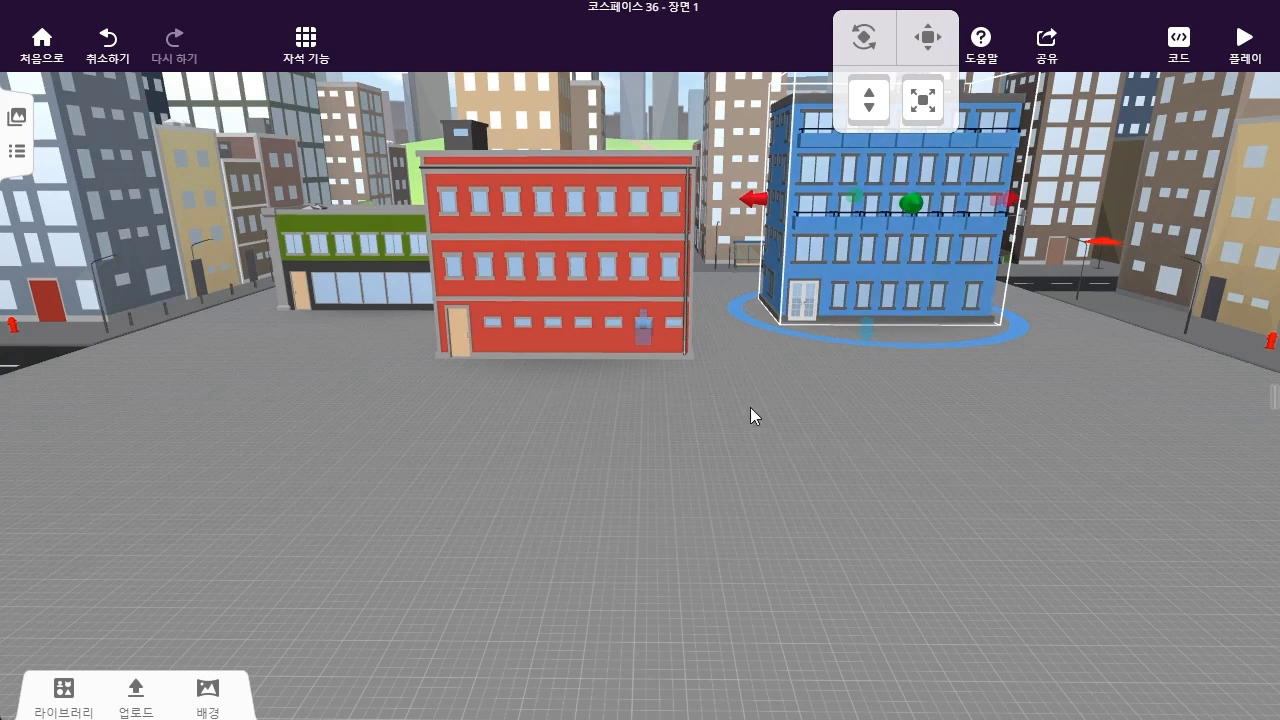
Examine the resized green, red and blue buildings from higher viewpoints at different distances
{"action": "left_click_drag", "start_coordinate": [757, 386], "coordinate": [757, 427]}
{"action": "scroll", "coordinate": [757, 427], "scroll_direction": "down", "scroll_amount": 5}
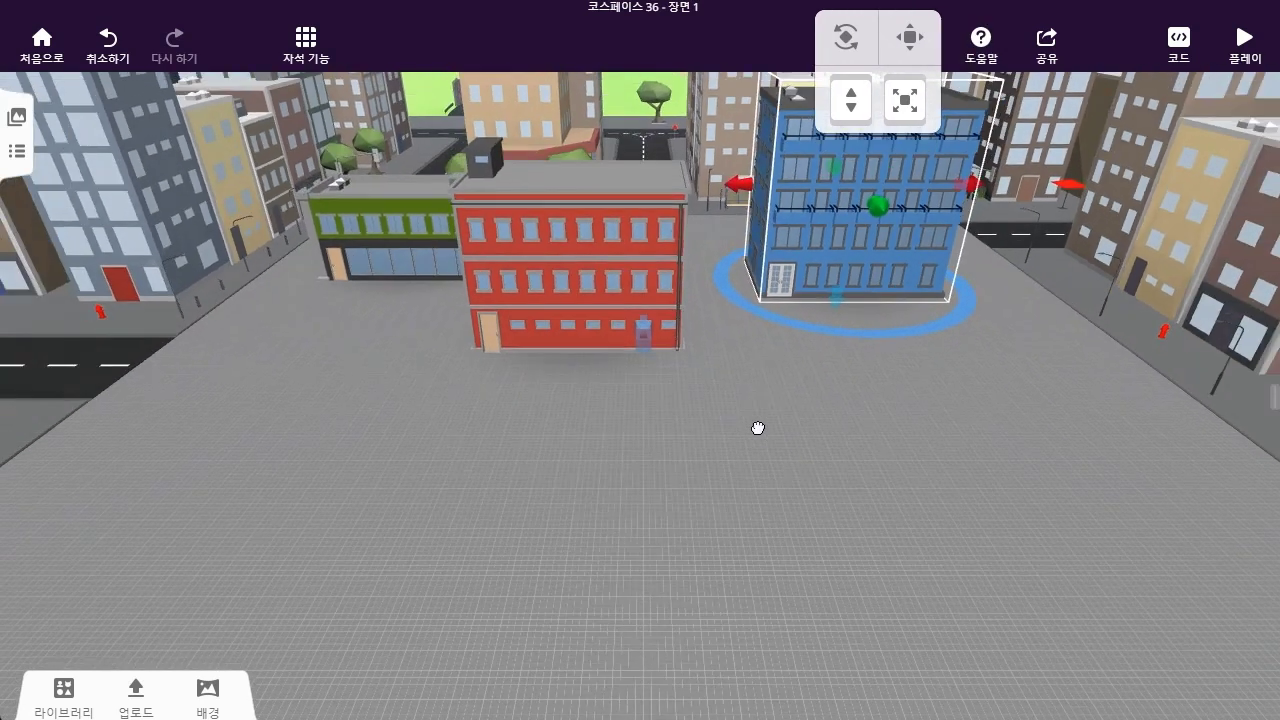
{"action": "scroll", "coordinate": [757, 429], "scroll_direction": "up", "scroll_amount": 5}
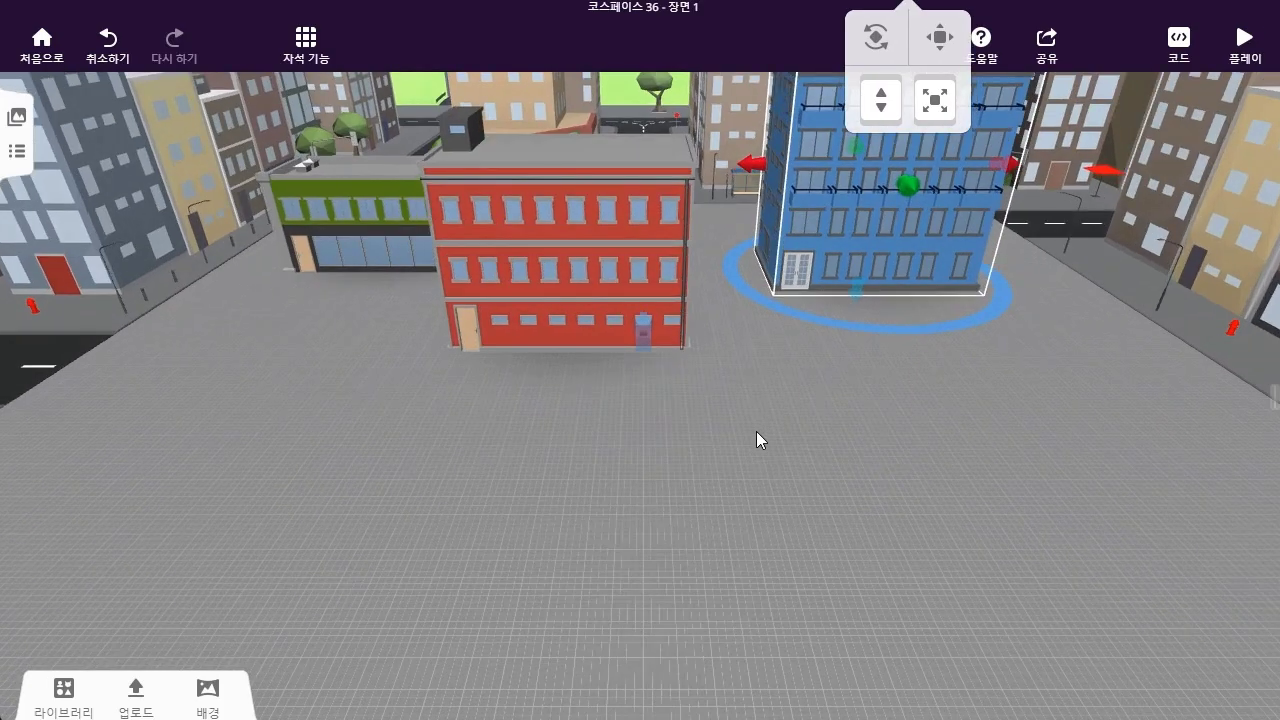
{"action": "mouse_move", "coordinate": [692, 424]}
{"action": "left_mouse_down"}
{"action": "mouse_move", "coordinate": [680, 466]}
{"action": "mouse_move", "coordinate": [637, 438]}
{"action": "mouse_move", "coordinate": [720, 355]}
{"action": "mouse_move", "coordinate": [703, 400]}
{"action": "mouse_move", "coordinate": [655, 441]}
{"action": "mouse_move", "coordinate": [657, 460]}
{"action": "mouse_move", "coordinate": [726, 454]}
{"action": "mouse_move", "coordinate": [714, 434]}
{"action": "mouse_move", "coordinate": [684, 442]}
{"action": "left_mouse_up"}
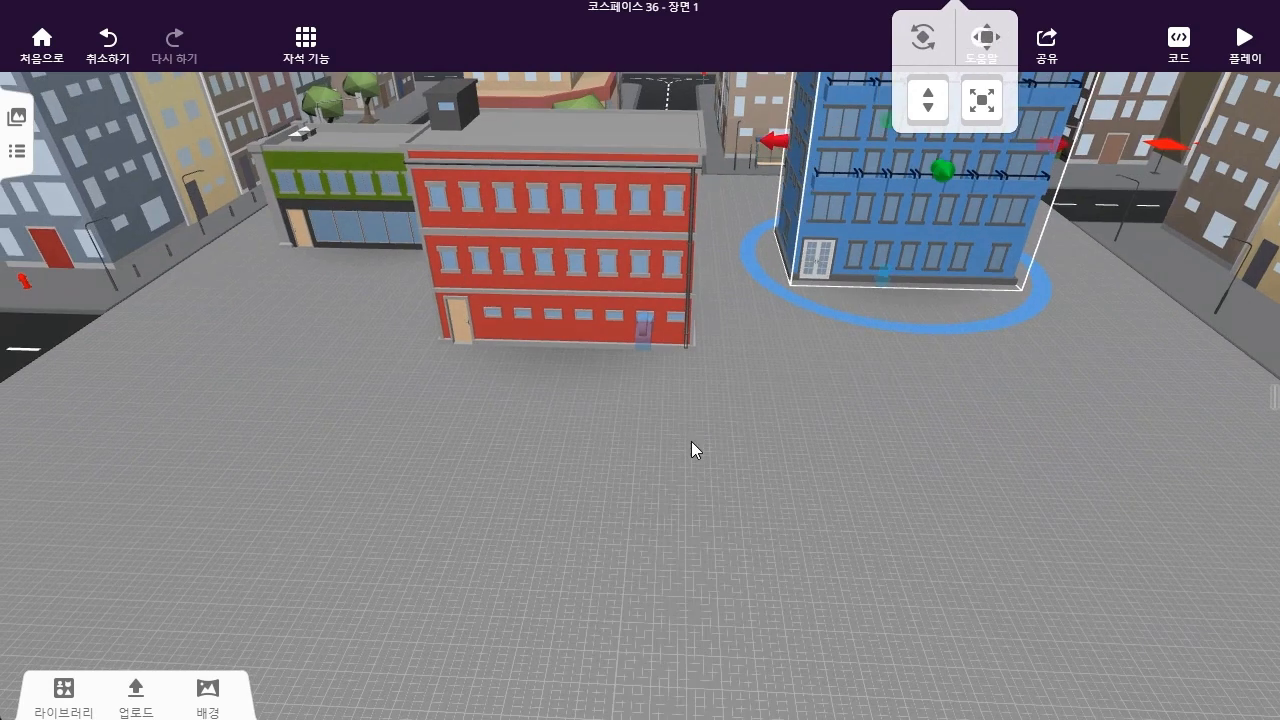
{"action": "scroll", "coordinate": [691, 441], "scroll_direction": "down", "scroll_amount": 3}
{"action": "scroll", "coordinate": [717, 422], "scroll_direction": "down", "scroll_amount": 5}
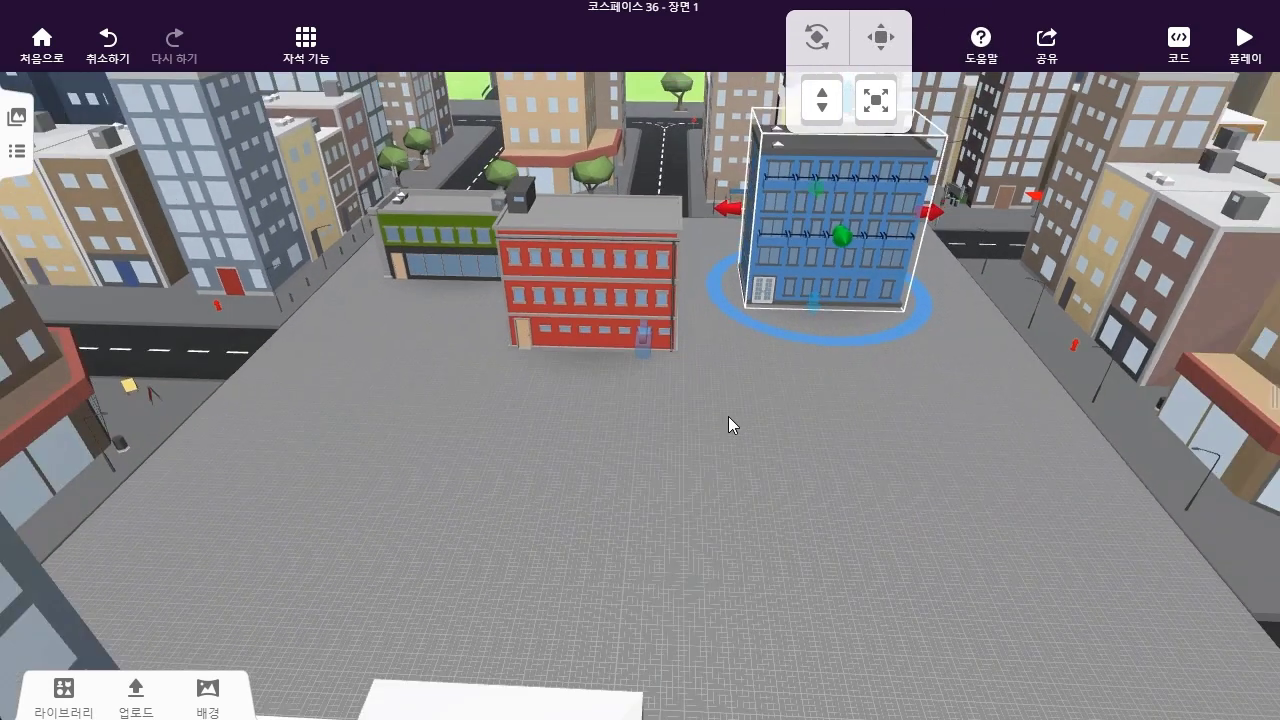
{"action": "left_click_drag", "start_coordinate": [729, 417], "coordinate": [740, 442]}
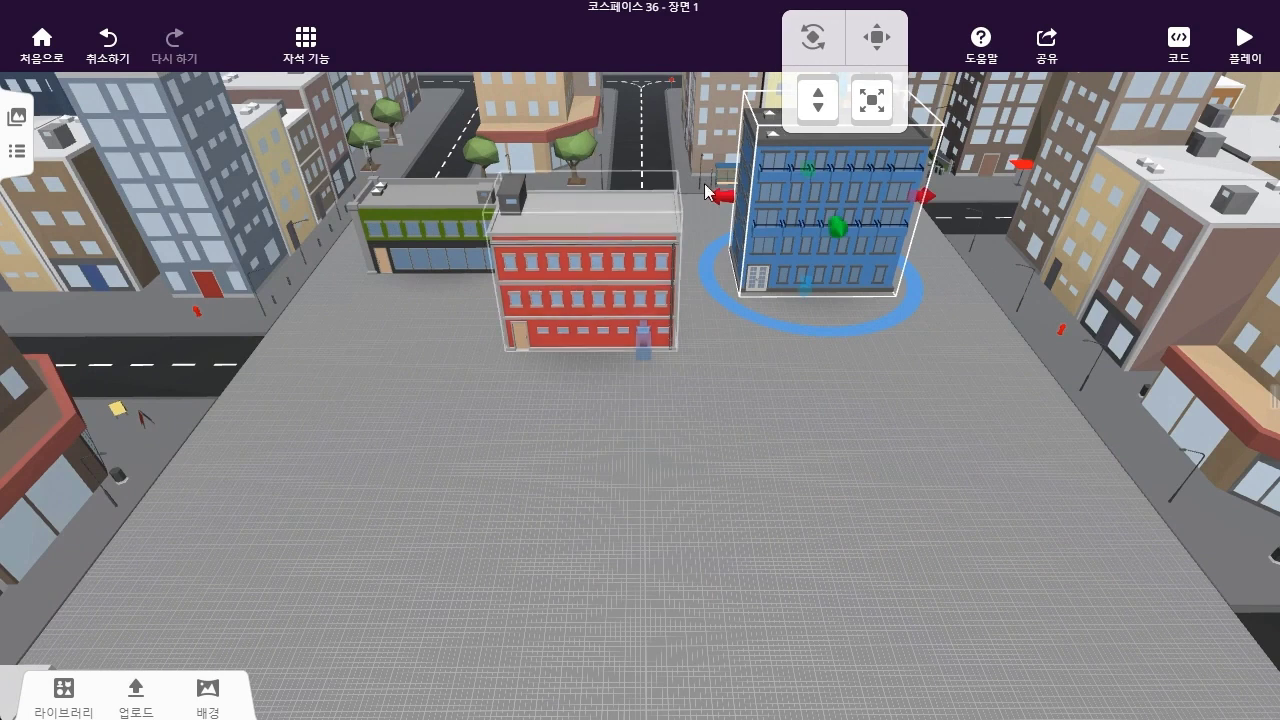
{"action": "scroll", "coordinate": [855, 380], "scroll_direction": "up", "scroll_amount": 2}
{"action": "scroll", "coordinate": [851, 385], "scroll_direction": "up", "scroll_amount": 4}
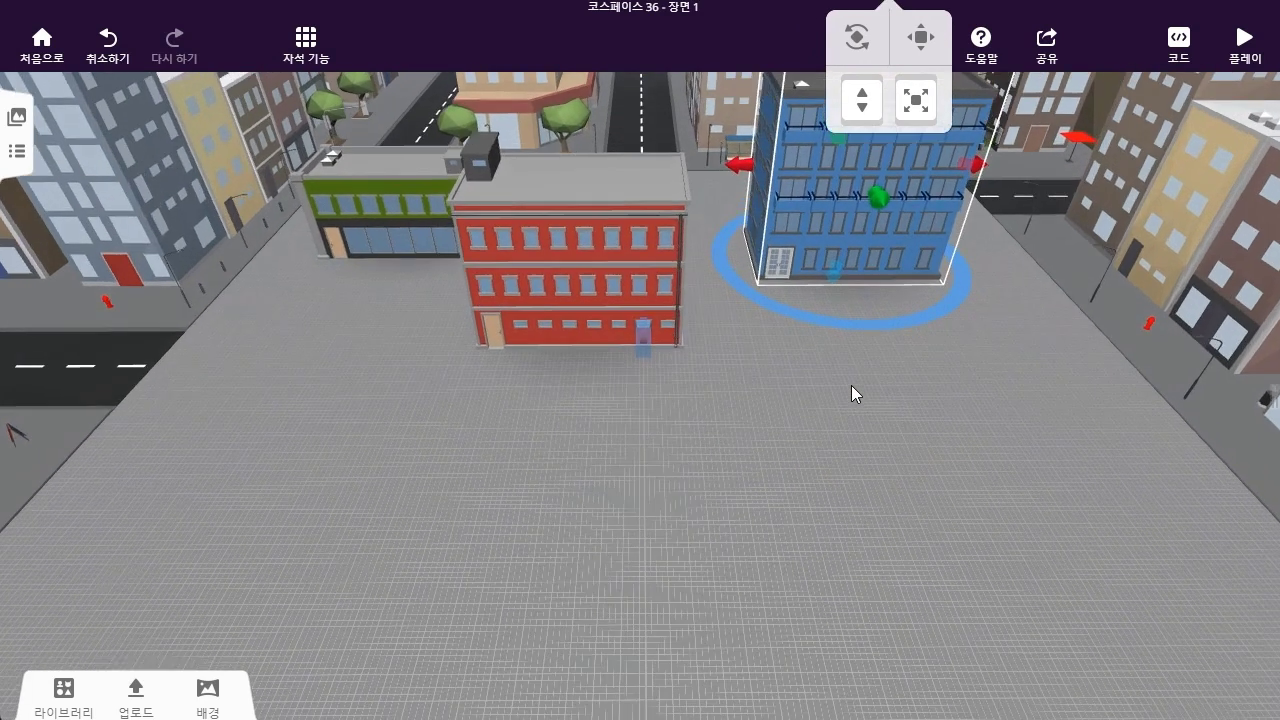
{"action": "scroll", "coordinate": [842, 392], "scroll_direction": "down", "scroll_amount": 3}
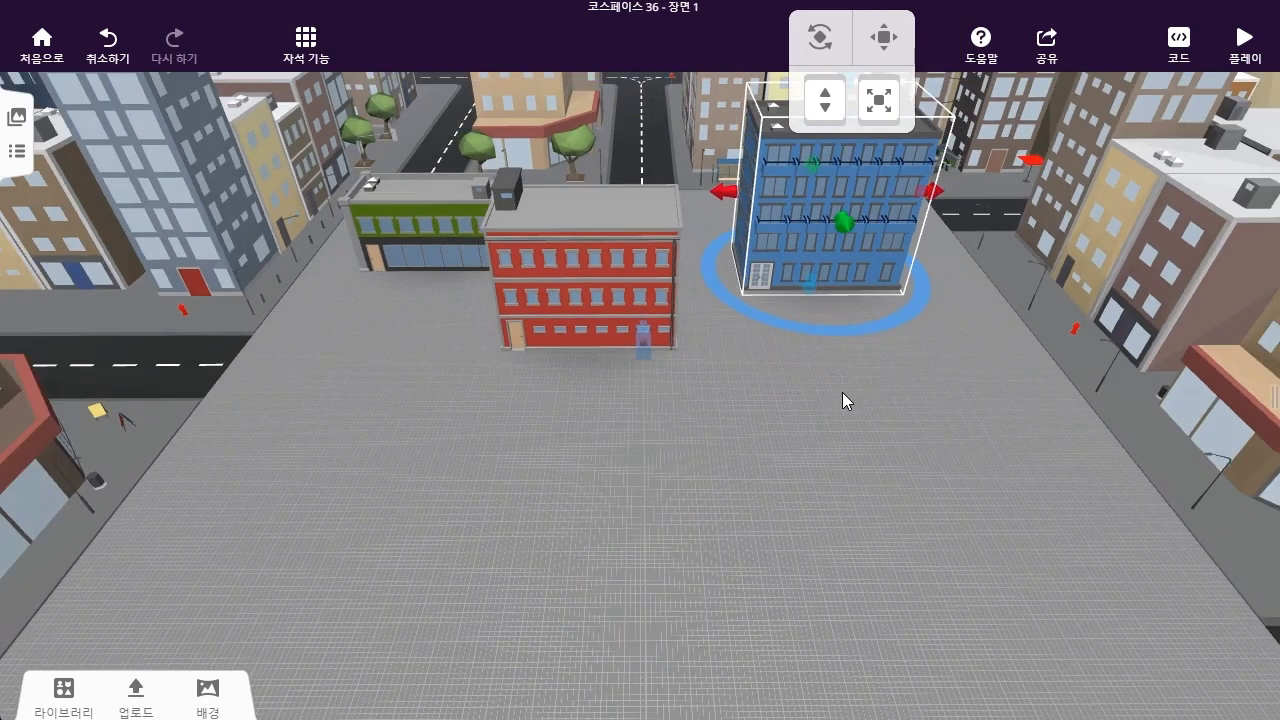
{"action": "scroll", "coordinate": [857, 395], "scroll_direction": "down", "scroll_amount": 3}
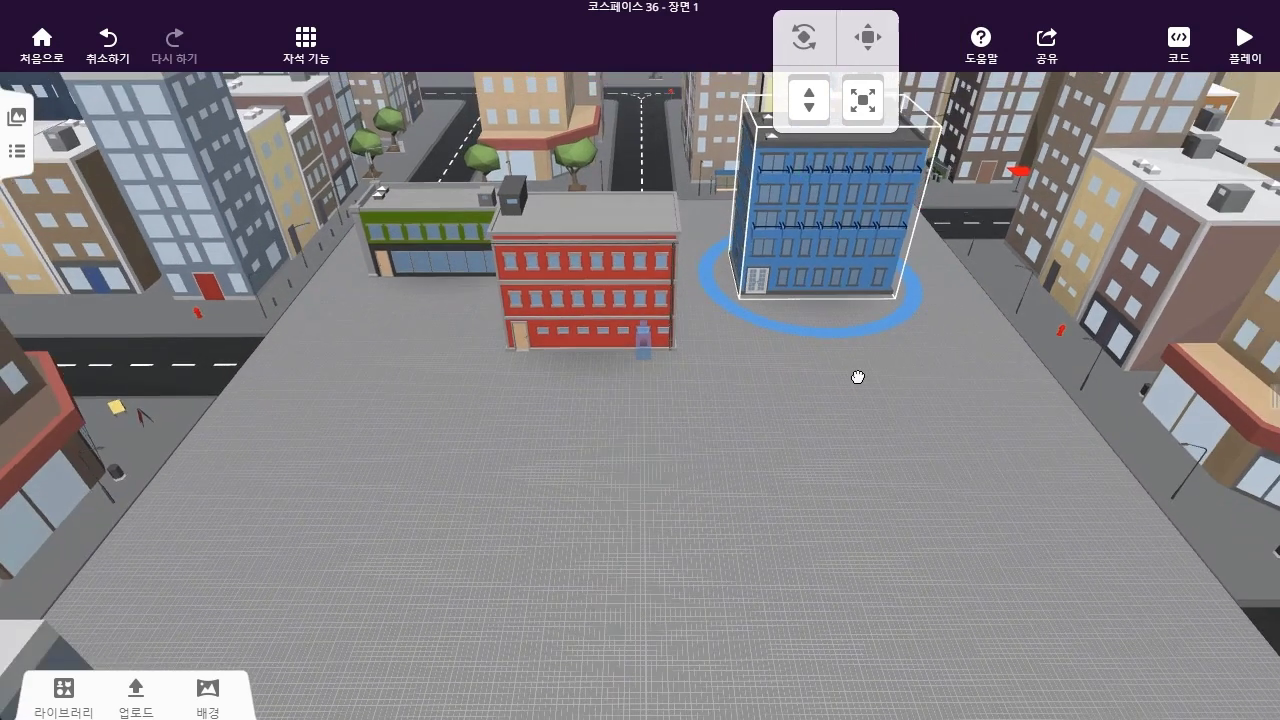
{"action": "scroll", "coordinate": [875, 212], "scroll_direction": "up", "scroll_amount": 2}
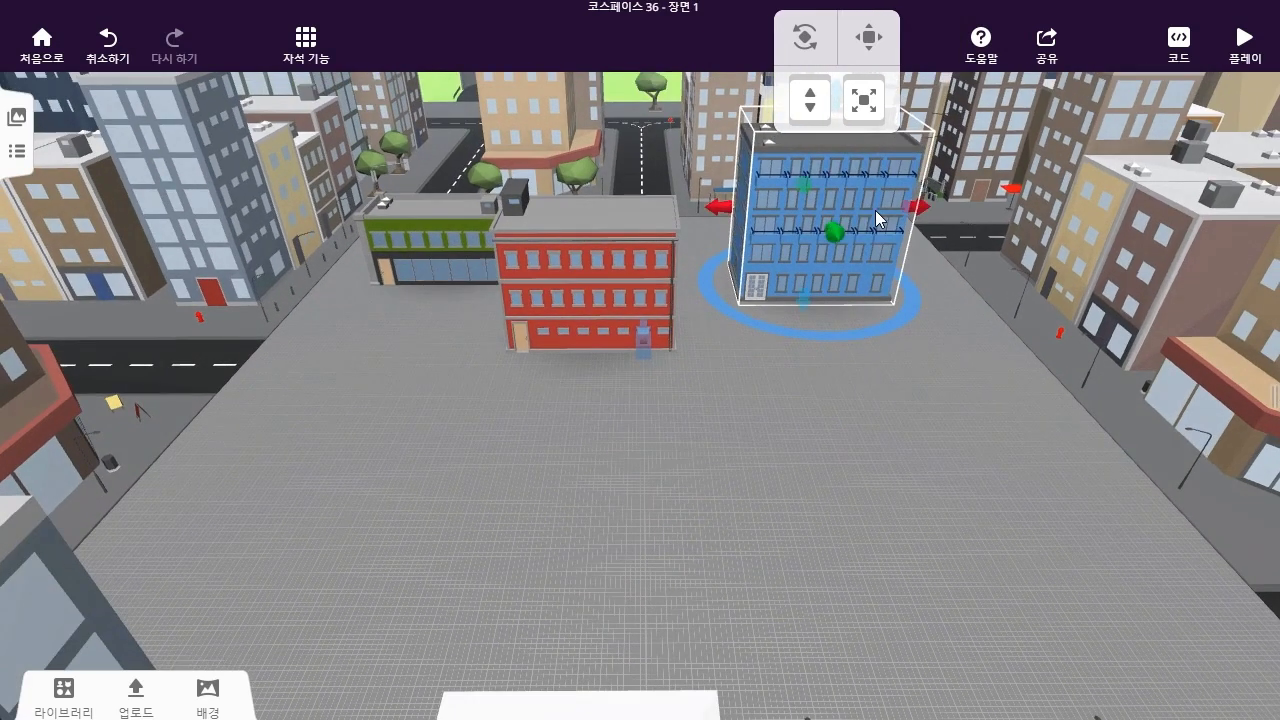
Raise the blue building to seven storeys and reposition it next to the red building, with the red one slightly farther forward
{"action": "left_click_drag", "start_coordinate": [875, 210], "coordinate": [865, 333]}
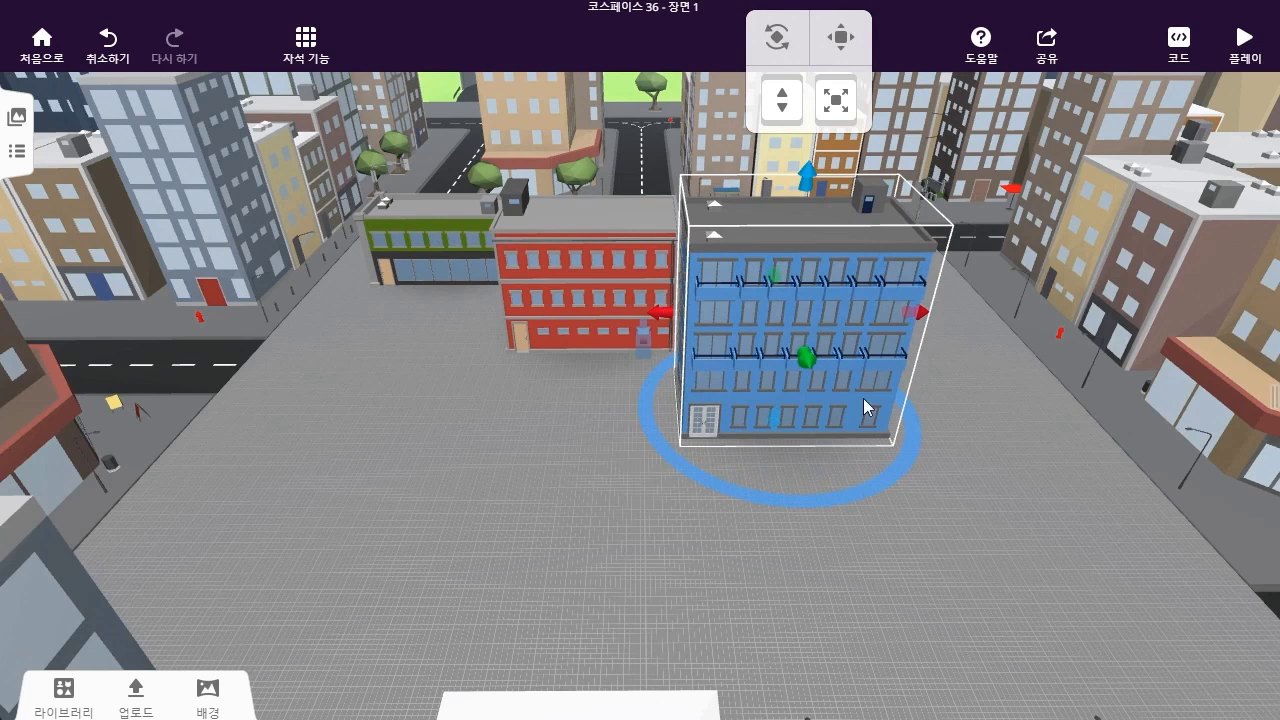
{"action": "left_click_drag", "start_coordinate": [807, 176], "coordinate": [828, 52]}
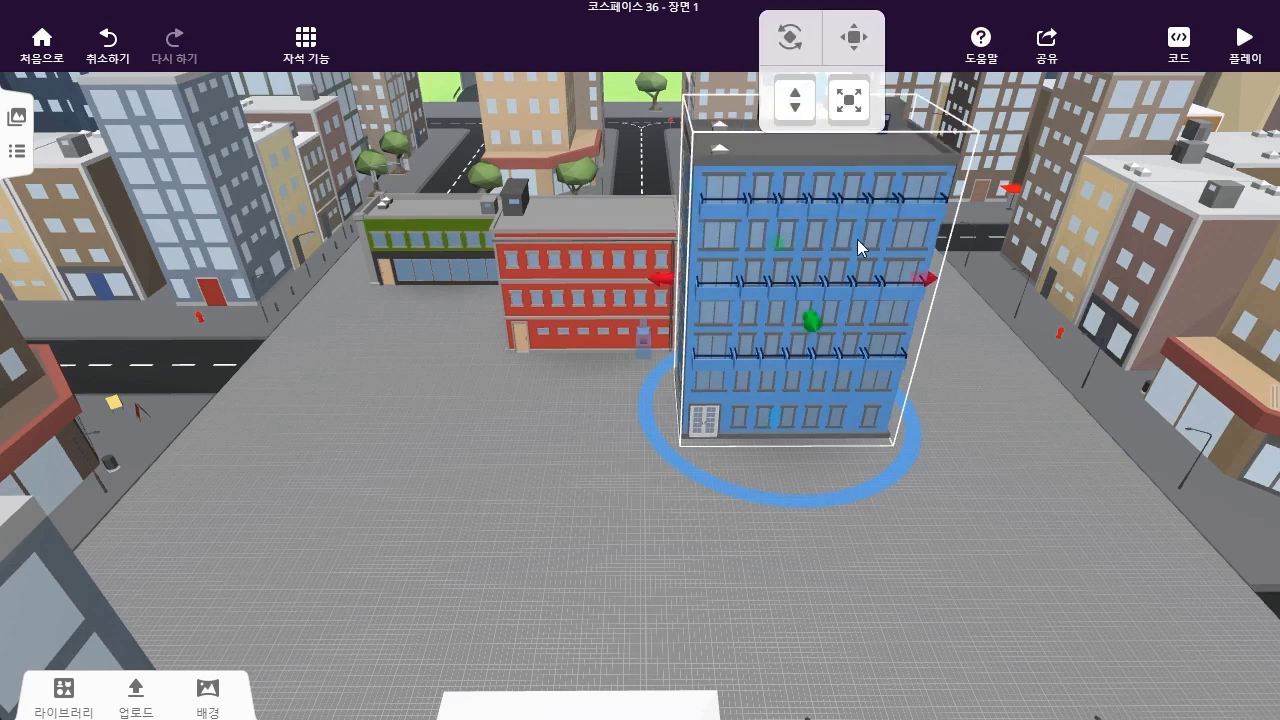
{"action": "left_click_drag", "start_coordinate": [833, 285], "coordinate": [857, 205]}
{"action": "left_click", "coordinate": [588, 296]}
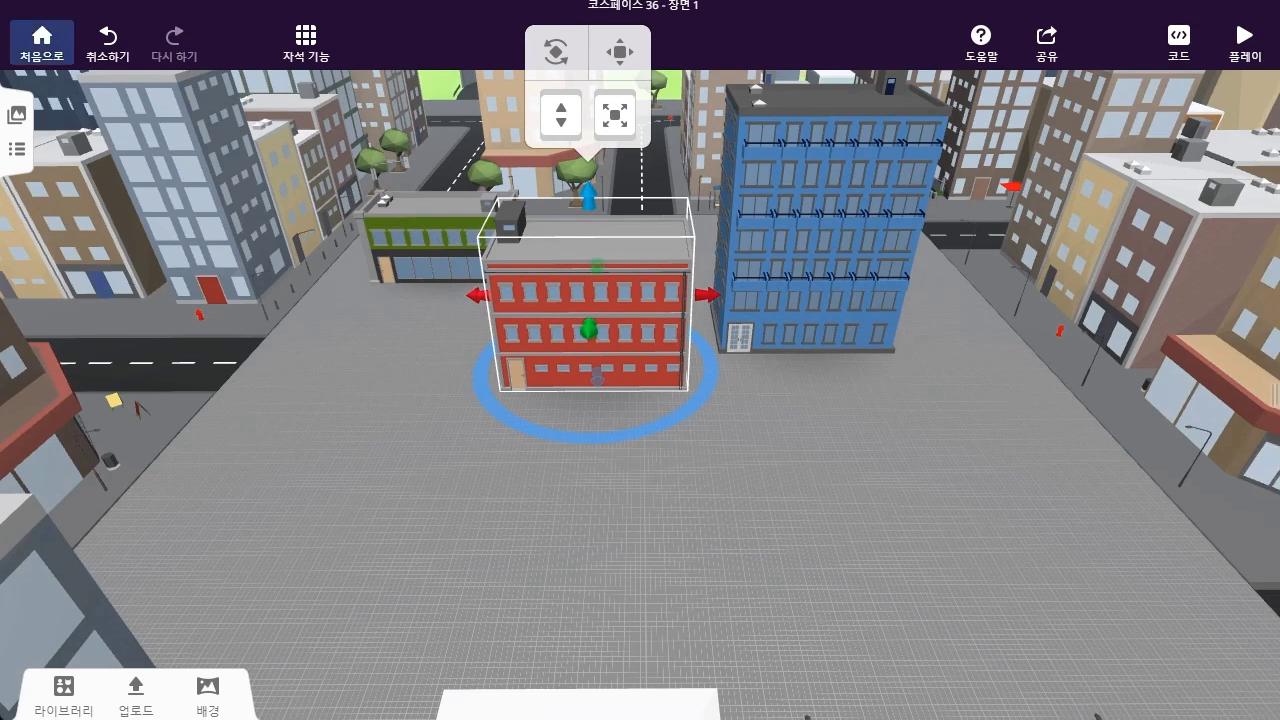
Leave the city scene and create another CoSpace from the Empty scene 3D template
{"action": "left_click", "coordinate": [44, 38]}
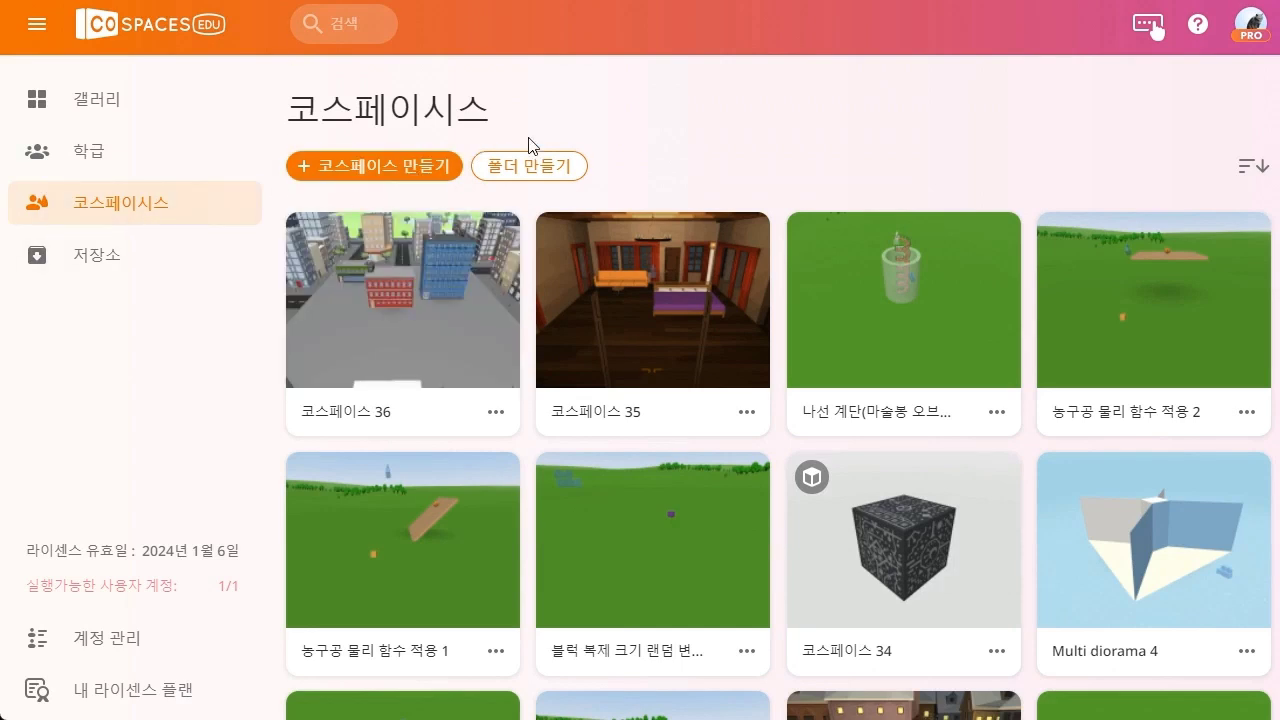
{"action": "left_click", "coordinate": [392, 183]}
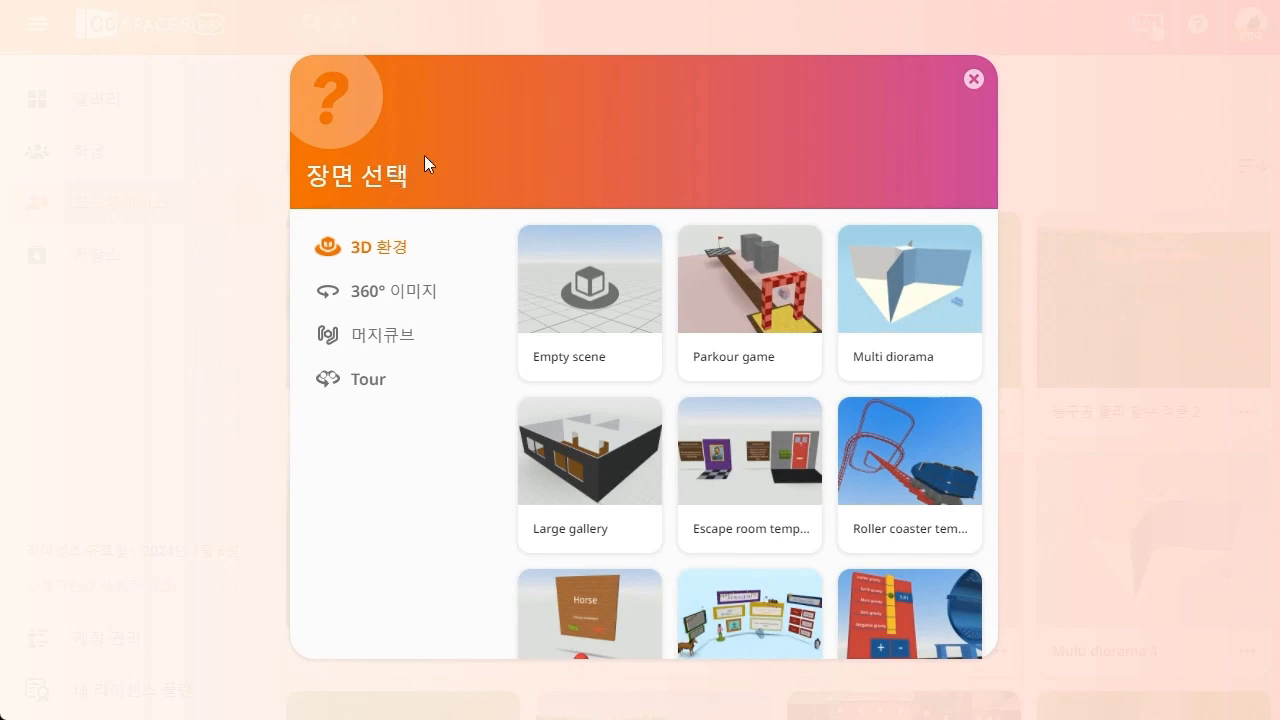
{"action": "left_click", "coordinate": [613, 318]}
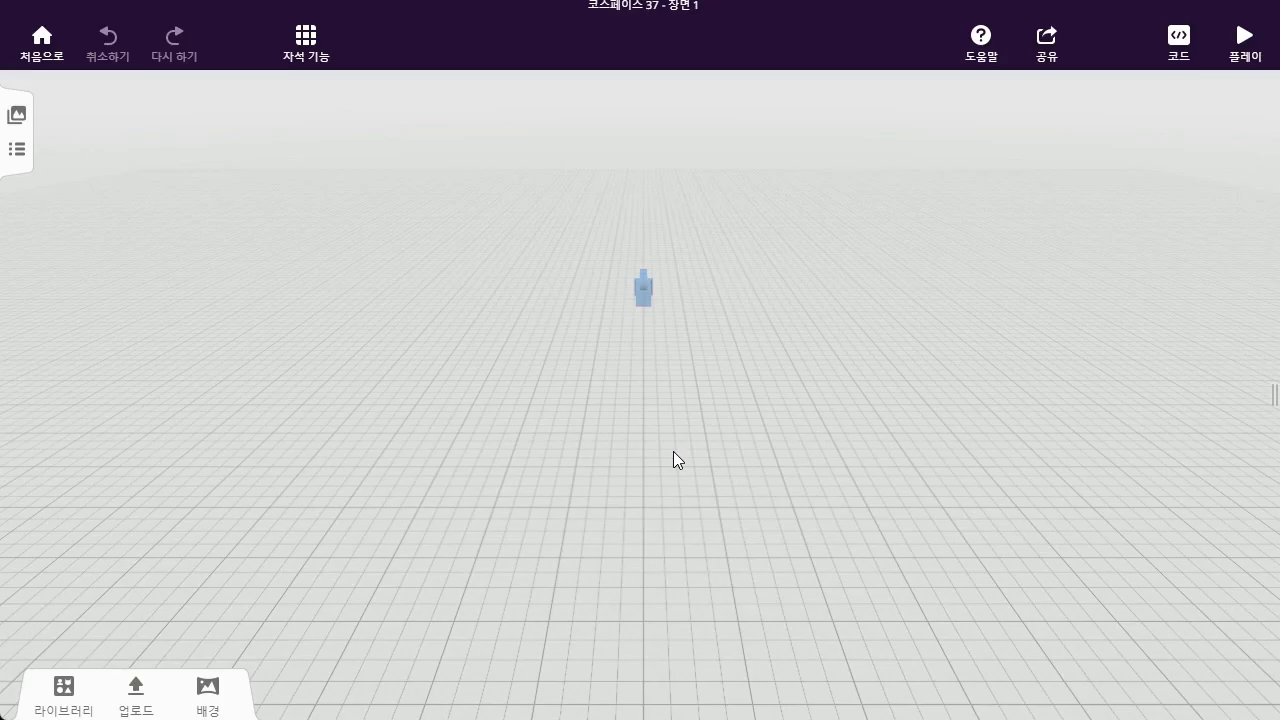
Set the scene background to the green meadow with a line of small trees on the horizon
{"action": "left_click", "coordinate": [210, 695]}
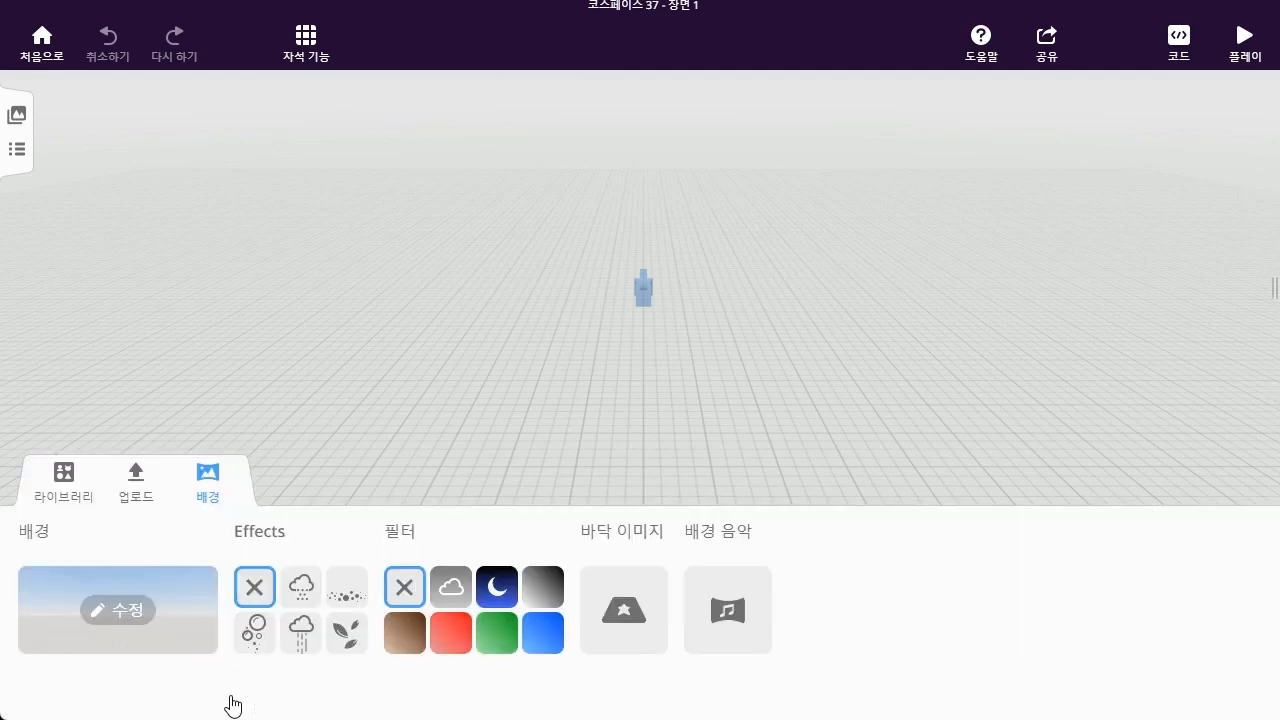
{"action": "left_click", "coordinate": [146, 626]}
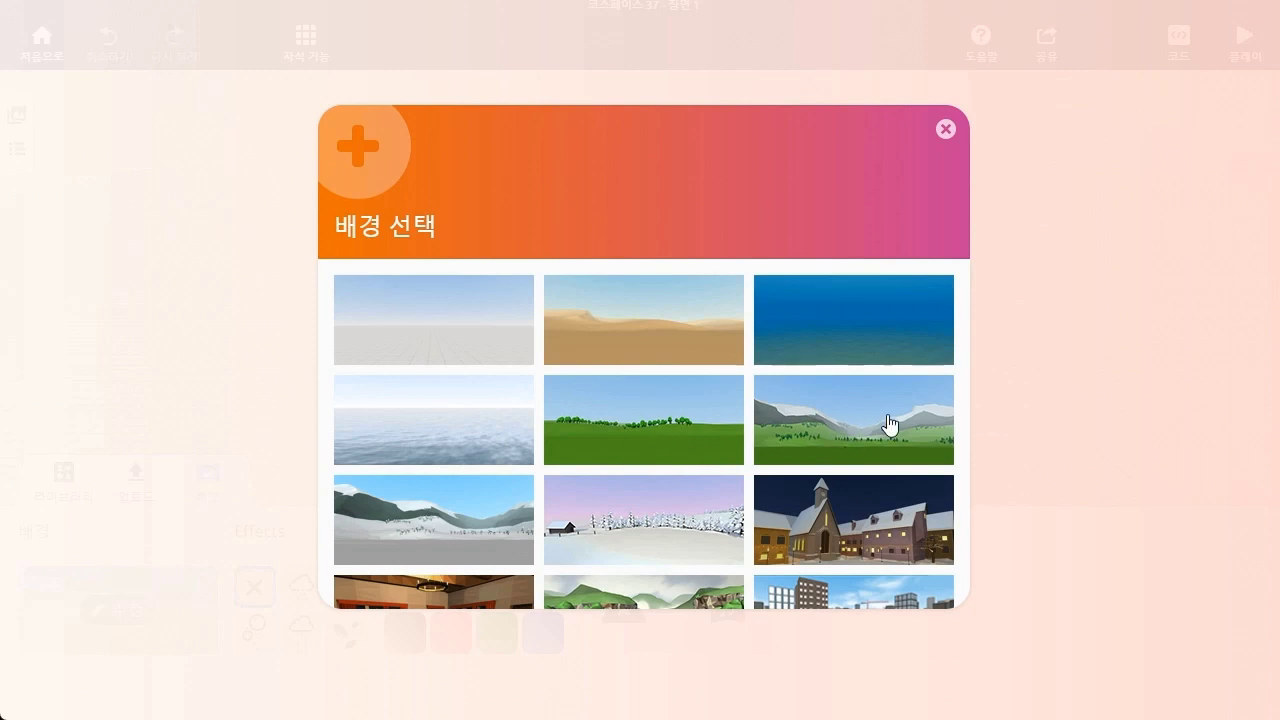
{"action": "scroll", "coordinate": [720, 422], "scroll_direction": "down", "scroll_amount": 1}
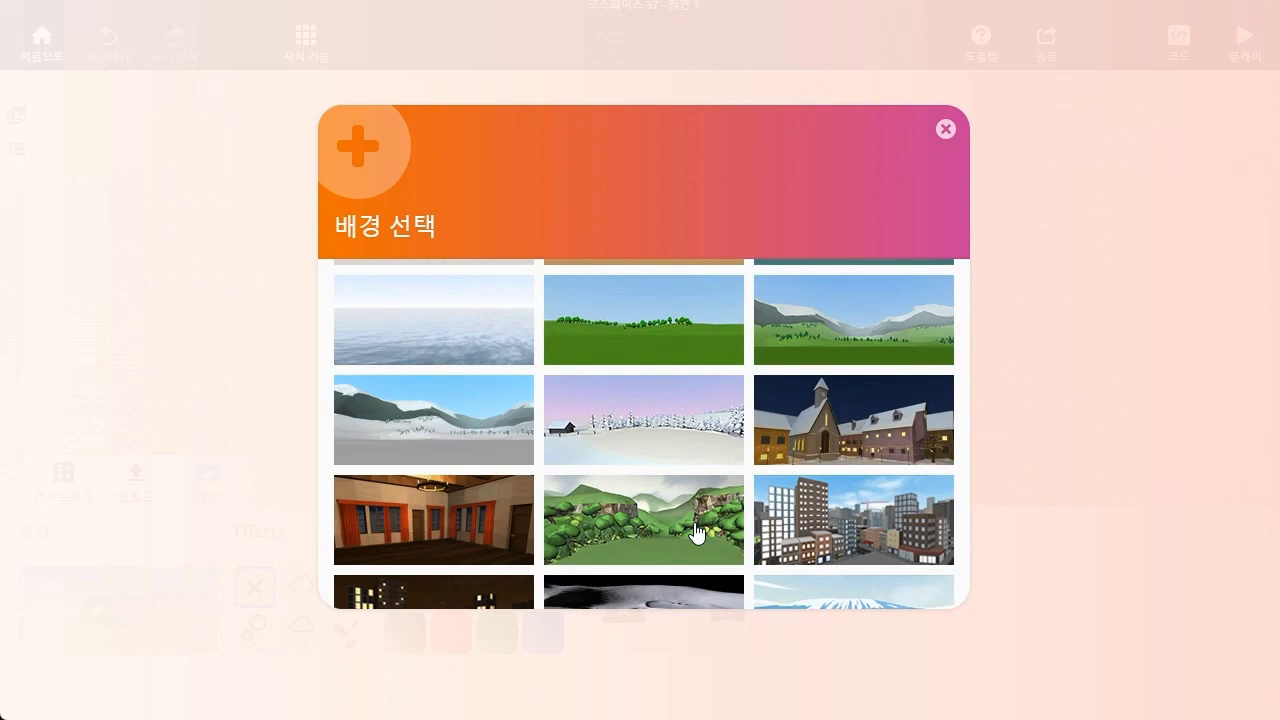
{"action": "scroll", "coordinate": [697, 532], "scroll_direction": "down", "scroll_amount": 1}
{"action": "scroll", "coordinate": [694, 530], "scroll_direction": "up", "scroll_amount": 3}
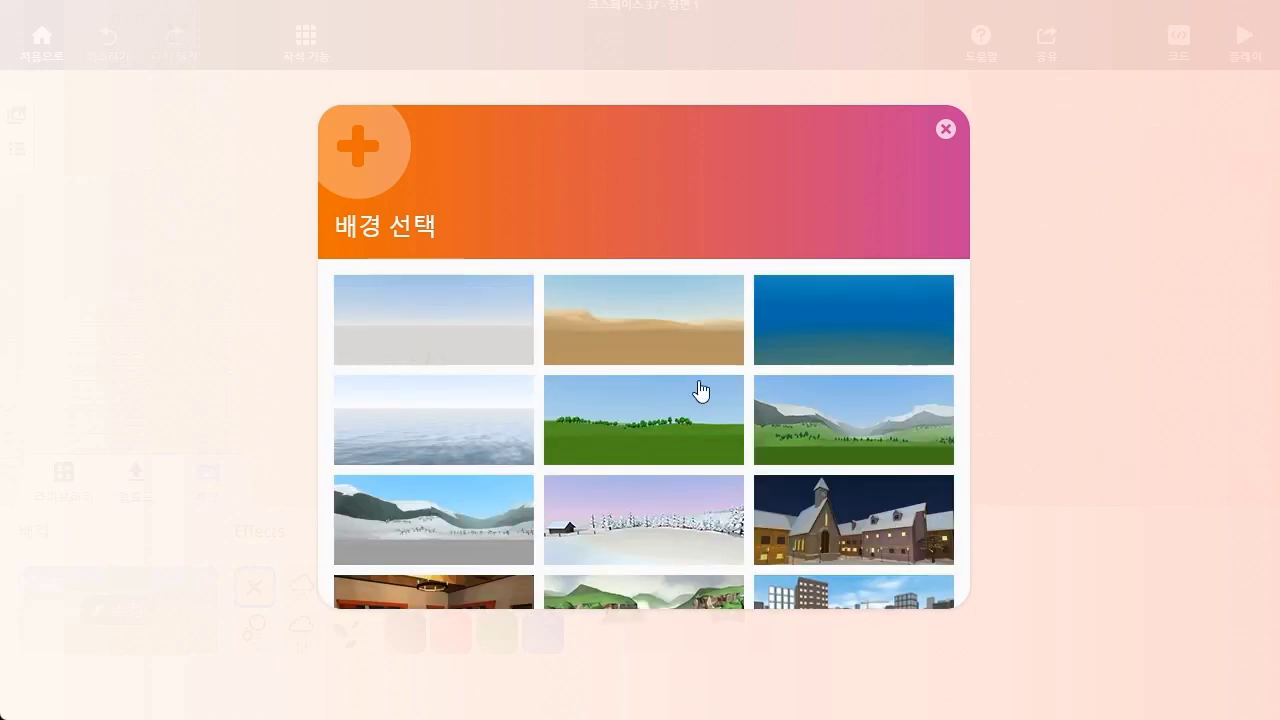
{"action": "left_click", "coordinate": [689, 428]}
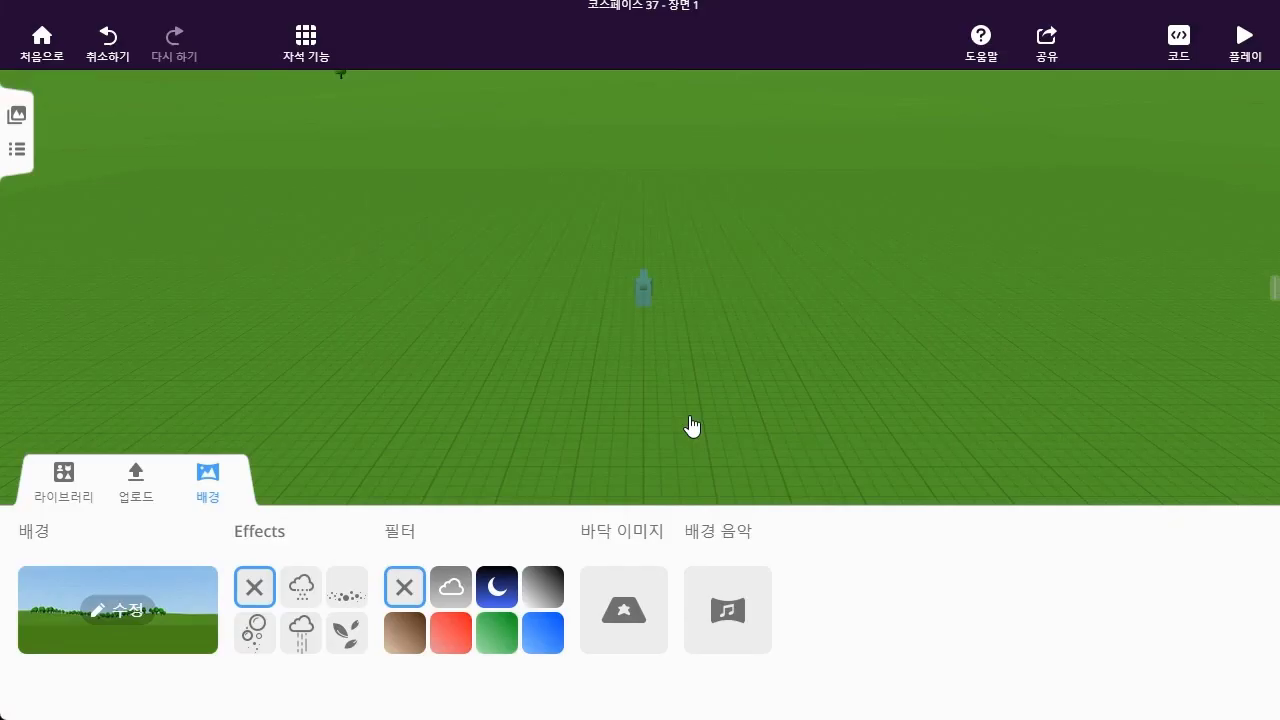
{"action": "left_click_drag", "start_coordinate": [758, 351], "coordinate": [787, 297]}
Find the wooden picket fence among the miscellaneous housing objects and place one on the meadow, to the left of the camera
{"action": "left_click", "coordinate": [42, 490]}
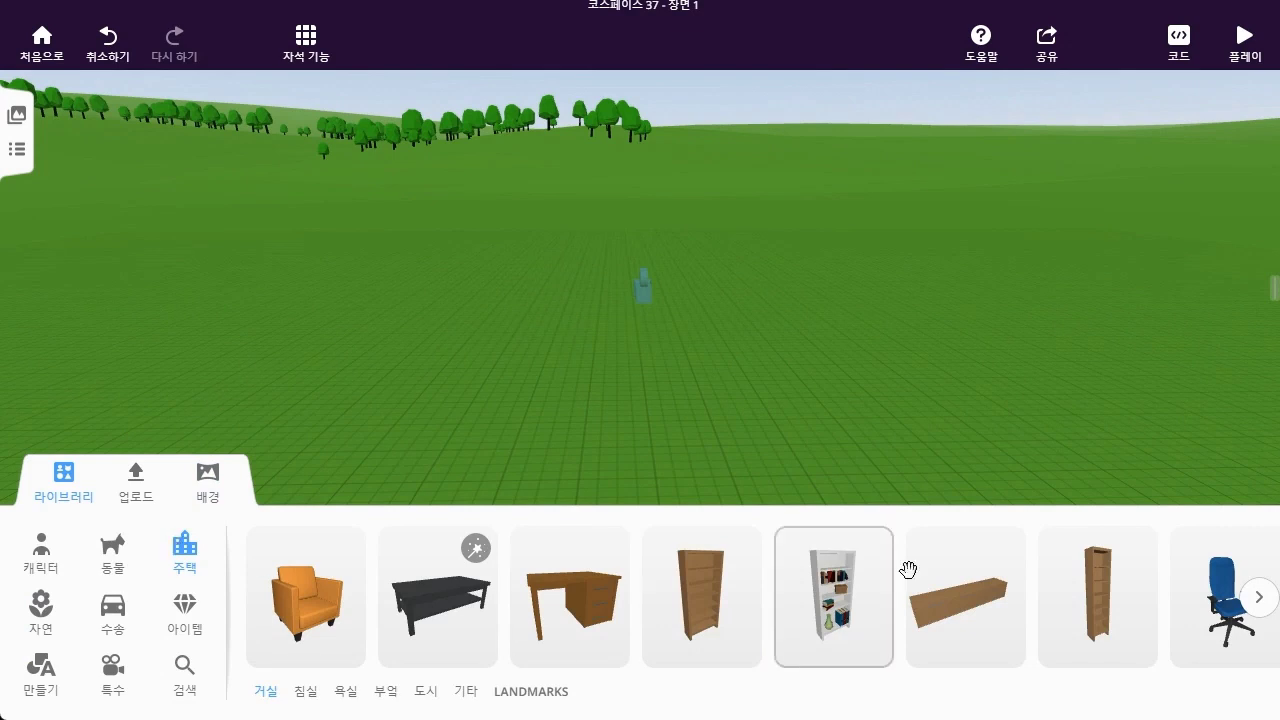
{"action": "left_click", "coordinate": [1261, 605]}
{"action": "left_click", "coordinate": [1260, 598]}
{"action": "left_click", "coordinate": [1260, 598]}
{"action": "left_click", "coordinate": [1260, 598]}
{"action": "left_click", "coordinate": [1260, 598]}
{"action": "left_click", "coordinate": [1260, 598]}
{"action": "left_click", "coordinate": [1260, 598]}
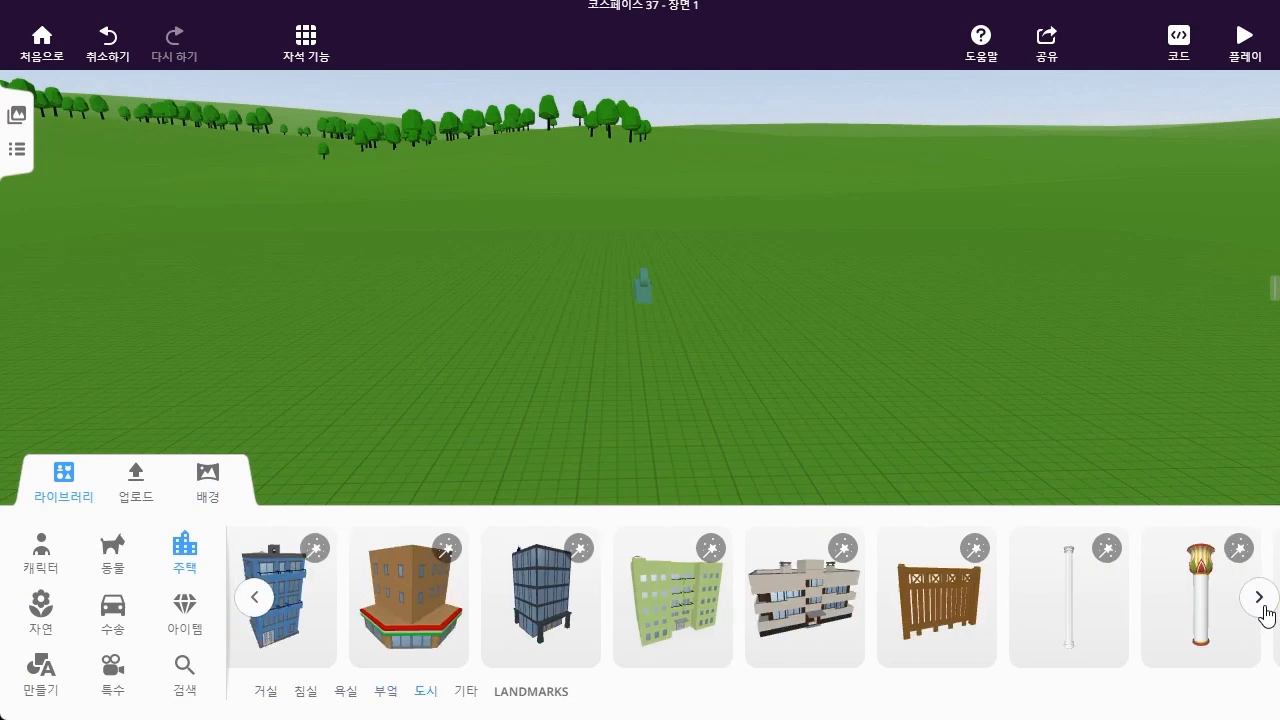
{"action": "left_click", "coordinate": [1260, 598]}
{"action": "left_click", "coordinate": [1260, 598]}
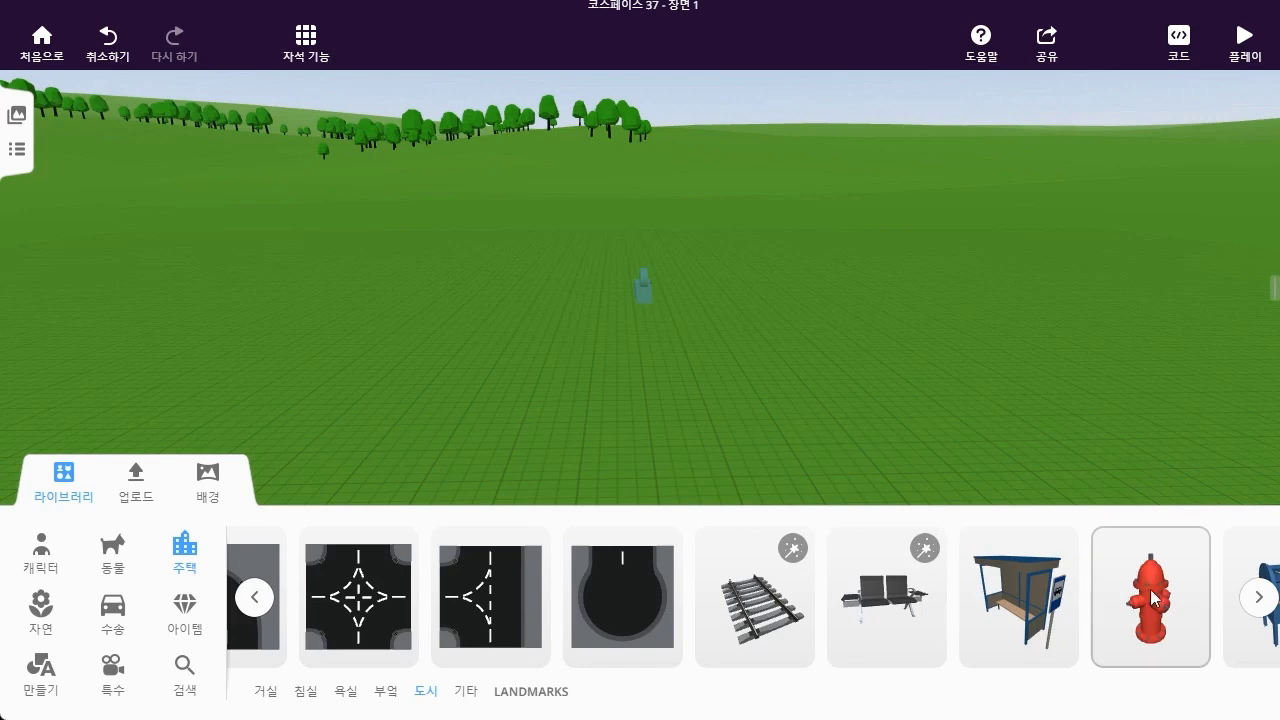
{"action": "left_click", "coordinate": [1259, 598]}
{"action": "left_click", "coordinate": [1260, 606]}
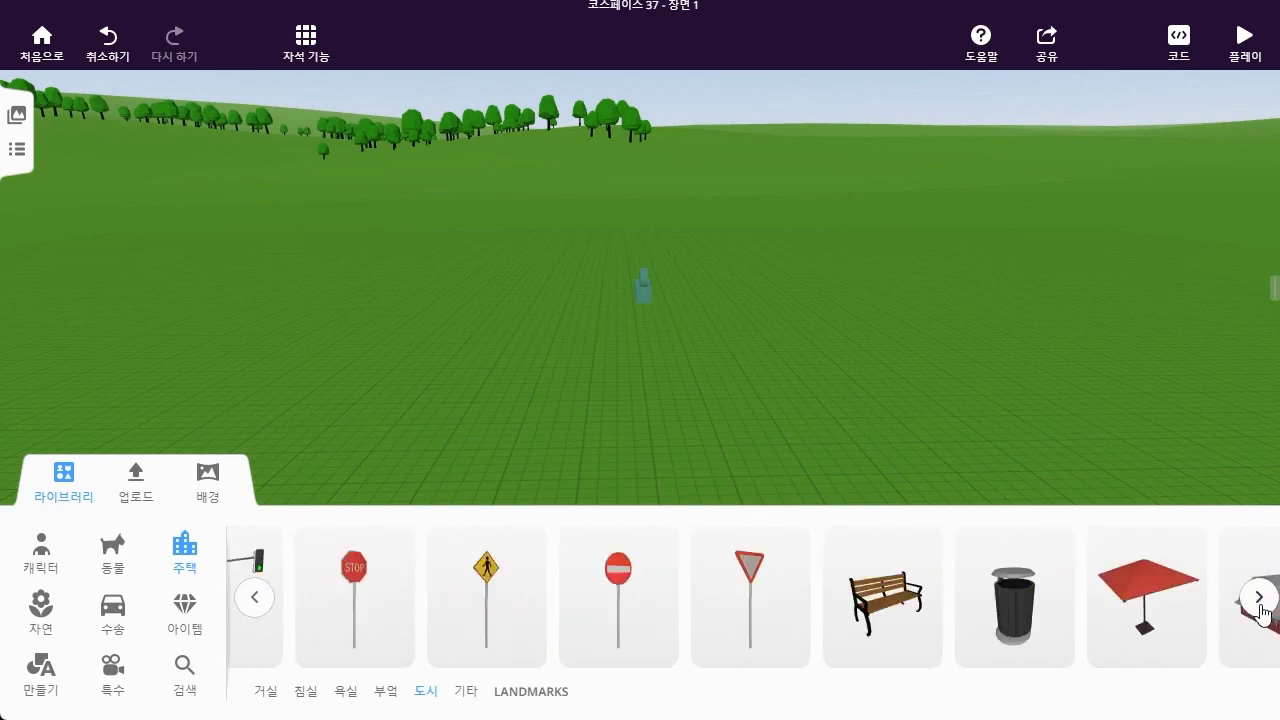
{"action": "left_click", "coordinate": [1260, 606]}
{"action": "left_click", "coordinate": [1260, 606]}
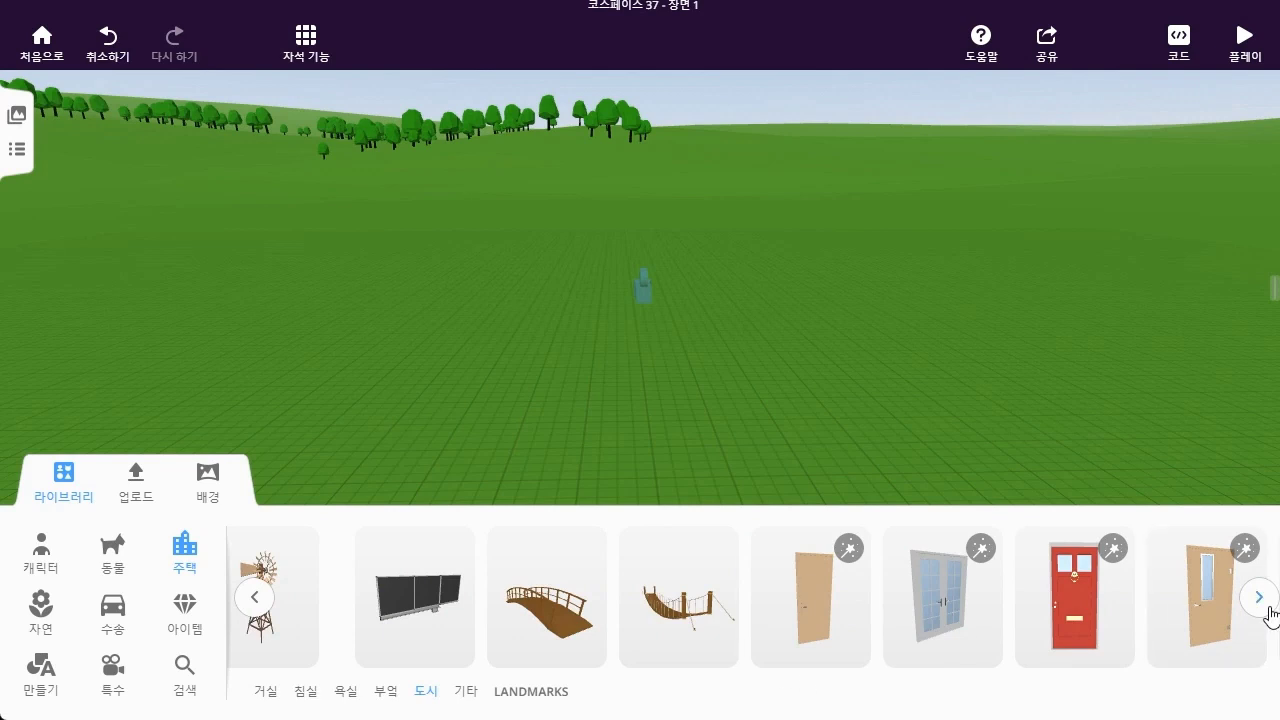
{"action": "left_click", "coordinate": [1262, 603]}
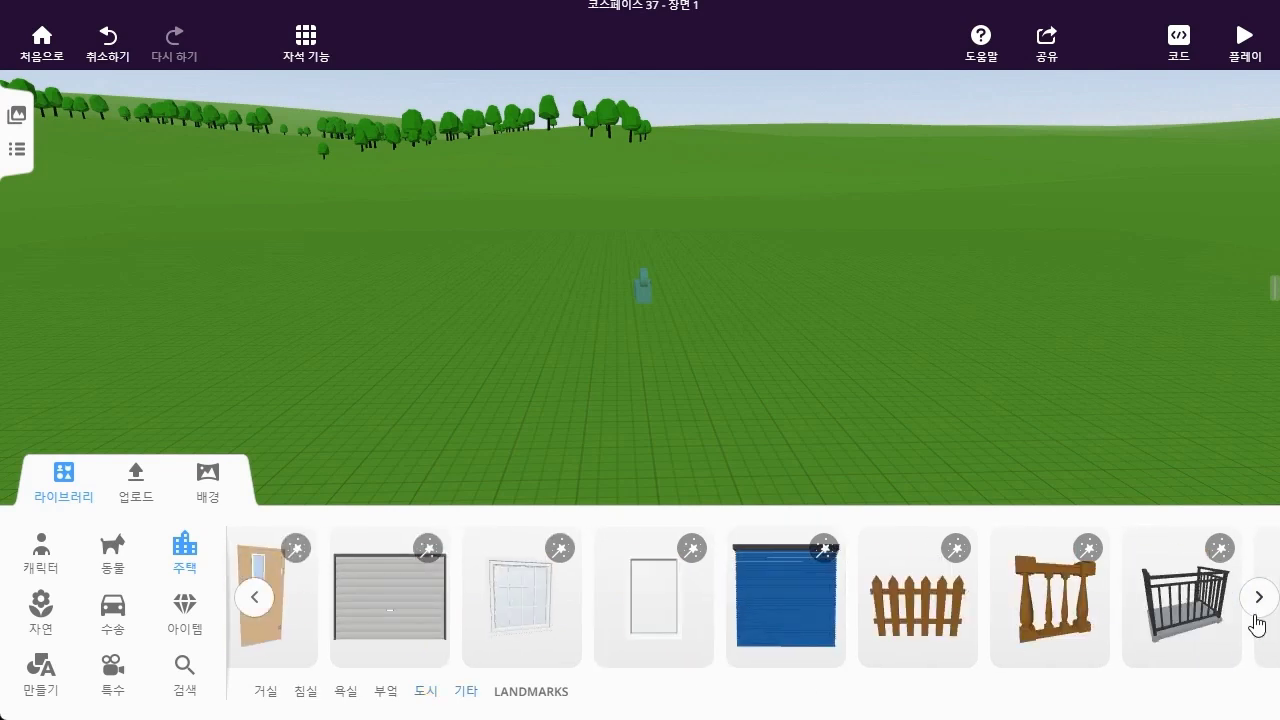
{"action": "left_click_drag", "start_coordinate": [918, 606], "coordinate": [498, 303]}
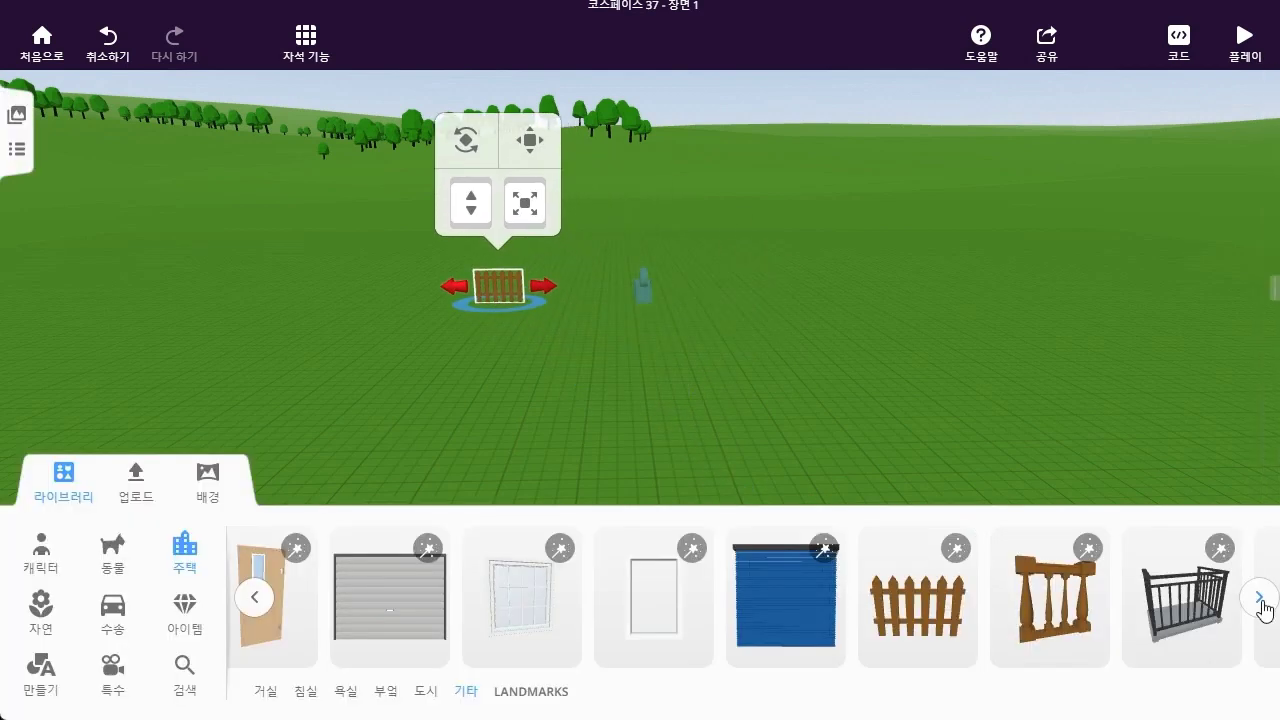
Add the wooden ladder from the miscellaneous housing objects to the meadow, to the right of the camera
{"action": "left_click", "coordinate": [1260, 600]}
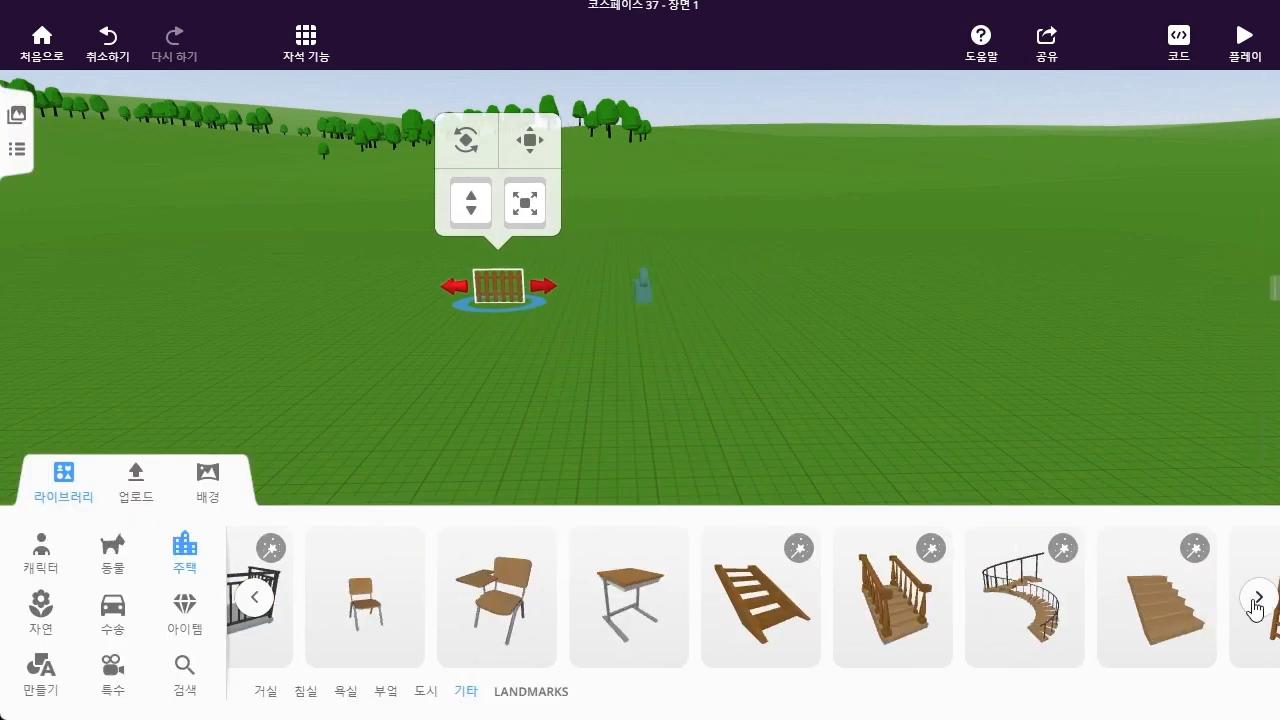
{"action": "left_click", "coordinate": [1259, 598]}
{"action": "left_click_drag", "start_coordinate": [340, 600], "coordinate": [764, 322]}
{"action": "left_click_drag", "start_coordinate": [899, 350], "coordinate": [891, 402]}
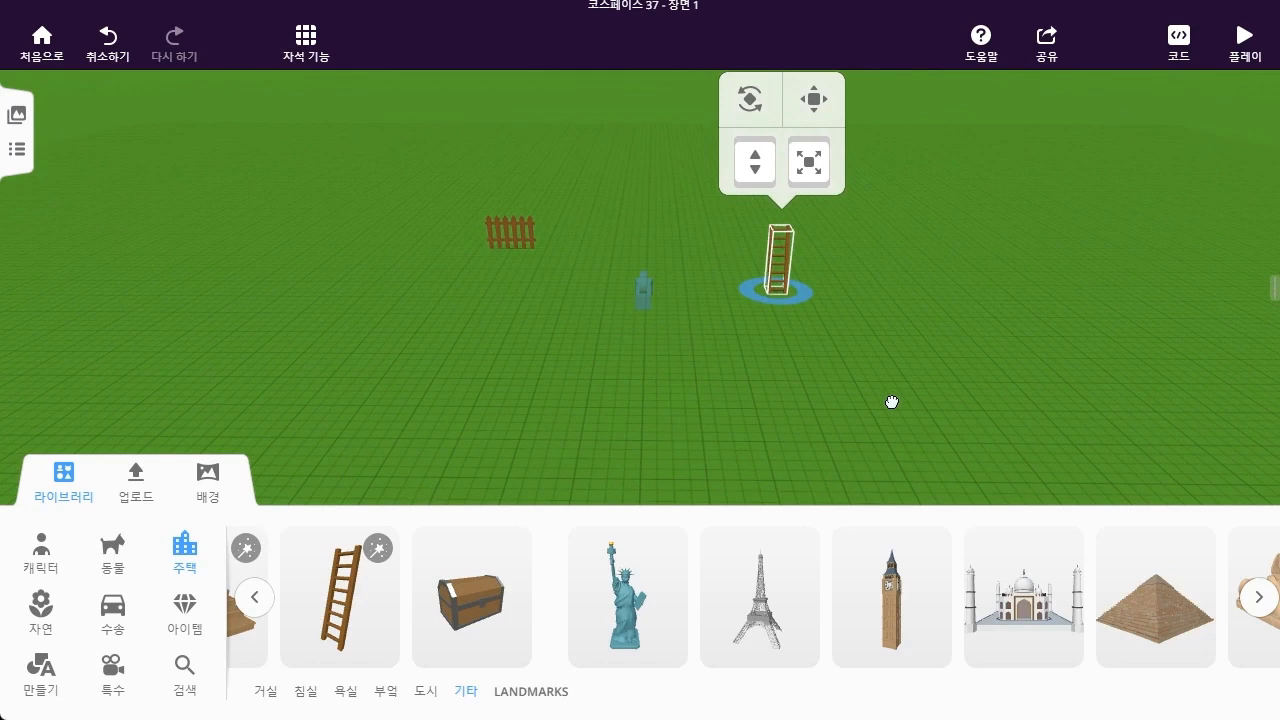
Move the picket fence slightly forward and the ladder farther to the right, leaving the fence selected
{"action": "left_click_drag", "start_coordinate": [508, 231], "coordinate": [518, 264]}
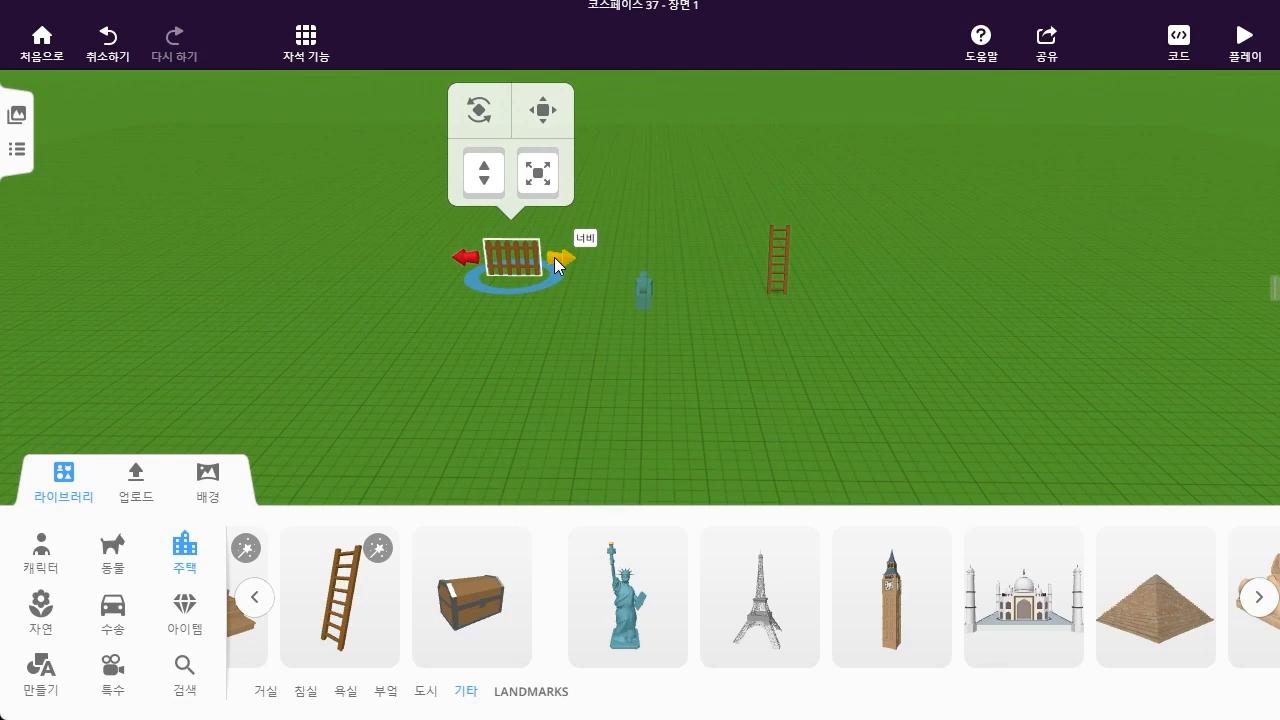
{"action": "left_click_drag", "start_coordinate": [794, 266], "coordinate": [932, 260]}
{"action": "left_click", "coordinate": [510, 256]}
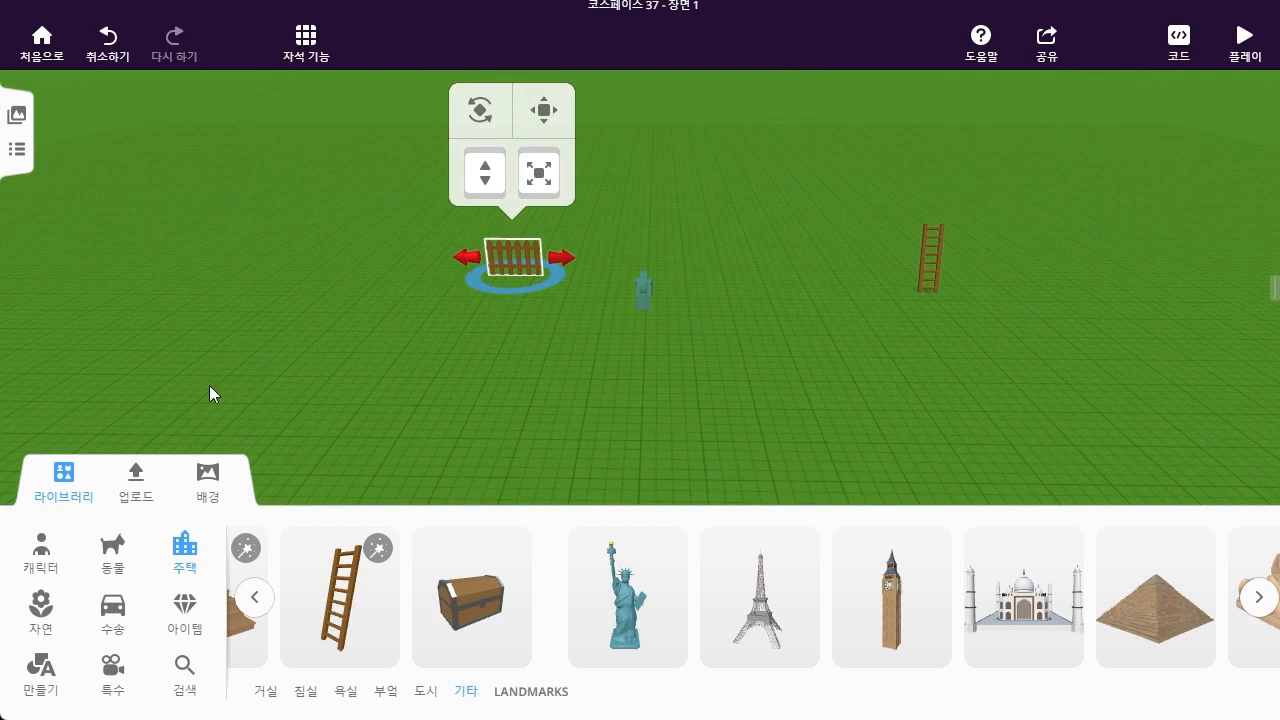
Close the object library and focus the view on the picket fence
{"action": "left_click", "coordinate": [72, 483]}
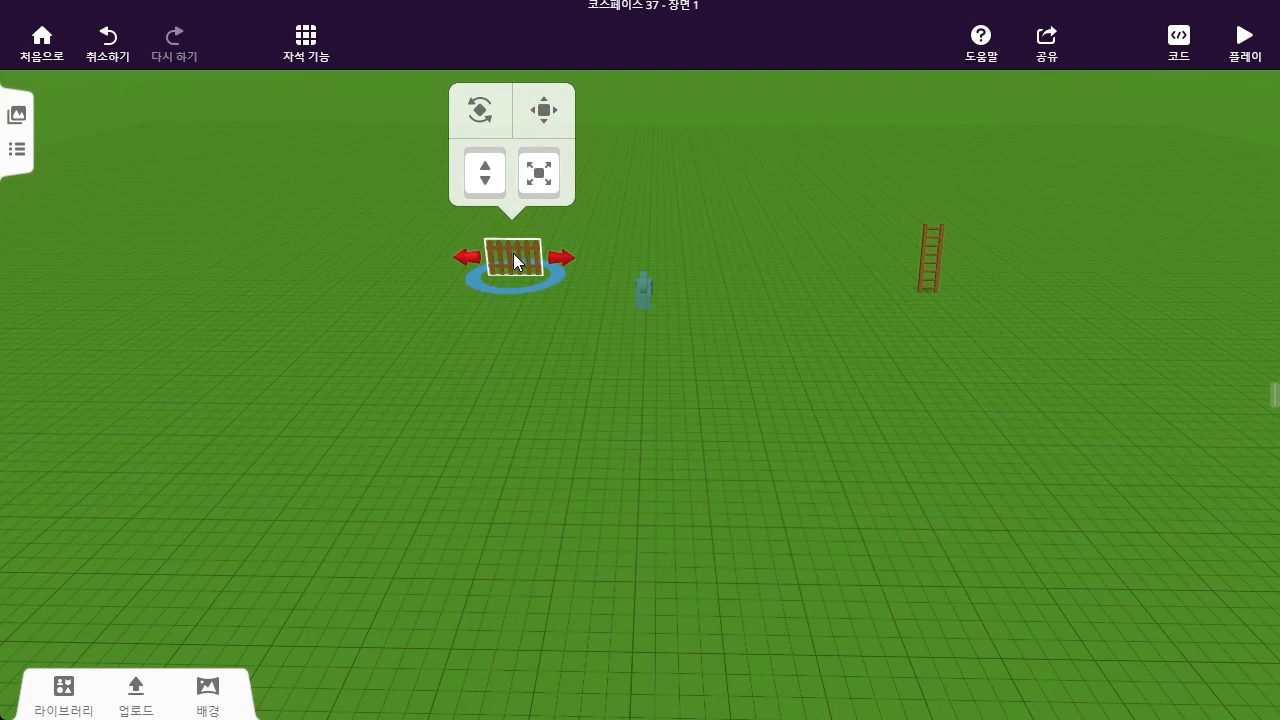
{"action": "scroll", "coordinate": [513, 262], "scroll_direction": "down", "scroll_amount": 5}
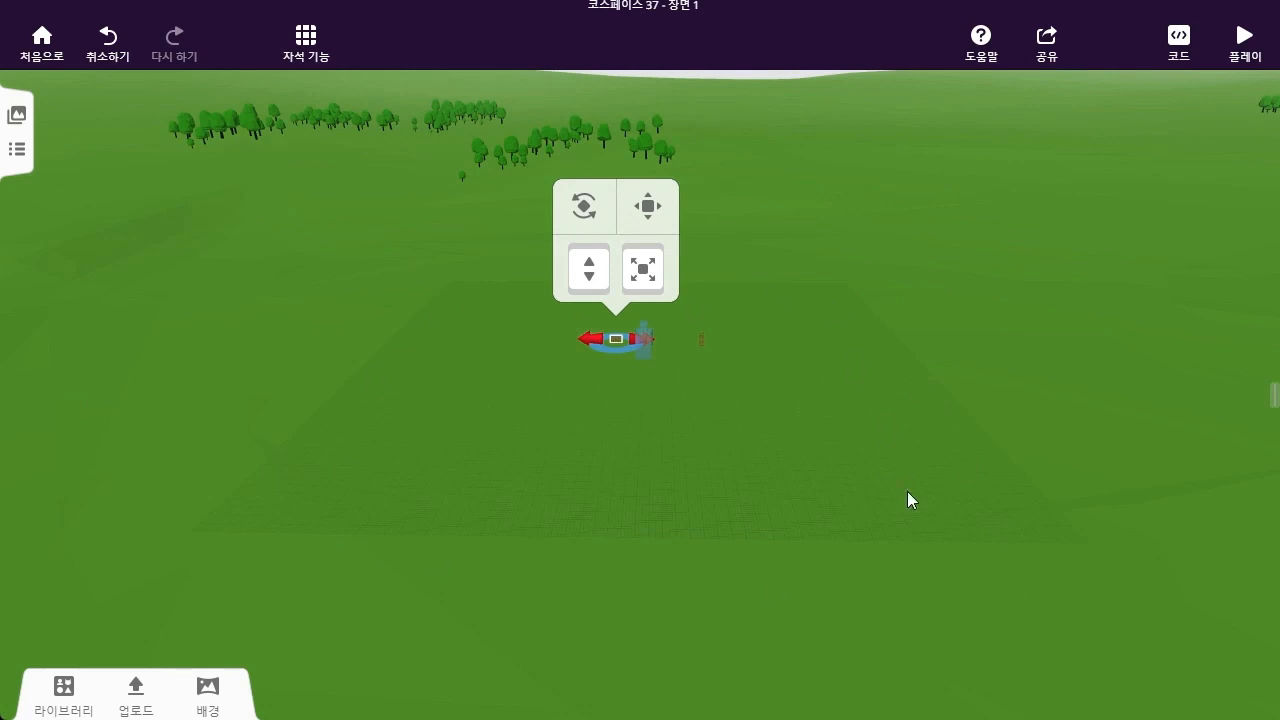
{"action": "double_click", "coordinate": [611, 338]}
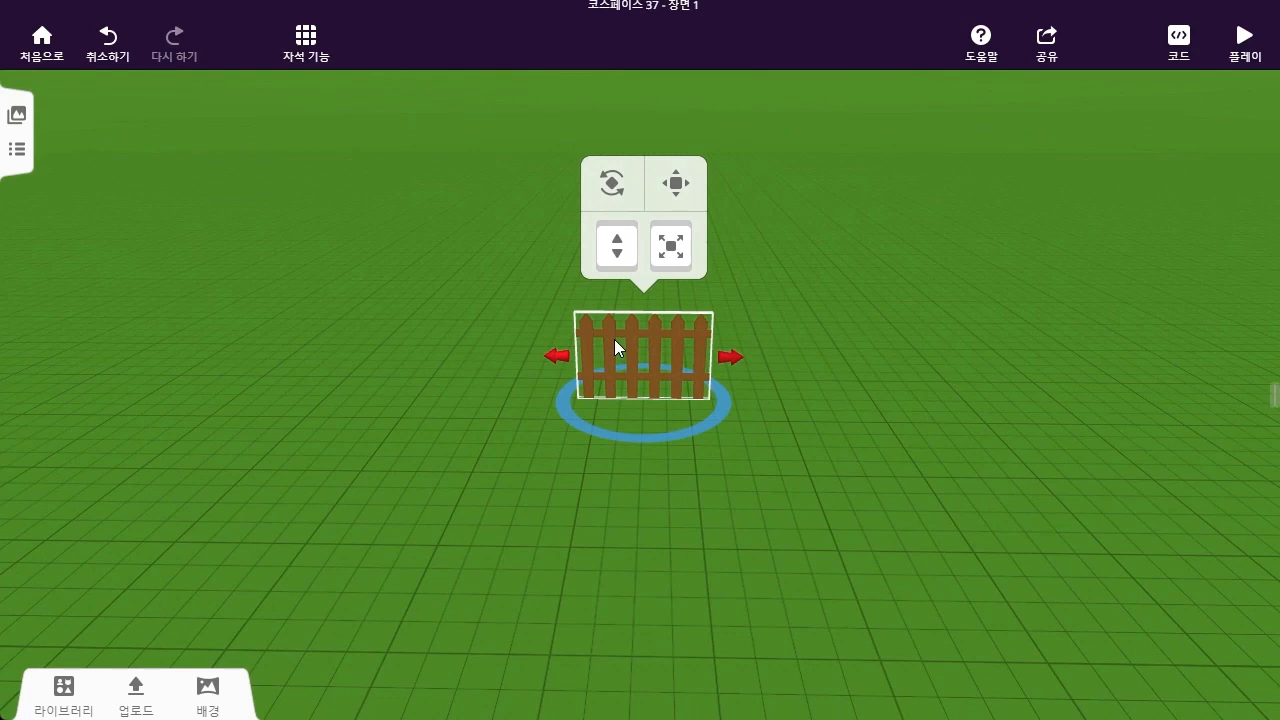
{"action": "left_click", "coordinate": [809, 479]}
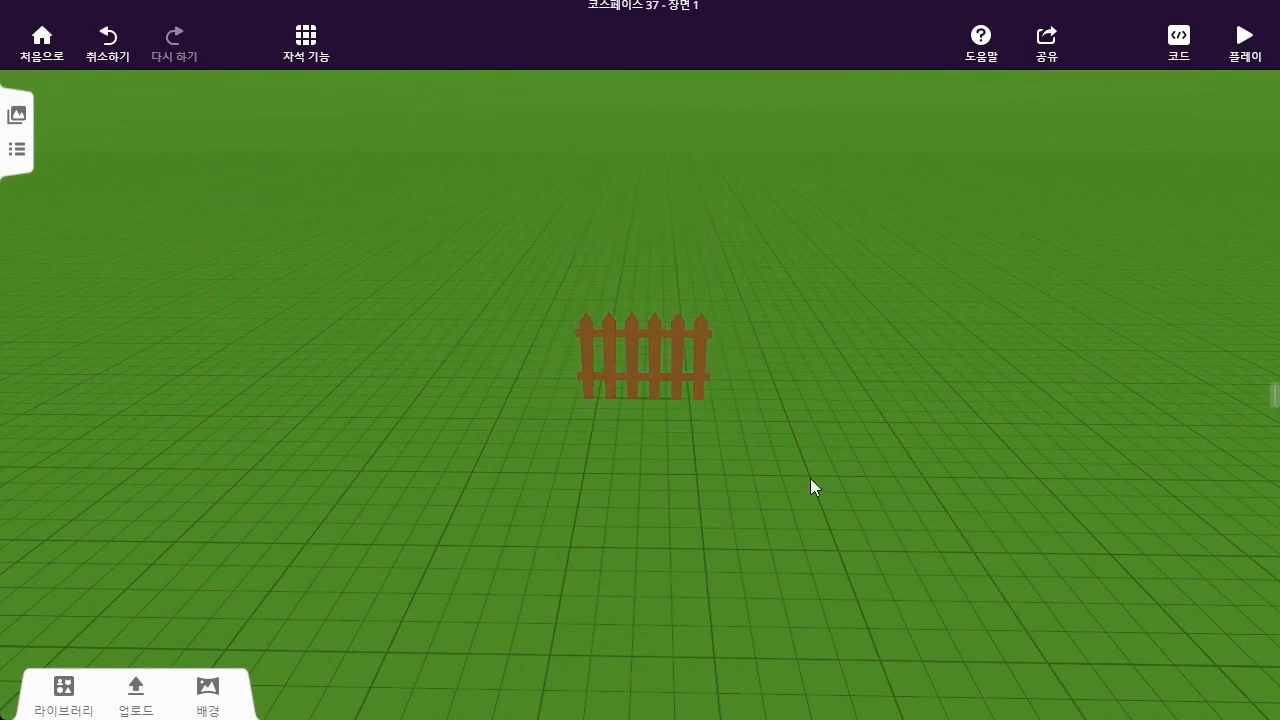
Lengthen the picket fence at both ends into one long row and move it slightly farther back
{"action": "left_click", "coordinate": [676, 377]}
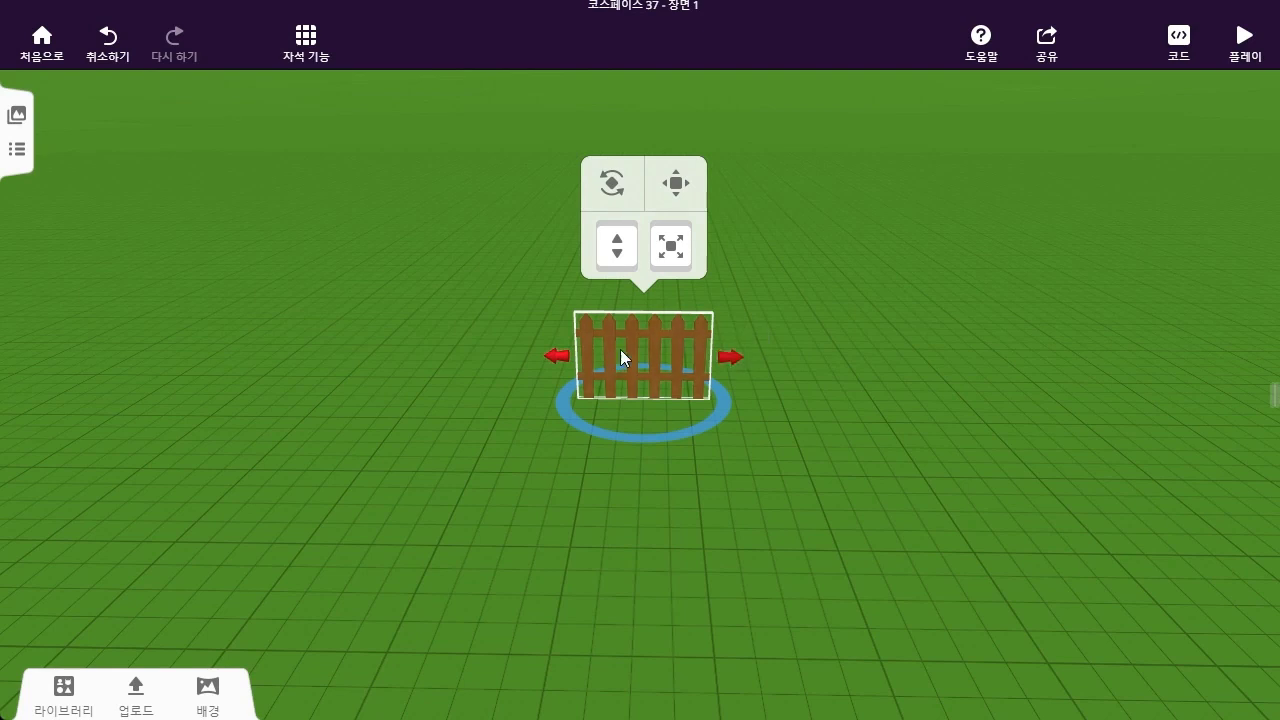
{"action": "left_click_drag", "start_coordinate": [561, 358], "coordinate": [207, 357]}
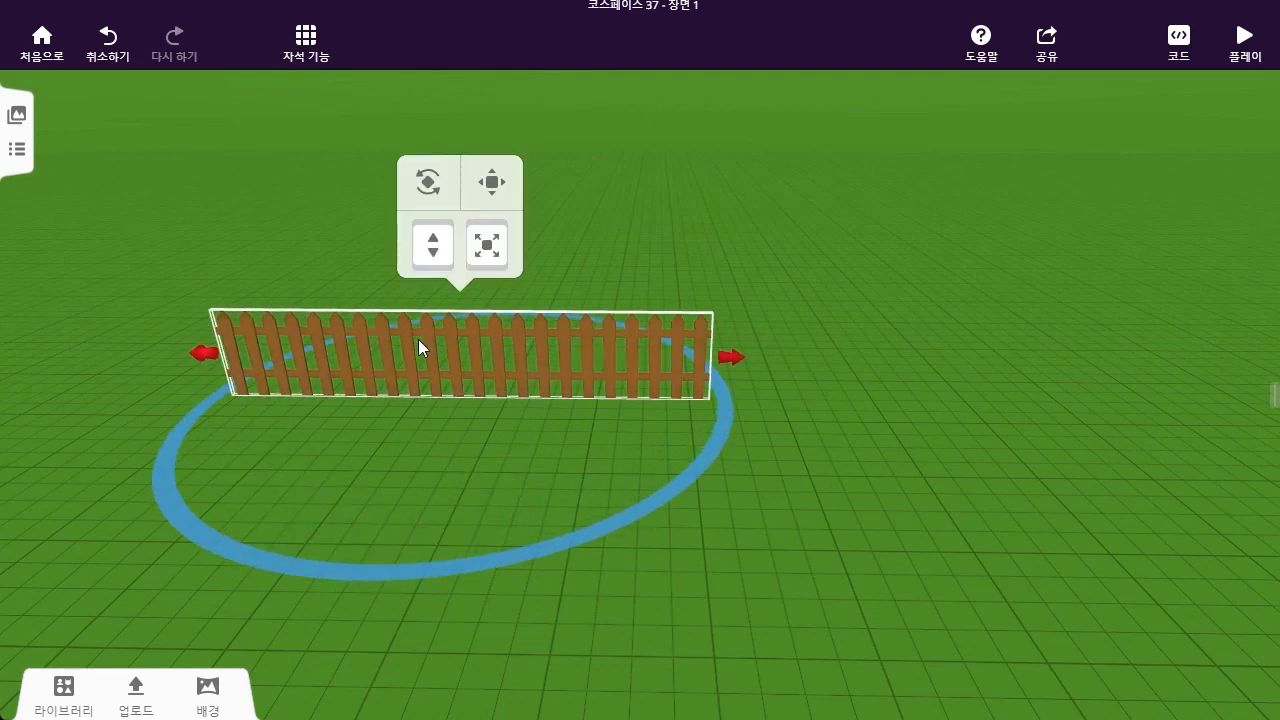
{"action": "left_click_drag", "start_coordinate": [736, 359], "coordinate": [908, 367]}
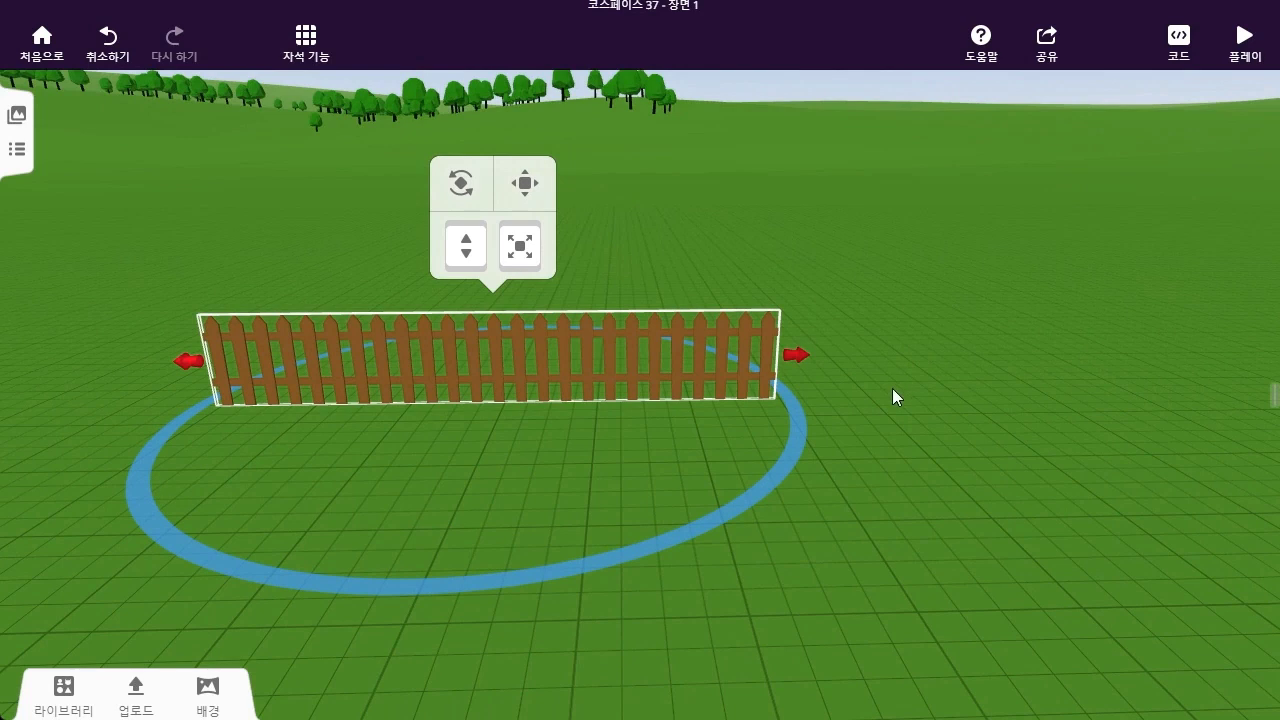
{"action": "left_click_drag", "start_coordinate": [531, 361], "coordinate": [542, 328]}
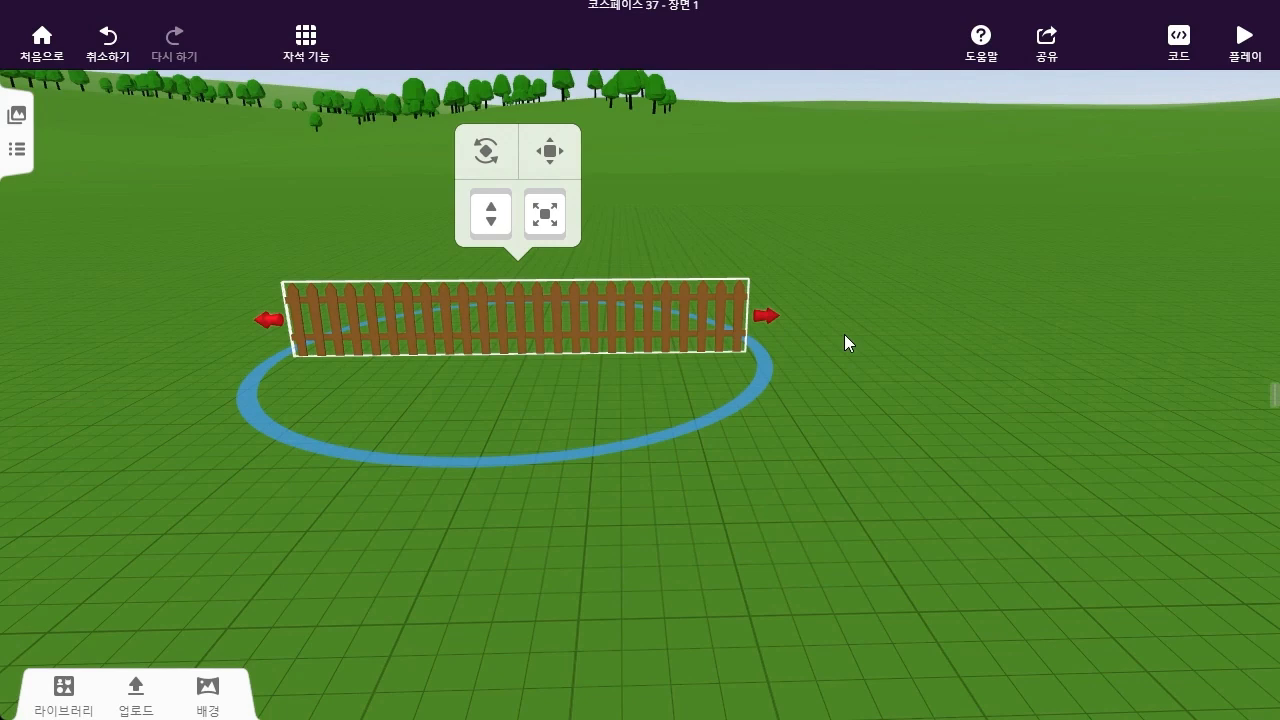
Duplicate the long picket fence and place the copy parallel to it, well in front of the original
{"action": "right_click", "coordinate": [623, 318]}
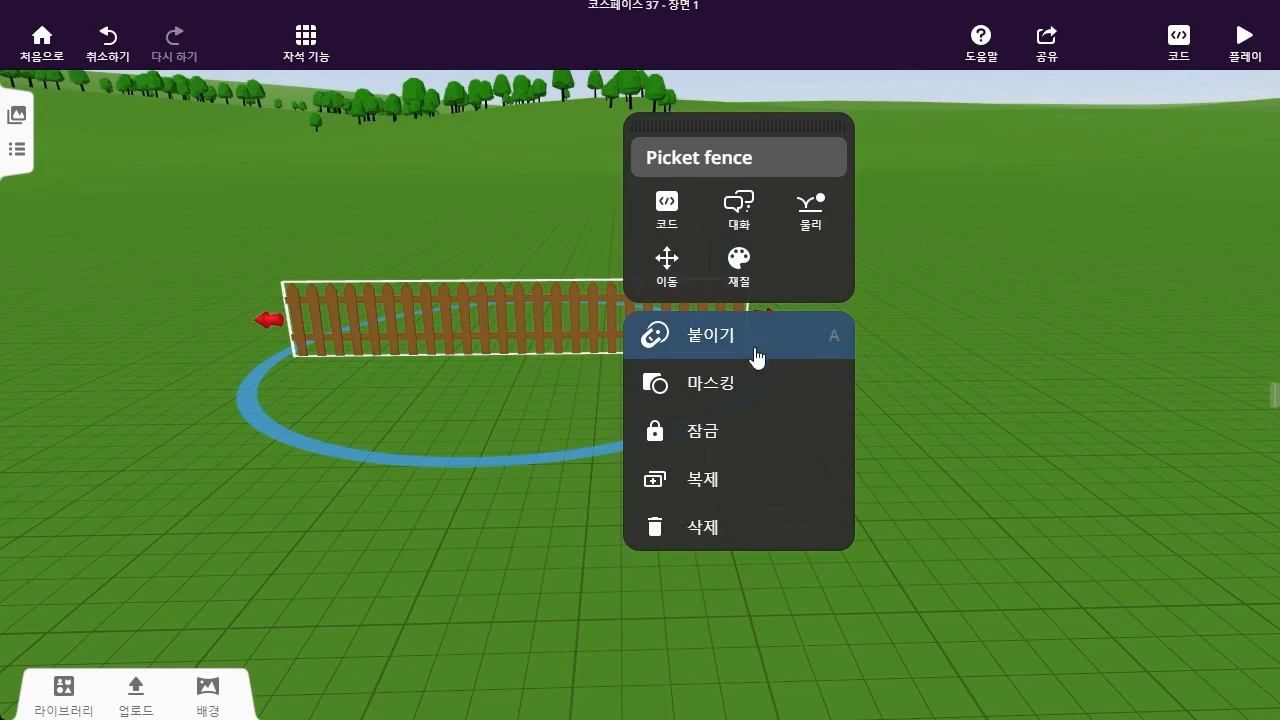
{"action": "left_click", "coordinate": [705, 480]}
{"action": "left_click_drag", "start_coordinate": [575, 343], "coordinate": [569, 462]}
{"action": "left_click_drag", "start_coordinate": [1007, 247], "coordinate": [786, 349]}
{"action": "left_click_drag", "start_coordinate": [404, 341], "coordinate": [277, 361]}
{"action": "left_click_drag", "start_coordinate": [635, 382], "coordinate": [858, 346]}
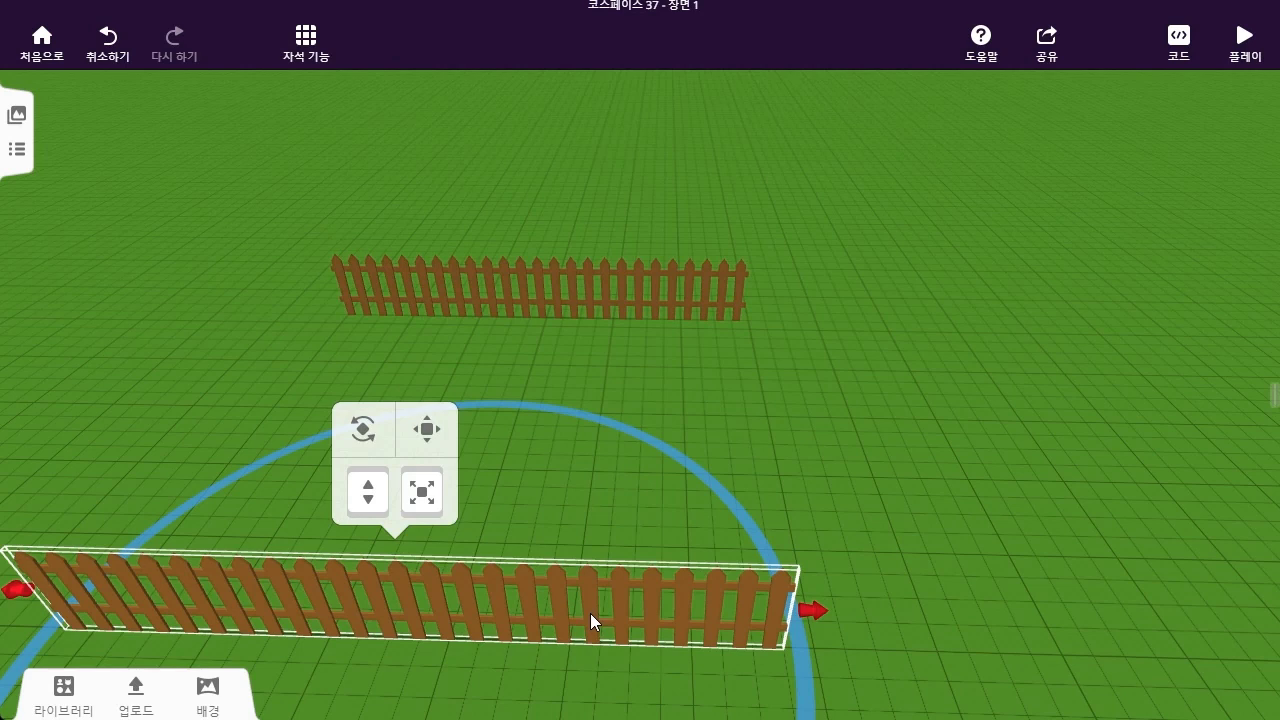
Copy the front fence, rotate the copy about 90 degrees and move it to join the left ends of both fences
{"action": "left_click_drag", "start_coordinate": [590, 613], "coordinate": [630, 409], "text": "alt"}
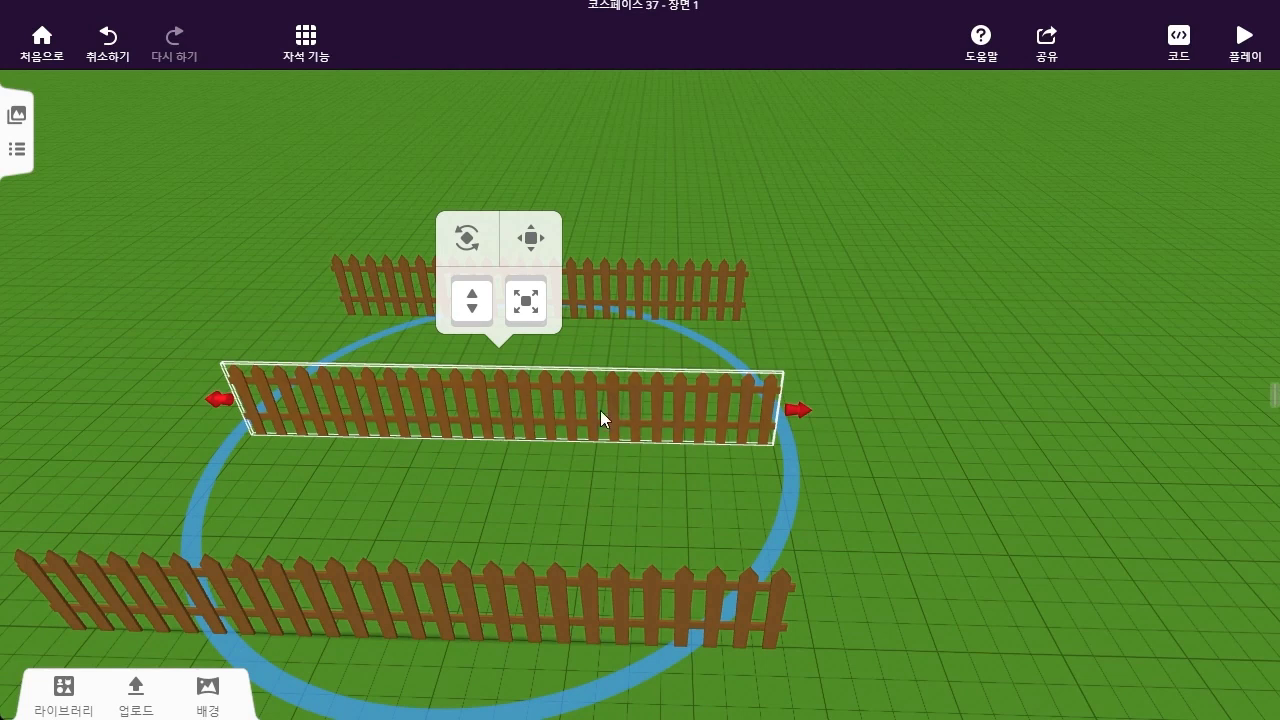
{"action": "left_click_drag", "start_coordinate": [600, 412], "coordinate": [562, 387]}
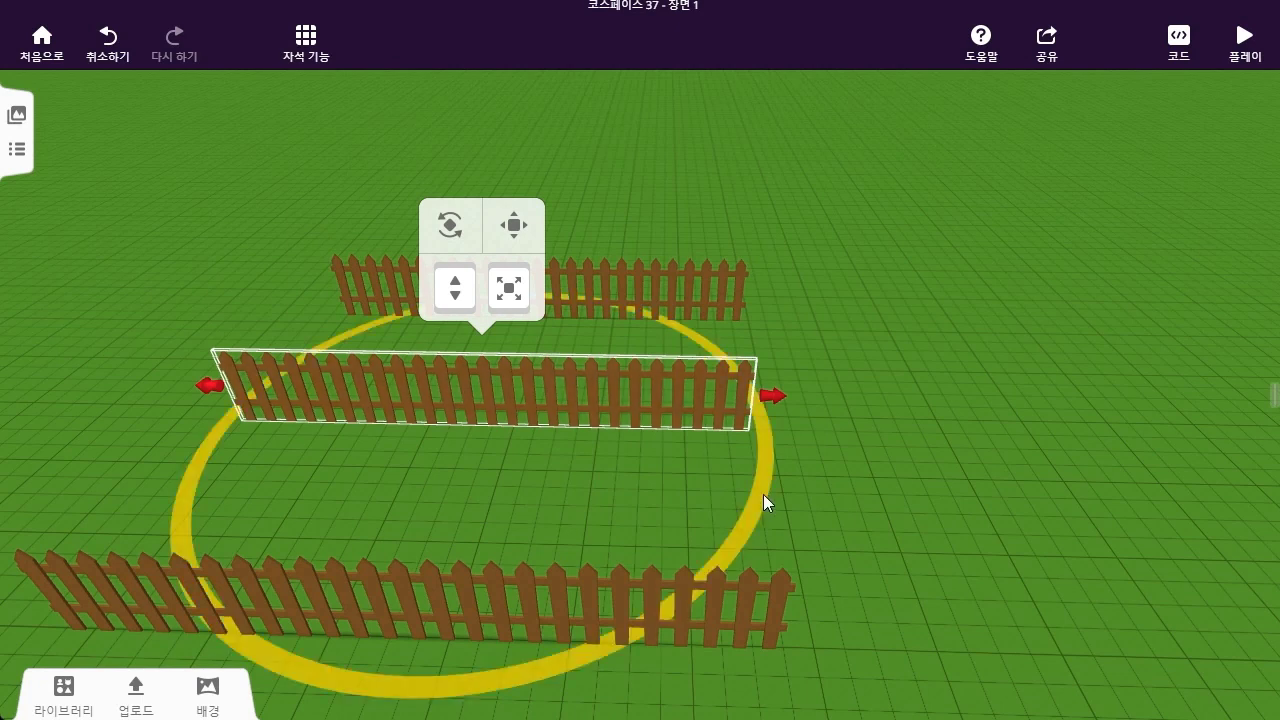
{"action": "left_click_drag", "start_coordinate": [763, 494], "coordinate": [478, 606]}
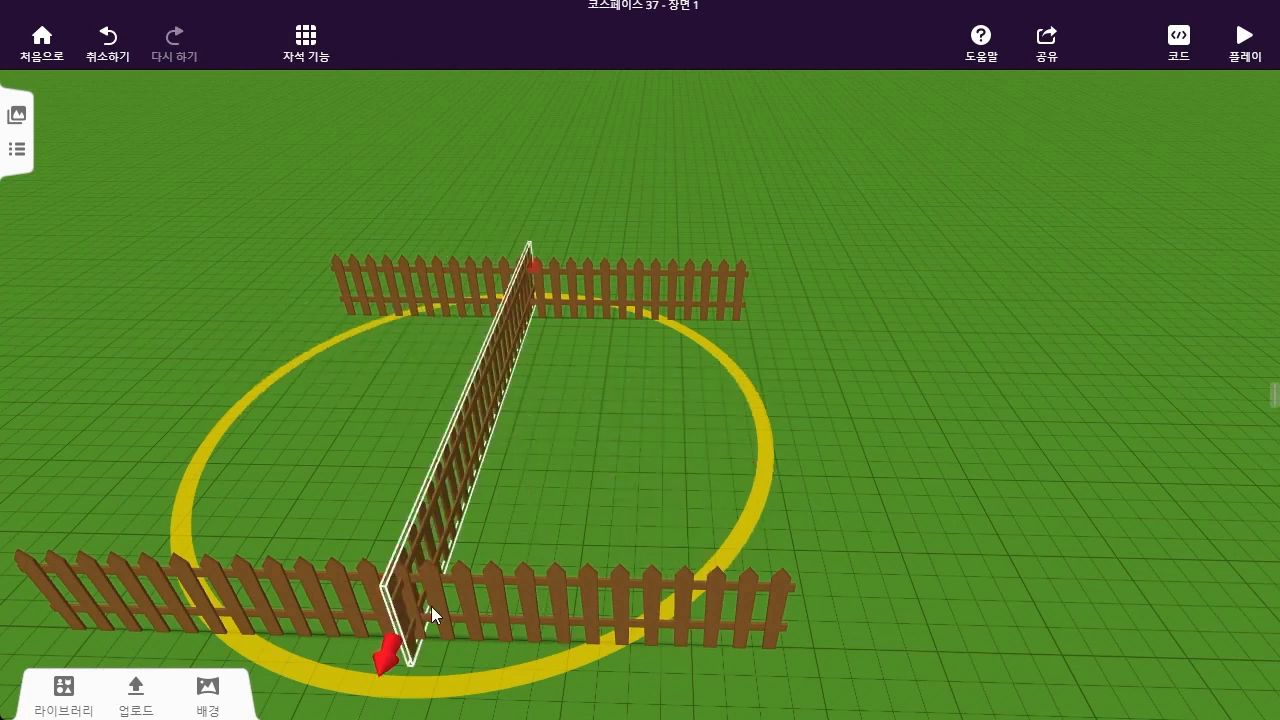
{"action": "left_click_drag", "start_coordinate": [786, 369], "coordinate": [1043, 249]}
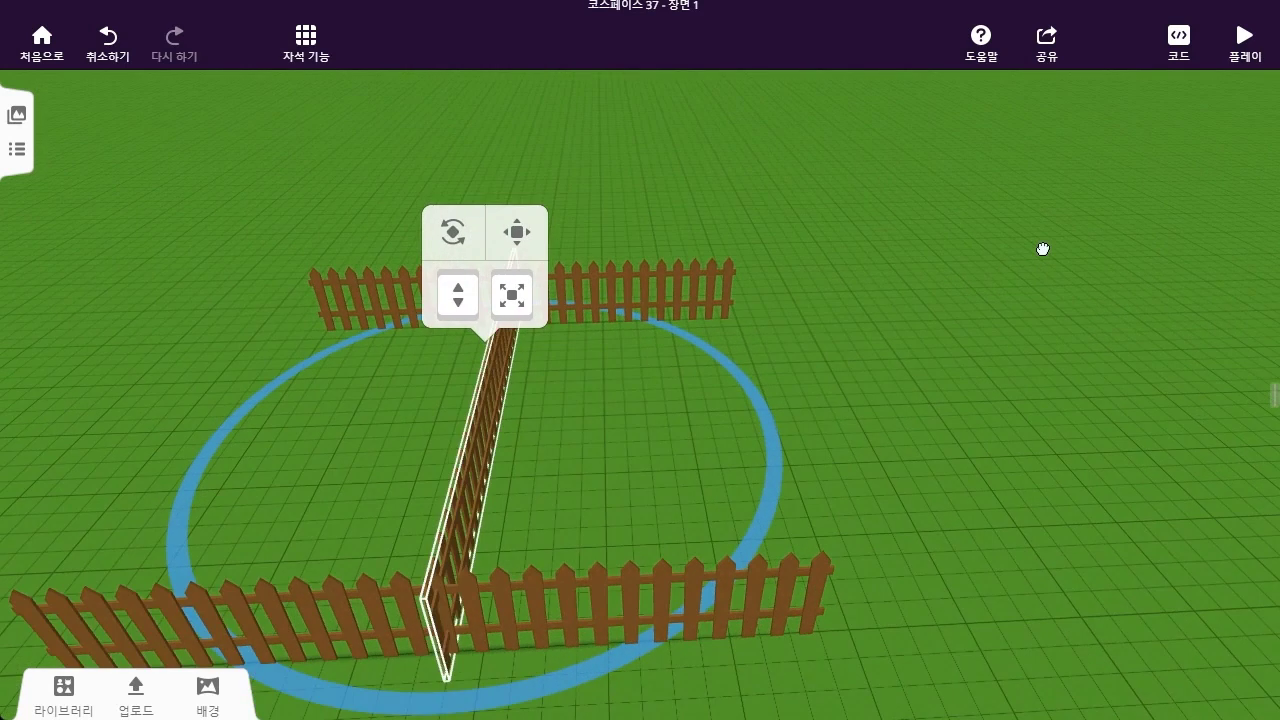
{"action": "left_click_drag", "start_coordinate": [493, 408], "coordinate": [237, 422]}
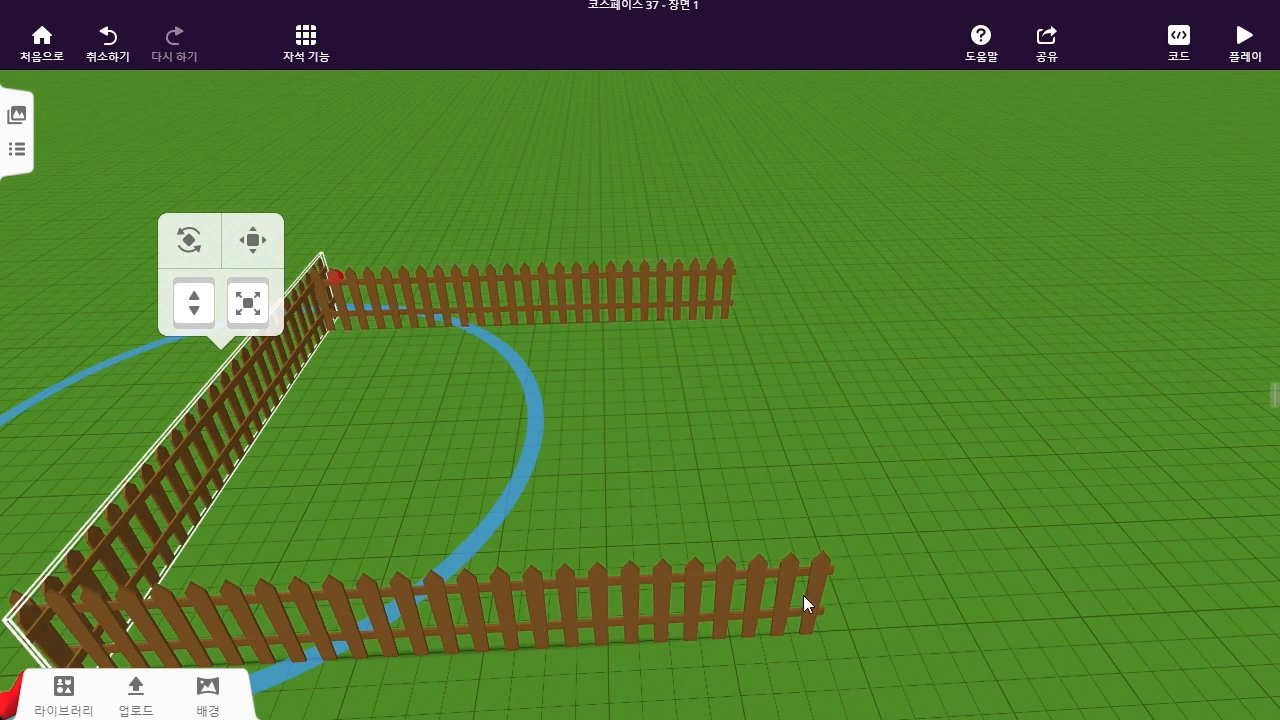
Copy the left side fence and place the copy along the right ends to close the rectangular enclosure
{"action": "left_click", "coordinate": [190, 425]}
{"action": "left_click_drag", "start_coordinate": [200, 425], "coordinate": [678, 399]}
{"action": "left_click", "coordinate": [990, 279]}
{"action": "mouse_move", "coordinate": [990, 279]}
{"action": "left_mouse_down"}
{"action": "mouse_move", "coordinate": [935, 291]}
{"action": "mouse_move", "coordinate": [972, 275]}
{"action": "left_mouse_up"}
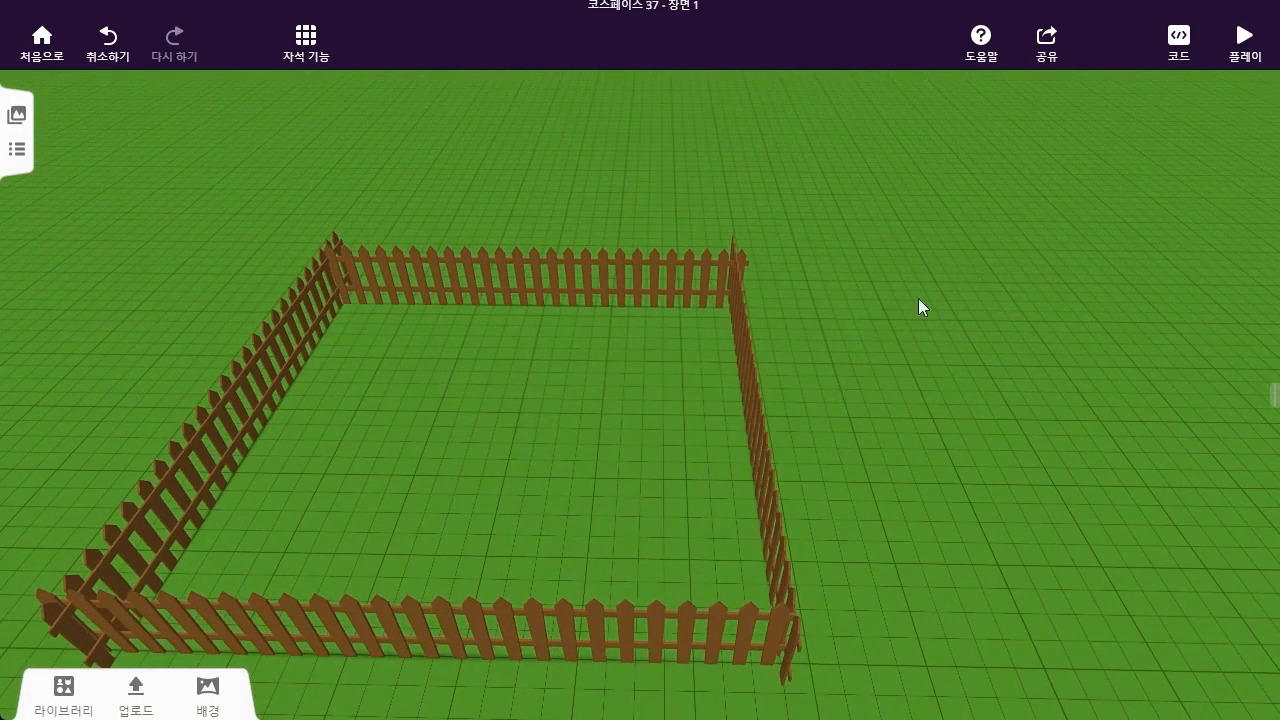
Place a rabbit from the library's animal category inside the fenced enclosure
{"action": "scroll", "coordinate": [845, 356], "scroll_direction": "down", "scroll_amount": 1}
{"action": "scroll", "coordinate": [846, 357], "scroll_direction": "down", "scroll_amount": 2}
{"action": "left_click_drag", "start_coordinate": [915, 369], "coordinate": [930, 355]}
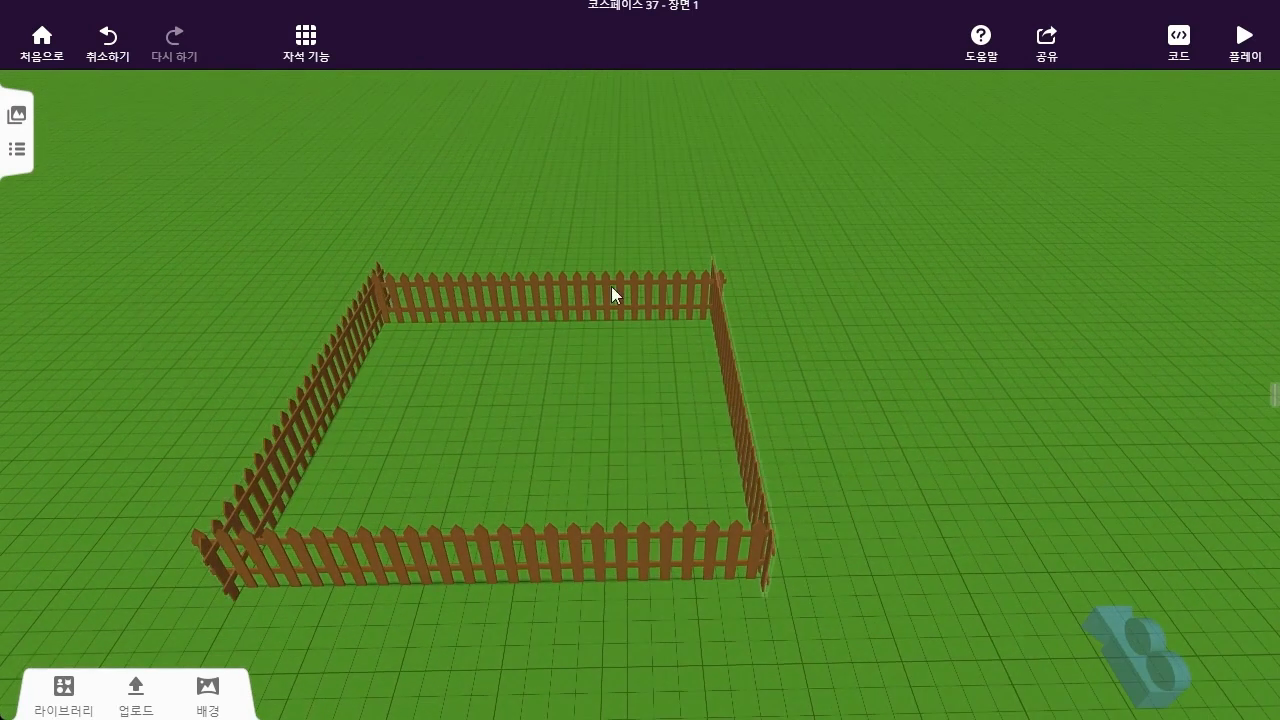
{"action": "left_click_drag", "start_coordinate": [882, 288], "coordinate": [884, 307]}
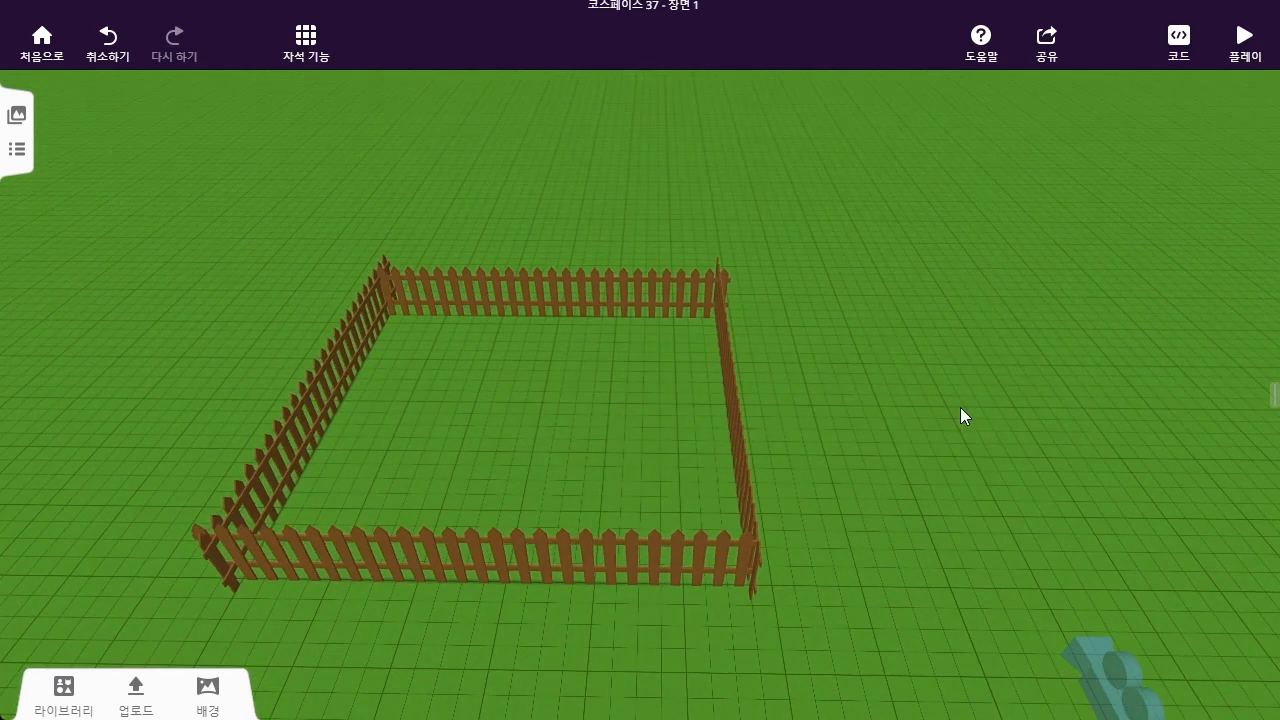
{"action": "left_click", "coordinate": [88, 699]}
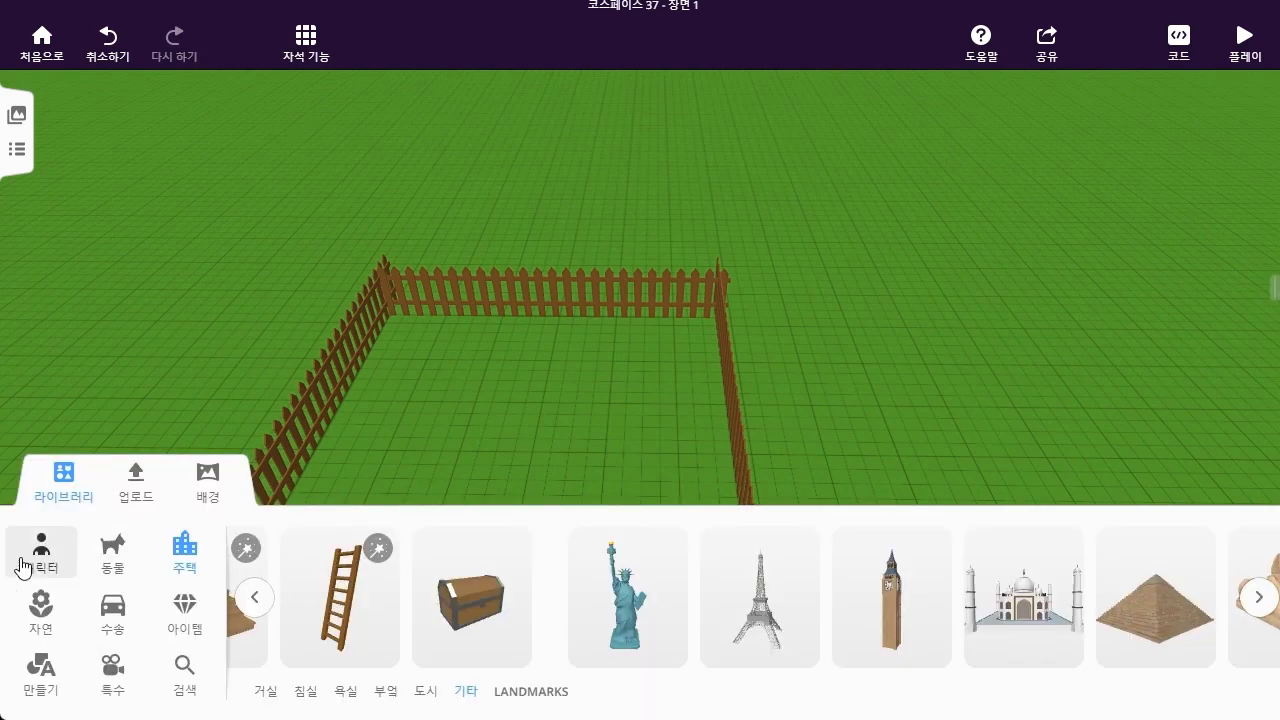
{"action": "left_click", "coordinate": [136, 557]}
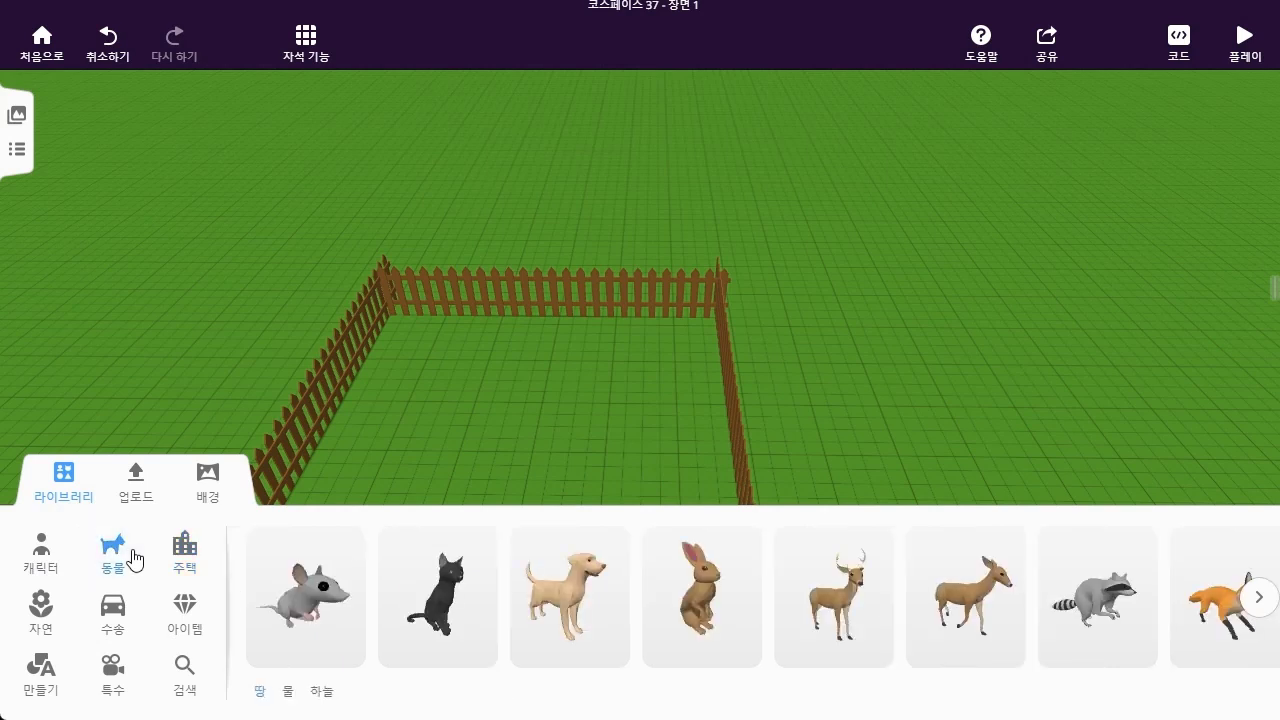
{"action": "left_click_drag", "start_coordinate": [702, 590], "coordinate": [601, 390]}
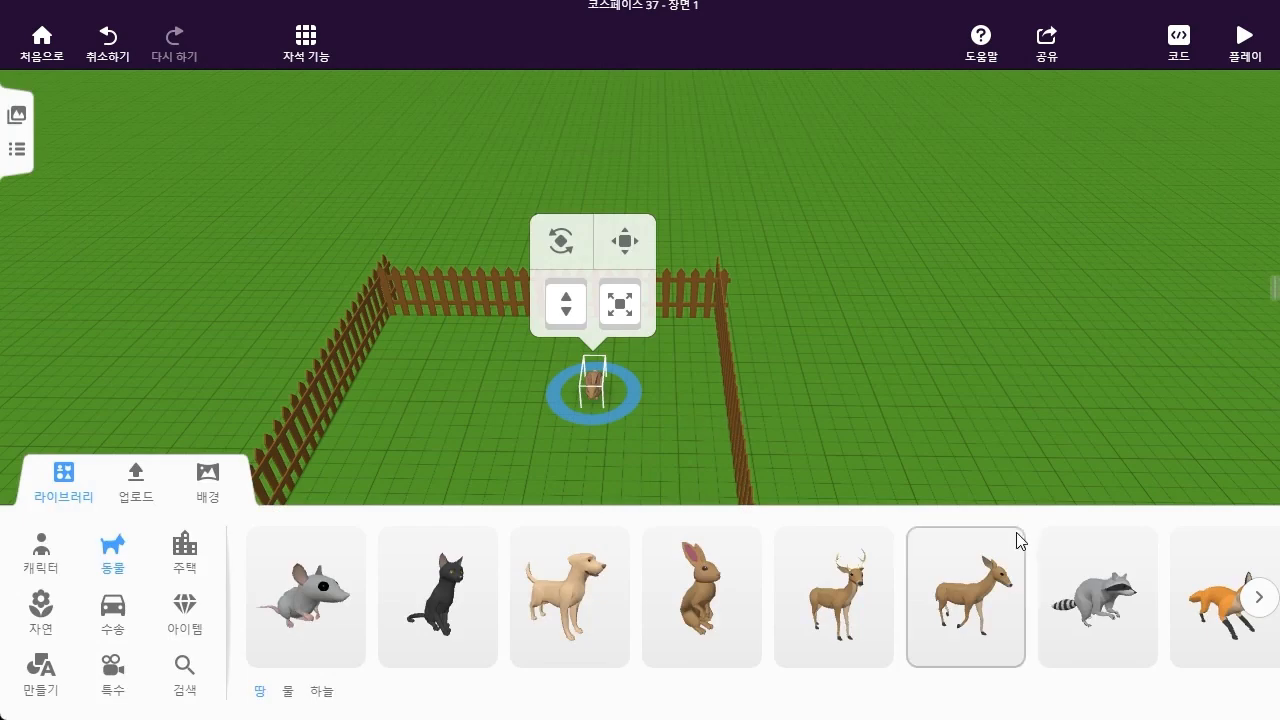
Add a brown hen and a squirrel from the land animals inside the enclosure
{"action": "left_click", "coordinate": [1272, 604]}
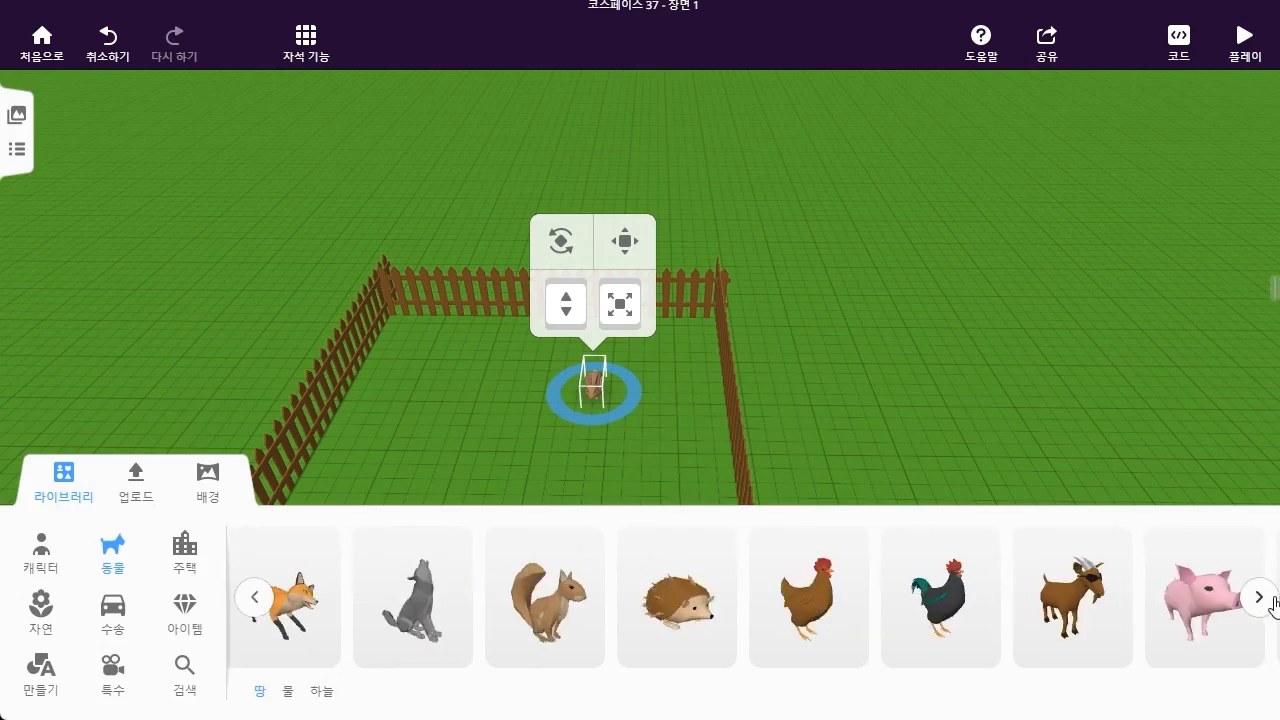
{"action": "left_click_drag", "start_coordinate": [808, 600], "coordinate": [463, 397]}
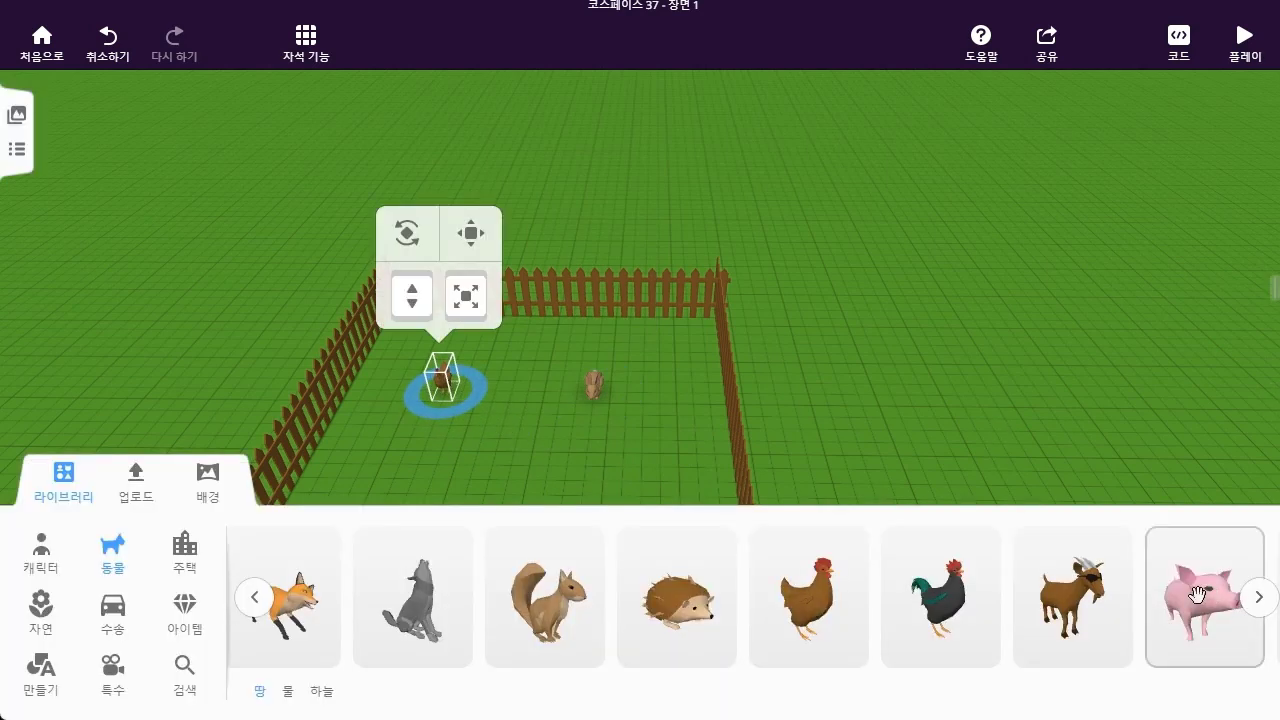
{"action": "left_click_drag", "start_coordinate": [545, 597], "coordinate": [551, 438]}
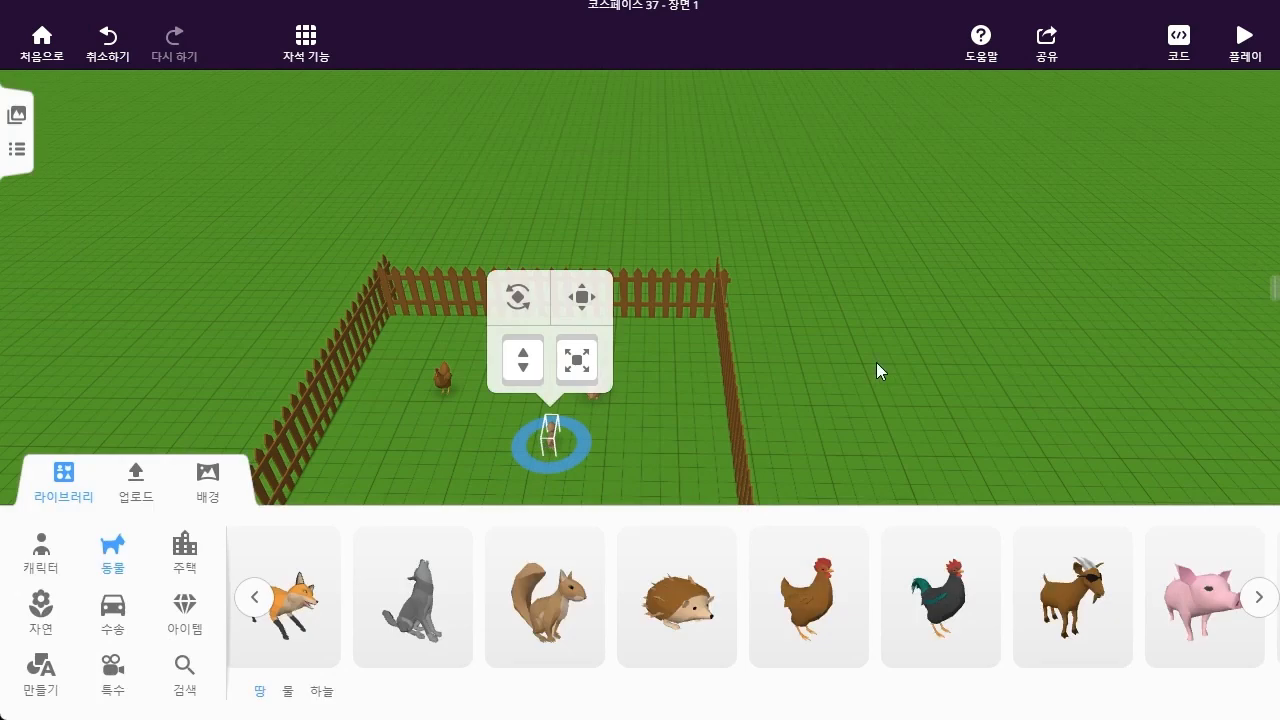
Add a sheep inside the enclosure near the left fence and close the library
{"action": "left_click", "coordinate": [1258, 596]}
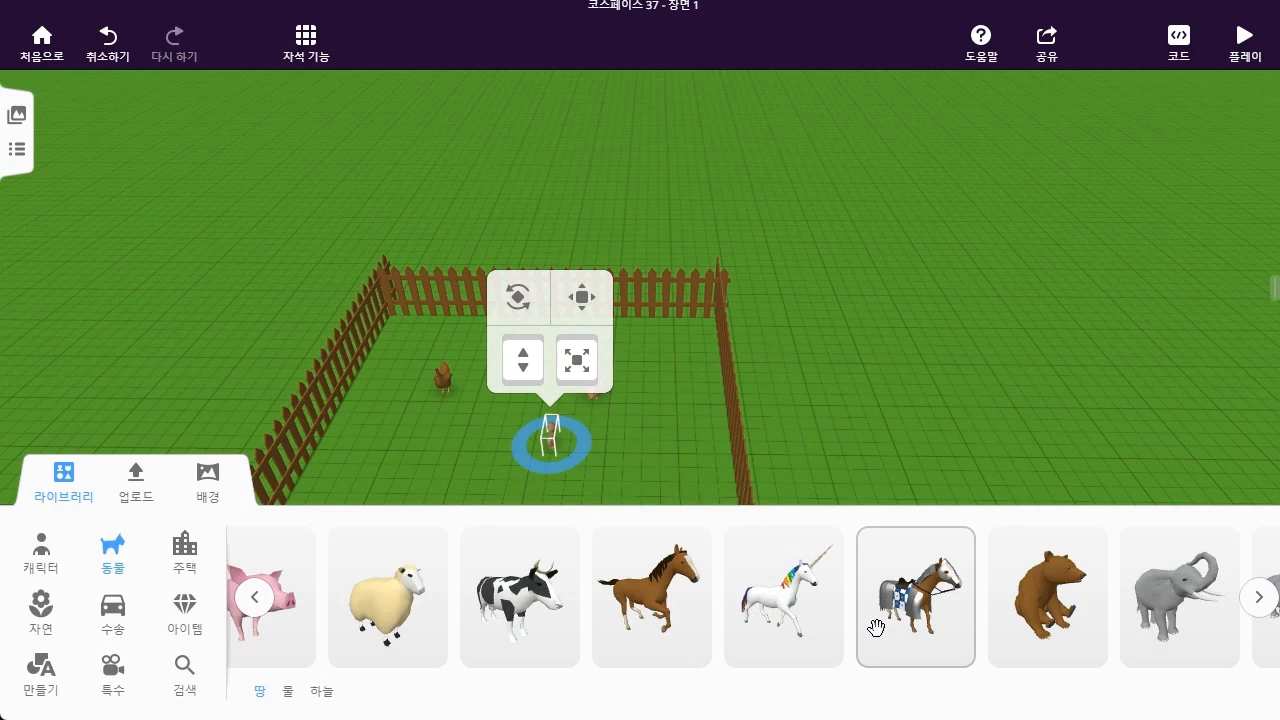
{"action": "left_click_drag", "start_coordinate": [386, 608], "coordinate": [412, 432]}
{"action": "left_click", "coordinate": [837, 336]}
{"action": "left_click_drag", "start_coordinate": [841, 330], "coordinate": [841, 300]}
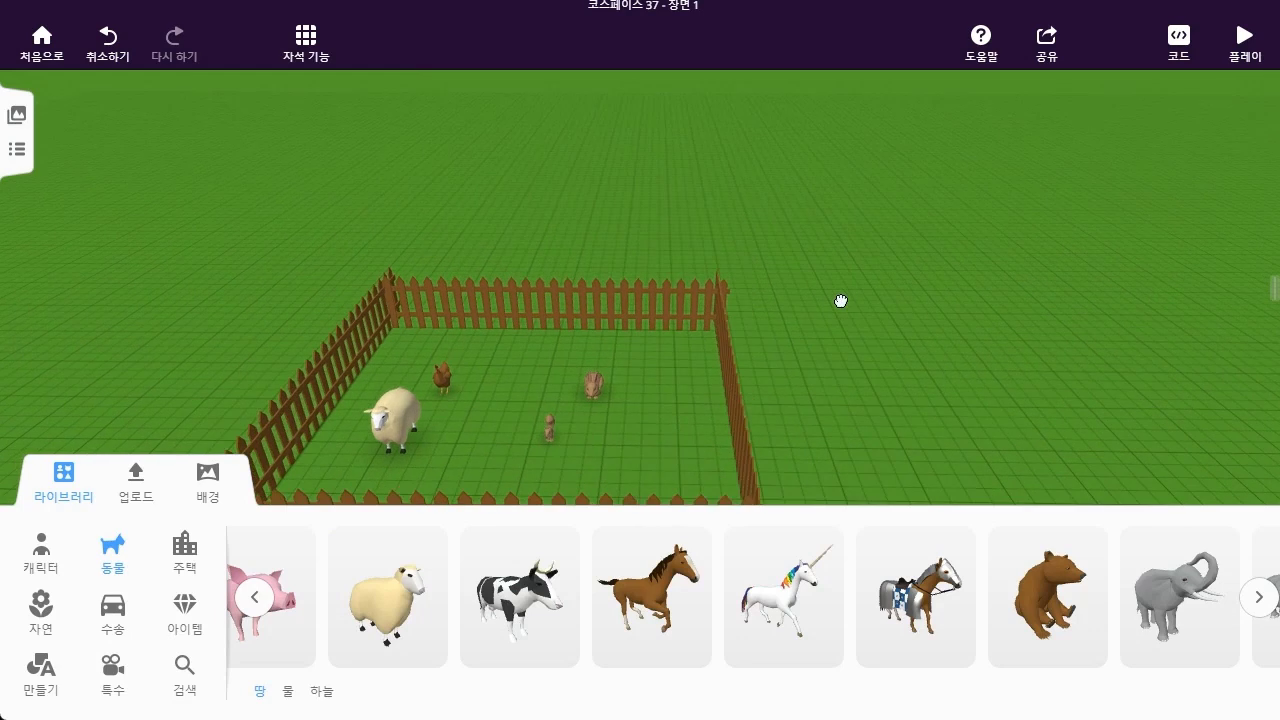
{"action": "left_click", "coordinate": [66, 490]}
Move the hen and the rabbit farther back and adjust the squirrel and sheep slightly so the animals are spread out
{"action": "left_click_drag", "start_coordinate": [453, 379], "coordinate": [472, 341]}
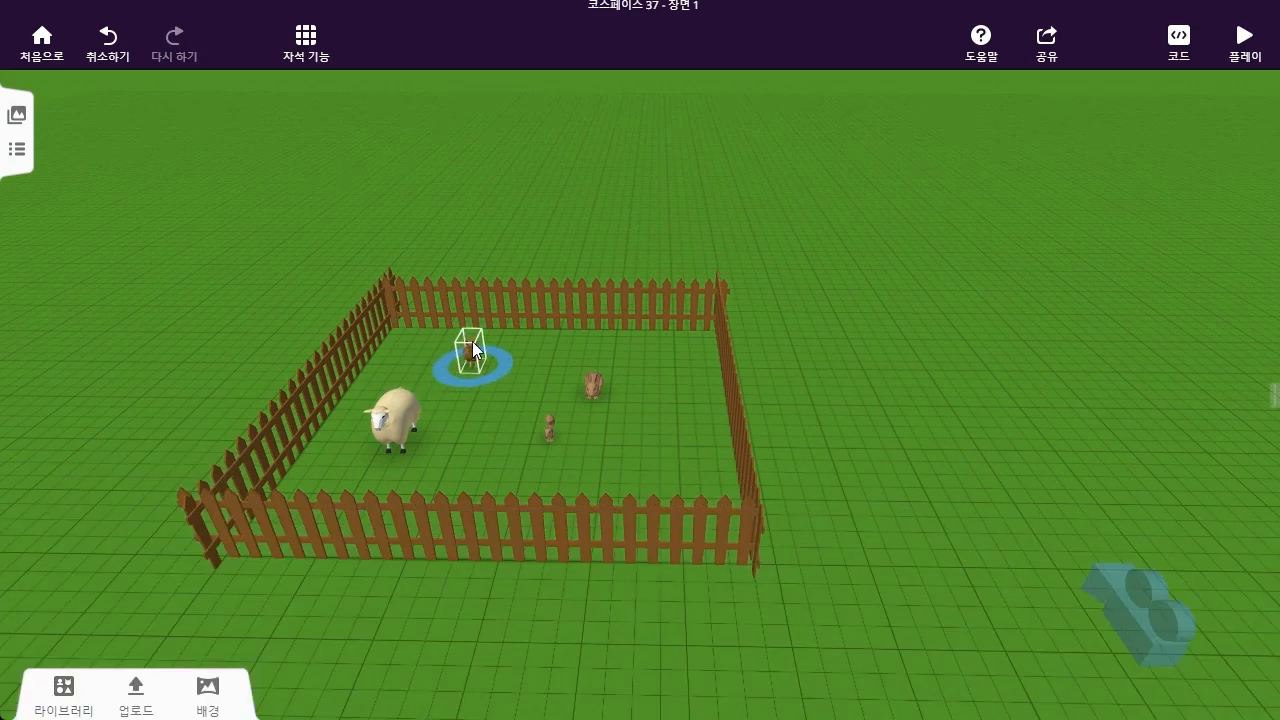
{"action": "left_click_drag", "start_coordinate": [594, 385], "coordinate": [597, 353]}
{"action": "mouse_move", "coordinate": [546, 424]}
{"action": "left_mouse_down"}
{"action": "mouse_move", "coordinate": [583, 414]}
{"action": "mouse_move", "coordinate": [561, 423]}
{"action": "left_mouse_up"}
{"action": "left_click", "coordinate": [421, 438]}
Move the camera in front of the enclosure's front fence and preview the scene in play mode
{"action": "left_click_drag", "start_coordinate": [855, 425], "coordinate": [756, 430]}
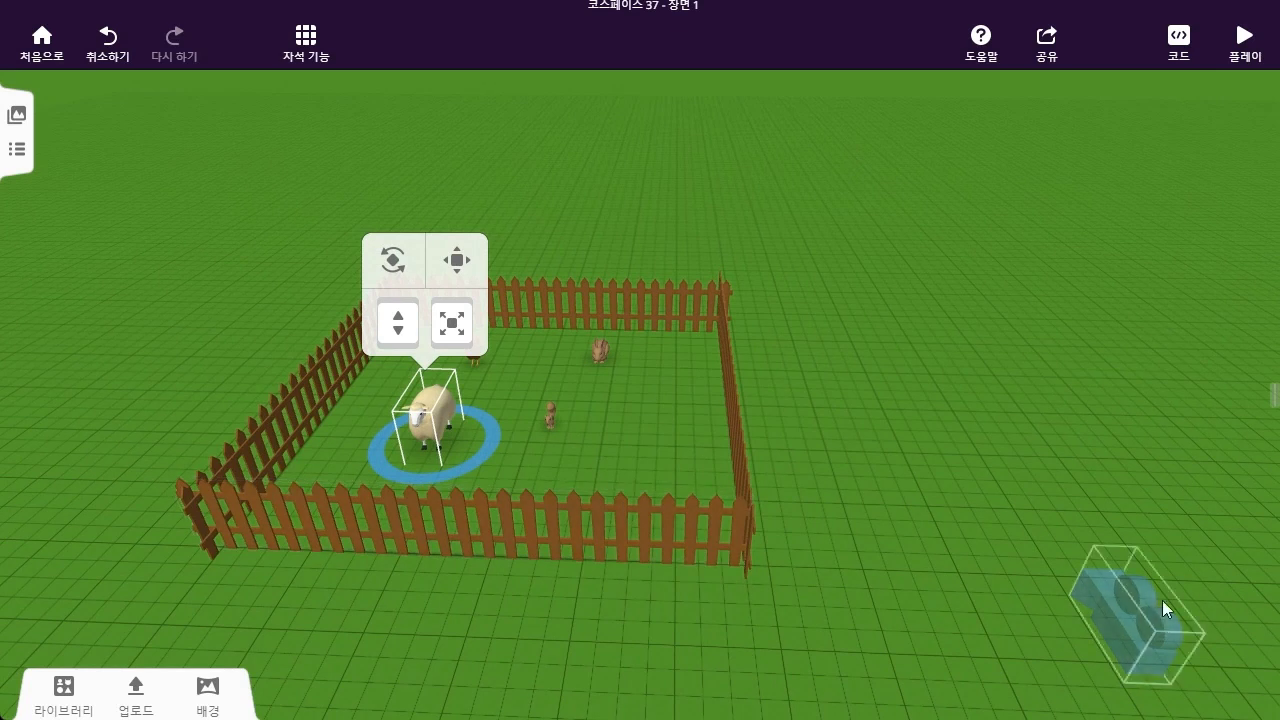
{"action": "left_click_drag", "start_coordinate": [1163, 623], "coordinate": [327, 621]}
{"action": "left_click_drag", "start_coordinate": [738, 603], "coordinate": [794, 540]}
{"action": "left_click", "coordinate": [440, 413]}
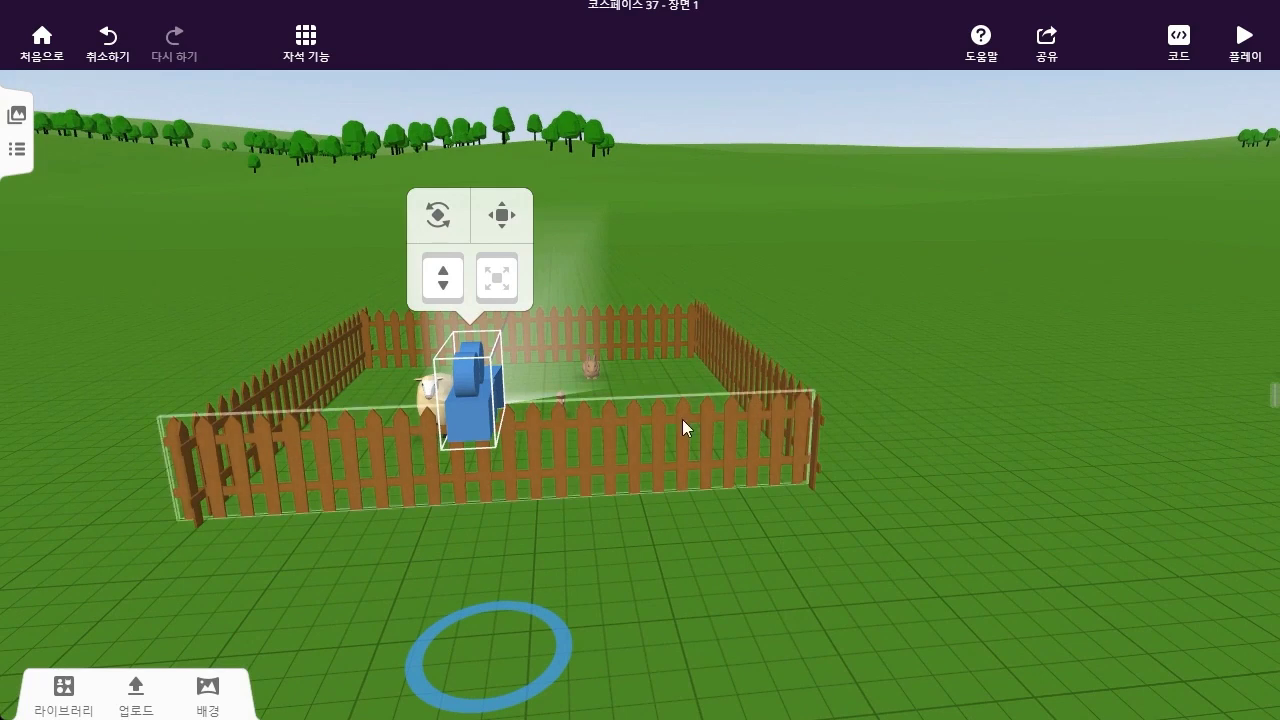
{"action": "left_click", "coordinate": [1230, 50]}
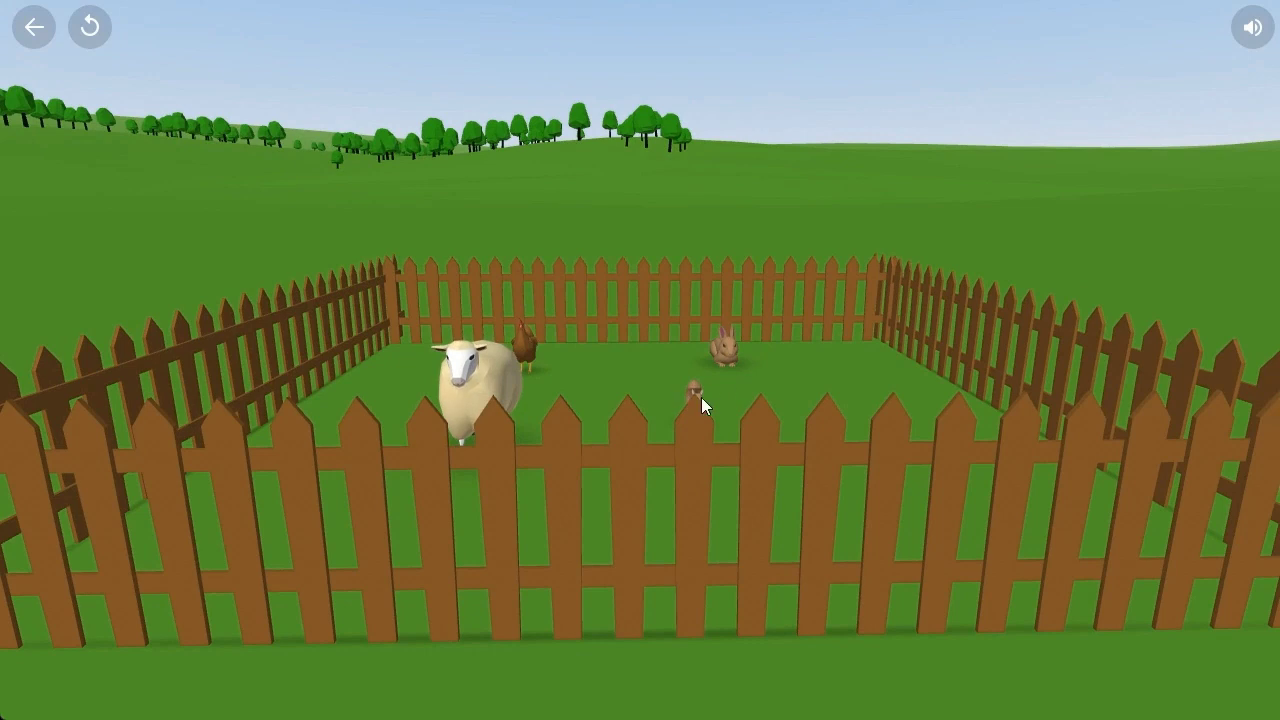
{"action": "left_click", "coordinate": [31, 29]}
Raise the camera well above the fence, open its camera settings and preview the scene again
{"action": "left_click_drag", "start_coordinate": [367, 543], "coordinate": [306, 565]}
{"action": "left_click", "coordinate": [331, 424]}
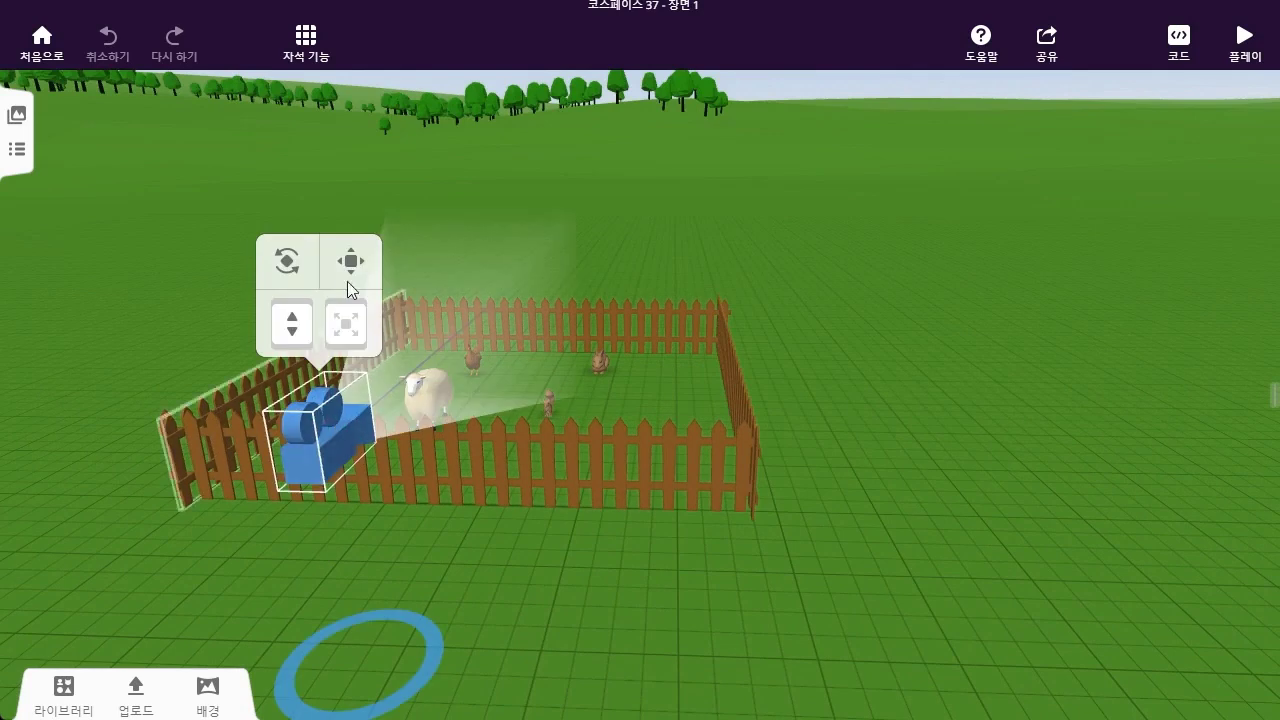
{"action": "left_click_drag", "start_coordinate": [297, 328], "coordinate": [252, 126]}
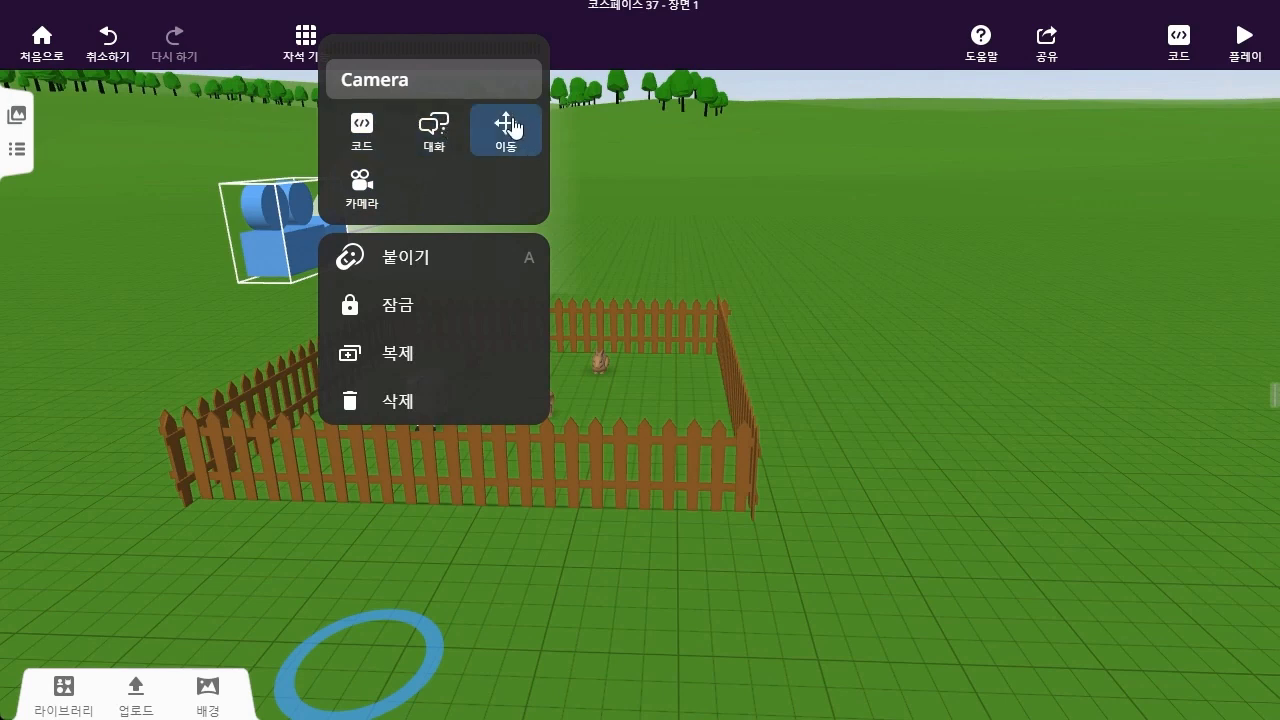
{"action": "left_click", "coordinate": [365, 187]}
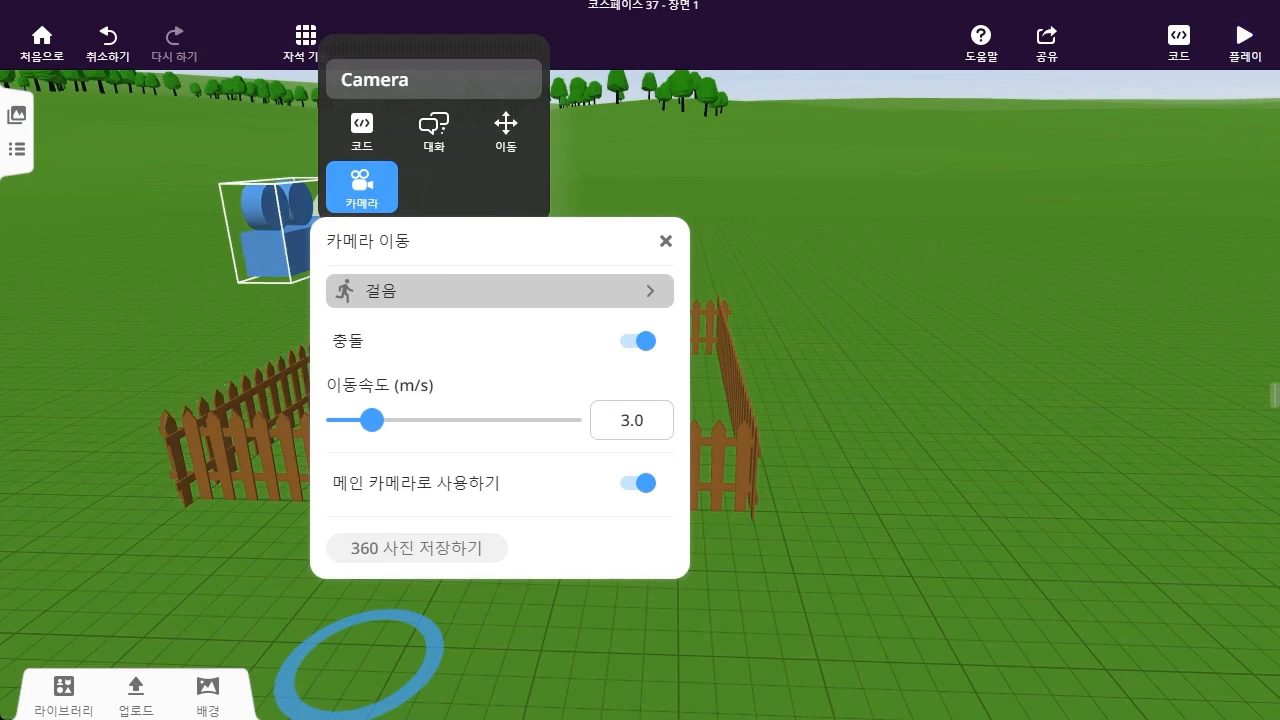
{"action": "left_click", "coordinate": [1258, 50]}
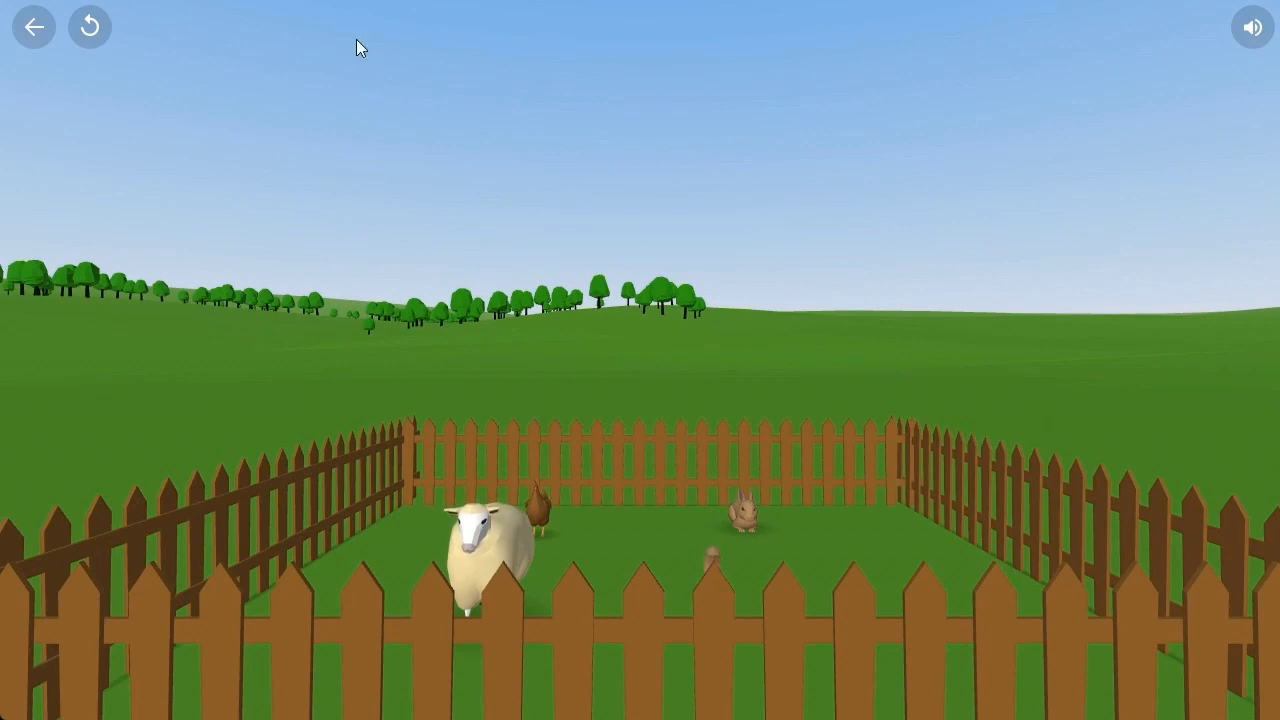
{"action": "left_click", "coordinate": [34, 28]}
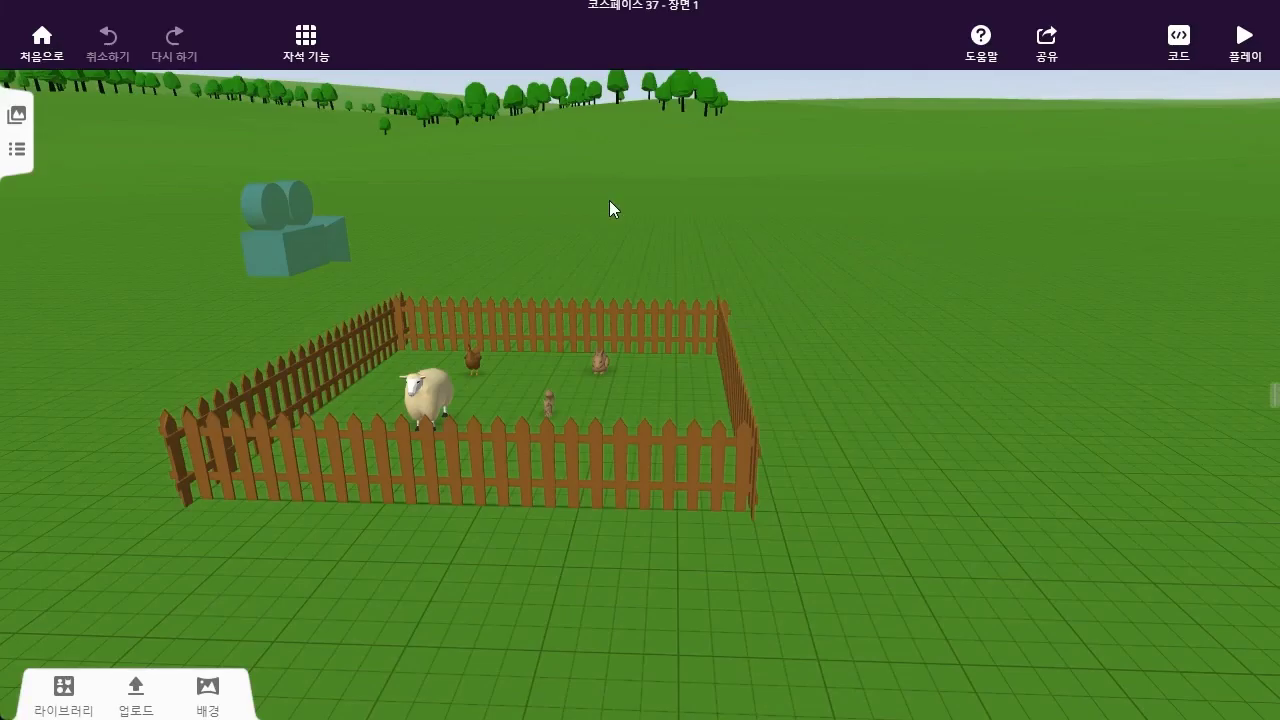
Set the camera's movement mode to flying (비행) and preview the enclosure from above in play mode
{"action": "left_click", "coordinate": [307, 241]}
{"action": "left_click", "coordinate": [351, 198]}
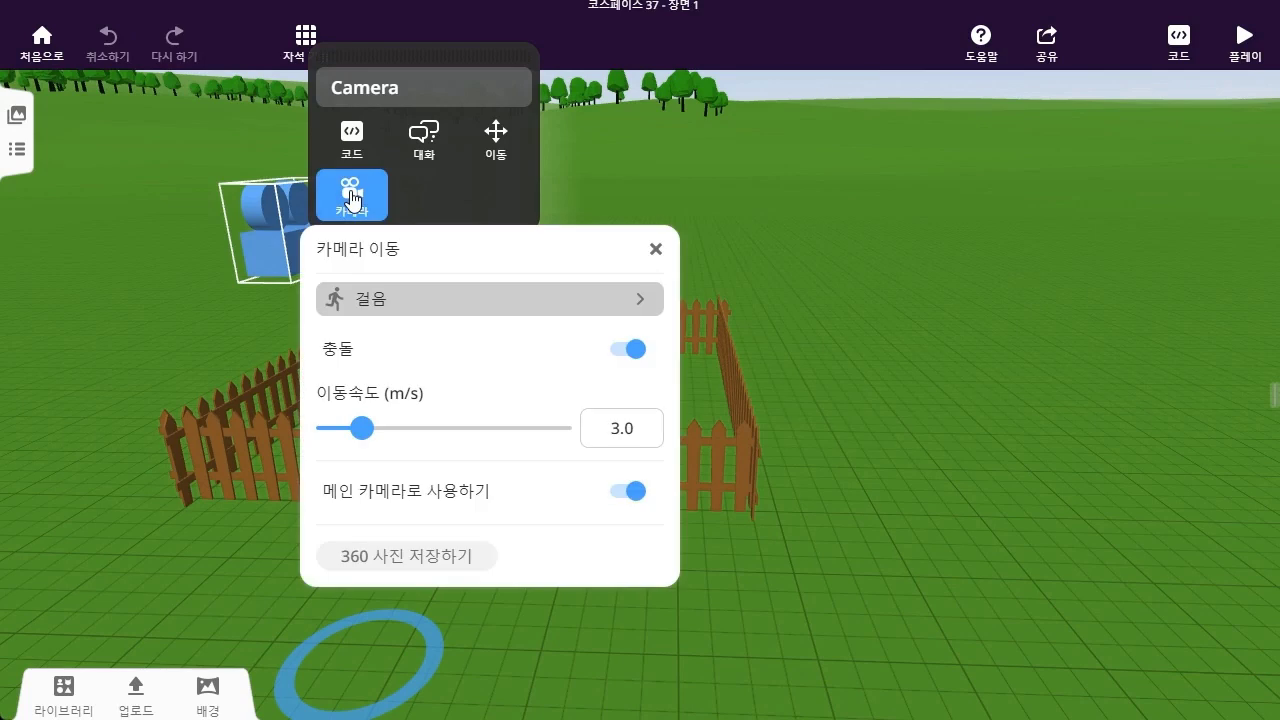
{"action": "left_click", "coordinate": [531, 304]}
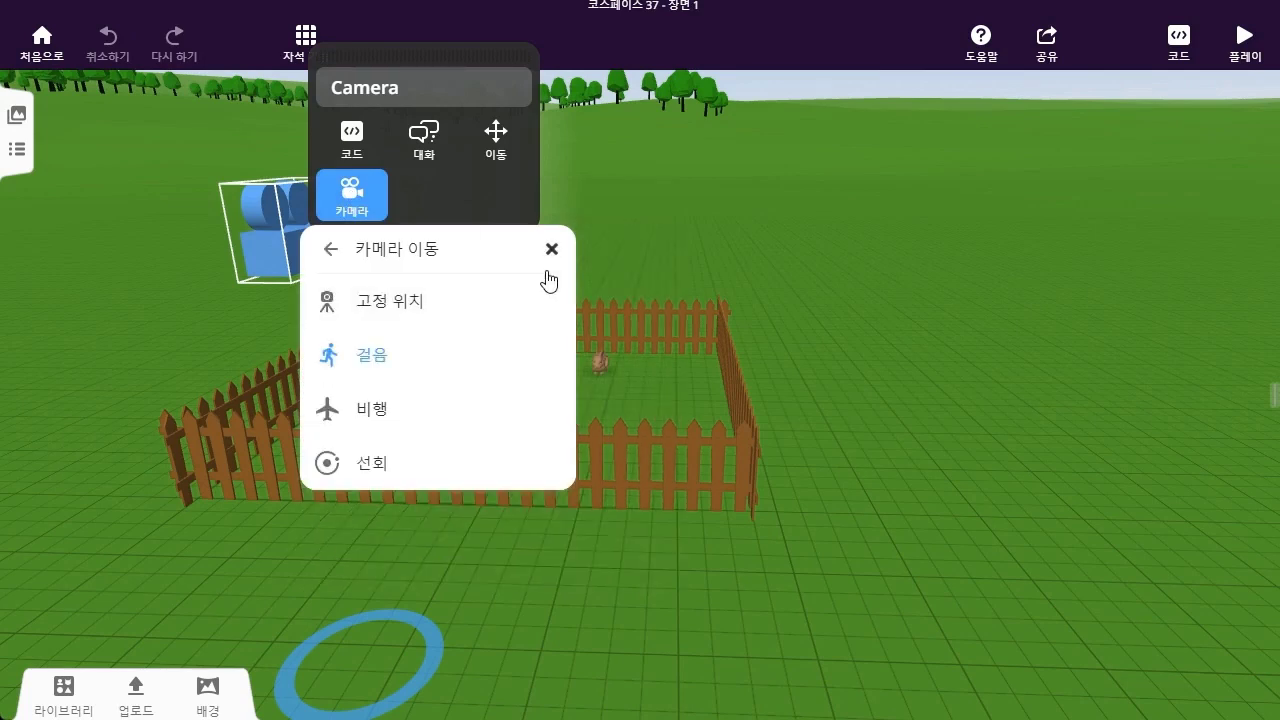
{"action": "left_click", "coordinate": [430, 425]}
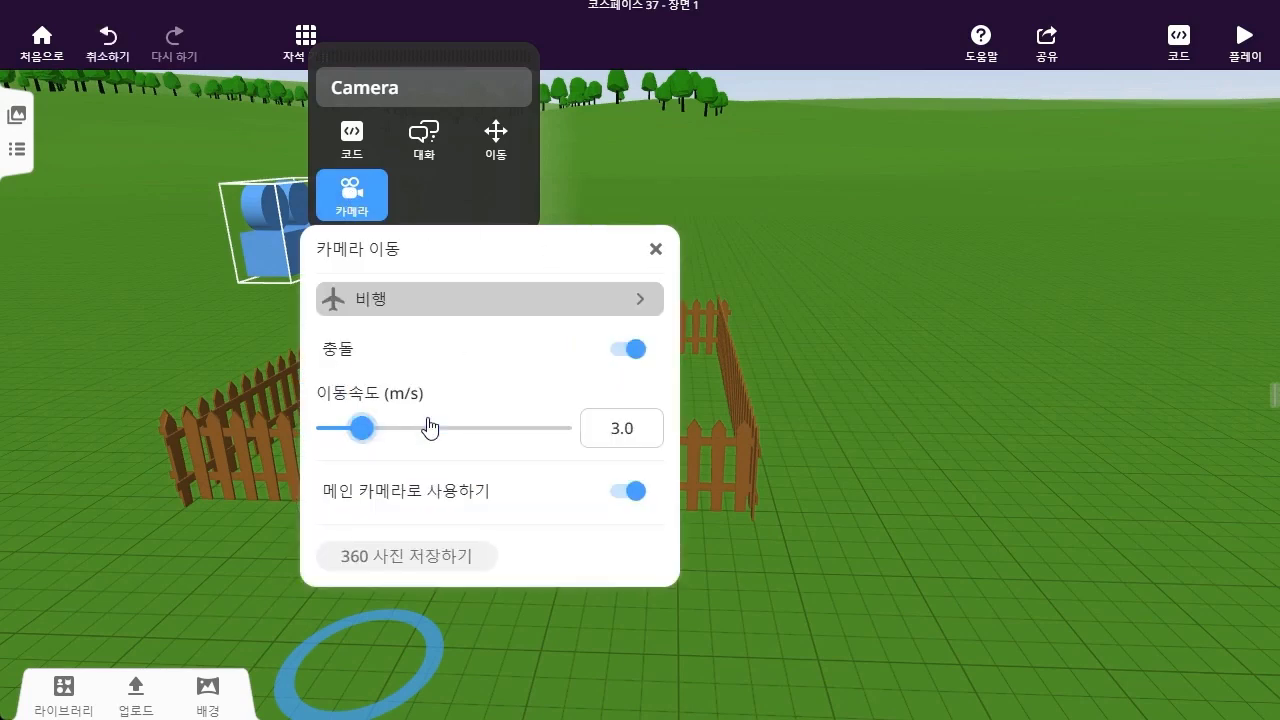
{"action": "left_click", "coordinate": [937, 375]}
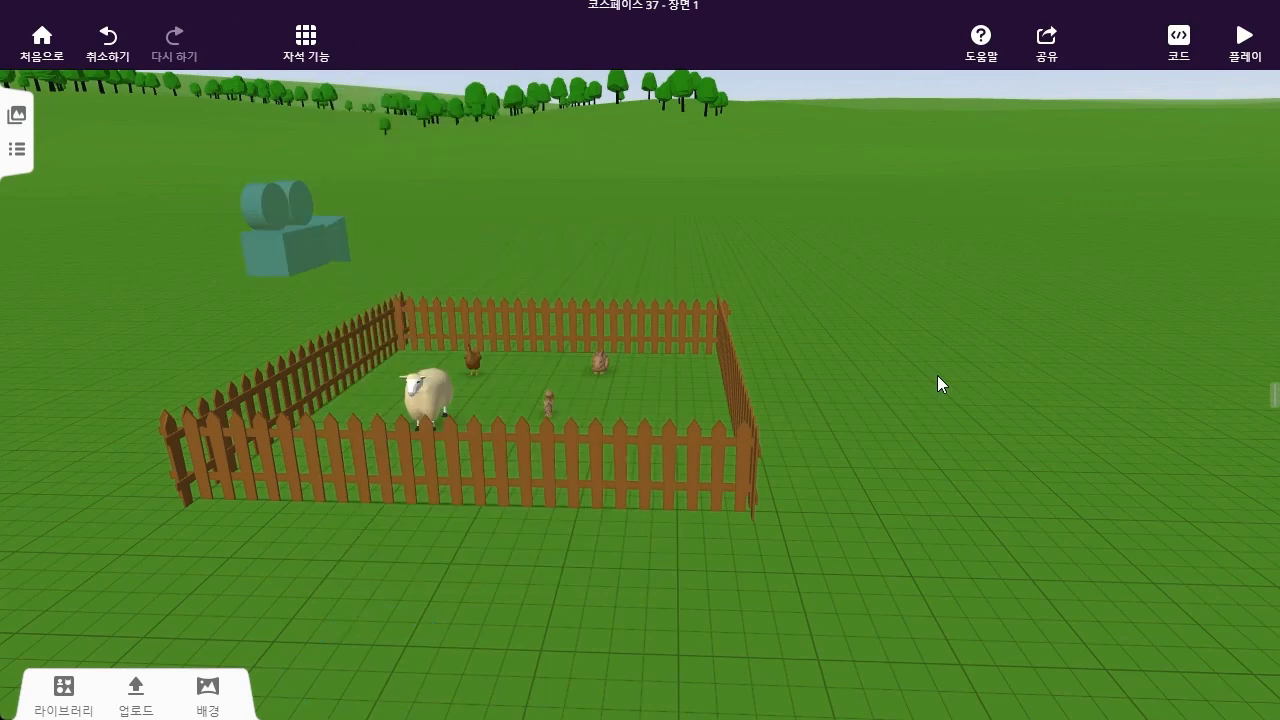
{"action": "left_click", "coordinate": [1267, 42]}
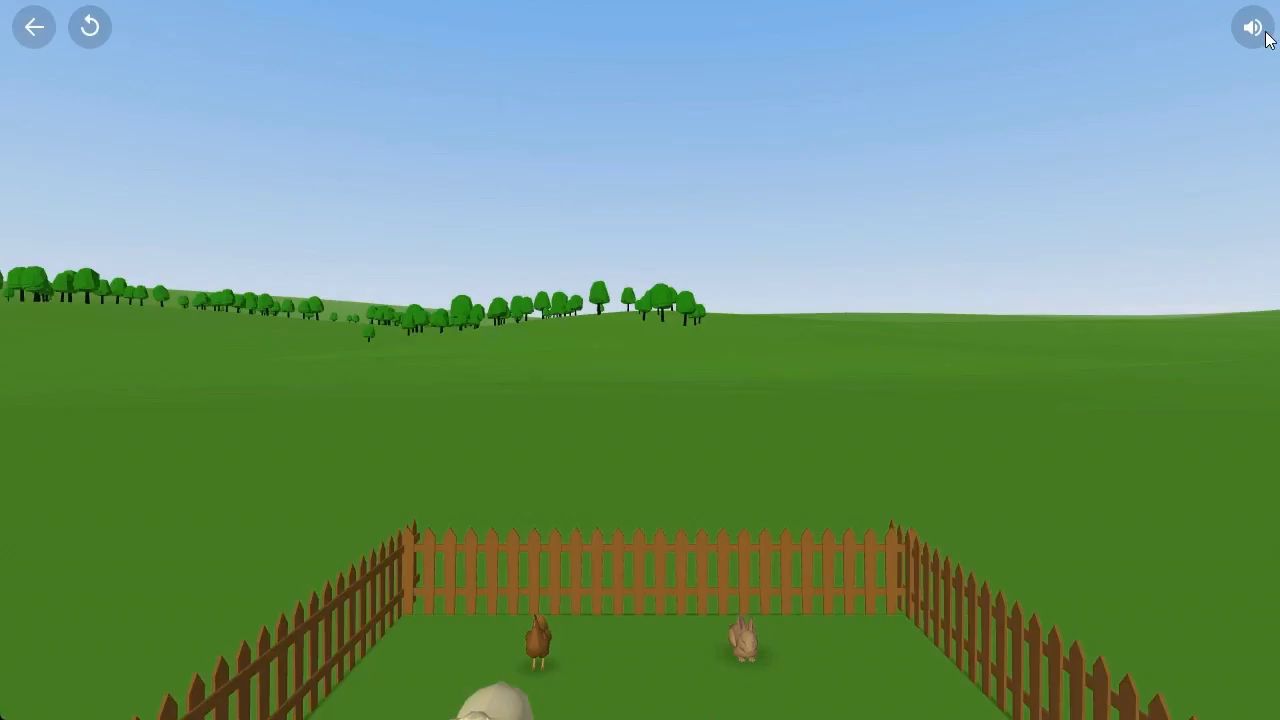
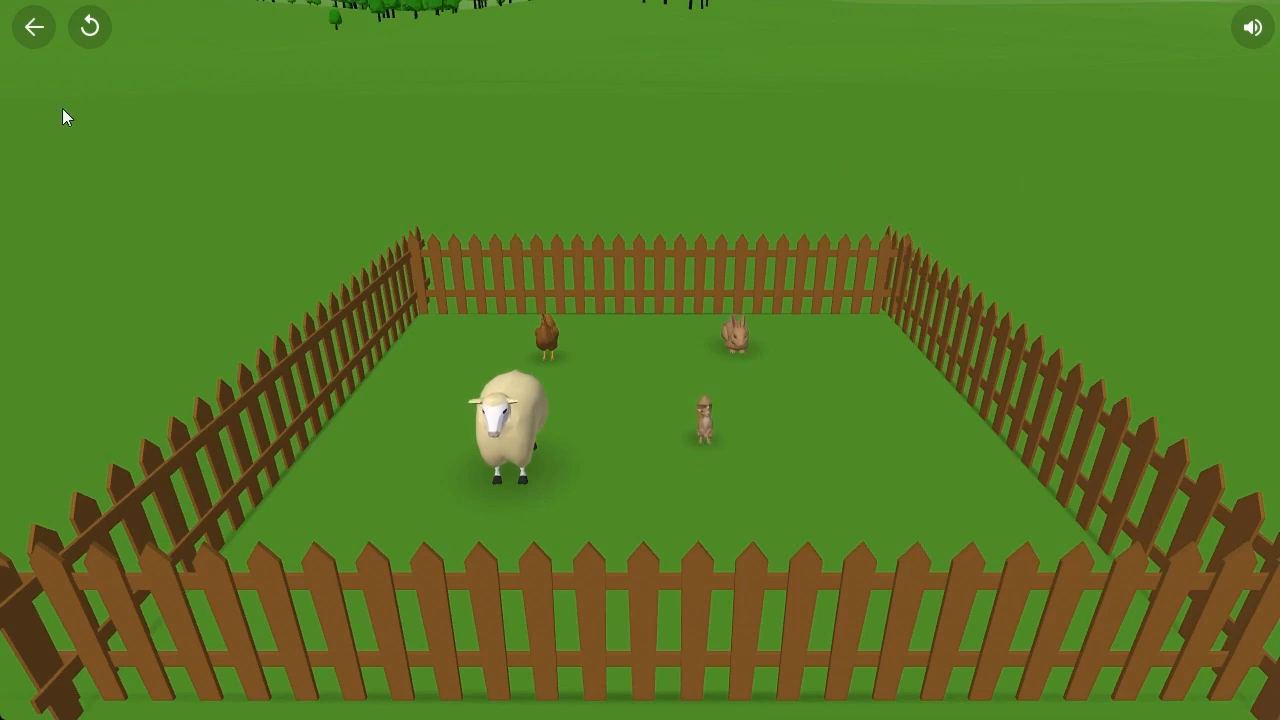
{"action": "left_click", "coordinate": [34, 27]}
Move the distant ladder along its axis to stand a short way outside the enclosure's right fence
{"action": "left_click_drag", "start_coordinate": [515, 219], "coordinate": [631, 176]}
{"action": "scroll", "coordinate": [806, 380], "scroll_direction": "down", "scroll_amount": 5}
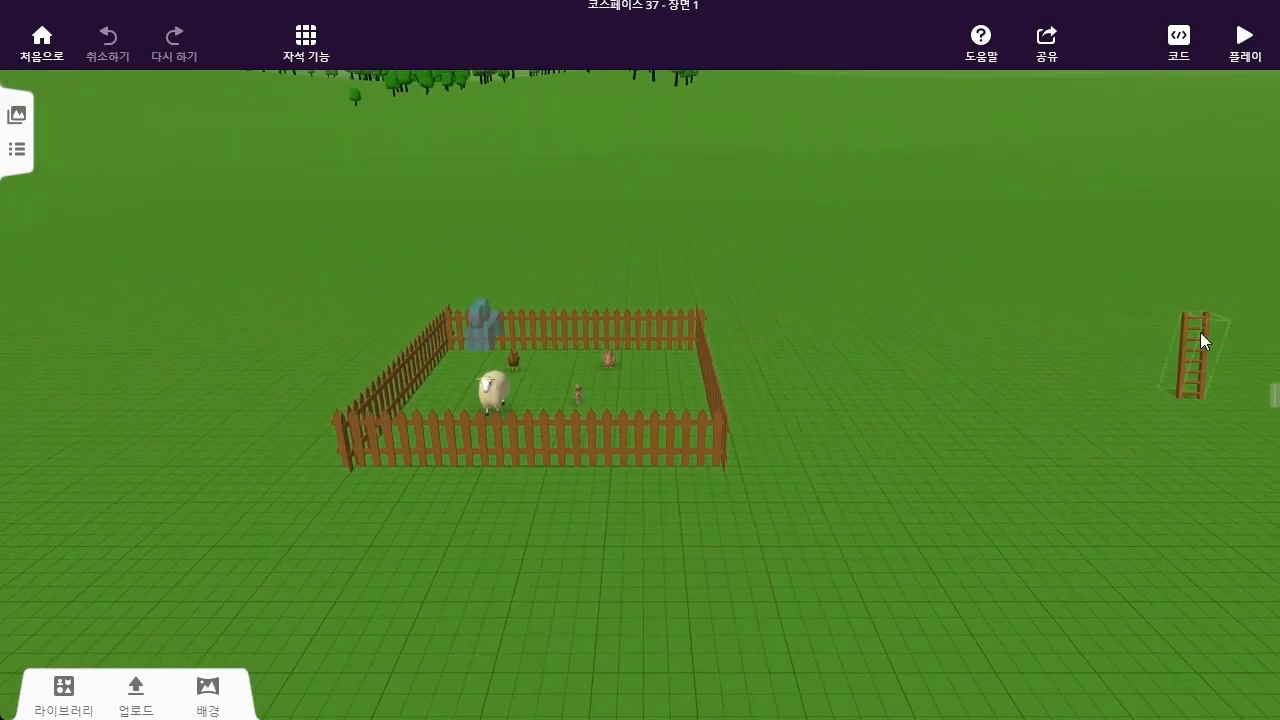
{"action": "left_click_drag", "start_coordinate": [1203, 350], "coordinate": [1166, 346]}
{"action": "left_click", "coordinate": [1178, 346]}
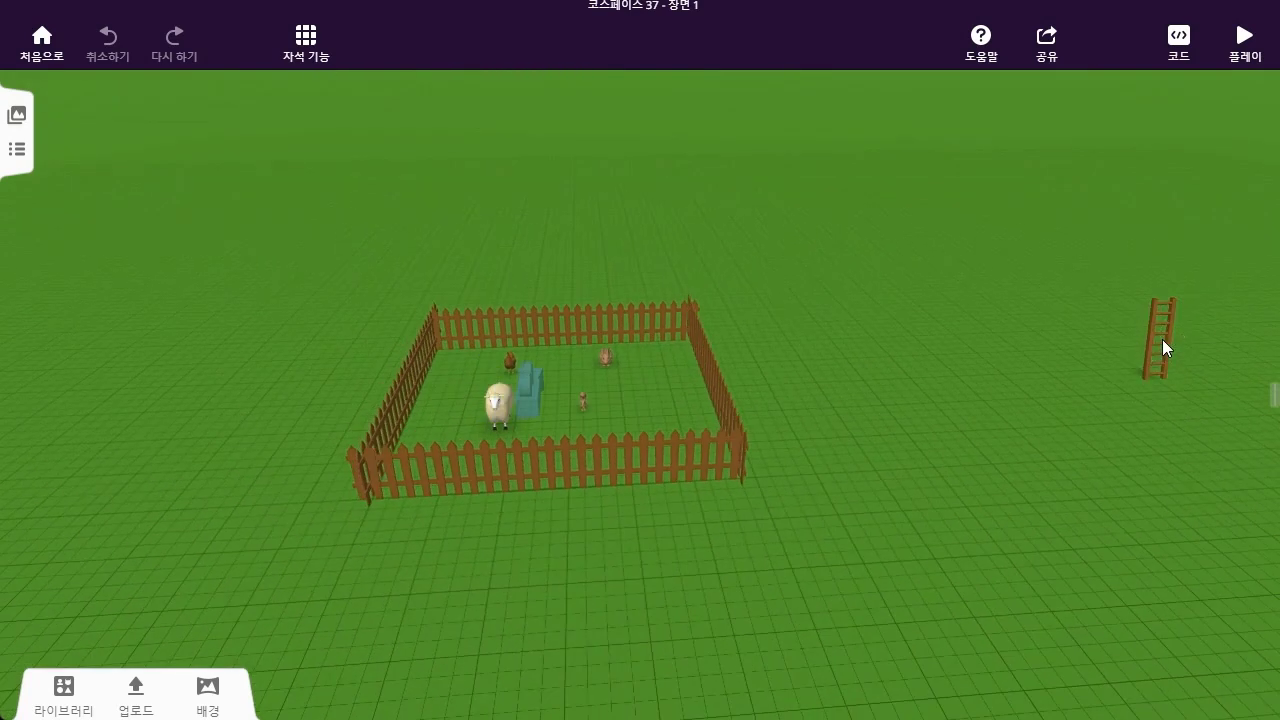
{"action": "left_click", "coordinate": [1162, 339]}
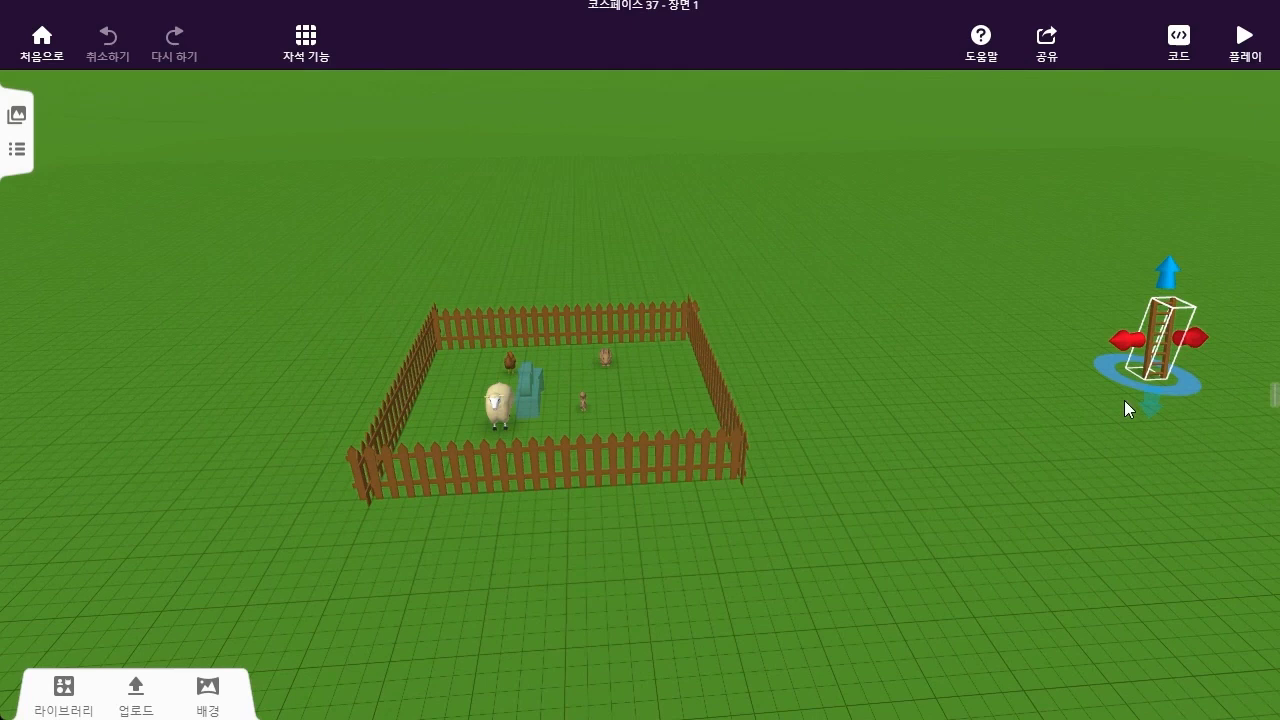
{"action": "left_click", "coordinate": [1153, 342]}
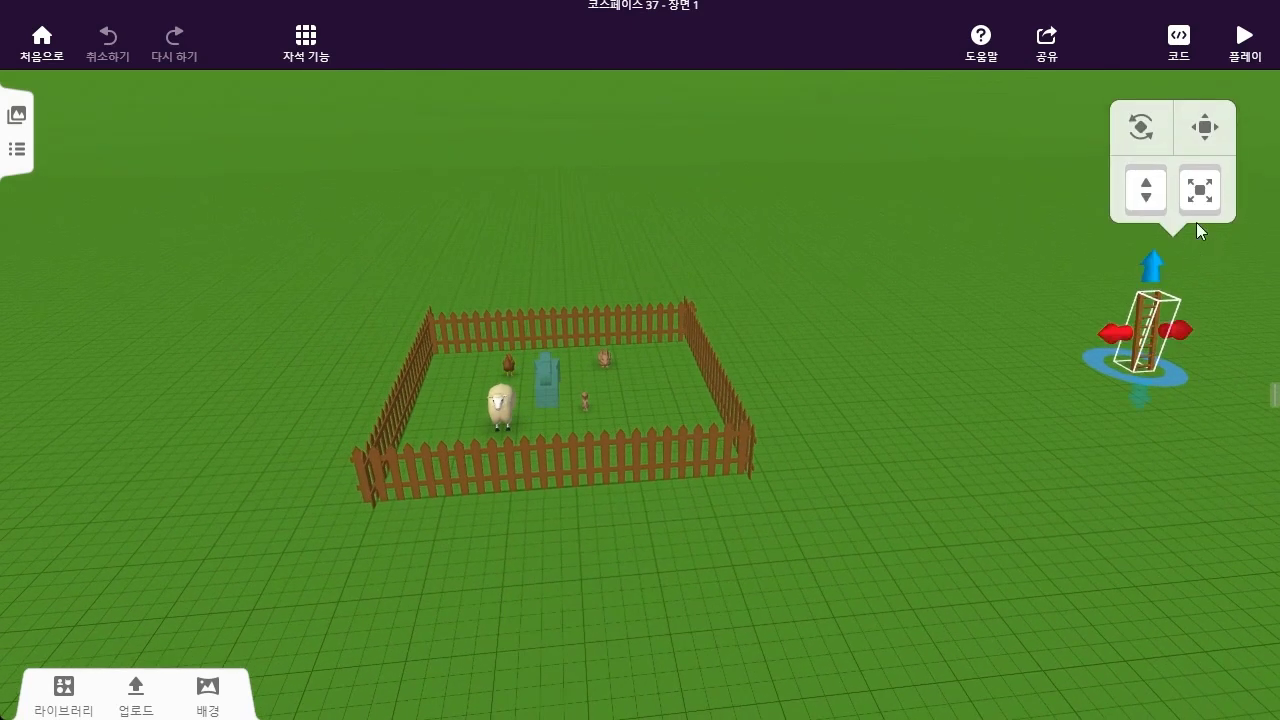
{"action": "left_click", "coordinate": [1206, 127]}
{"action": "left_click_drag", "start_coordinate": [1107, 334], "coordinate": [775, 341]}
{"action": "left_click_drag", "start_coordinate": [1037, 243], "coordinate": [996, 216]}
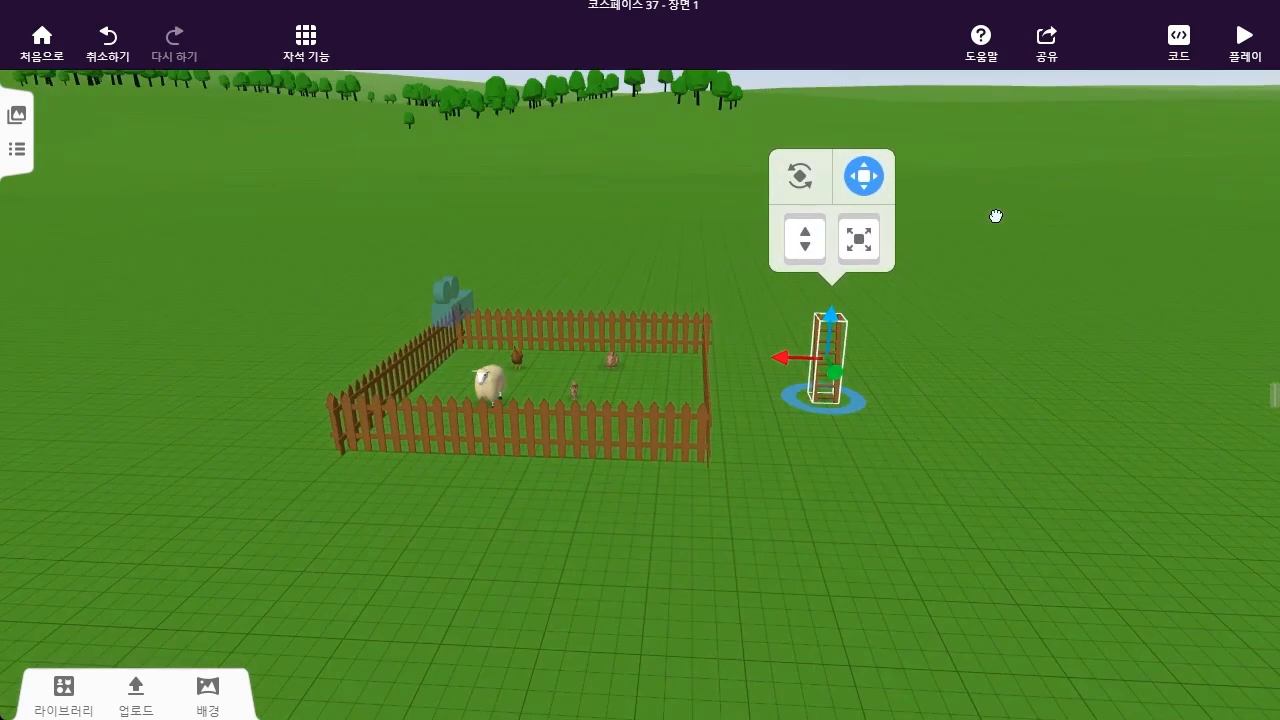
{"action": "left_click", "coordinate": [874, 200]}
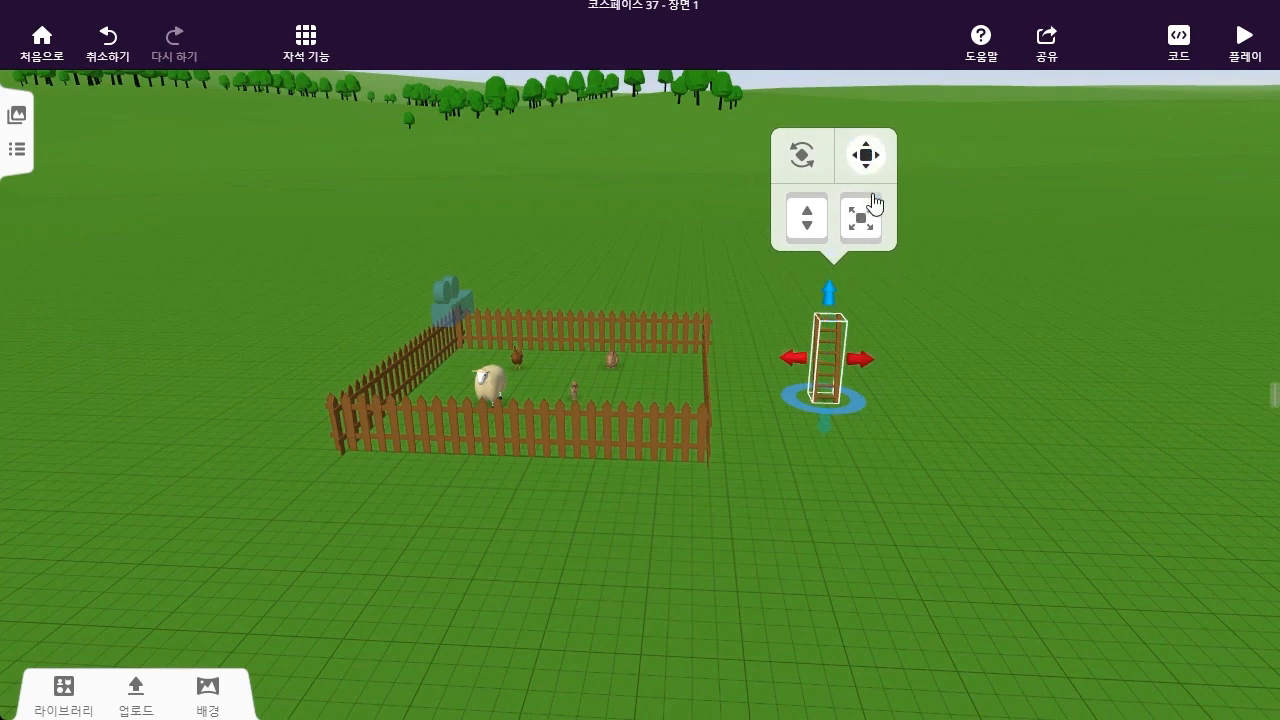
{"action": "left_click_drag", "start_coordinate": [847, 331], "coordinate": [934, 362]}
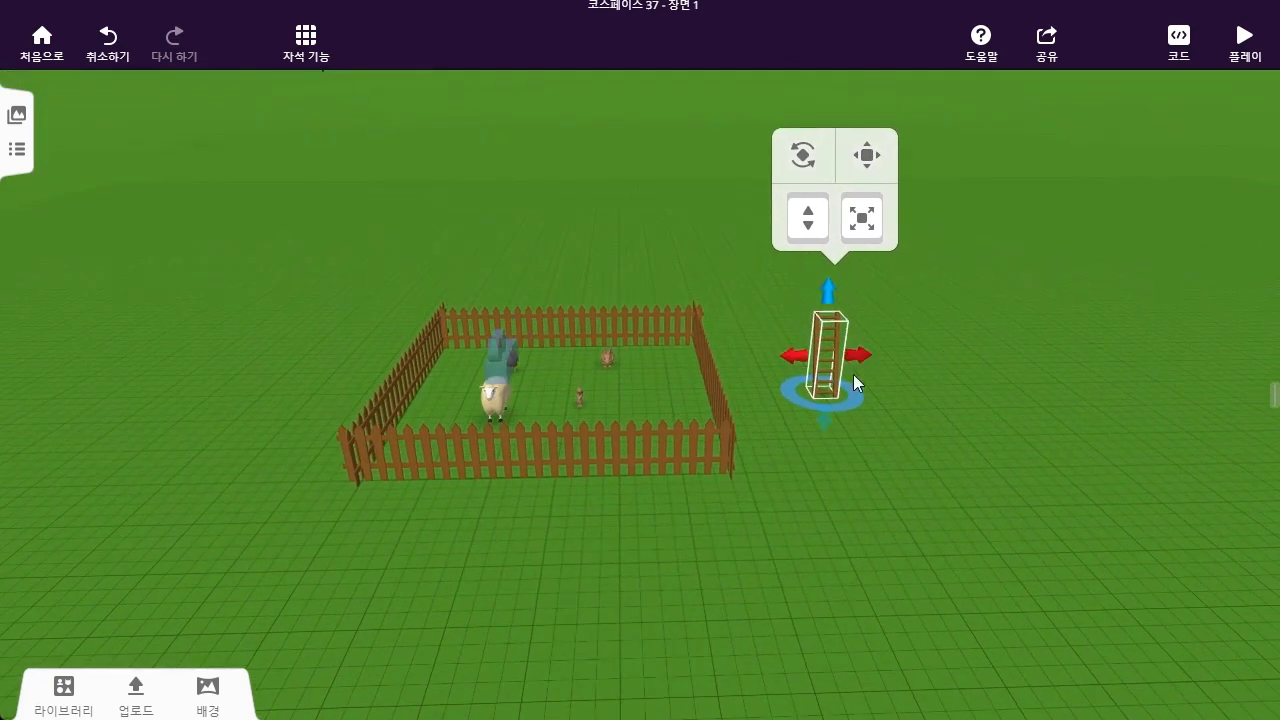
{"action": "left_click", "coordinate": [866, 157]}
{"action": "left_click", "coordinate": [981, 306]}
{"action": "left_click_drag", "start_coordinate": [981, 306], "coordinate": [874, 343]}
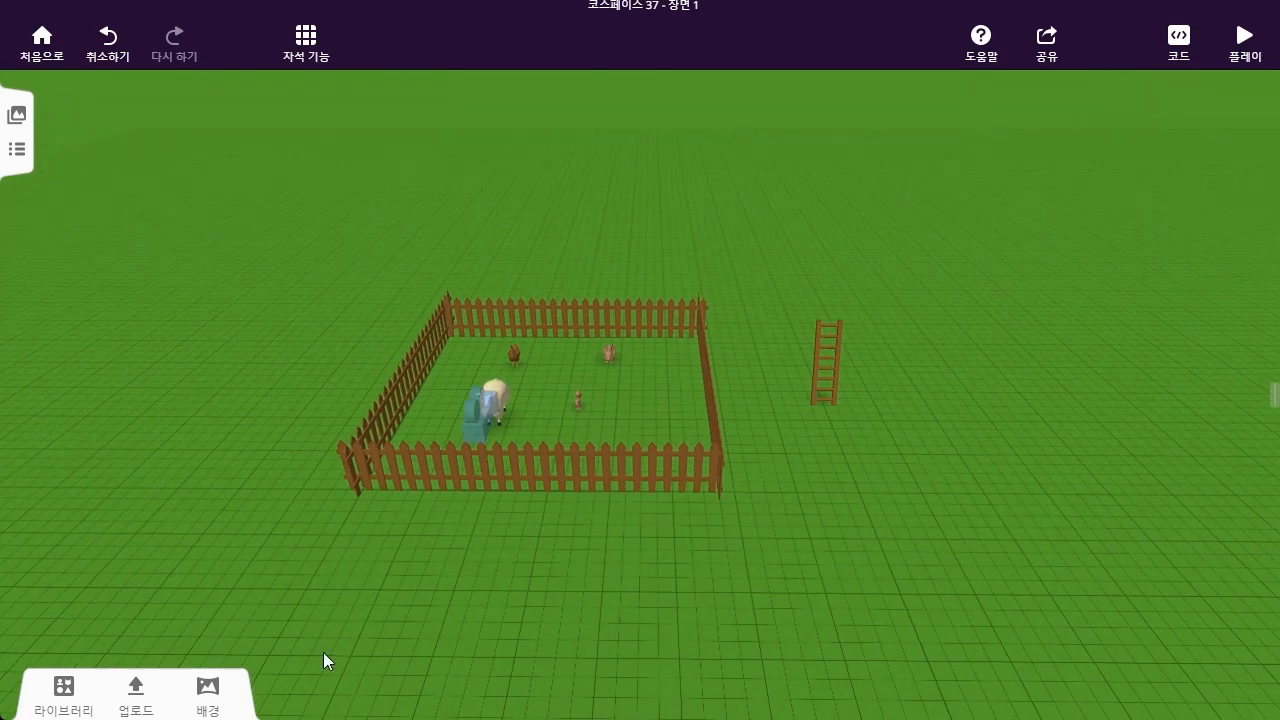
Place the windmill from the 주택 library's 도시 group behind the ladder, outside the enclosure
{"action": "left_click", "coordinate": [78, 690]}
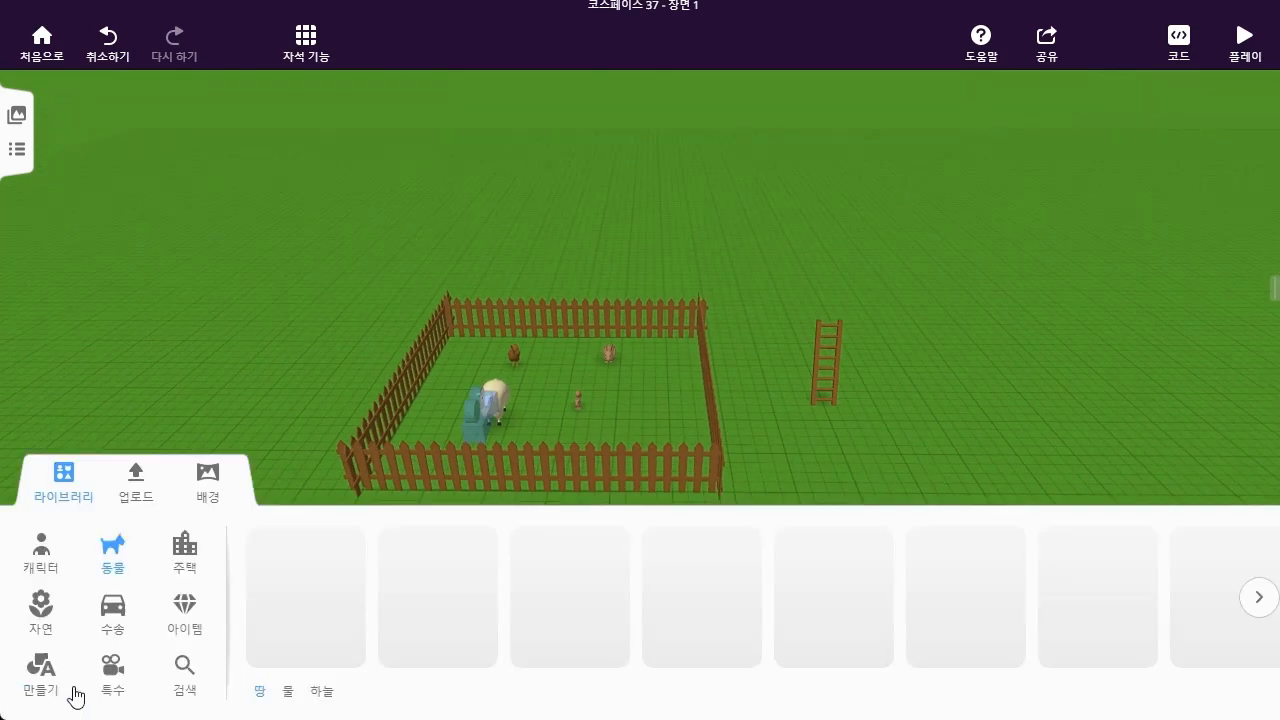
{"action": "left_click", "coordinate": [198, 563]}
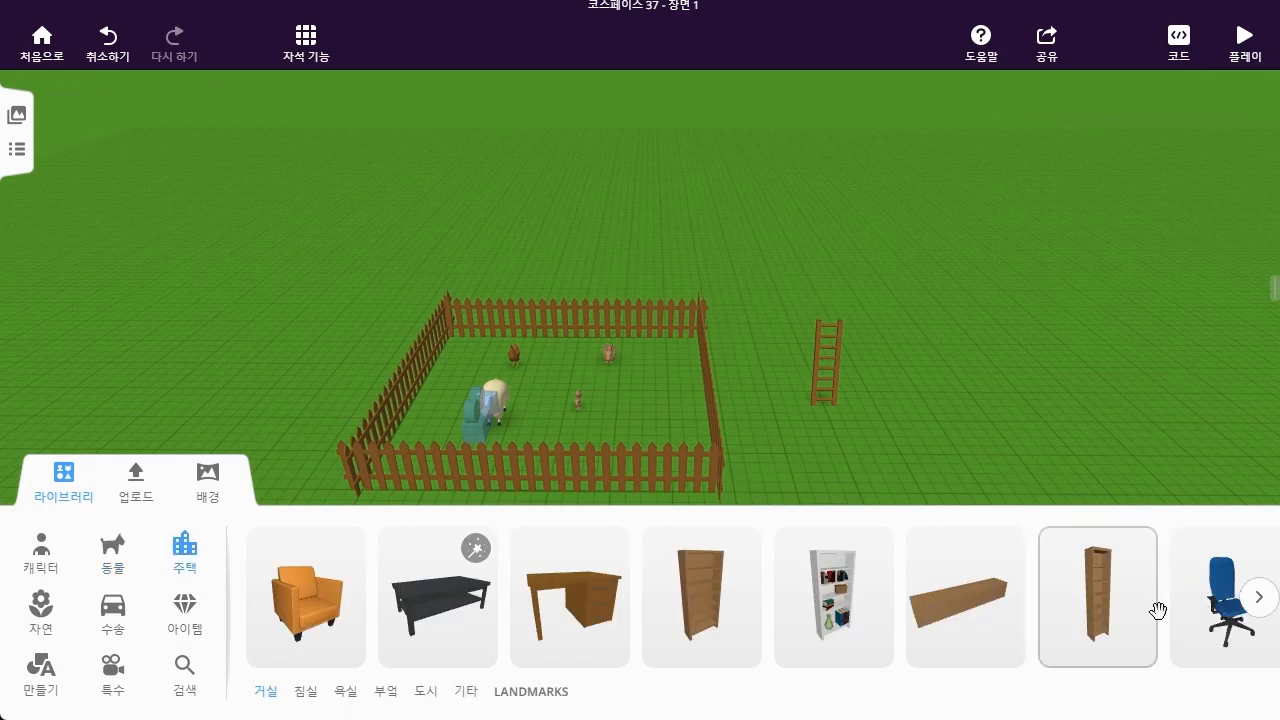
{"action": "left_click", "coordinate": [1258, 604]}
{"action": "left_click", "coordinate": [1264, 602]}
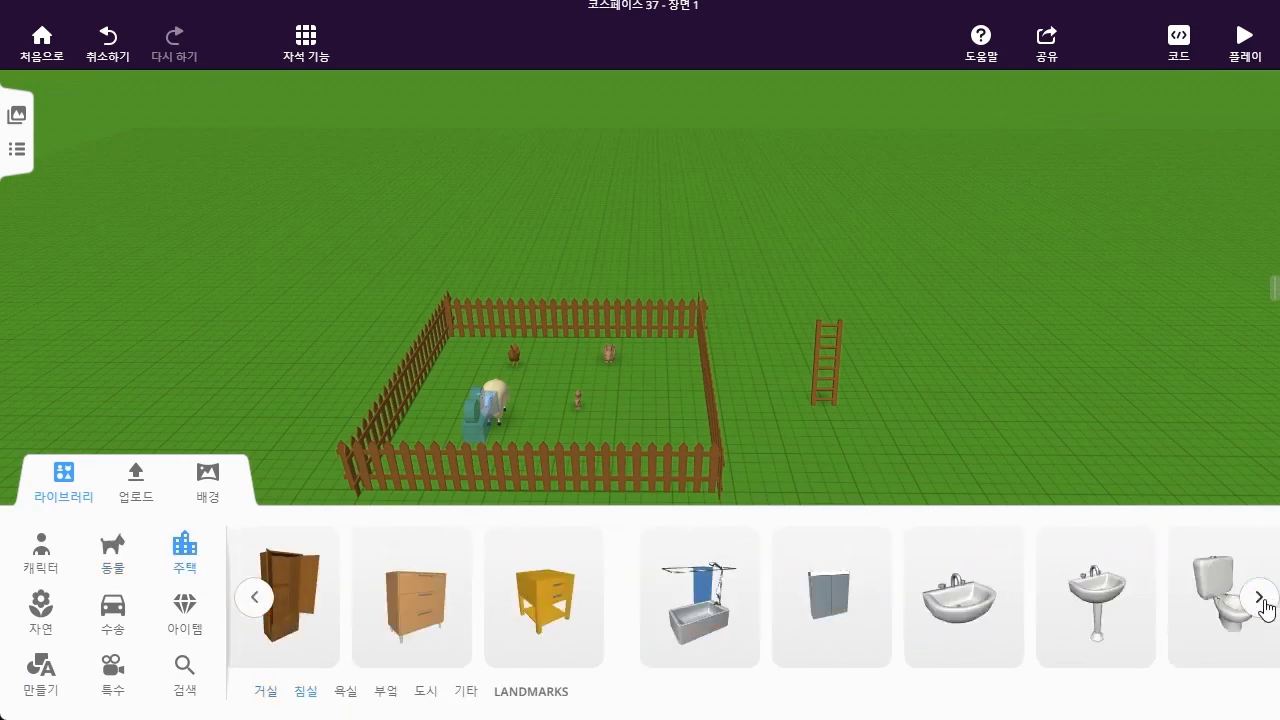
{"action": "left_click", "coordinate": [1265, 602]}
{"action": "left_click", "coordinate": [1262, 600]}
{"action": "left_click", "coordinate": [1262, 600]}
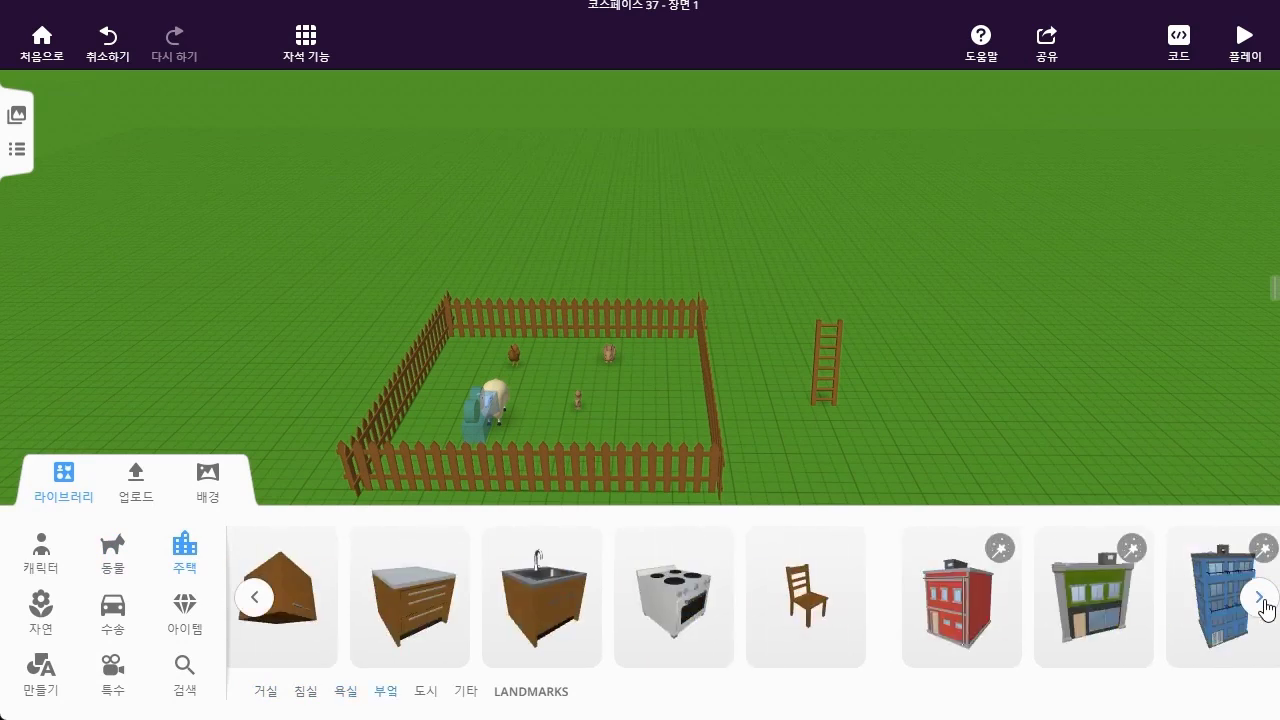
{"action": "left_click", "coordinate": [1262, 604]}
{"action": "left_click", "coordinate": [1262, 604]}
{"action": "left_click", "coordinate": [1262, 604]}
{"action": "left_click", "coordinate": [1262, 604]}
{"action": "left_click", "coordinate": [1262, 604]}
{"action": "left_click", "coordinate": [1262, 604]}
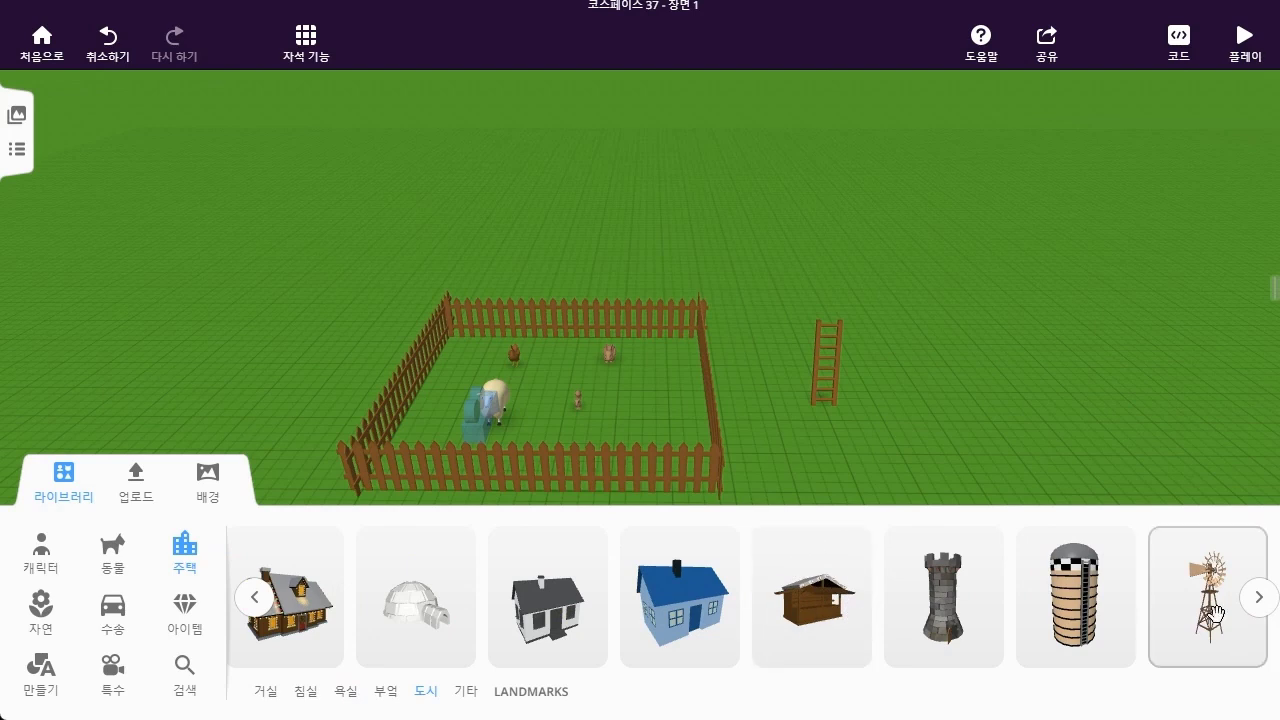
{"action": "left_click_drag", "start_coordinate": [1213, 613], "coordinate": [803, 297]}
{"action": "left_click_drag", "start_coordinate": [1049, 250], "coordinate": [1046, 186]}
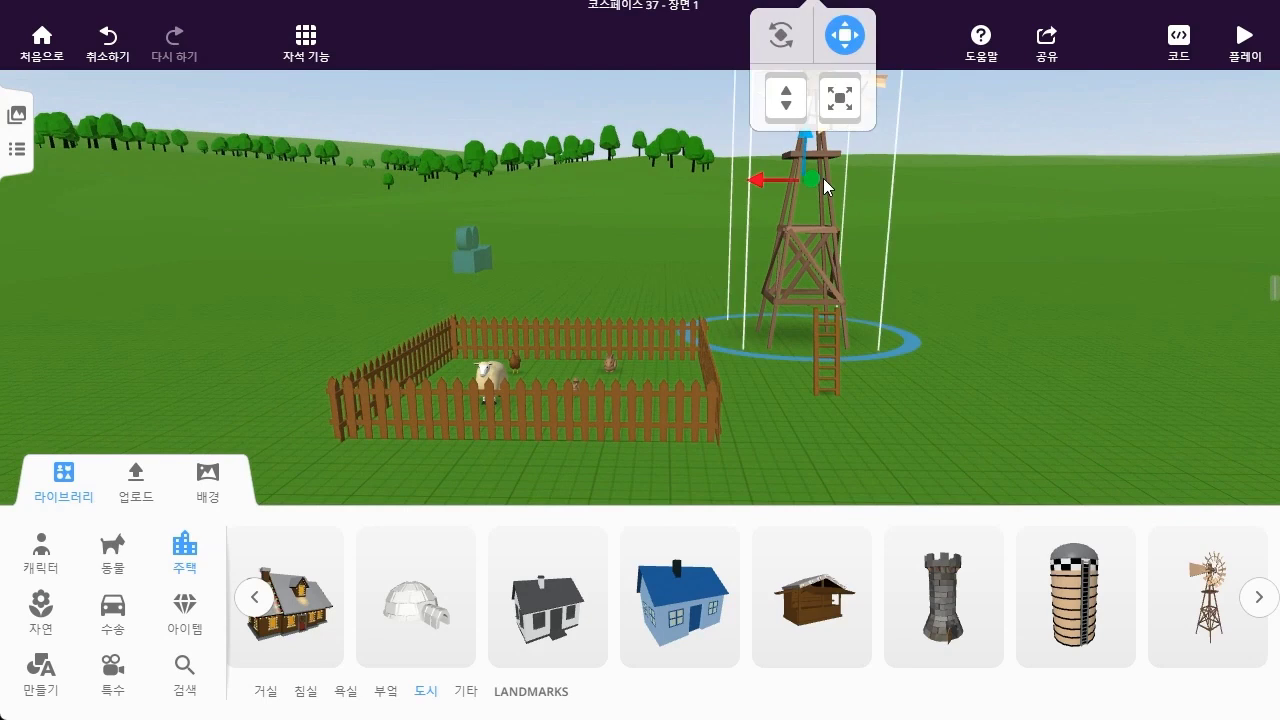
Scale the windmill down slightly and deselect it
{"action": "mouse_move", "coordinate": [845, 97]}
{"action": "left_mouse_down"}
{"action": "mouse_move", "coordinate": [837, 166]}
{"action": "mouse_move", "coordinate": [838, 98]}
{"action": "left_mouse_up"}
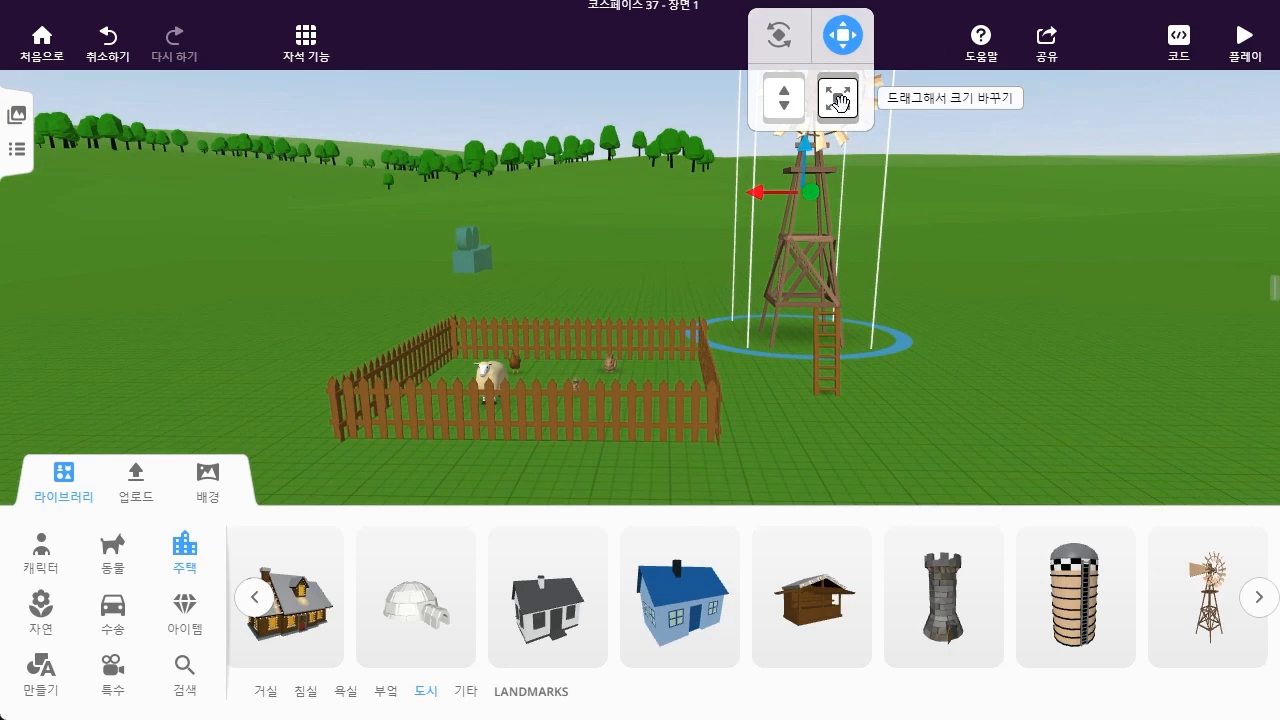
{"action": "left_click", "coordinate": [838, 100]}
{"action": "left_click_drag", "start_coordinate": [838, 100], "coordinate": [834, 170]}
{"action": "left_click_drag", "start_coordinate": [1126, 210], "coordinate": [1019, 287]}
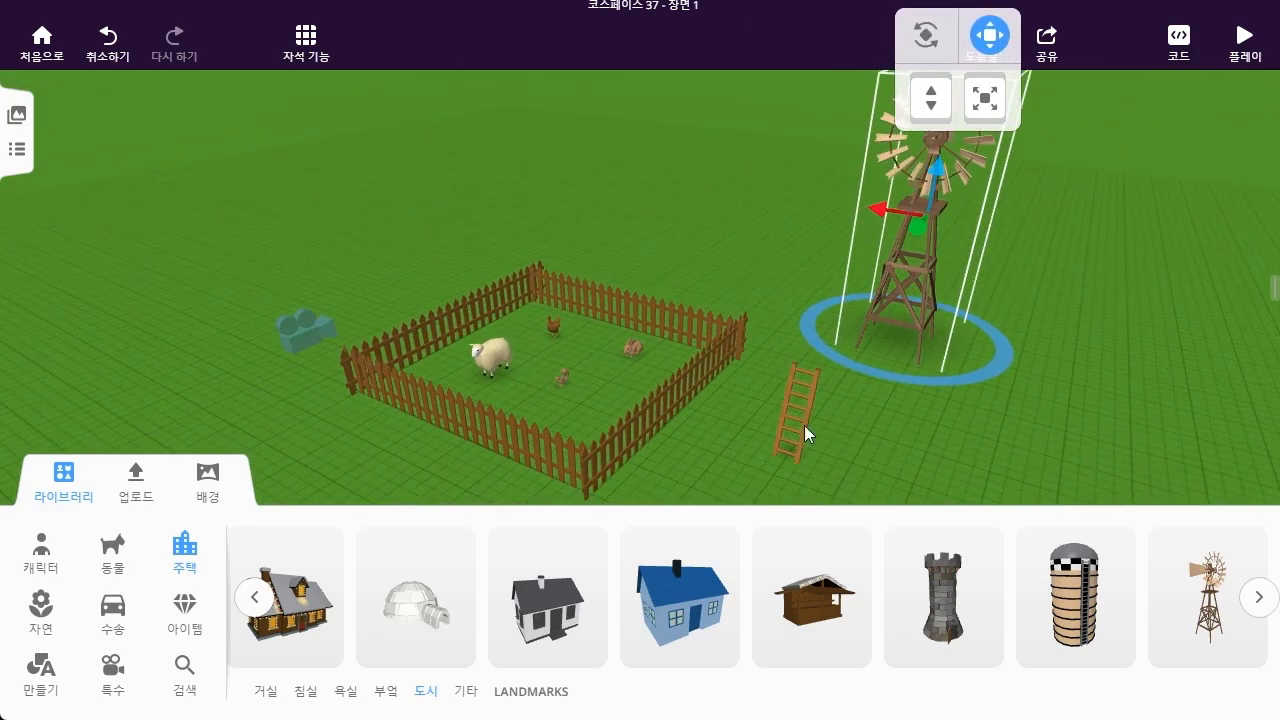
{"action": "left_click_drag", "start_coordinate": [806, 404], "coordinate": [839, 380]}
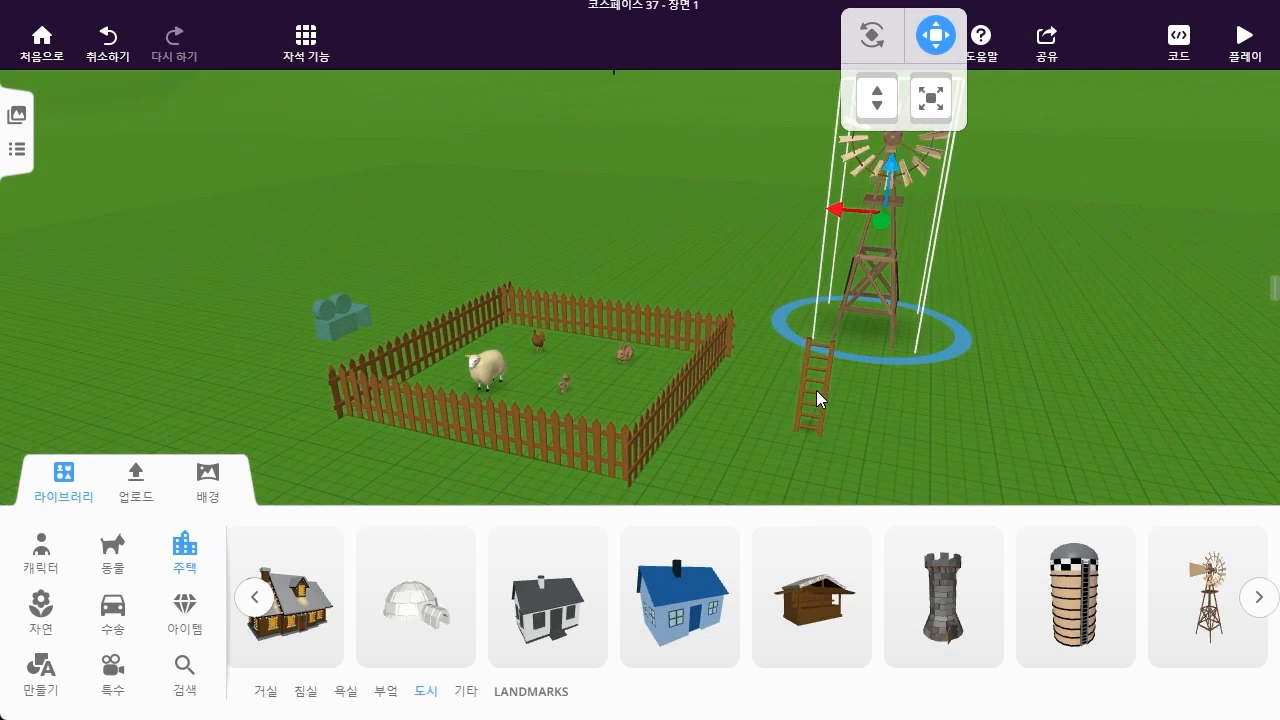
{"action": "left_click", "coordinate": [1049, 395]}
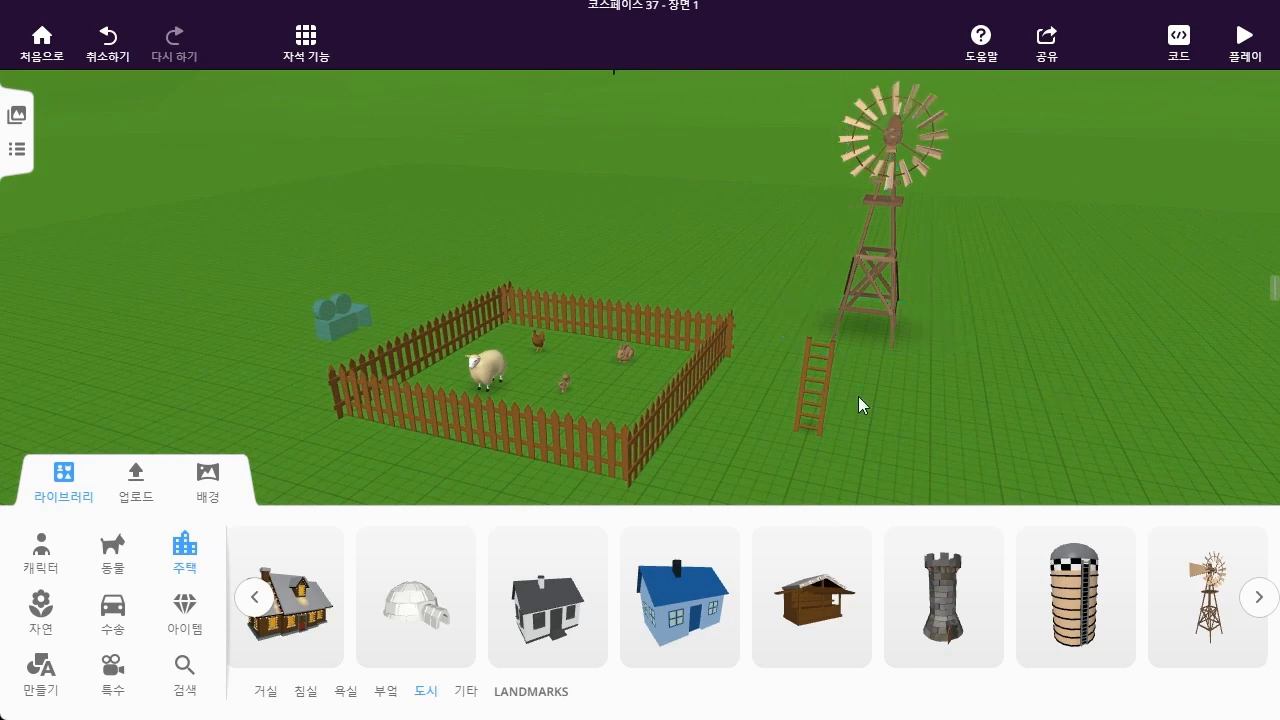
Move the ladder across the ground to the foot of the windmill and close the library
{"action": "left_click", "coordinate": [812, 376]}
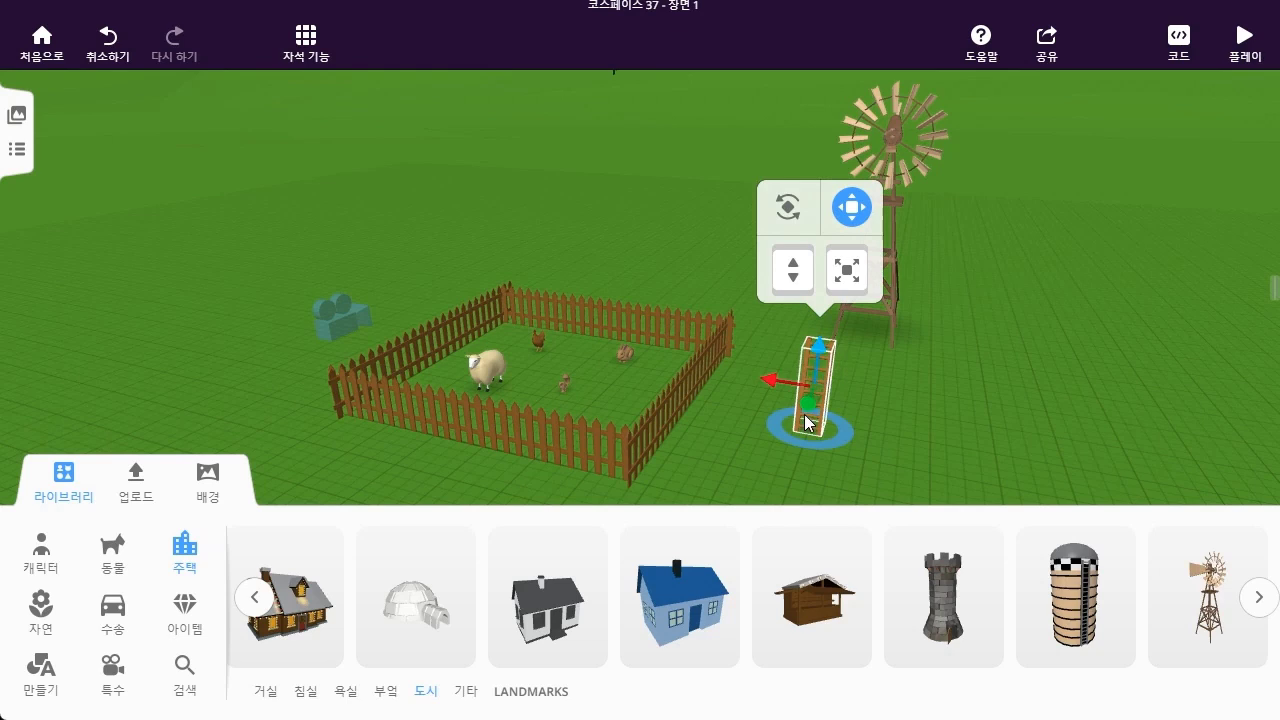
{"action": "left_click_drag", "start_coordinate": [809, 414], "coordinate": [841, 362]}
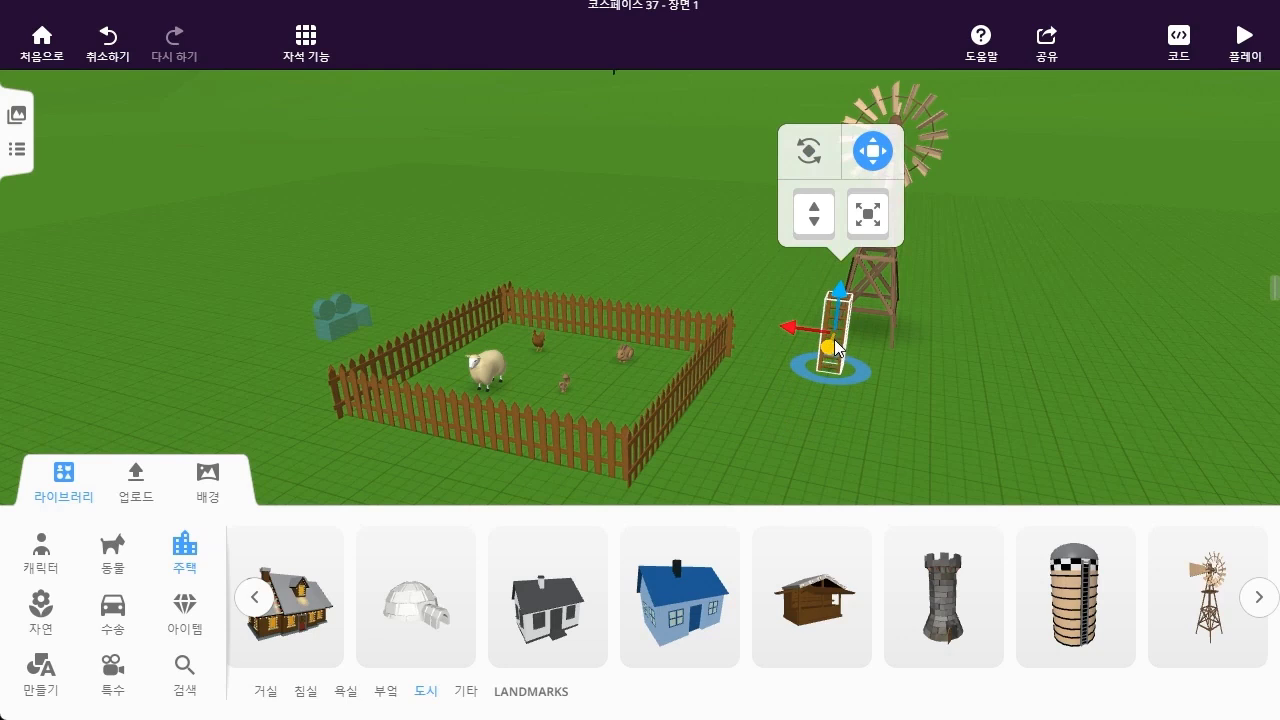
{"action": "left_click_drag", "start_coordinate": [833, 354], "coordinate": [836, 335]}
{"action": "left_click_drag", "start_coordinate": [975, 331], "coordinate": [1049, 299]}
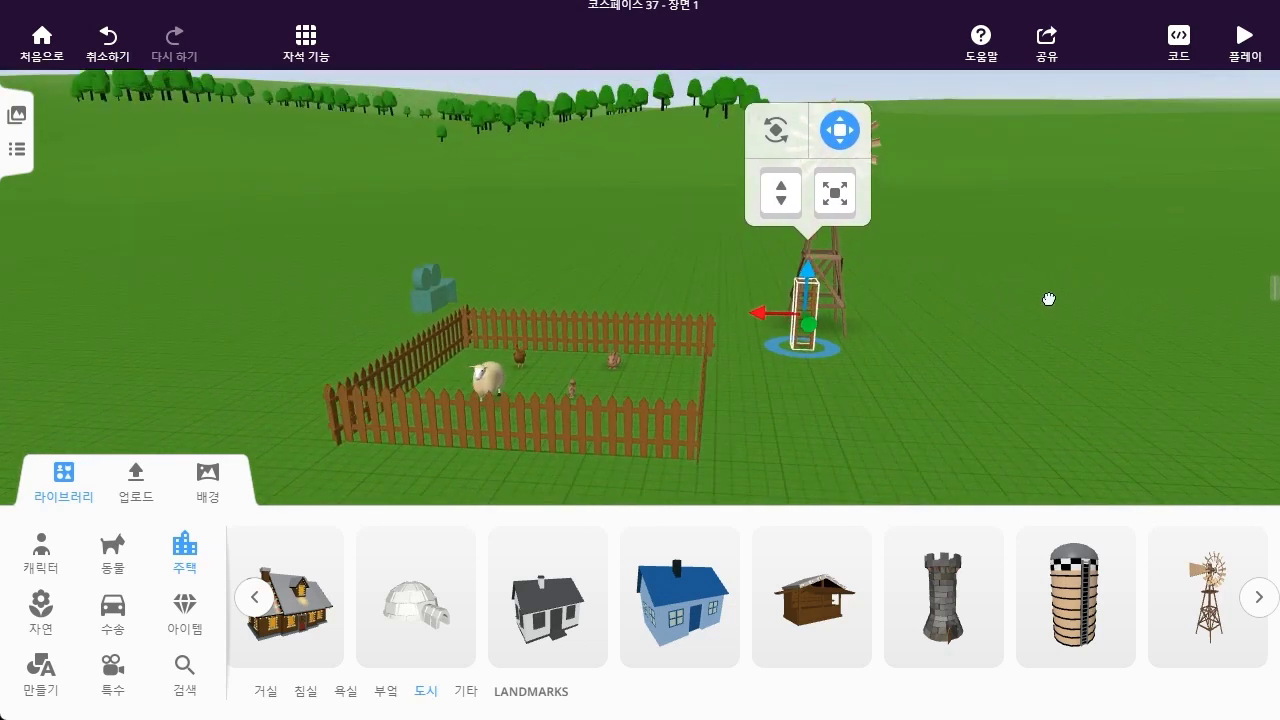
{"action": "left_click", "coordinate": [62, 484]}
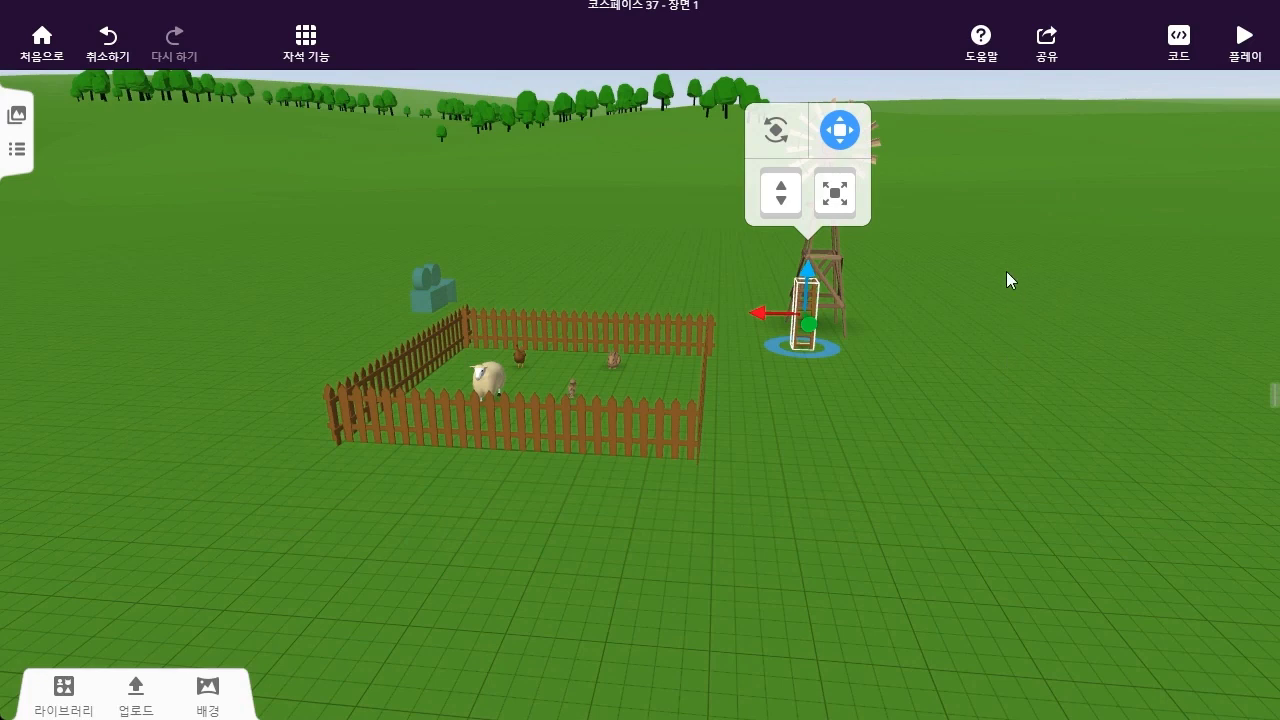
Switch the ladder from moving to dimension editing and widen it
{"action": "left_click_drag", "start_coordinate": [1008, 267], "coordinate": [697, 294]}
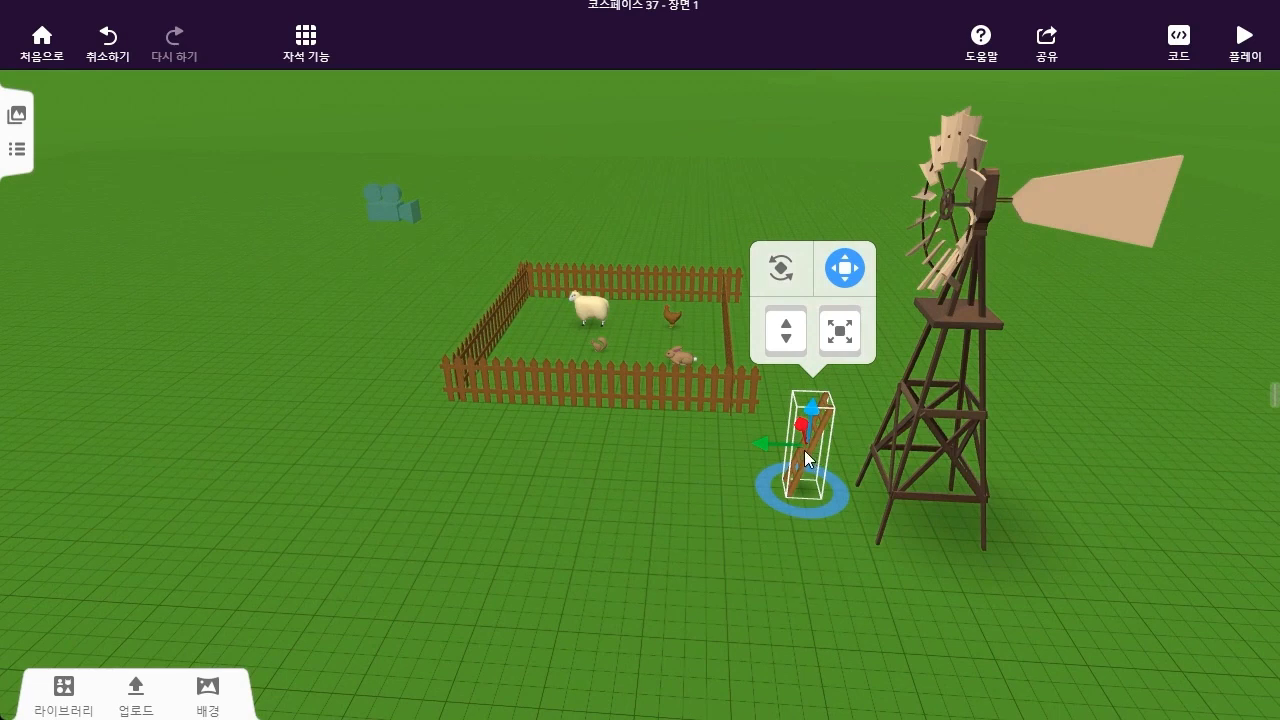
{"action": "left_click", "coordinate": [846, 270]}
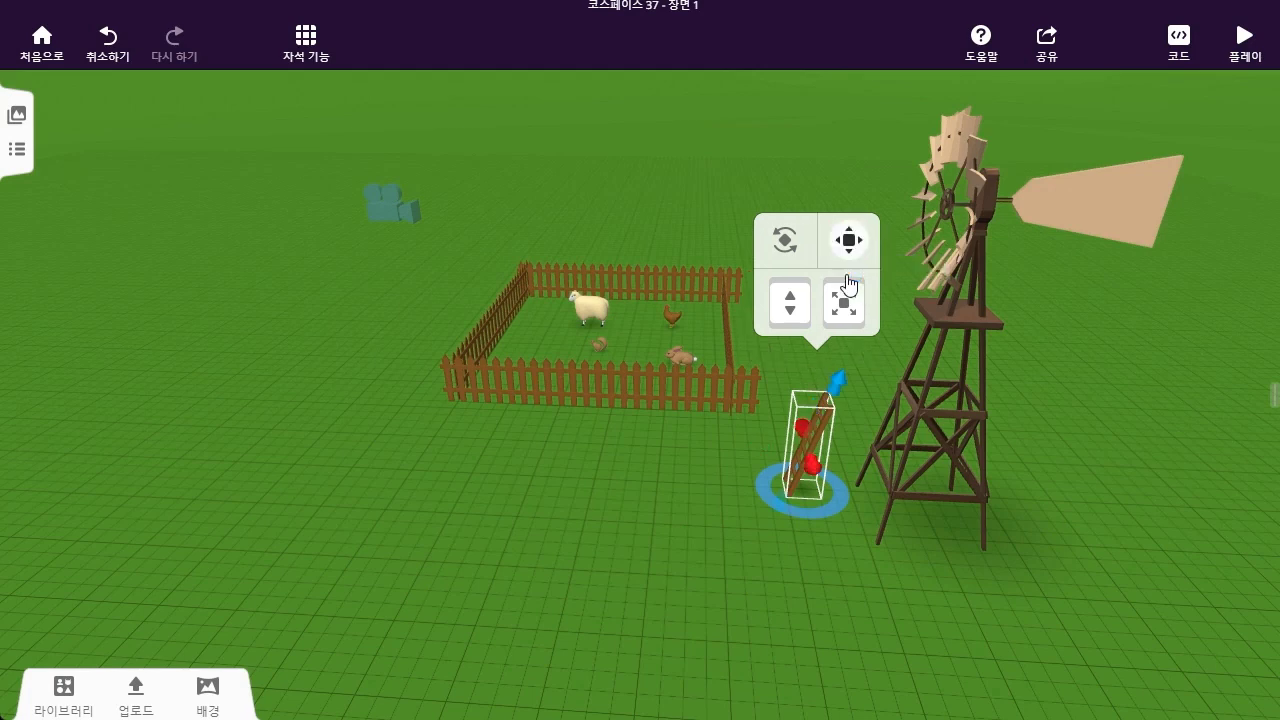
{"action": "left_click_drag", "start_coordinate": [823, 633], "coordinate": [991, 648]}
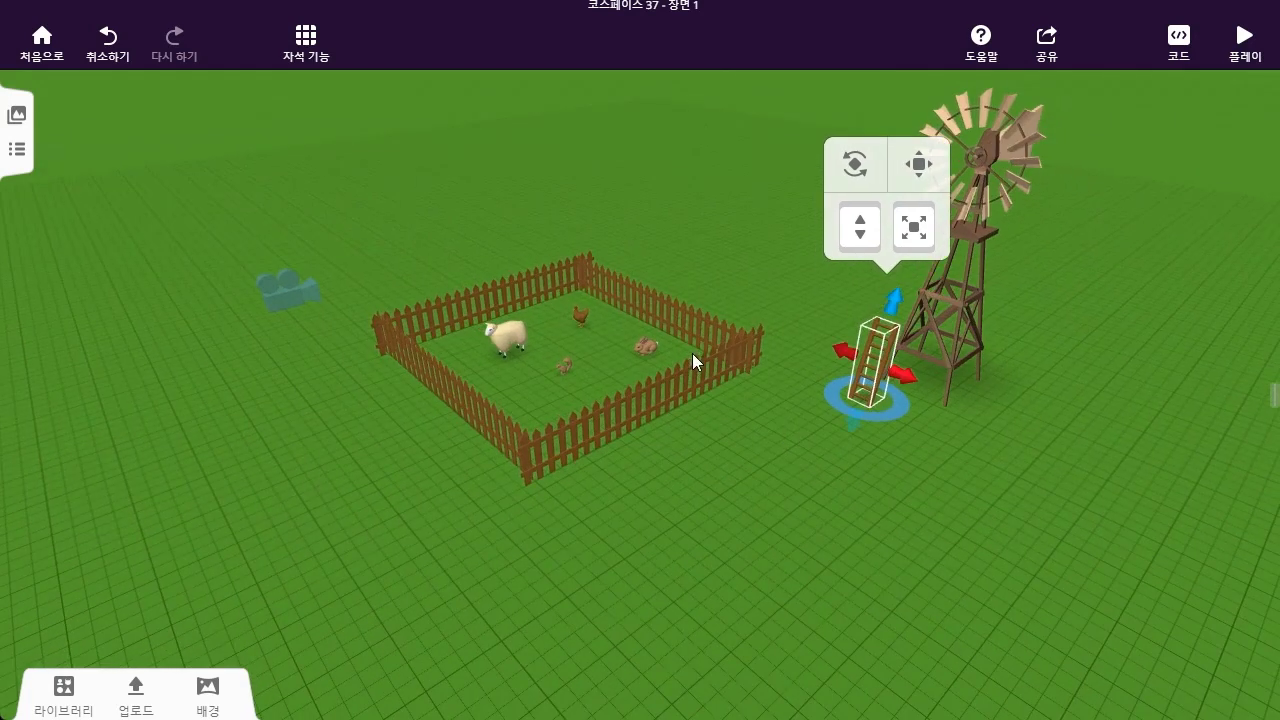
{"action": "left_click", "coordinate": [710, 316]}
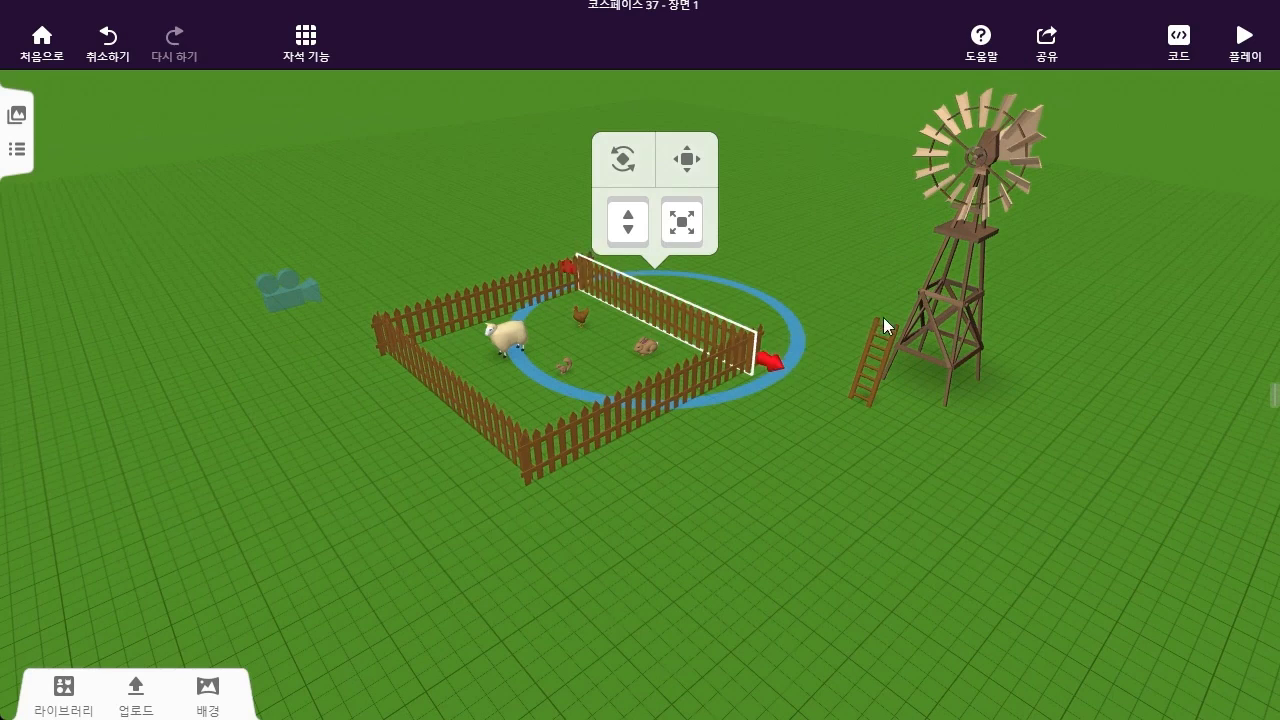
{"action": "left_click", "coordinate": [868, 357]}
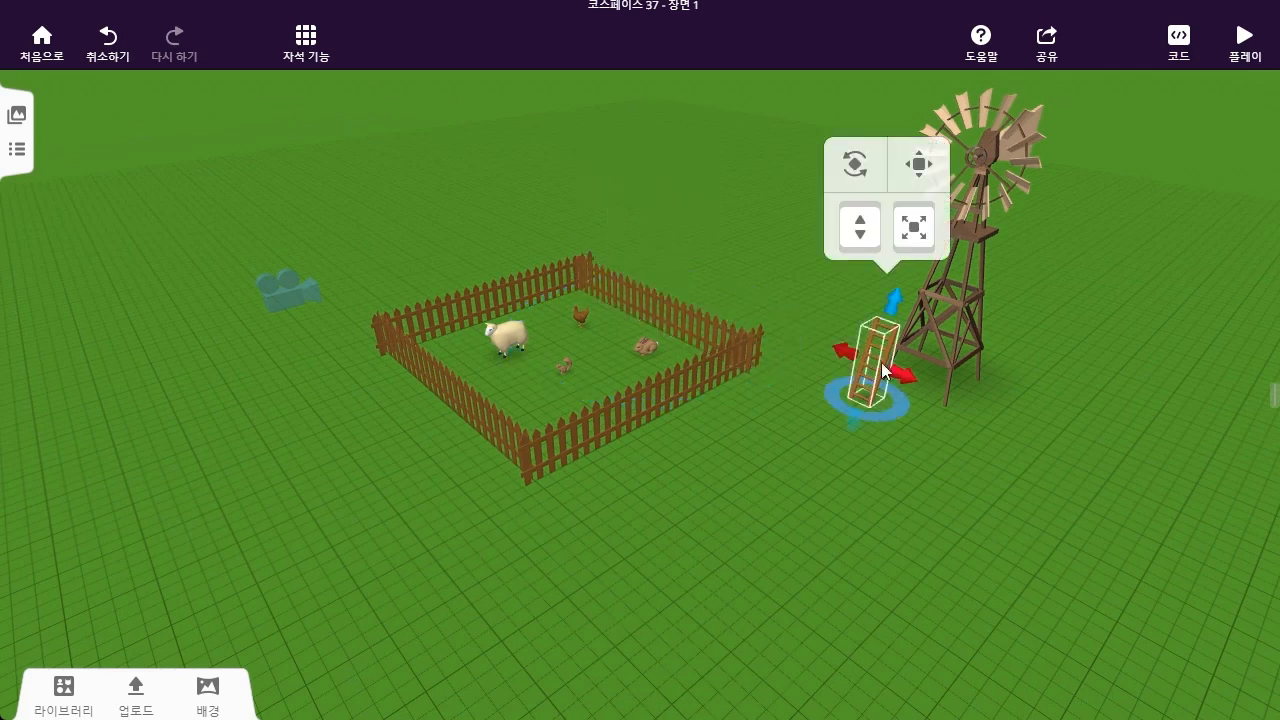
{"action": "left_click_drag", "start_coordinate": [832, 346], "coordinate": [811, 336]}
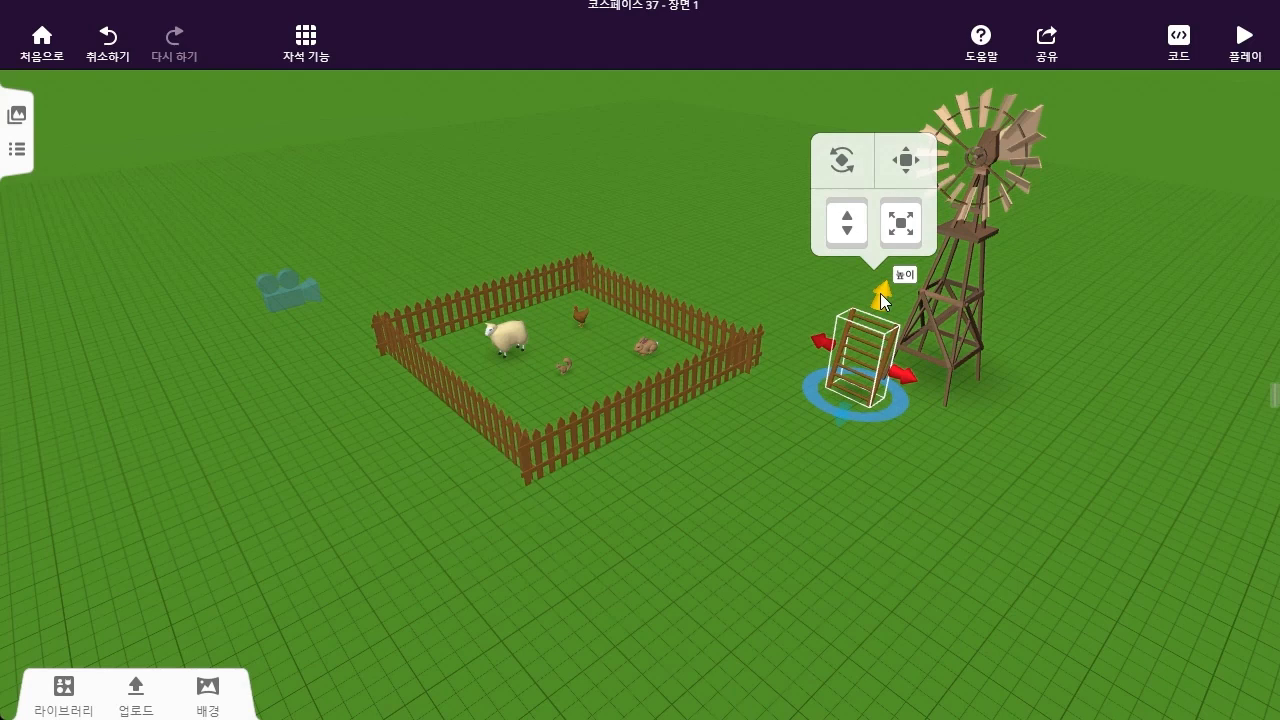
Increase the ladder's height (높이) and trim it back until it reaches the windmill's platform
{"action": "left_click_drag", "start_coordinate": [881, 295], "coordinate": [938, 140]}
{"action": "left_click_drag", "start_coordinate": [1134, 317], "coordinate": [883, 411]}
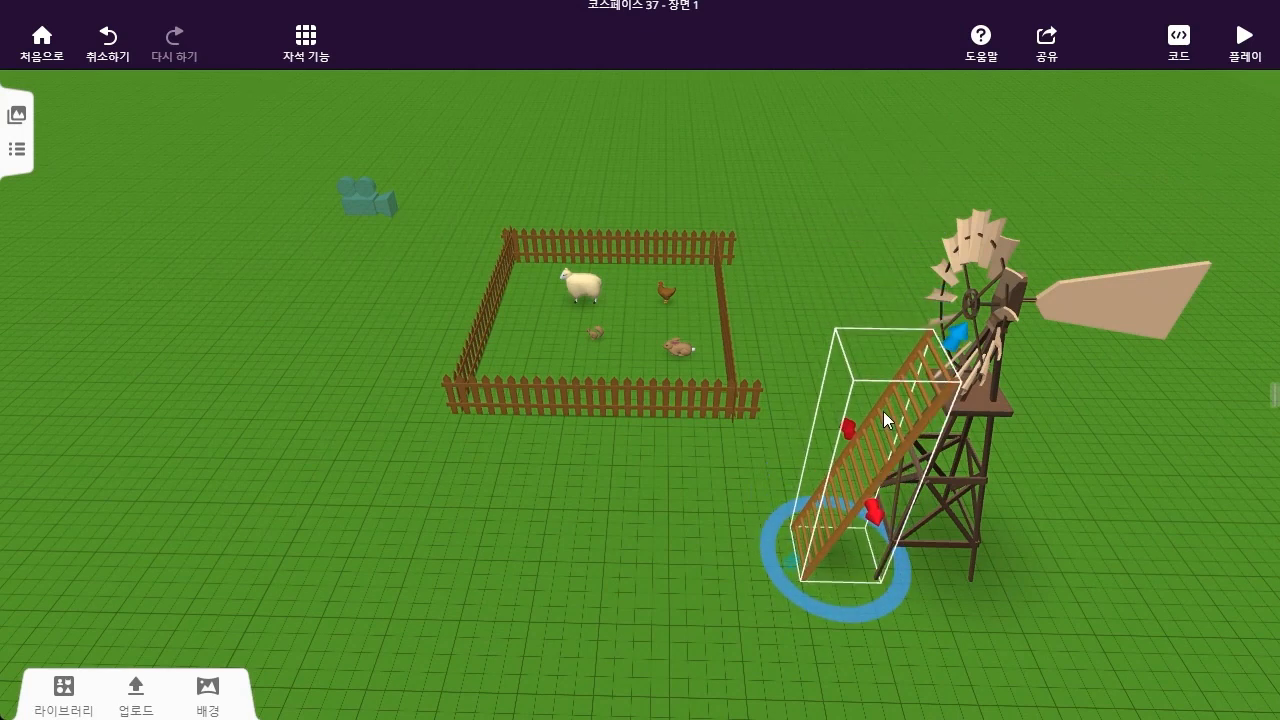
{"action": "left_click_drag", "start_coordinate": [955, 342], "coordinate": [955, 381]}
{"action": "left_click_drag", "start_coordinate": [1008, 560], "coordinate": [858, 415]}
{"action": "left_click_drag", "start_coordinate": [600, 533], "coordinate": [897, 555]}
{"action": "left_click_drag", "start_coordinate": [894, 348], "coordinate": [1111, 440]}
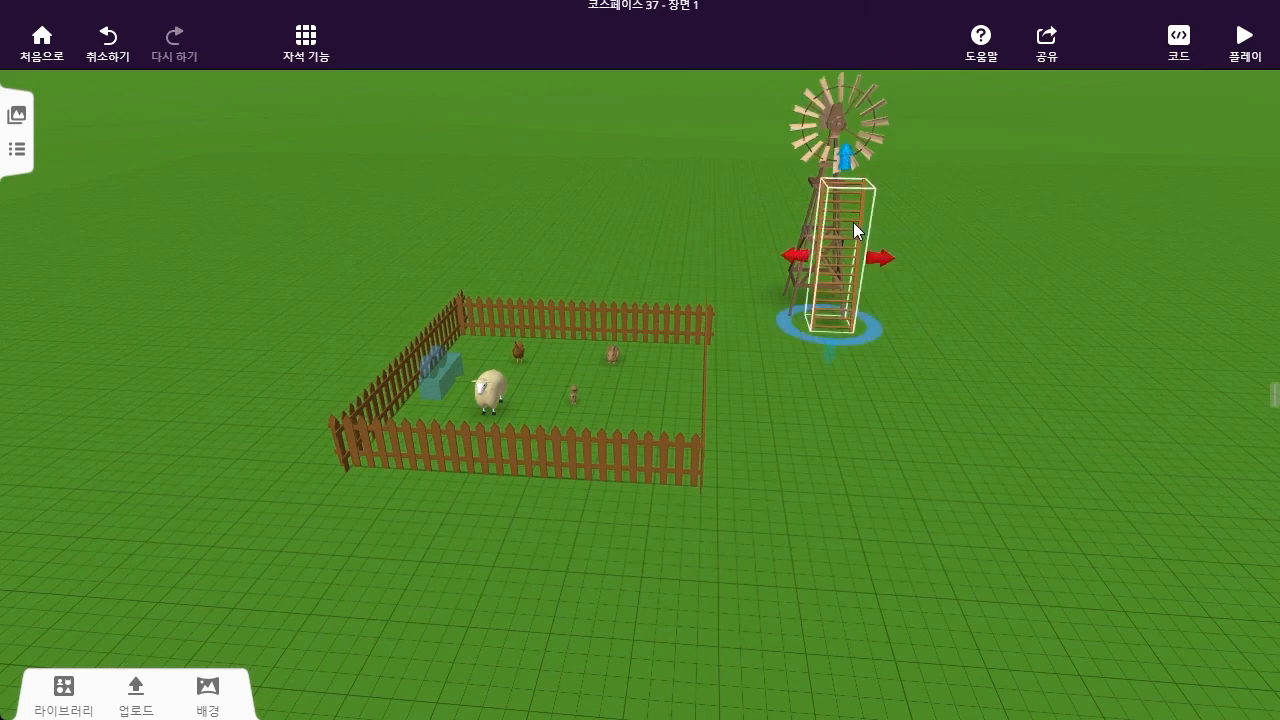
Turn the ladder's move mode back on and shift it slightly sideways to line up with the windmill
{"action": "left_click", "coordinate": [883, 42]}
{"action": "left_click_drag", "start_coordinate": [792, 257], "coordinate": [779, 255]}
{"action": "left_click_drag", "start_coordinate": [1085, 298], "coordinate": [1101, 258]}
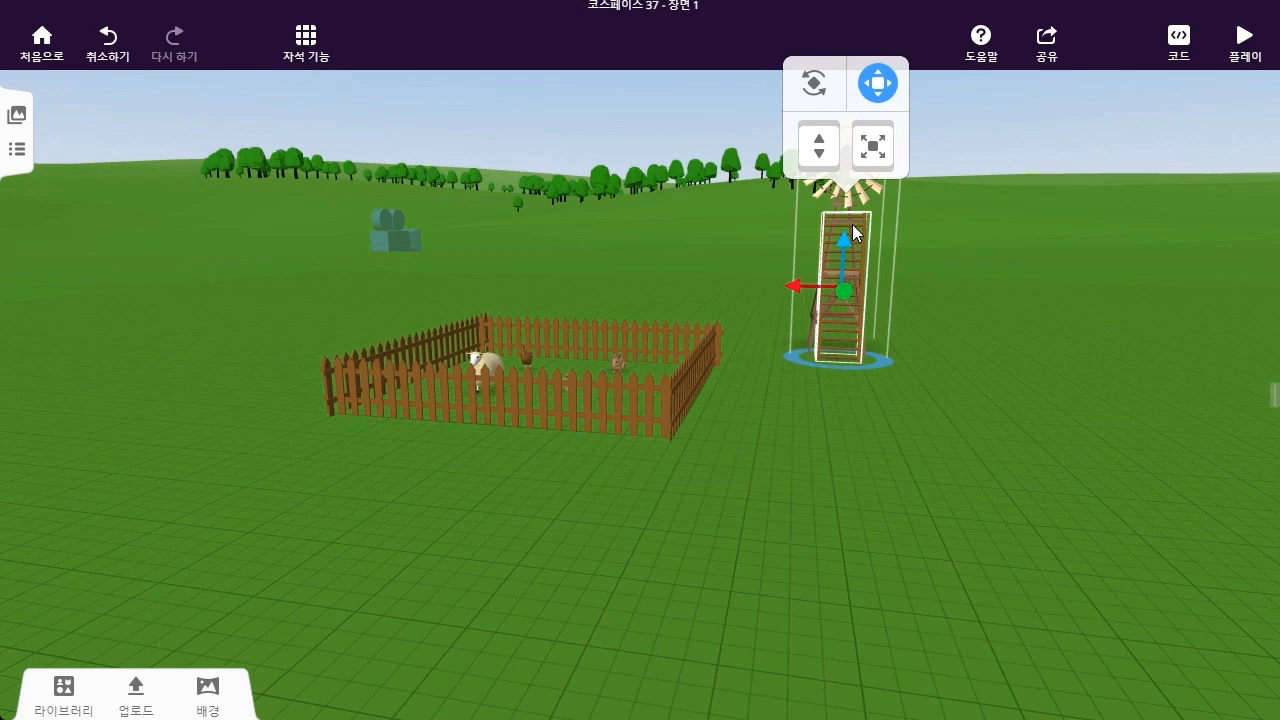
Focus on the ladder to check its fit against the windmill, and preview the scene in play mode
{"action": "key", "text": "f"}
{"action": "left_click_drag", "start_coordinate": [770, 358], "coordinate": [816, 412]}
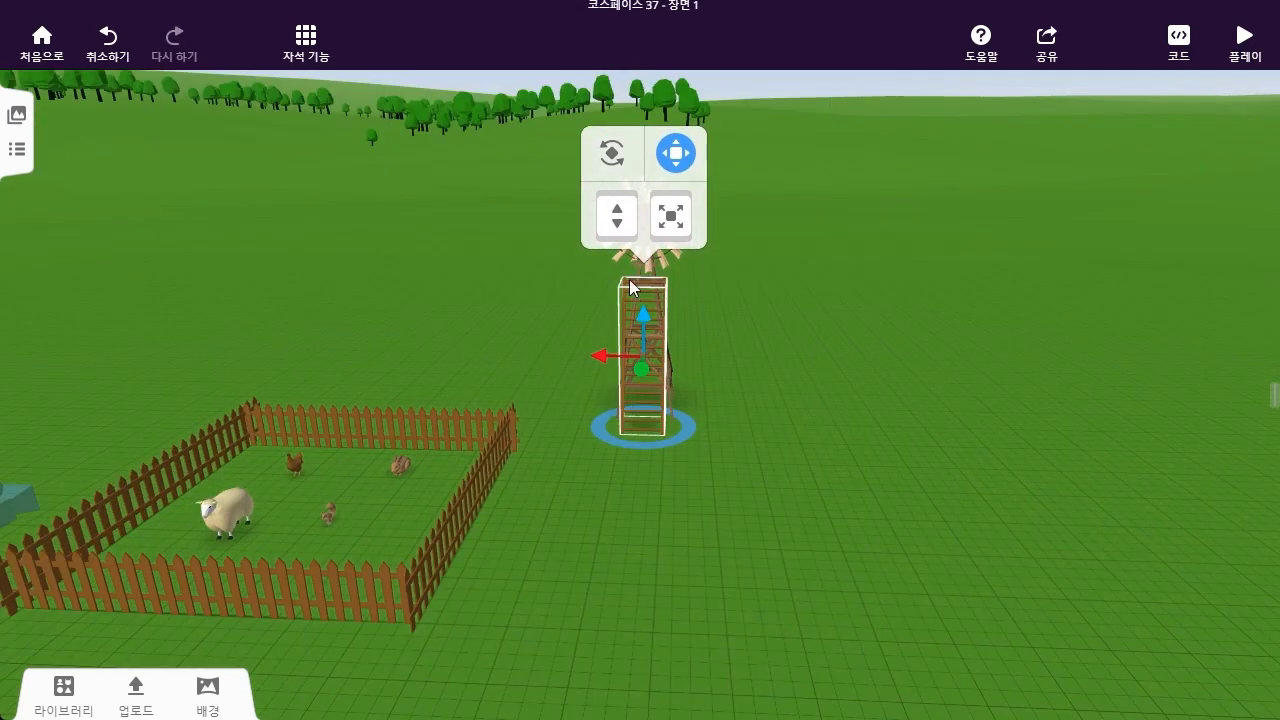
{"action": "scroll", "coordinate": [655, 312], "scroll_direction": "up", "scroll_amount": 3}
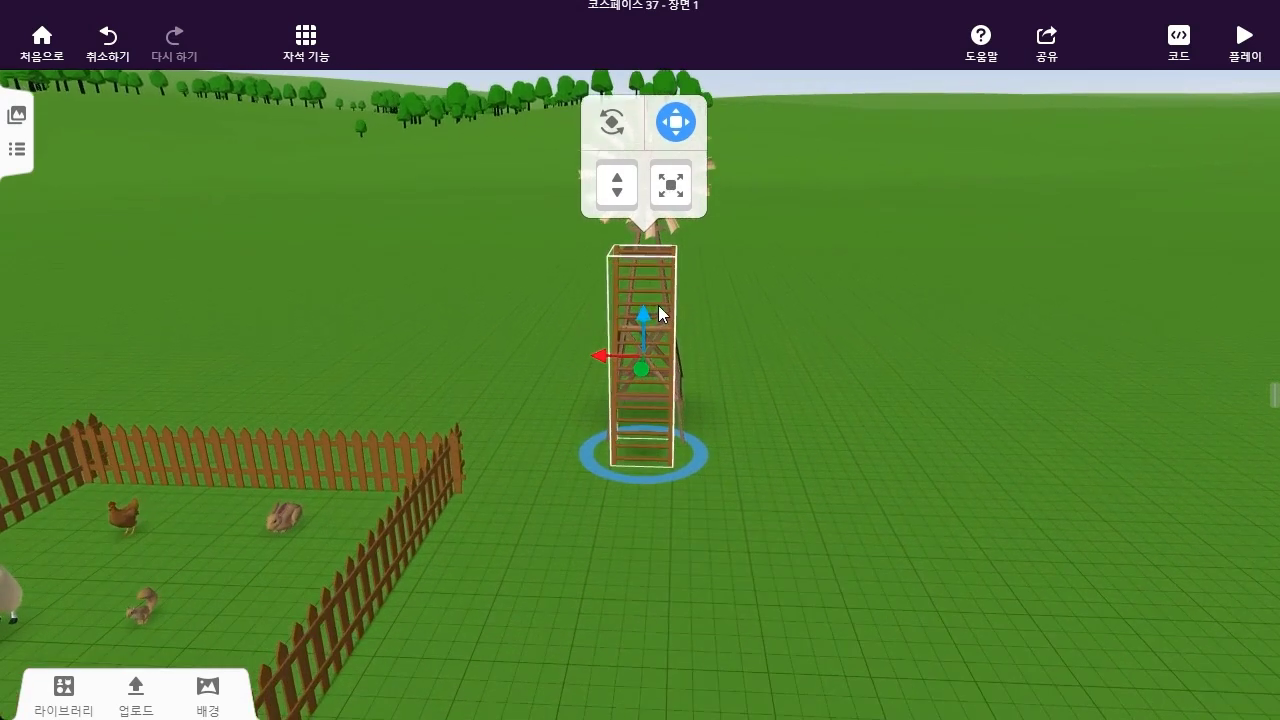
{"action": "left_click_drag", "start_coordinate": [926, 209], "coordinate": [965, 183]}
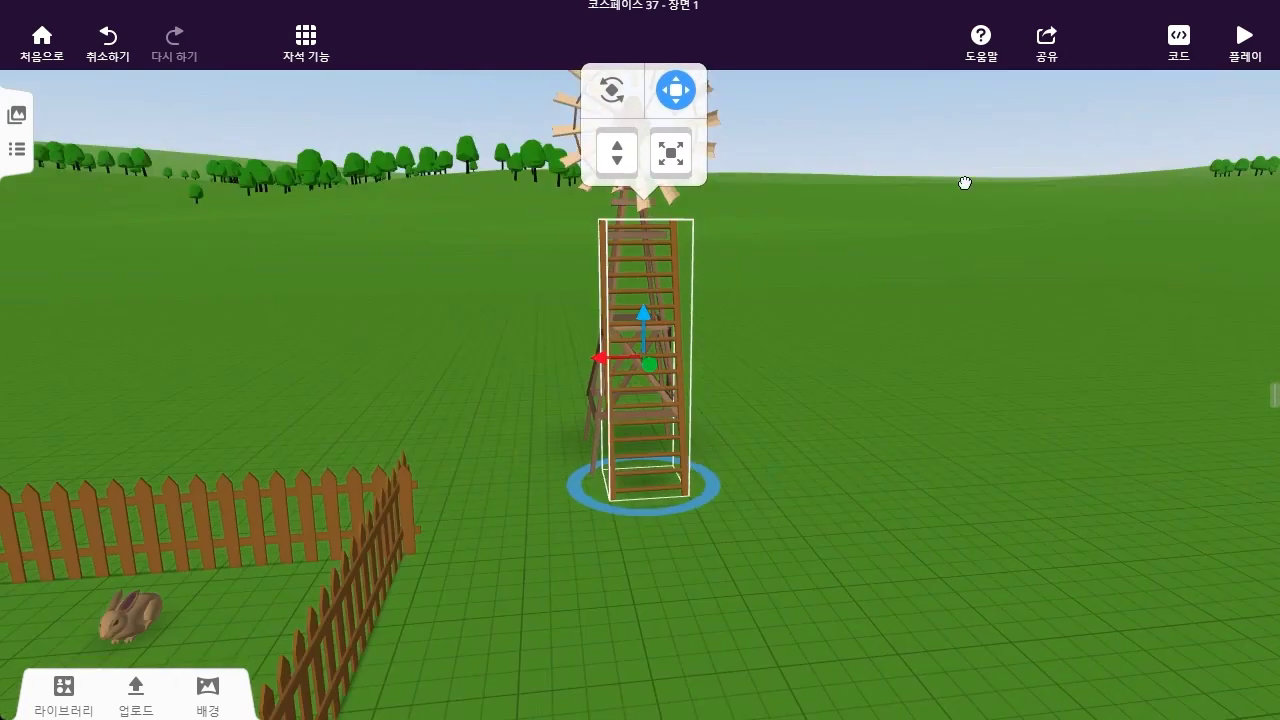
{"action": "scroll", "coordinate": [852, 425], "scroll_direction": "down", "scroll_amount": 5}
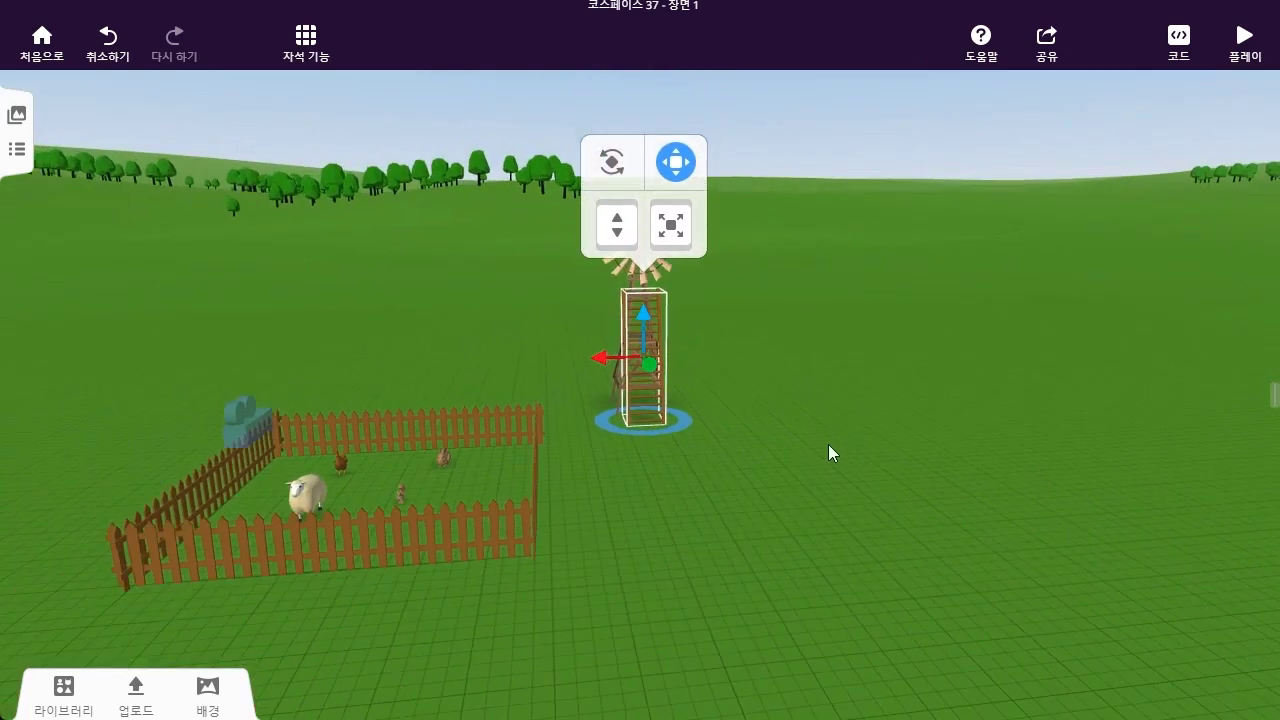
{"action": "left_click_drag", "start_coordinate": [828, 445], "coordinate": [813, 463]}
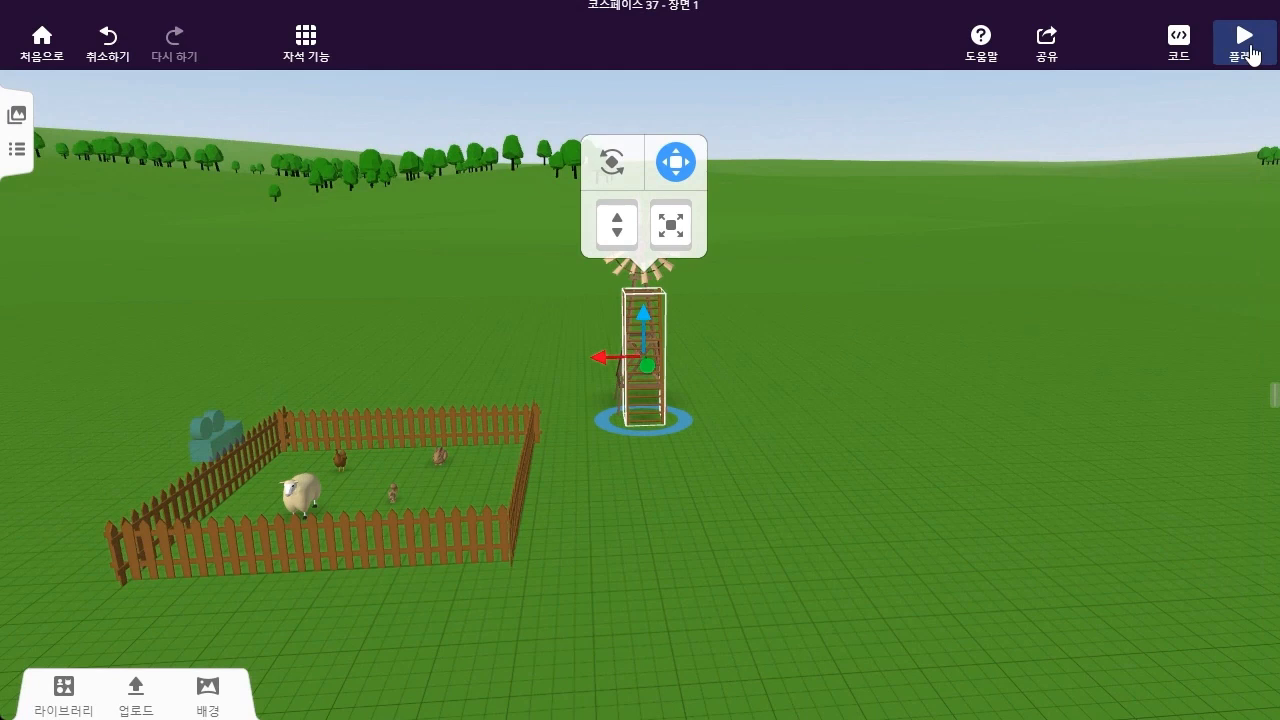
{"action": "left_click", "coordinate": [1249, 53]}
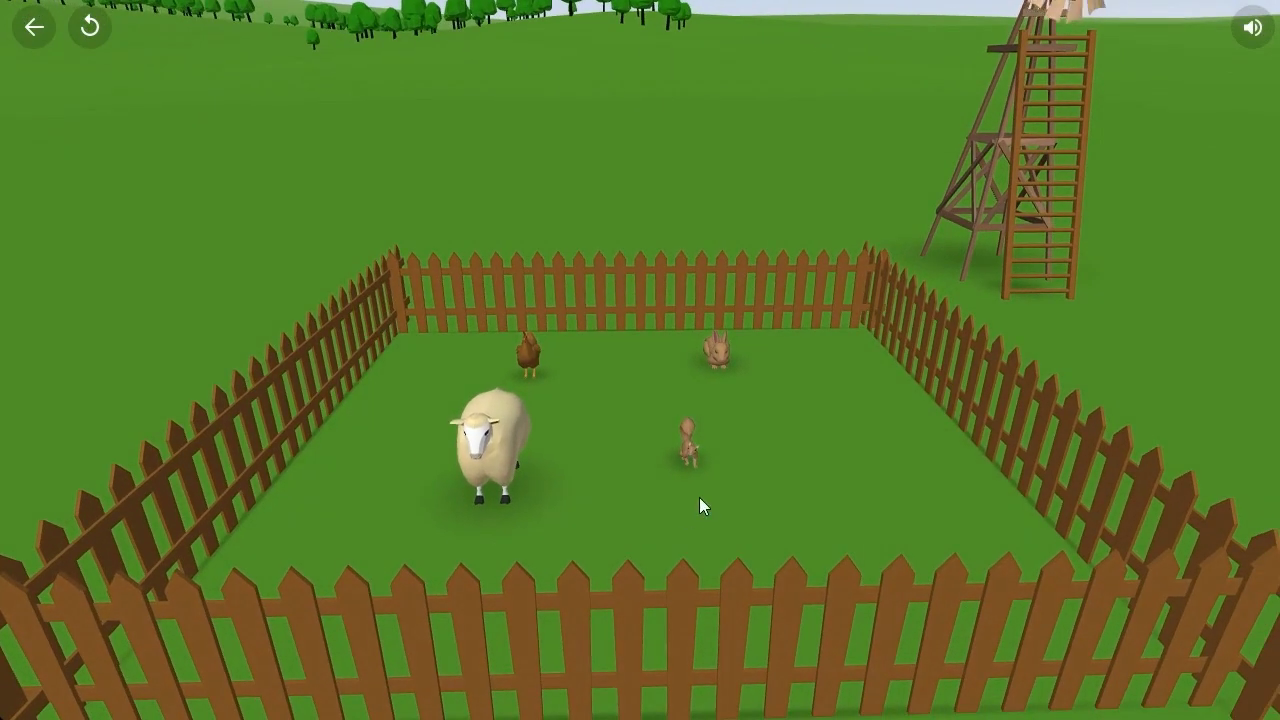
{"action": "mouse_move", "coordinate": [1169, 316]}
{"action": "left_mouse_down"}
{"action": "mouse_move", "coordinate": [1155, 320]}
{"action": "mouse_move", "coordinate": [1177, 297]}
{"action": "left_mouse_up"}
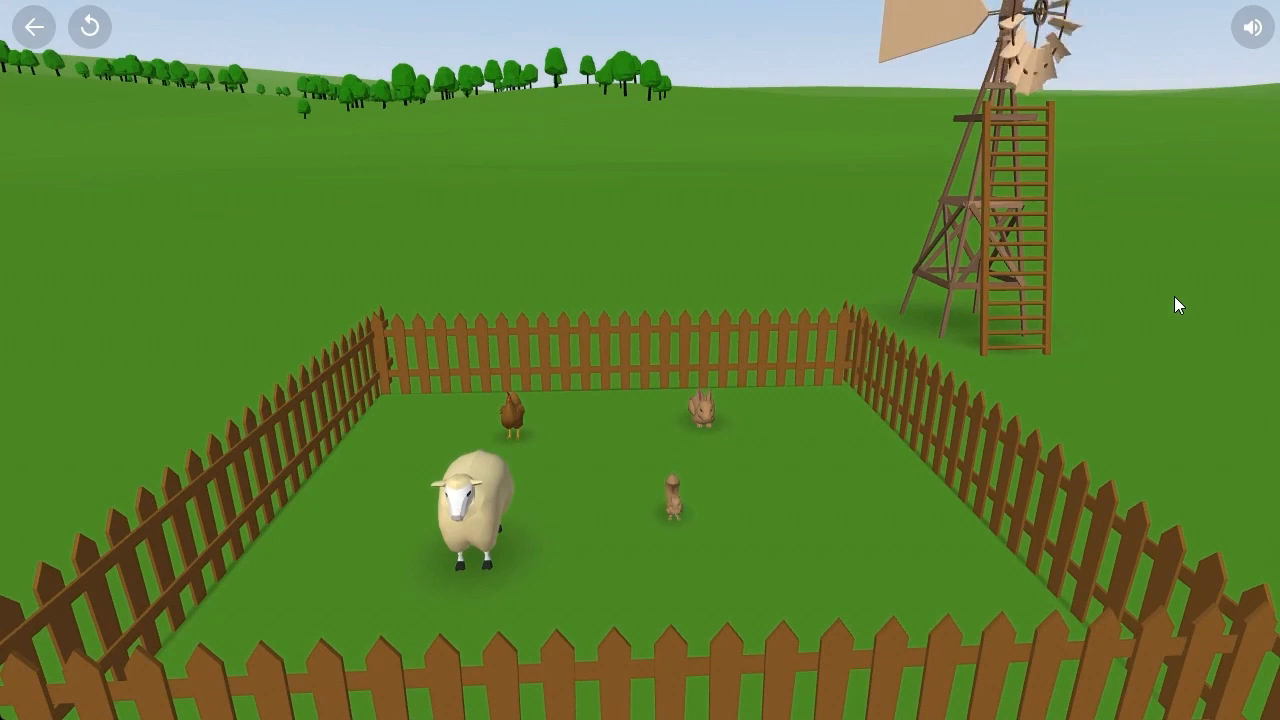
{"action": "left_click", "coordinate": [27, 33]}
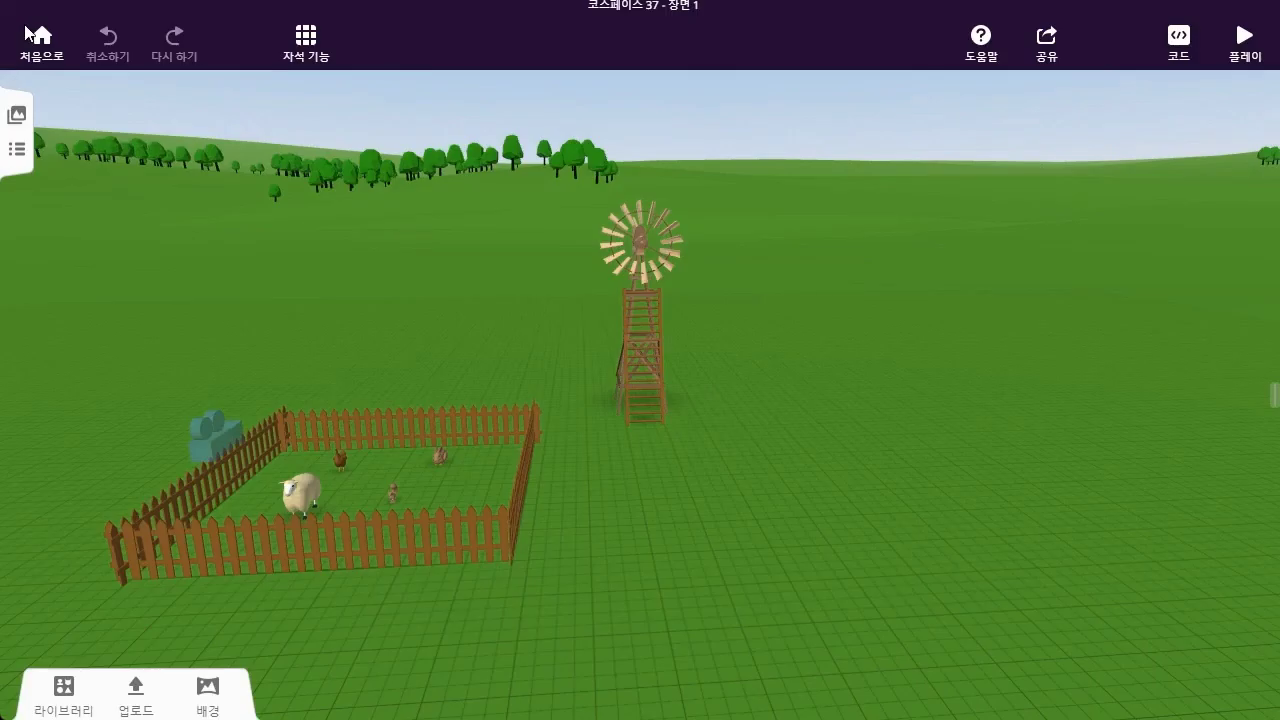
{"action": "mouse_move", "coordinate": [775, 370]}
{"action": "left_mouse_down"}
{"action": "mouse_move", "coordinate": [791, 411]}
{"action": "mouse_move", "coordinate": [757, 384]}
{"action": "left_mouse_up"}
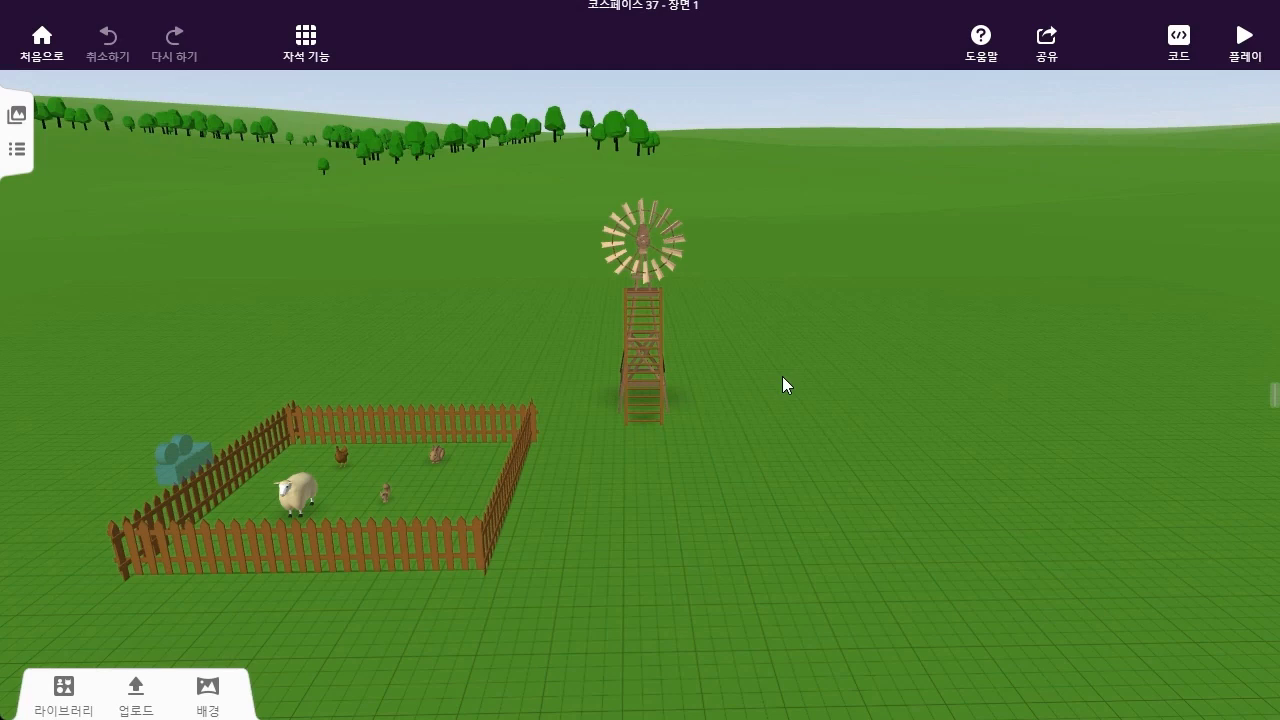
Return to the CoSpaces overview and create a new CoSpace from the 3D 환경 Empty scene template
{"action": "left_click", "coordinate": [52, 52]}
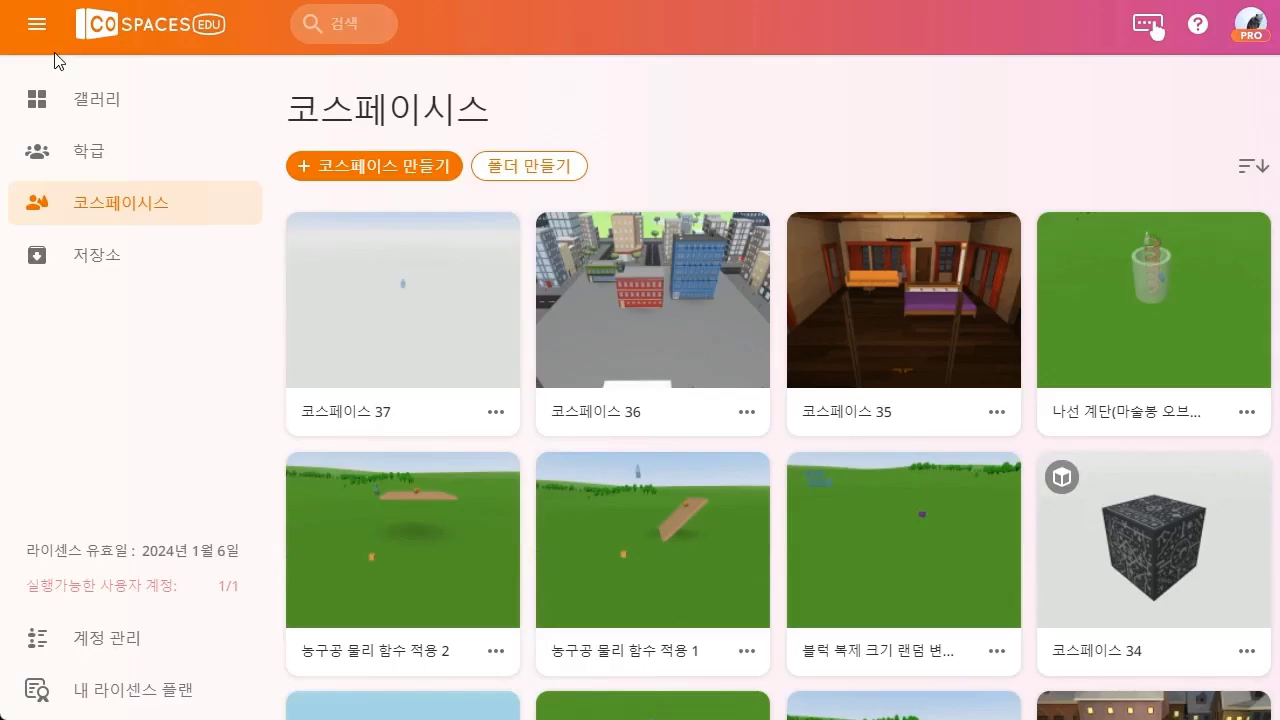
{"action": "left_click", "coordinate": [385, 172]}
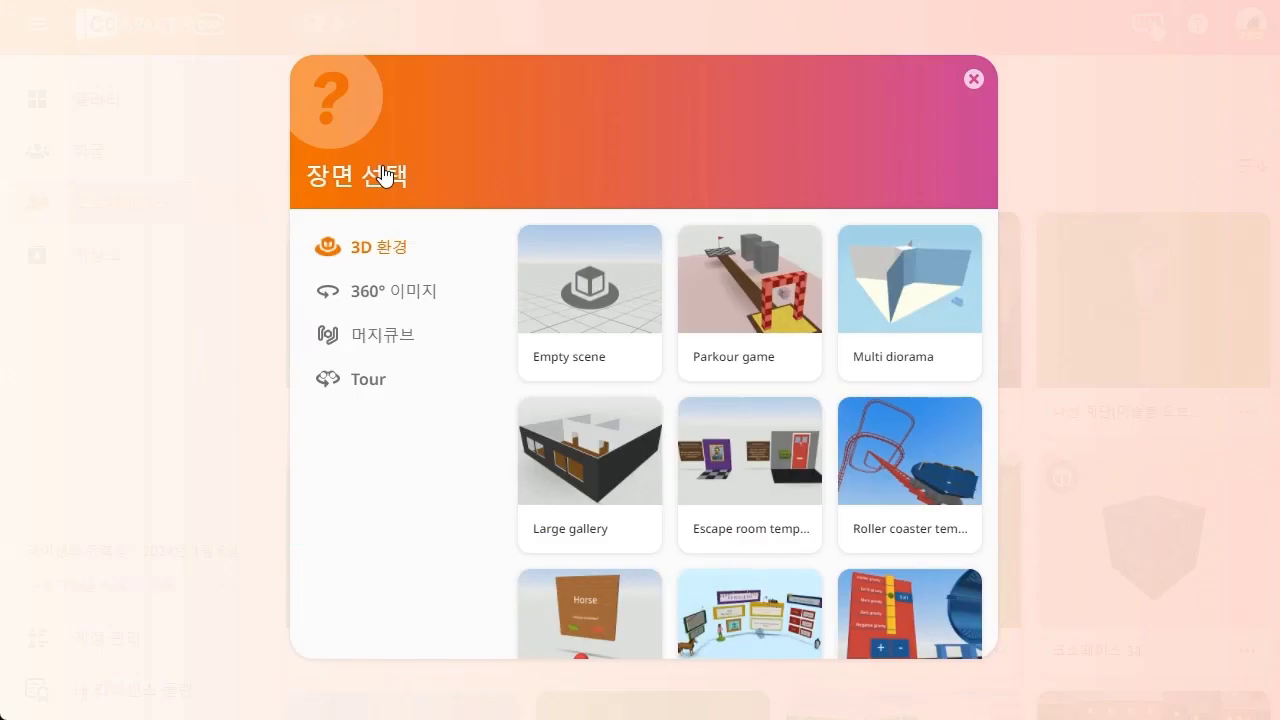
{"action": "left_click", "coordinate": [591, 307]}
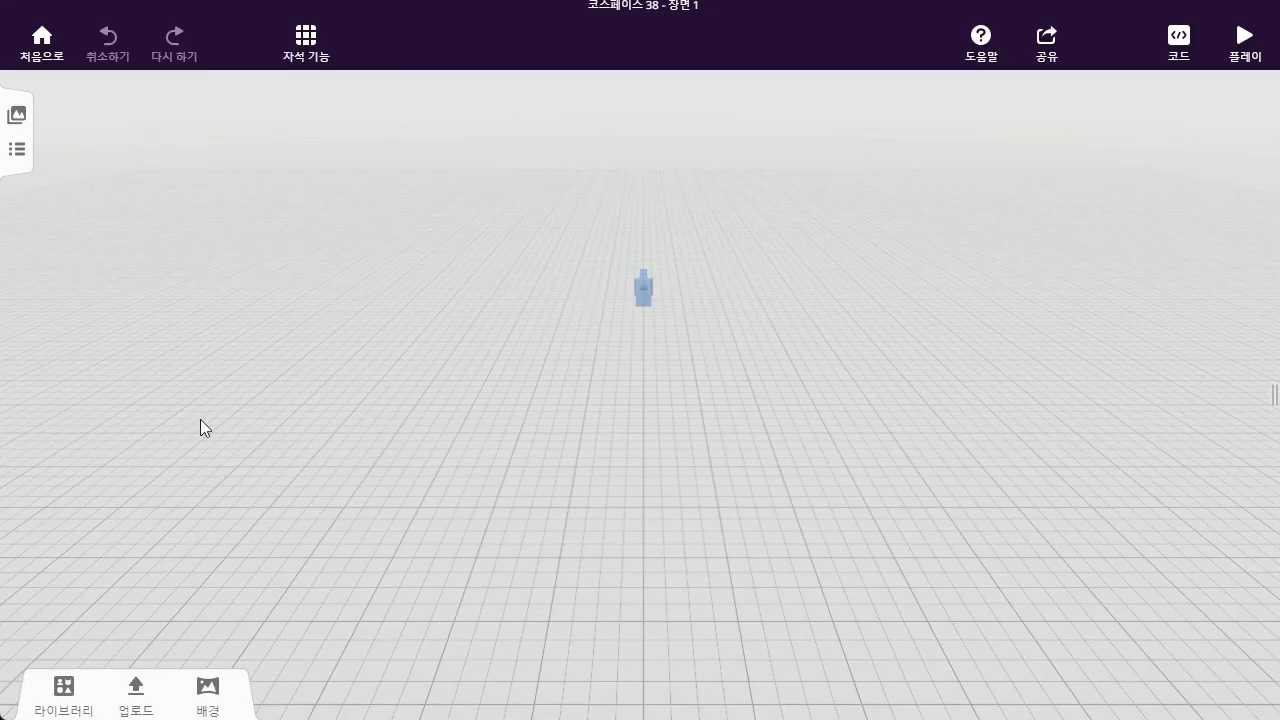
Set the scene background to the snowy landscape with a cabin under a pink sky
{"action": "left_click", "coordinate": [206, 688]}
{"action": "left_click", "coordinate": [120, 607]}
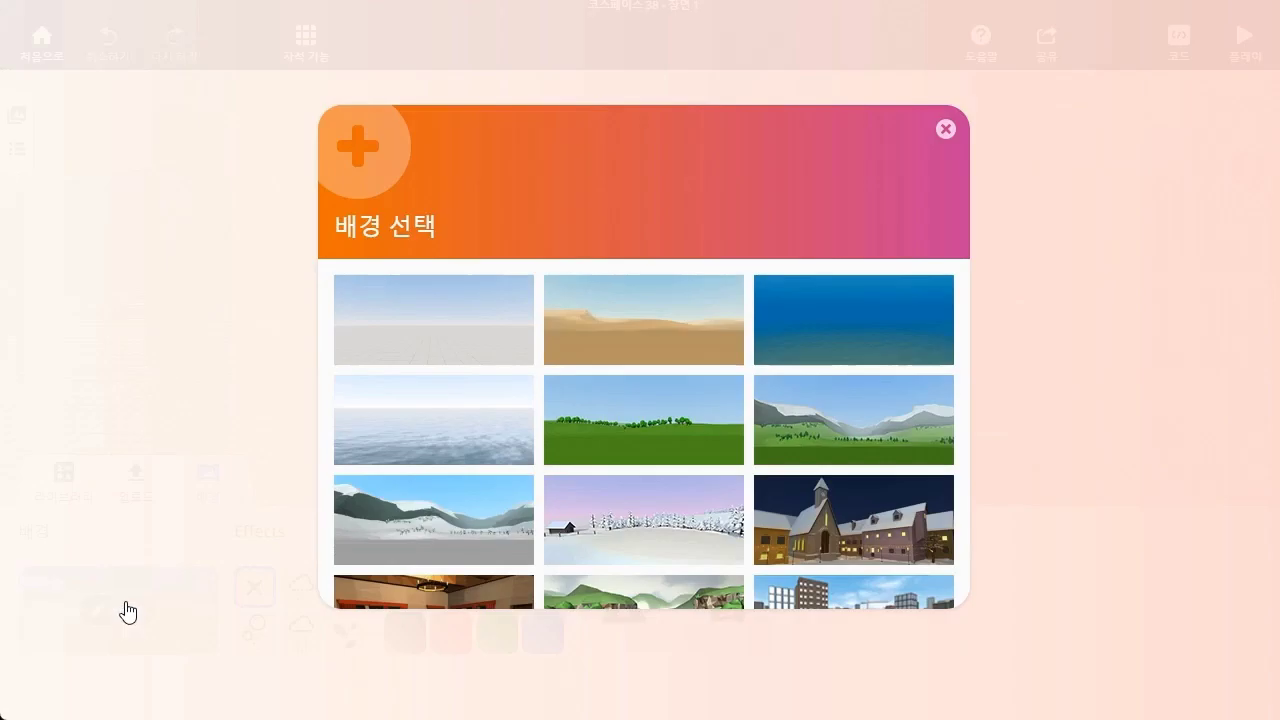
{"action": "left_click", "coordinate": [659, 514]}
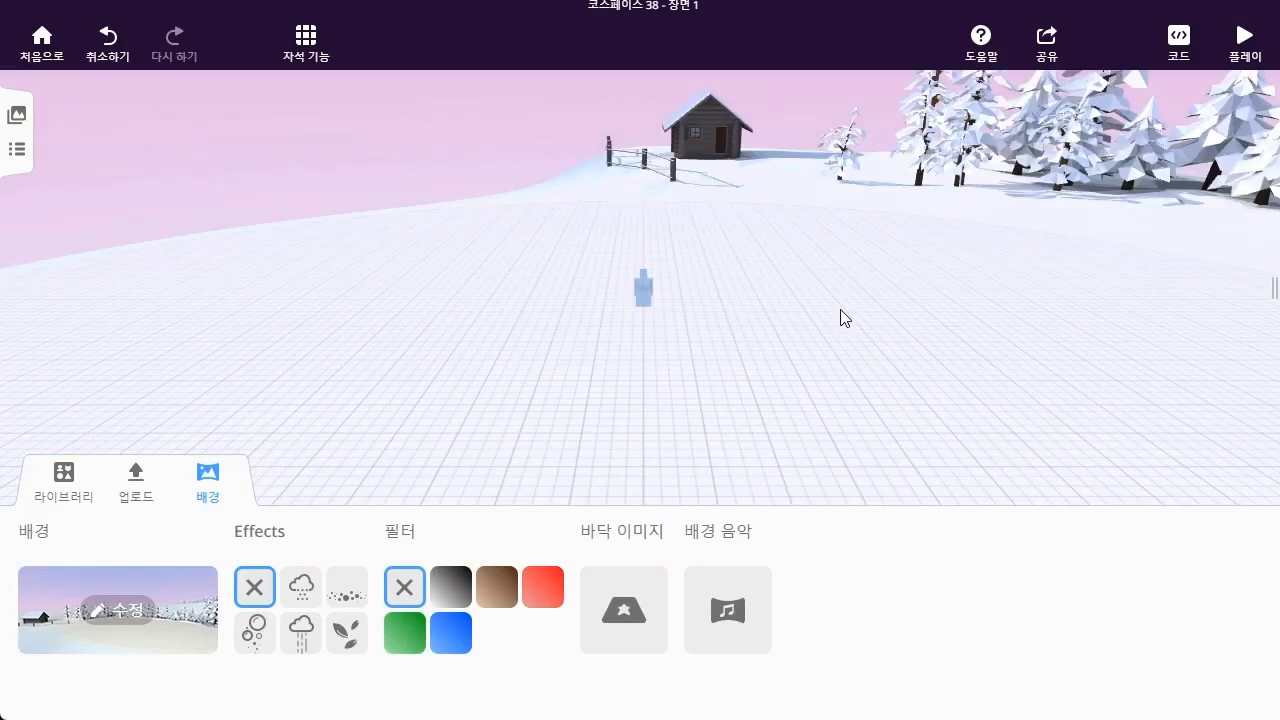
{"action": "mouse_move", "coordinate": [840, 317]}
{"action": "left_mouse_down"}
{"action": "mouse_move", "coordinate": [826, 331]}
{"action": "mouse_move", "coordinate": [841, 320]}
{"action": "left_mouse_up"}
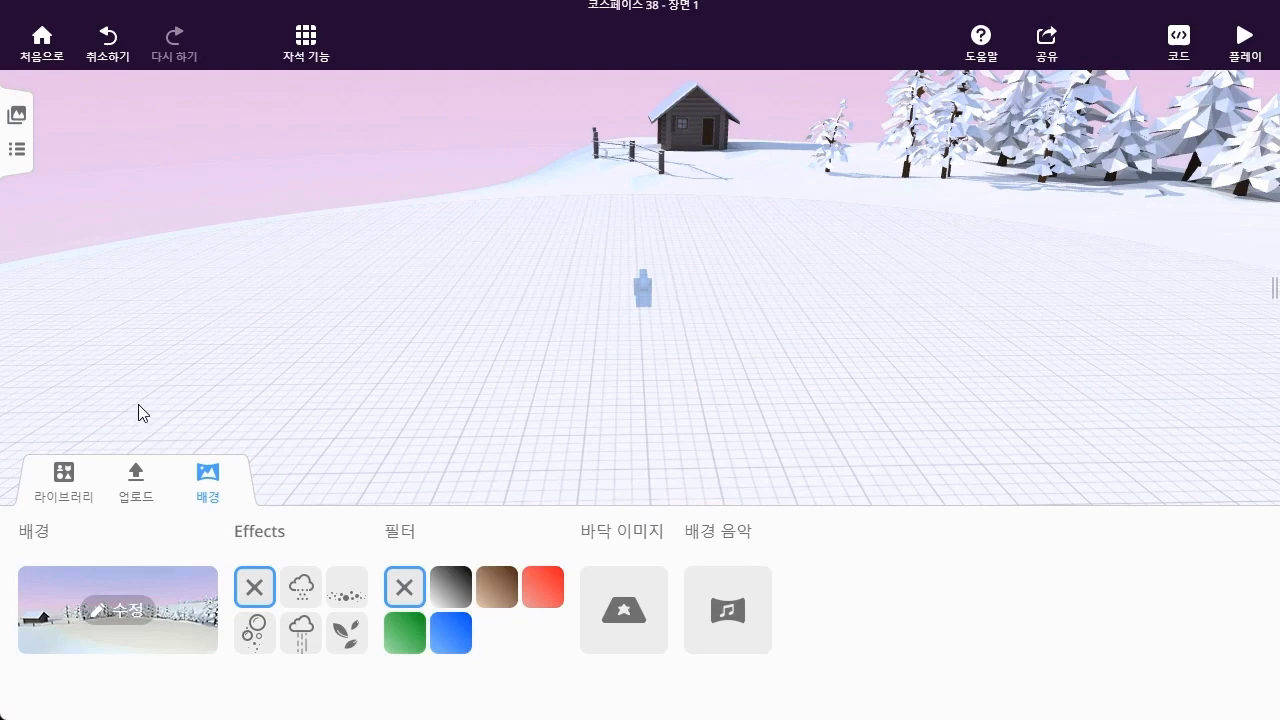
Place the 3D tube shape from the library's 만들기 category on the ground near the camera
{"action": "left_click", "coordinate": [73, 490]}
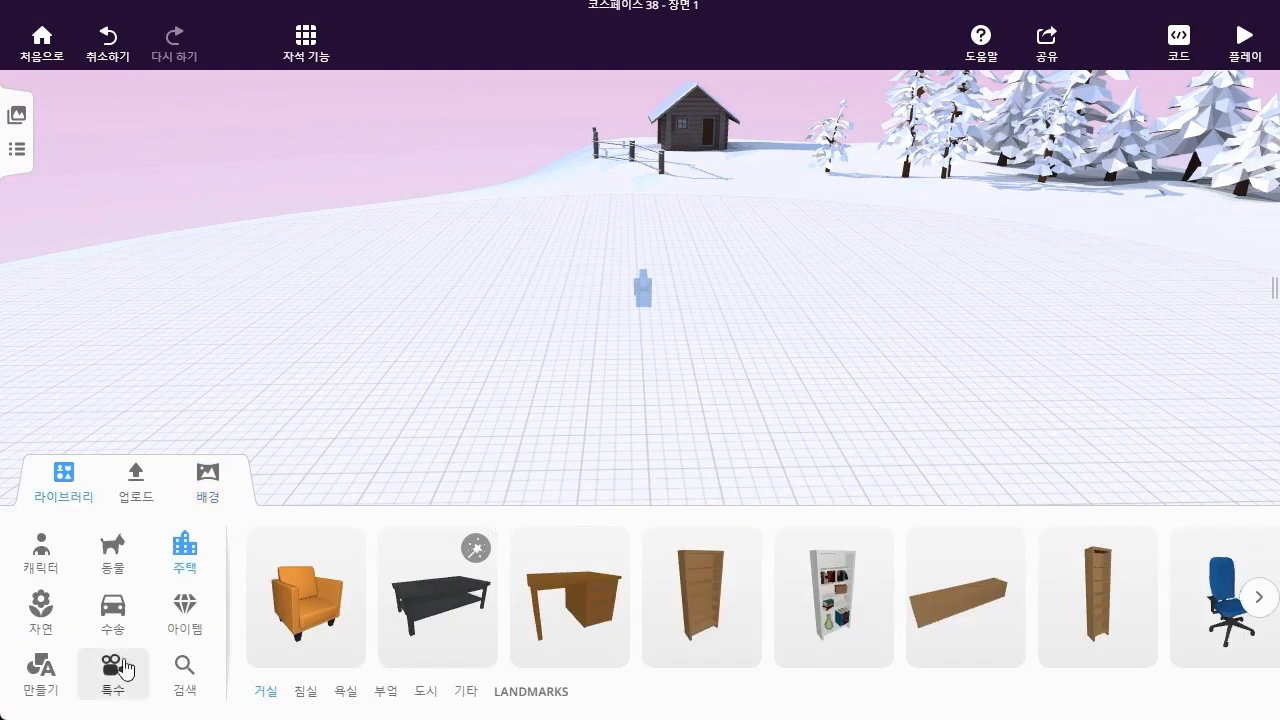
{"action": "left_click", "coordinate": [45, 672]}
{"action": "left_click", "coordinate": [1258, 600]}
{"action": "left_click", "coordinate": [1258, 600]}
{"action": "left_click", "coordinate": [1258, 600]}
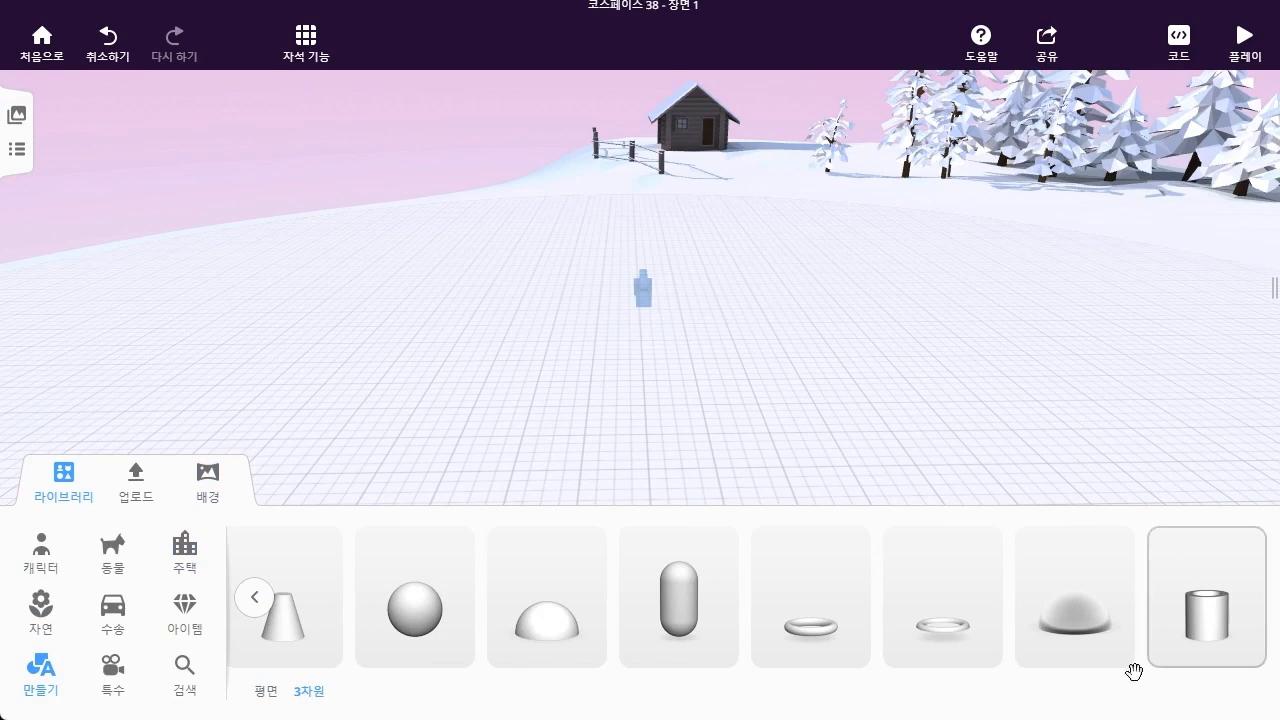
{"action": "left_click_drag", "start_coordinate": [1210, 625], "coordinate": [634, 262]}
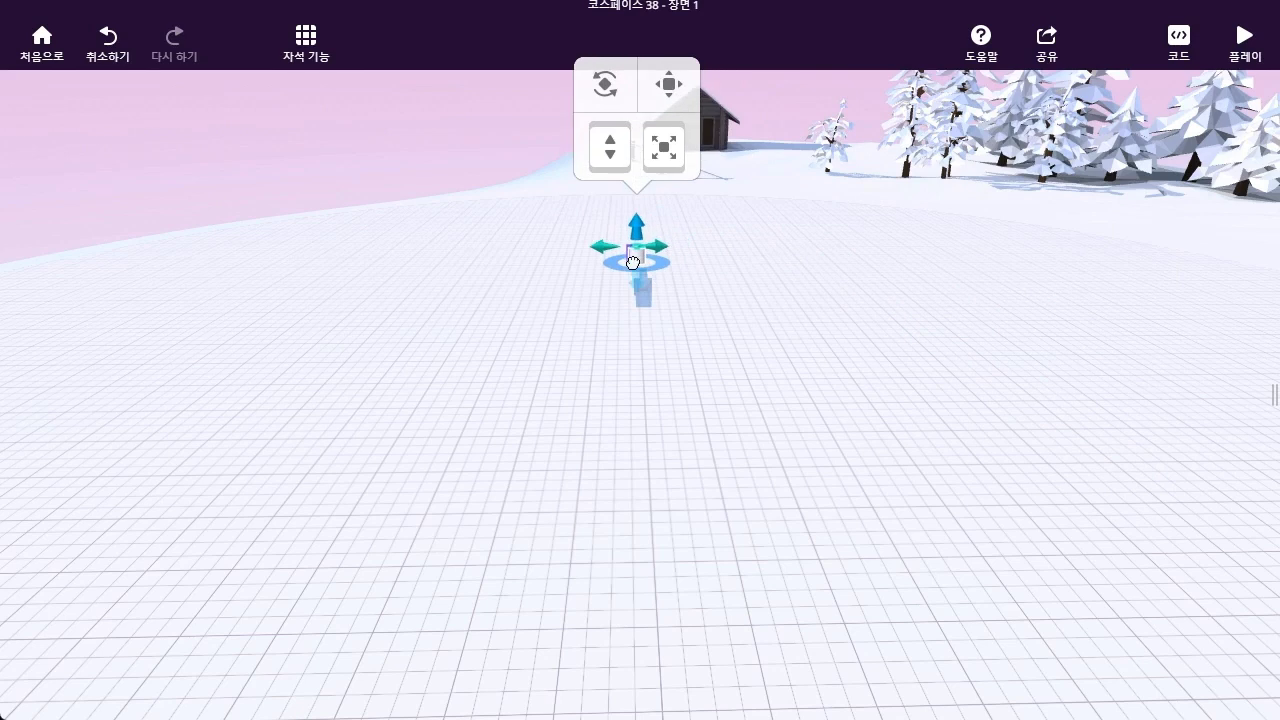
Move the camera away from the tube and line the tube up in front of the camera
{"action": "left_click_drag", "start_coordinate": [850, 290], "coordinate": [649, 317]}
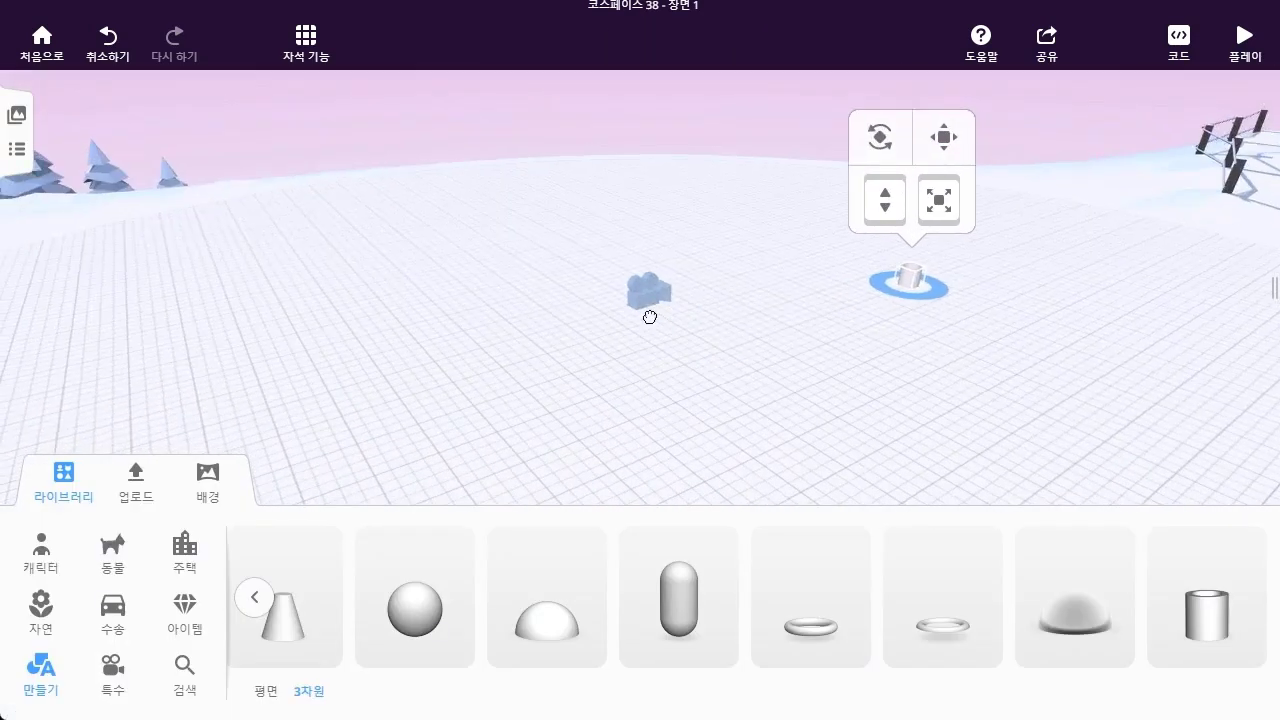
{"action": "left_click_drag", "start_coordinate": [934, 297], "coordinate": [787, 290]}
{"action": "left_click_drag", "start_coordinate": [740, 402], "coordinate": [710, 430]}
{"action": "left_click_drag", "start_coordinate": [650, 290], "coordinate": [188, 380]}
{"action": "left_click_drag", "start_coordinate": [750, 330], "coordinate": [920, 309]}
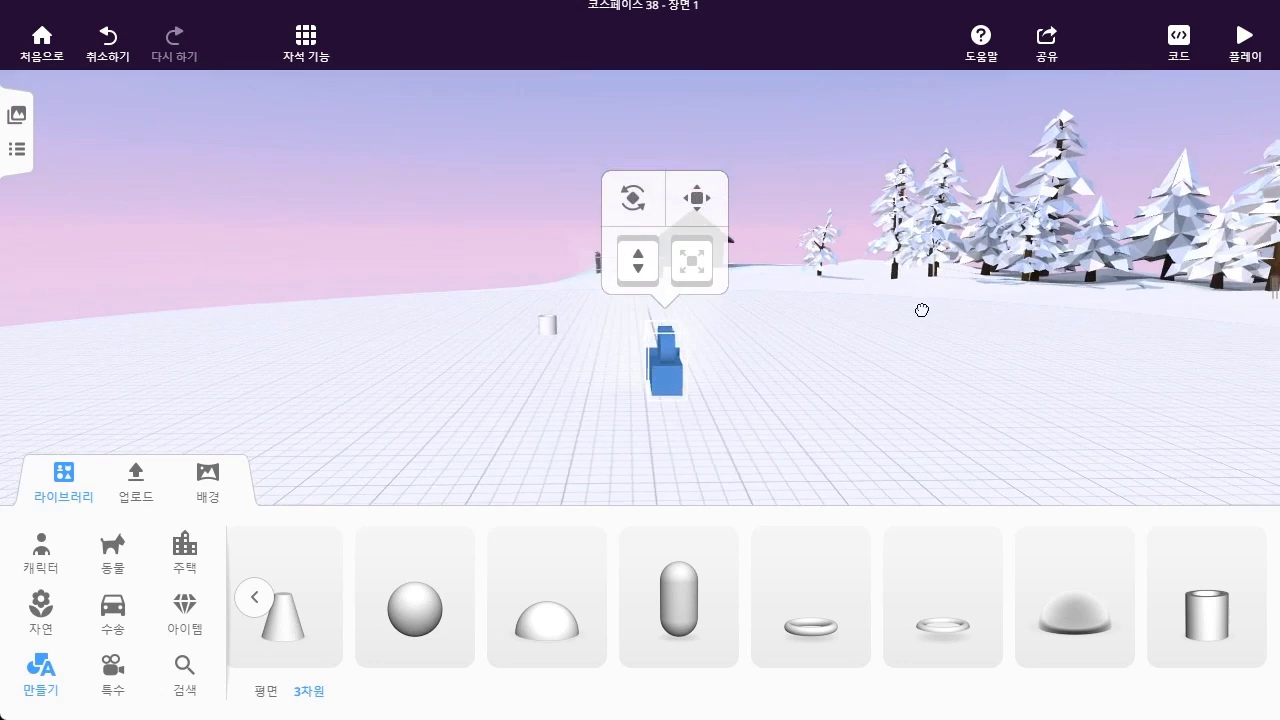
{"action": "left_click_drag", "start_coordinate": [549, 326], "coordinate": [640, 322]}
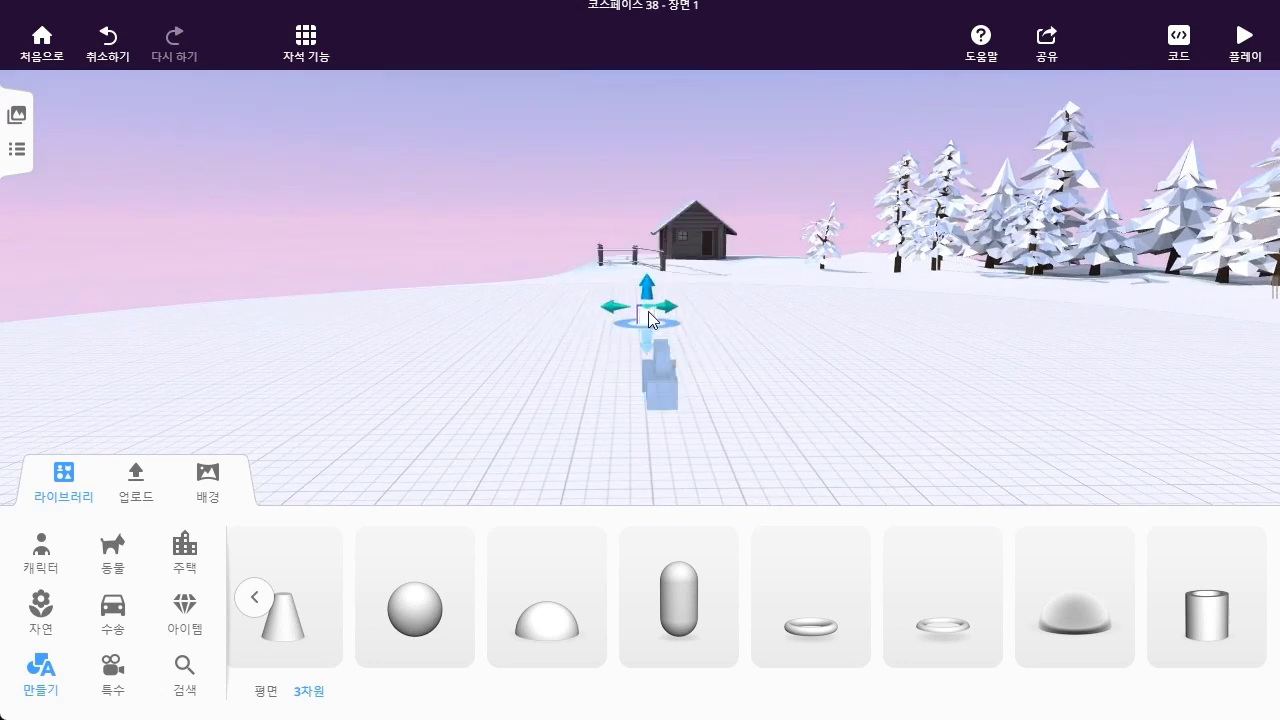
Turn on the camera's move mode and raise the camera high above the ground
{"action": "left_click", "coordinate": [660, 380]}
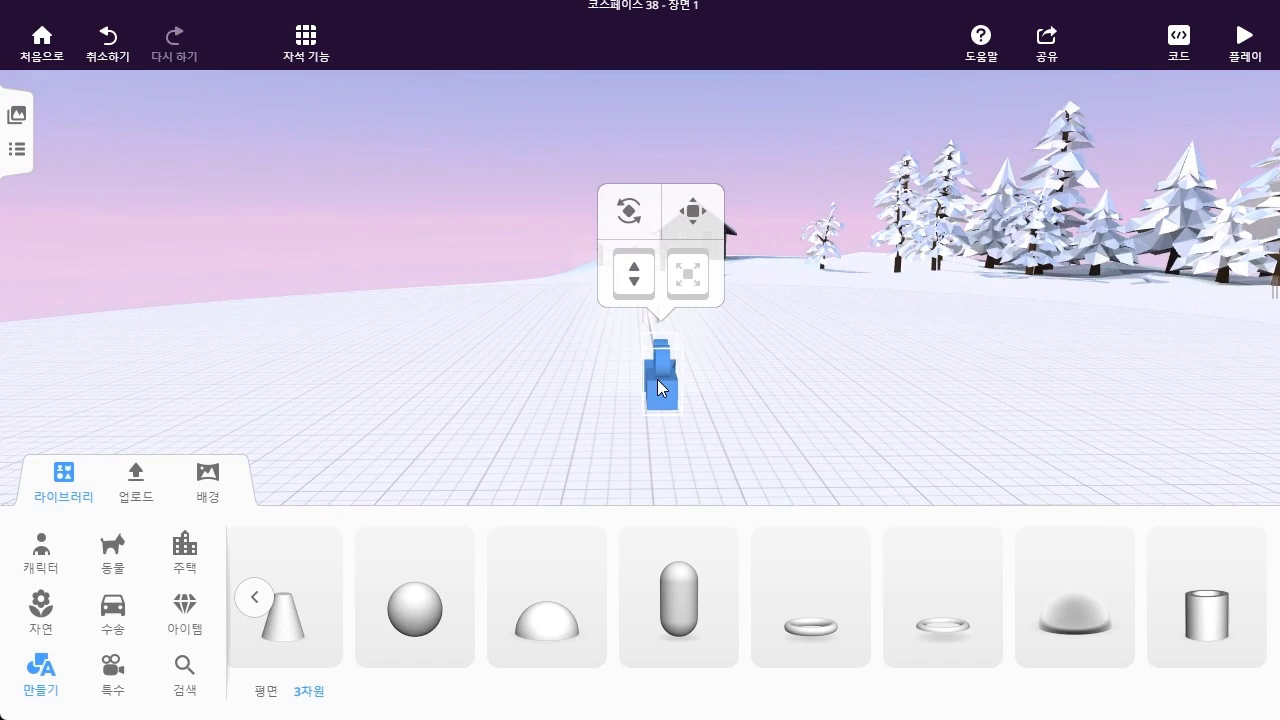
{"action": "left_click", "coordinate": [696, 217]}
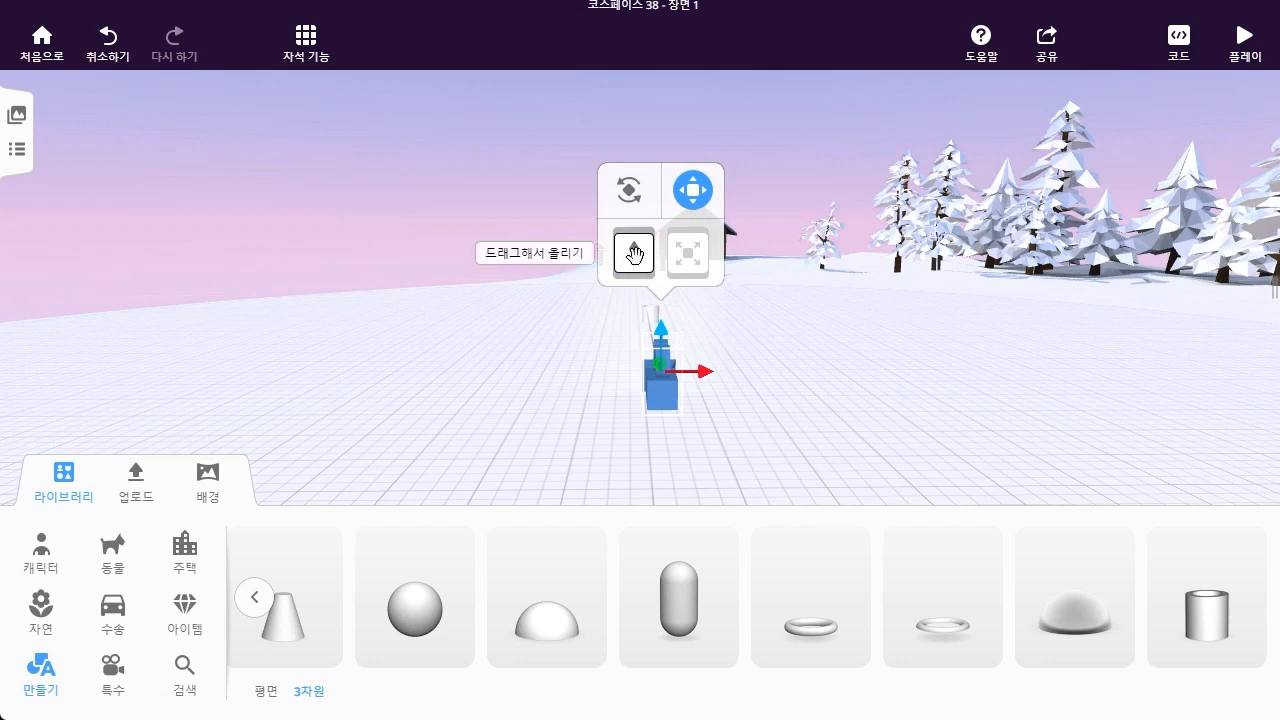
{"action": "left_click_drag", "start_coordinate": [634, 254], "coordinate": [634, 216]}
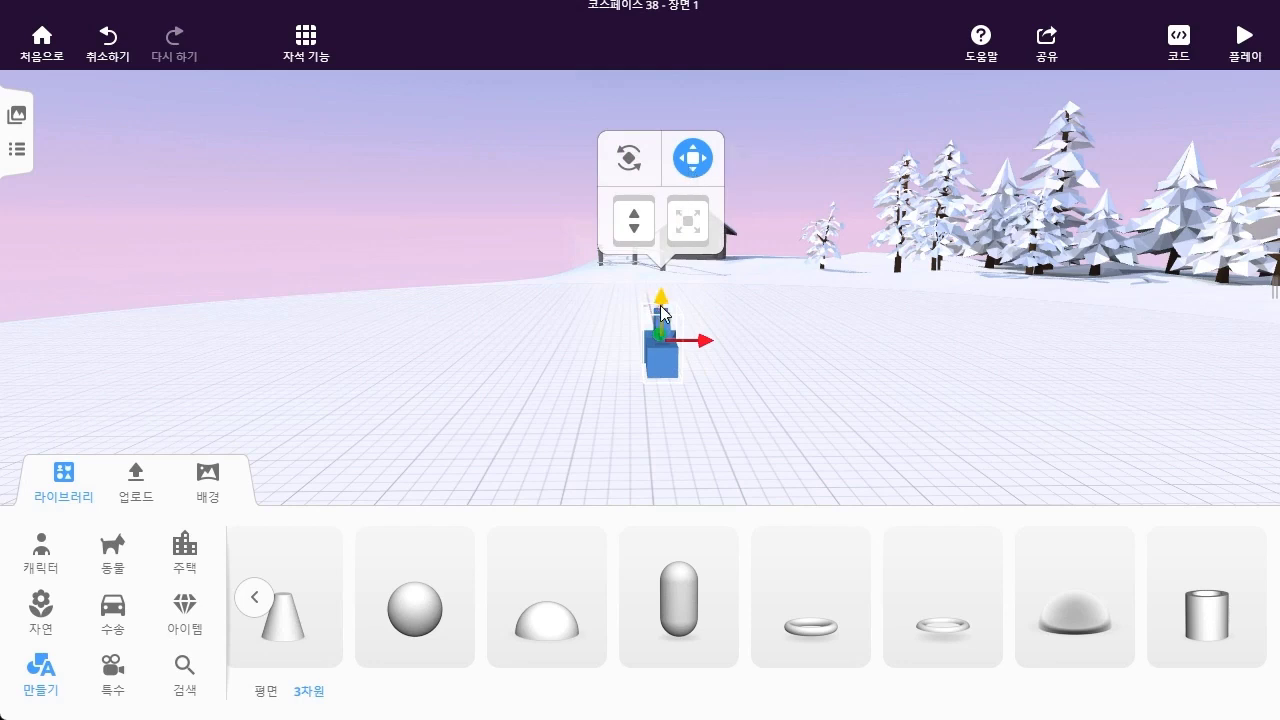
{"action": "left_click_drag", "start_coordinate": [661, 310], "coordinate": [661, 70]}
{"action": "left_click_drag", "start_coordinate": [880, 207], "coordinate": [866, 271]}
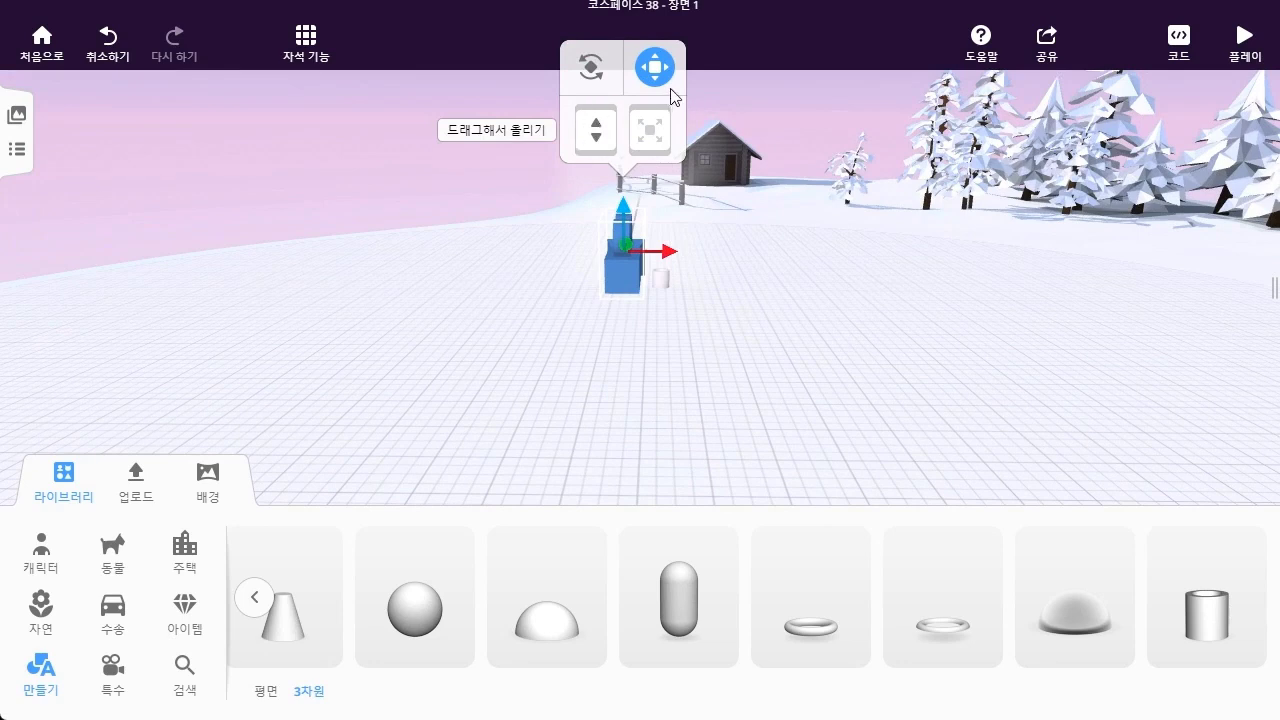
{"action": "left_click_drag", "start_coordinate": [632, 209], "coordinate": [632, 105]}
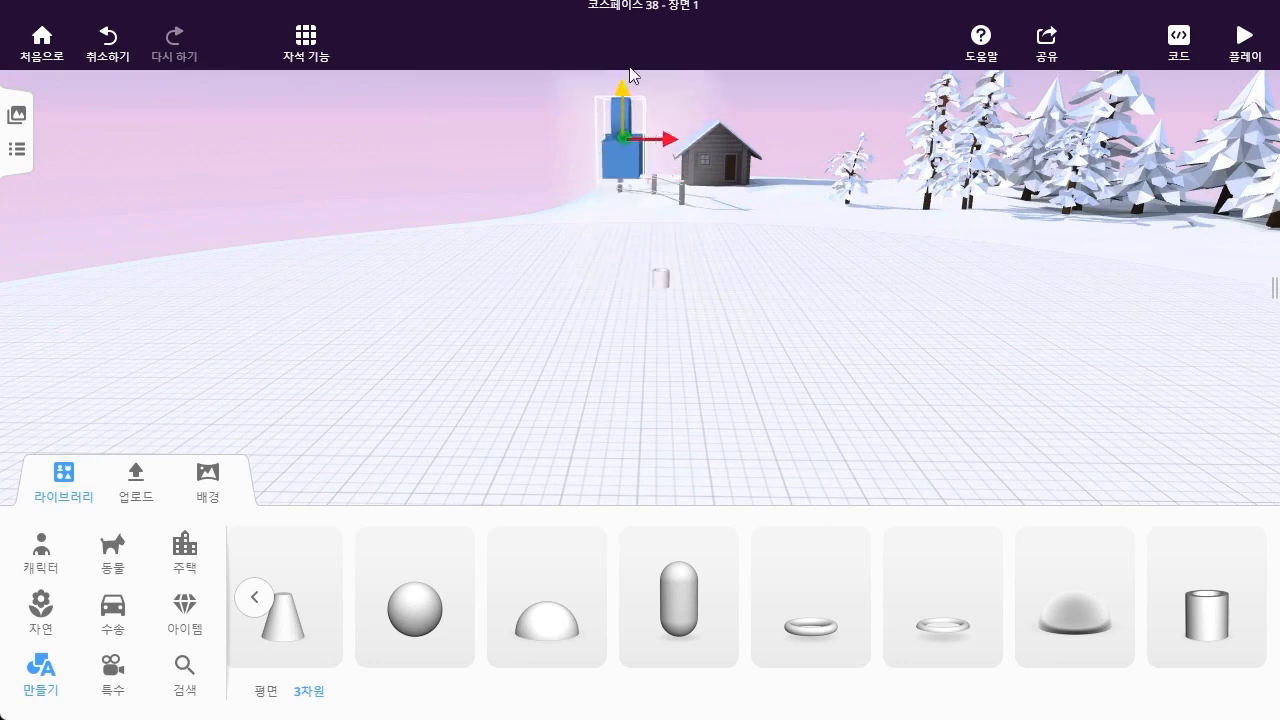
{"action": "left_click_drag", "start_coordinate": [823, 230], "coordinate": [831, 292]}
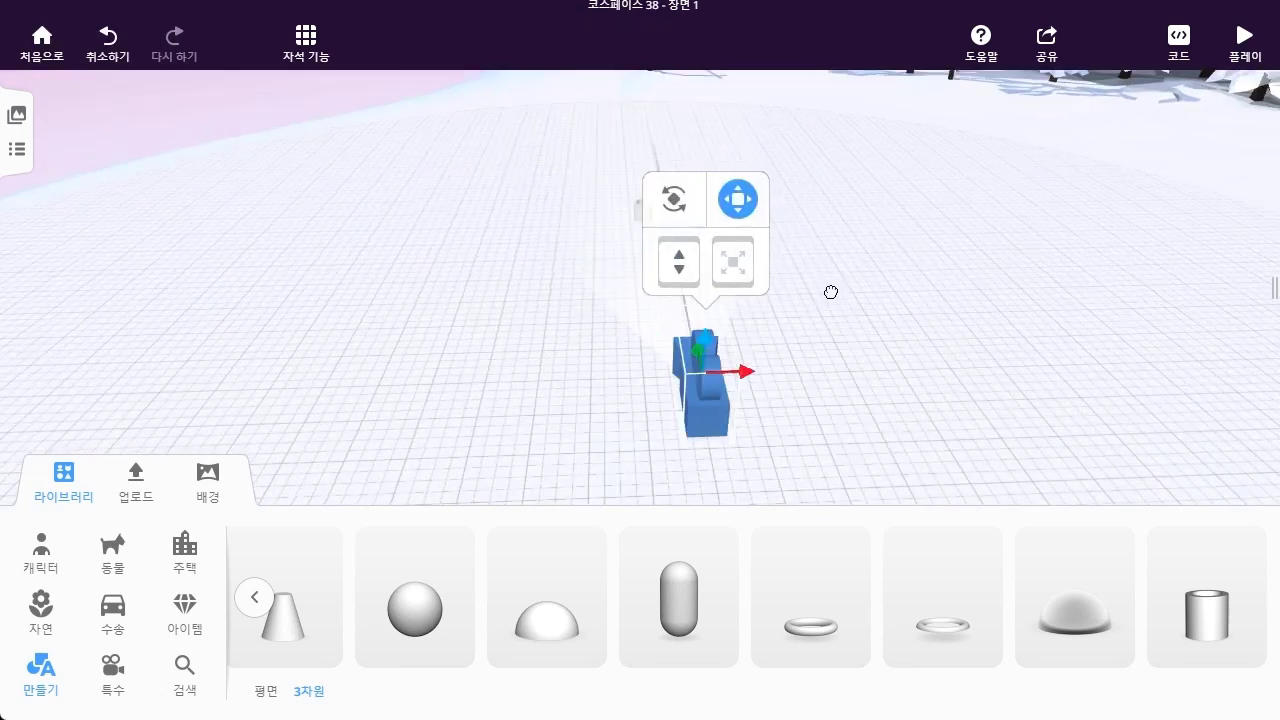
Change the camera's movement type to 비행
{"action": "right_click", "coordinate": [709, 368]}
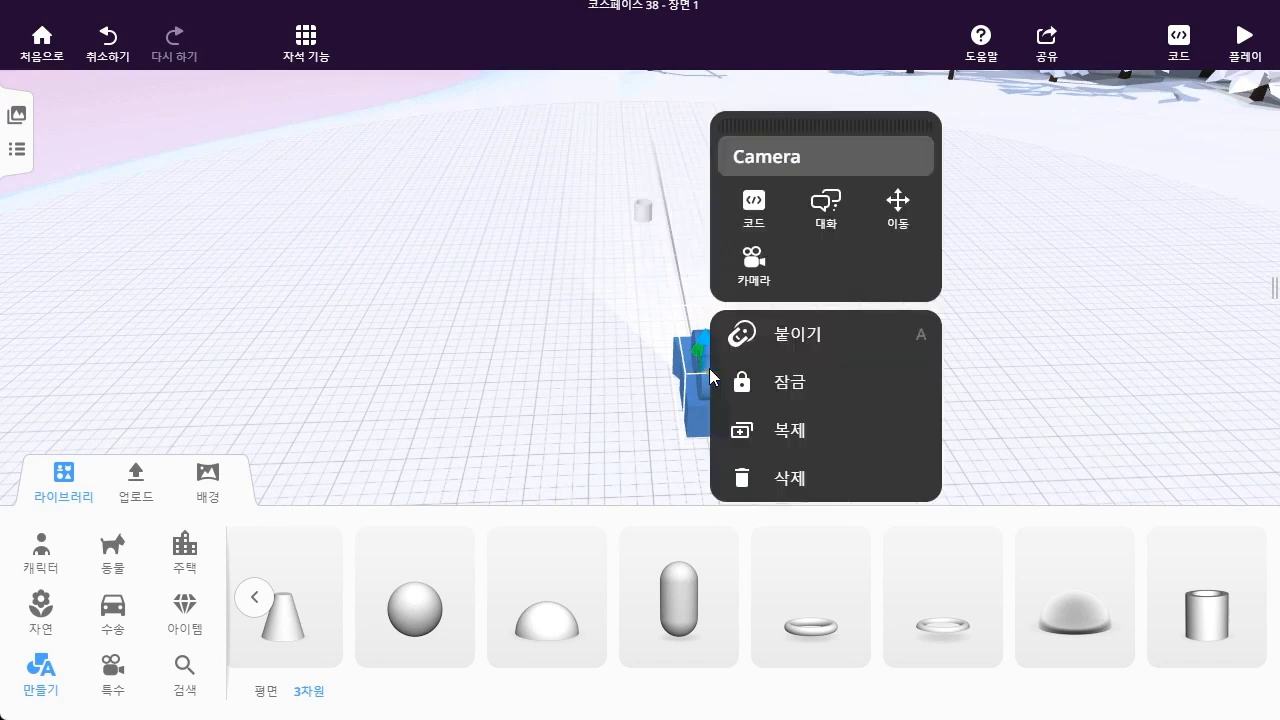
{"action": "left_click", "coordinate": [763, 283]}
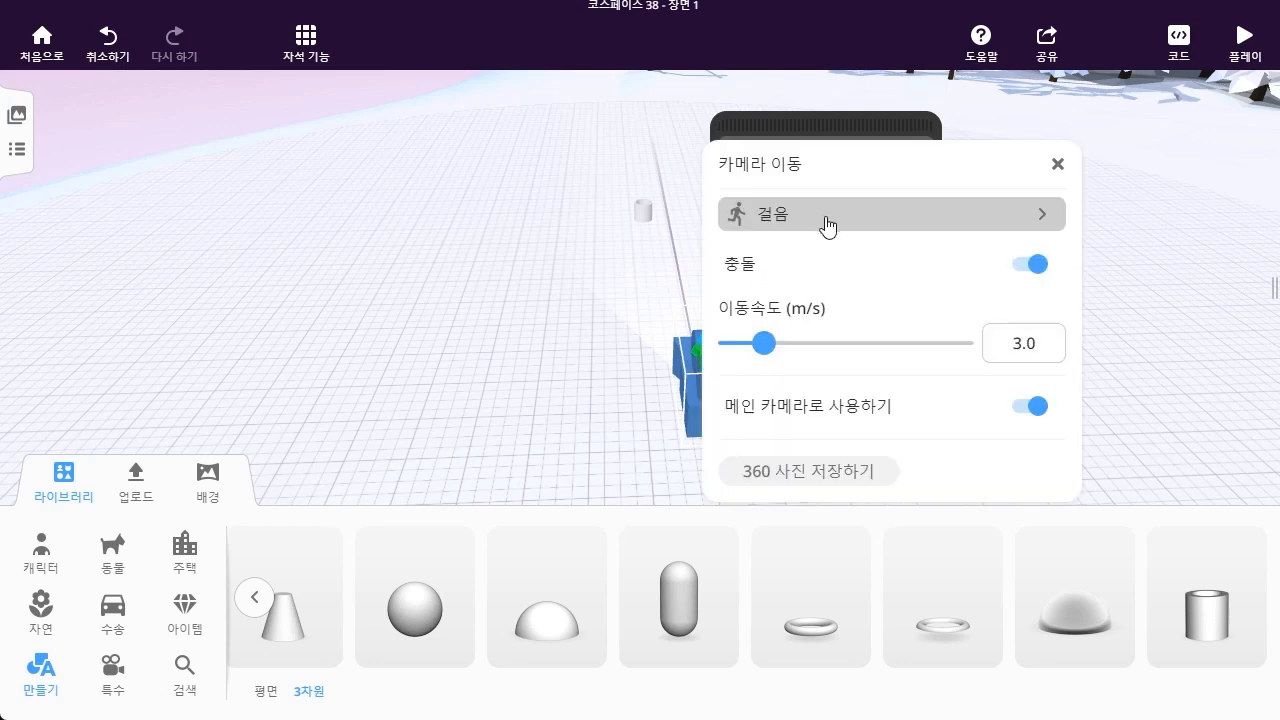
{"action": "left_click", "coordinate": [870, 216]}
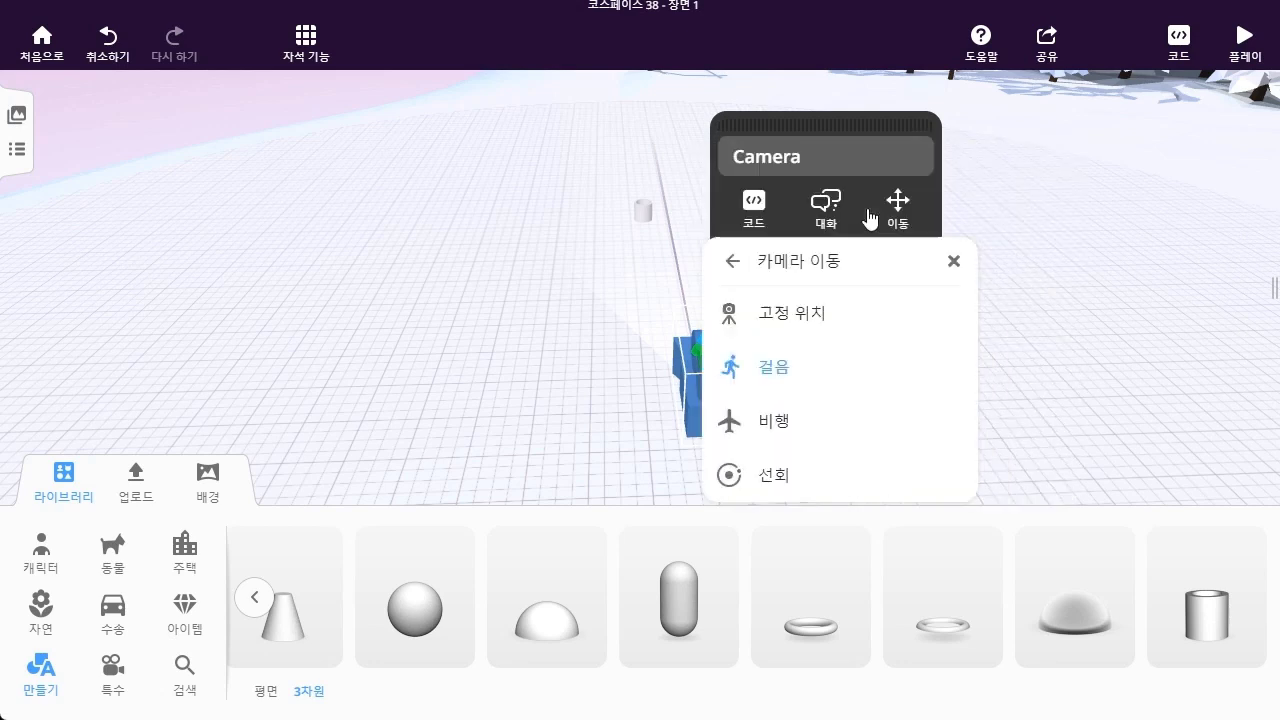
{"action": "left_click", "coordinate": [827, 343]}
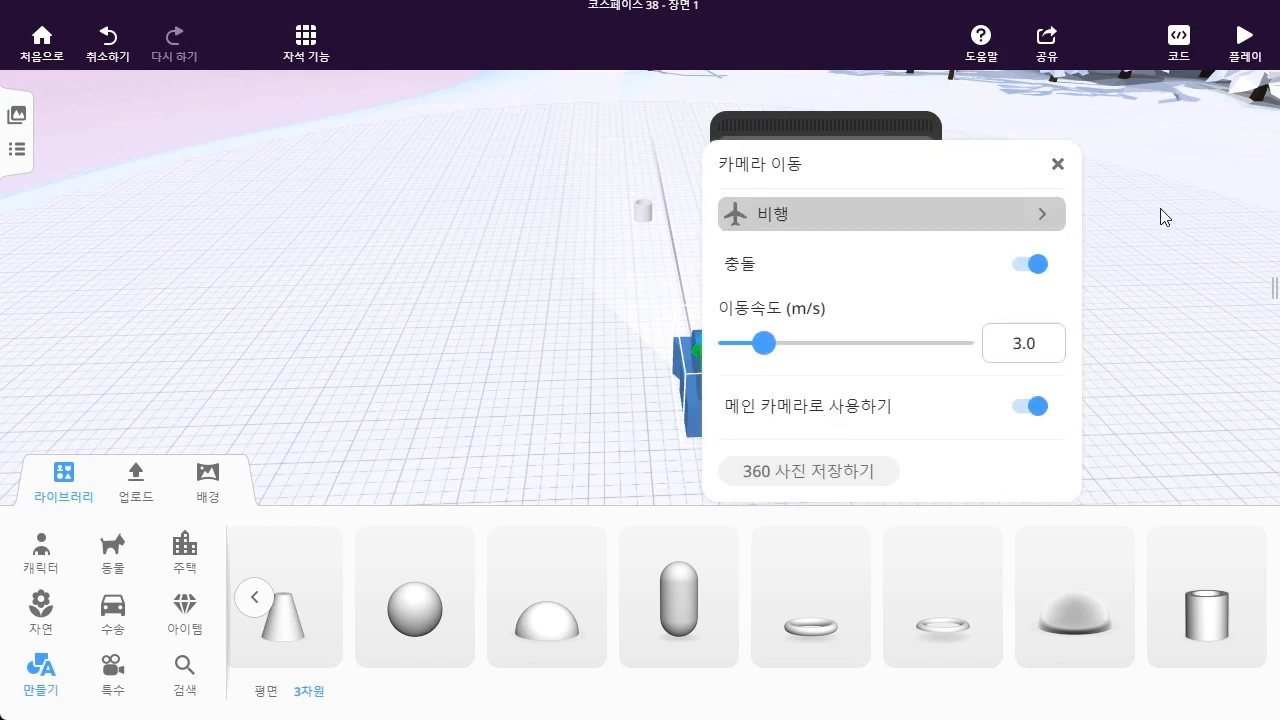
{"action": "left_click", "coordinate": [1163, 217]}
Shift the small tube sideways so it sits straight ahead of the camera
{"action": "left_click_drag", "start_coordinate": [1083, 234], "coordinate": [1017, 251]}
{"action": "left_click_drag", "start_coordinate": [728, 220], "coordinate": [633, 225]}
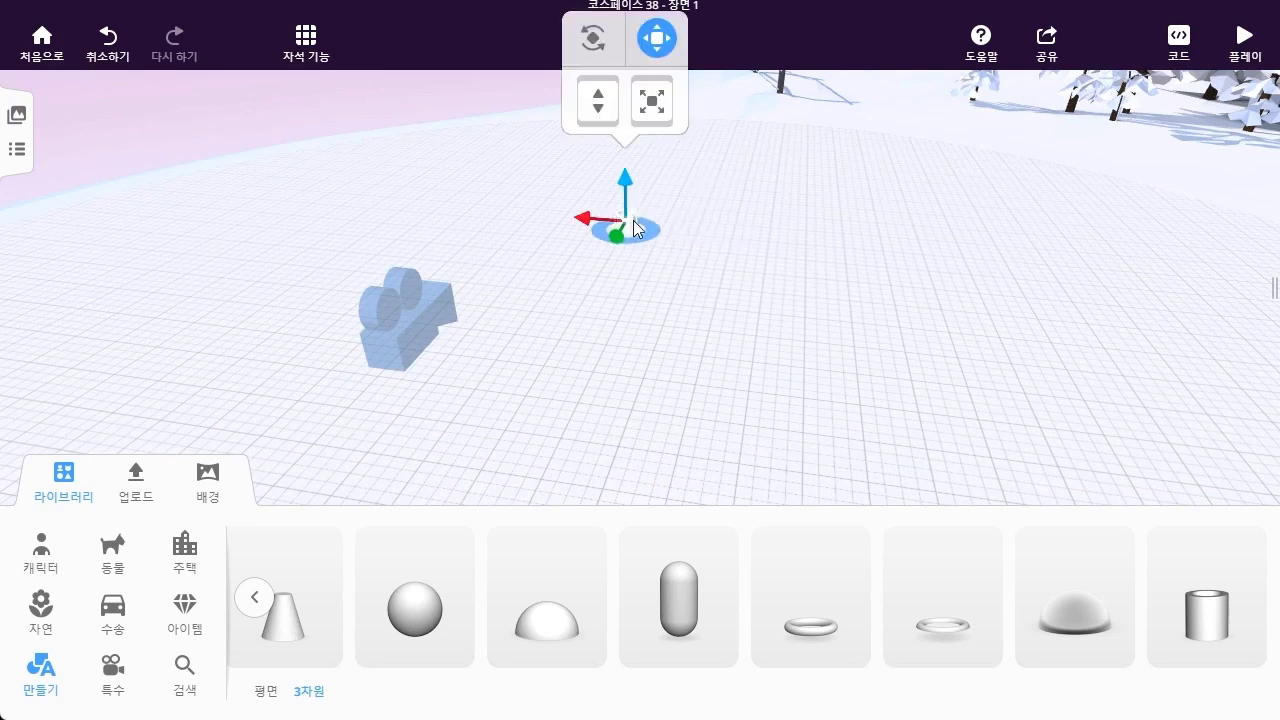
{"action": "left_click_drag", "start_coordinate": [714, 229], "coordinate": [771, 260]}
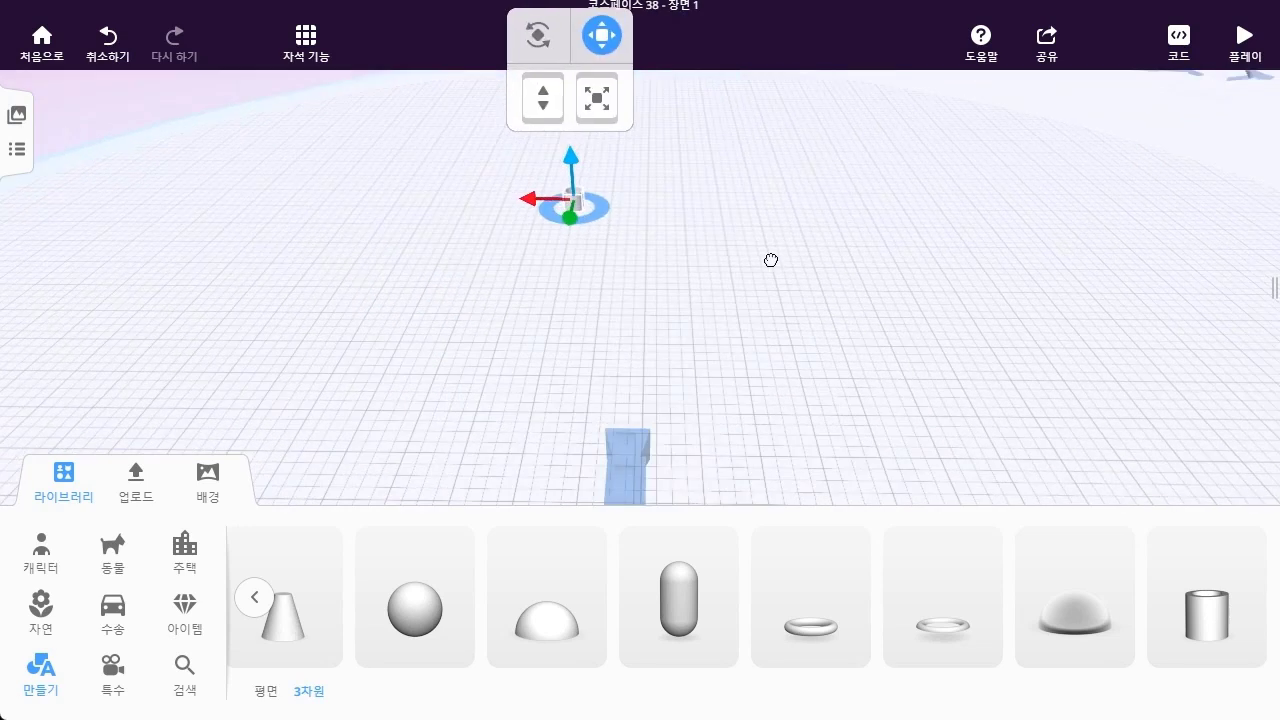
{"action": "left_click_drag", "start_coordinate": [577, 194], "coordinate": [628, 205]}
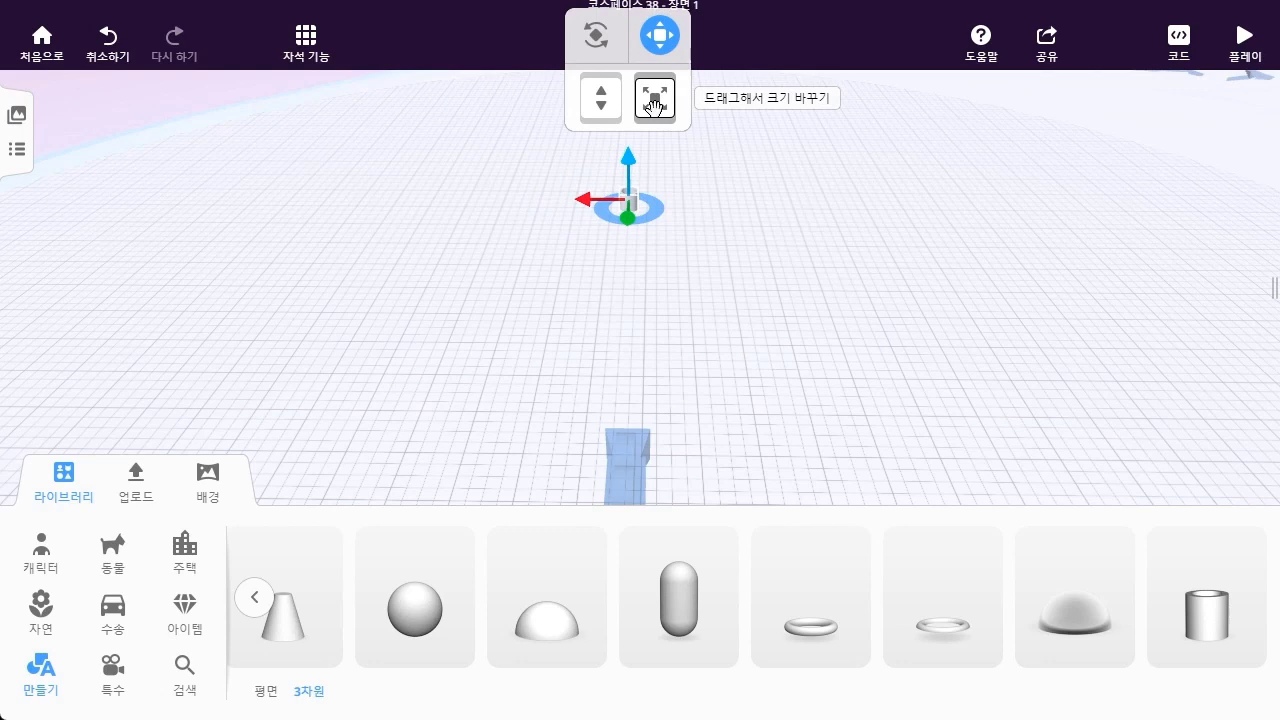
Bring the tube closer to the camera and enlarge it into a huge cylinder, keeping the camera outside it
{"action": "left_click", "coordinate": [72, 492]}
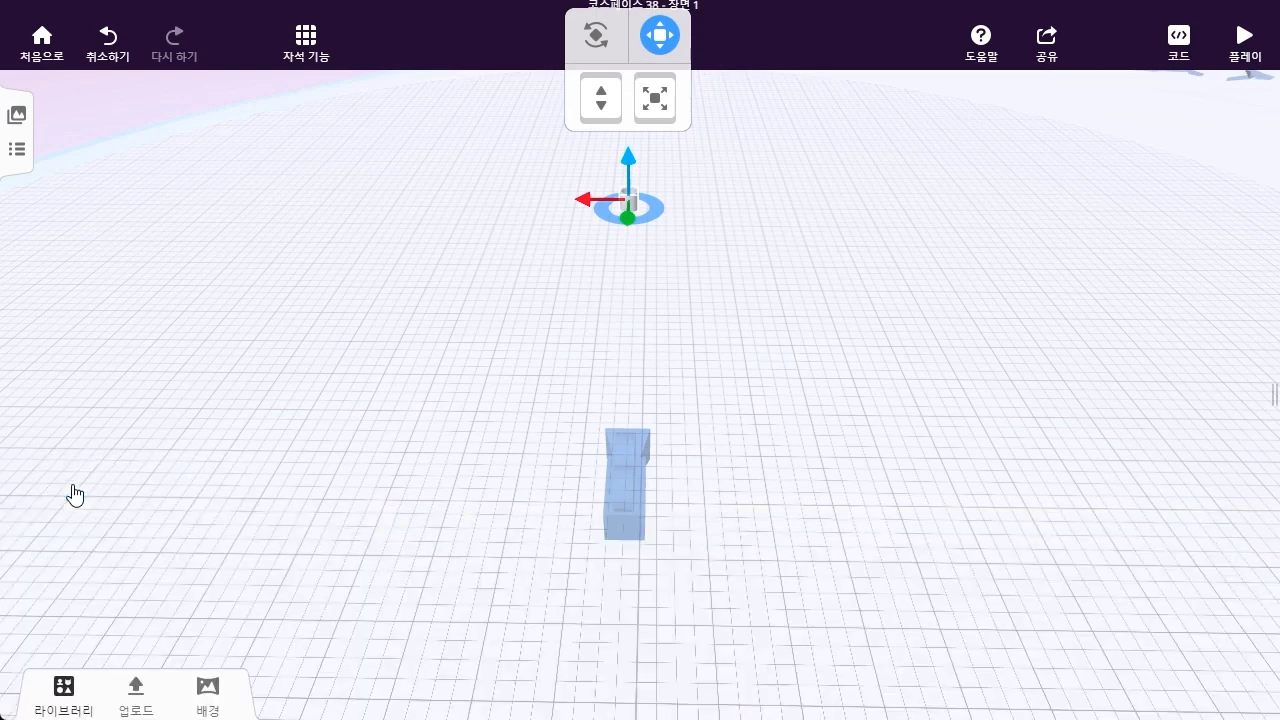
{"action": "left_click_drag", "start_coordinate": [637, 207], "coordinate": [658, 268]}
{"action": "left_click_drag", "start_coordinate": [660, 160], "coordinate": [676, 20]}
{"action": "left_click_drag", "start_coordinate": [925, 214], "coordinate": [886, 180]}
{"action": "scroll", "coordinate": [889, 337], "scroll_direction": "down", "scroll_amount": 5}
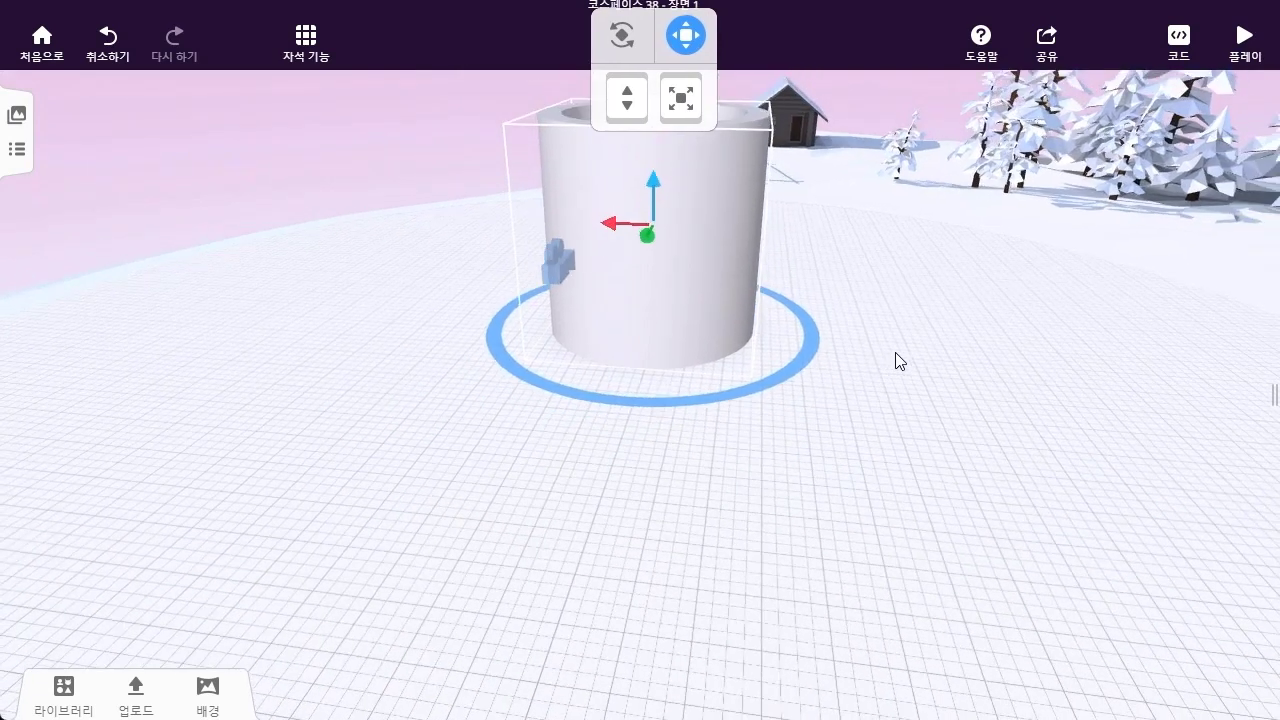
{"action": "left_click_drag", "start_coordinate": [897, 363], "coordinate": [928, 432]}
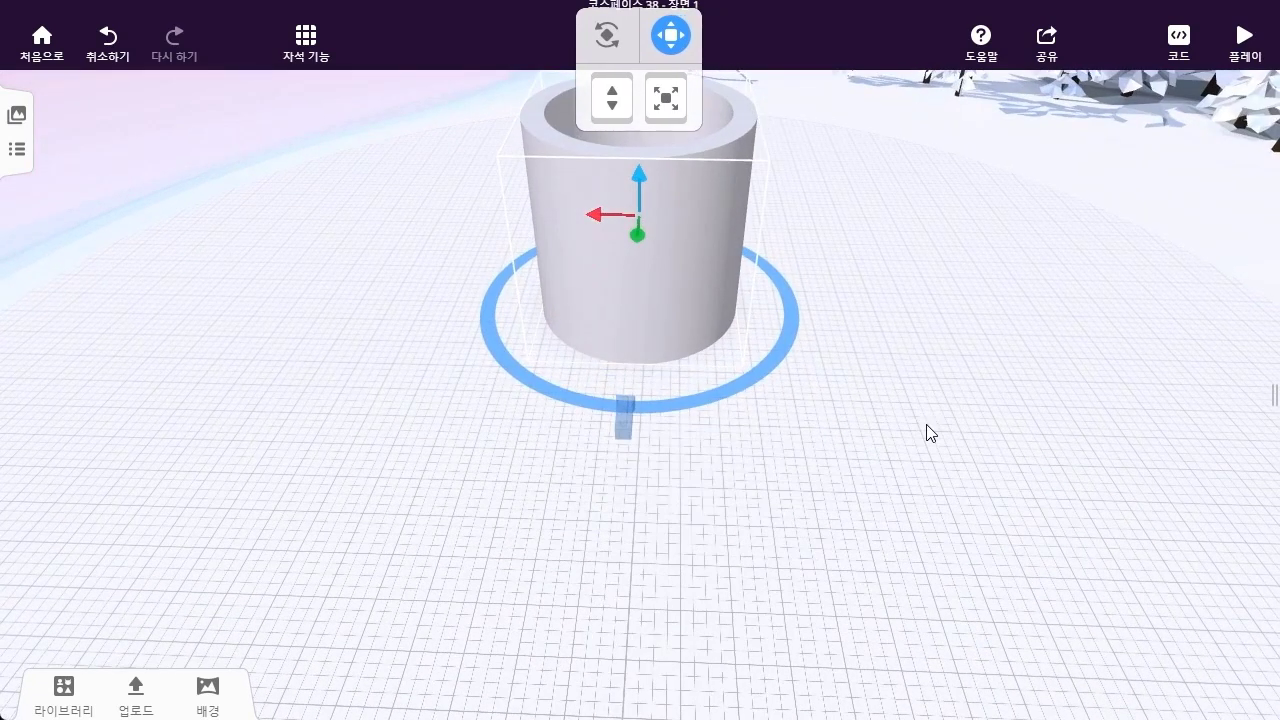
{"action": "scroll", "coordinate": [930, 432], "scroll_direction": "down", "scroll_amount": 4}
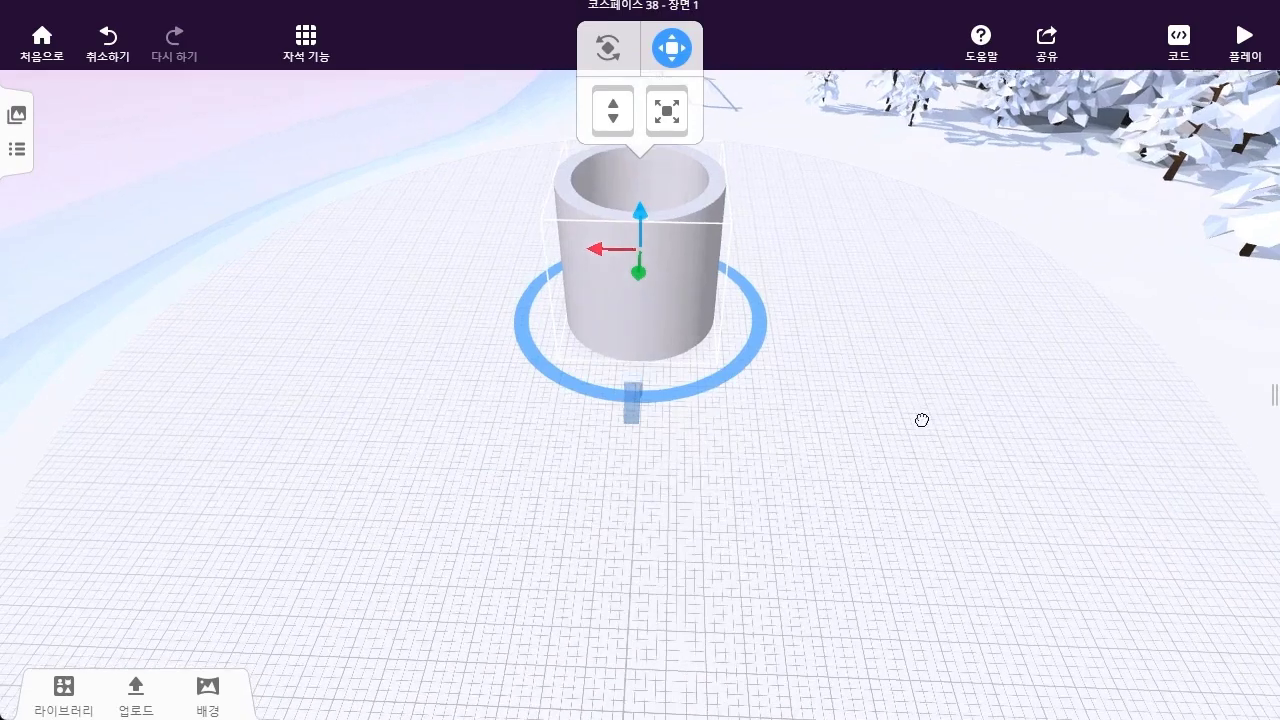
{"action": "left_click_drag", "start_coordinate": [922, 420], "coordinate": [889, 474]}
{"action": "left_click_drag", "start_coordinate": [703, 438], "coordinate": [680, 327]}
{"action": "left_click", "coordinate": [676, 445]}
{"action": "left_click_drag", "start_coordinate": [1046, 323], "coordinate": [923, 414]}
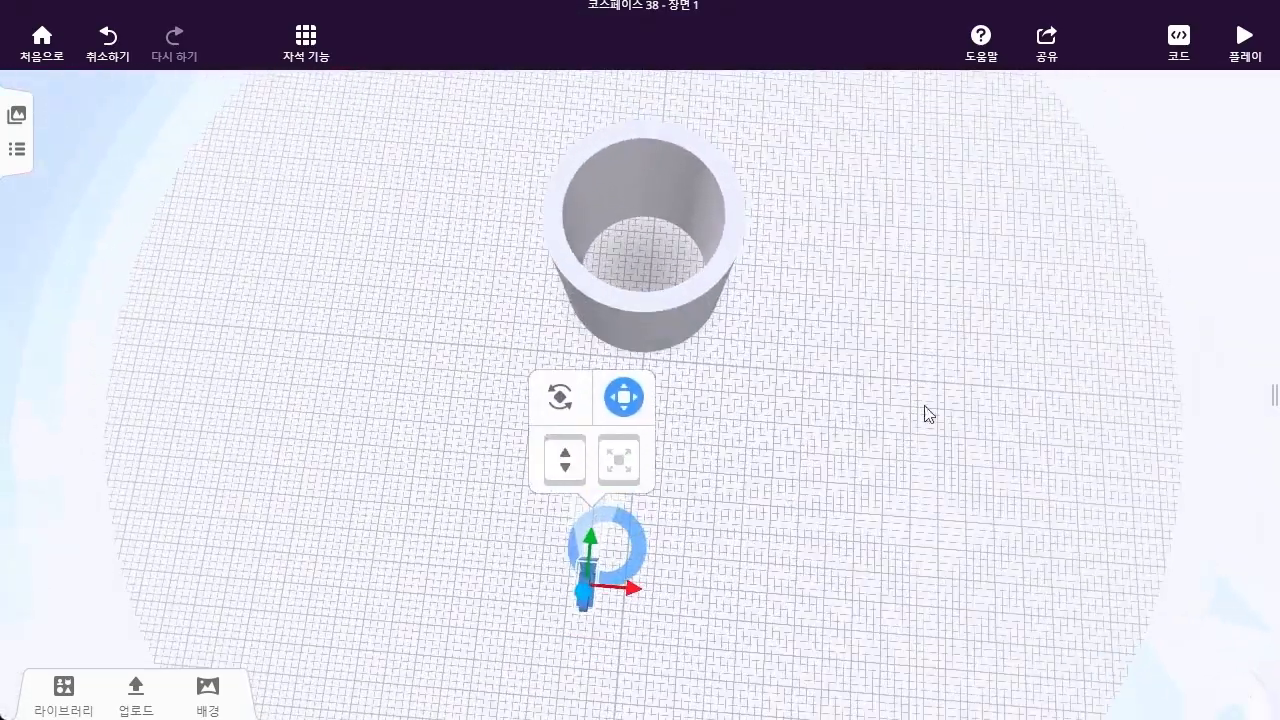
Make the tube translucent by setting its material opacity (불투명도) to 50 %
{"action": "left_click", "coordinate": [707, 282]}
{"action": "right_click", "coordinate": [707, 282]}
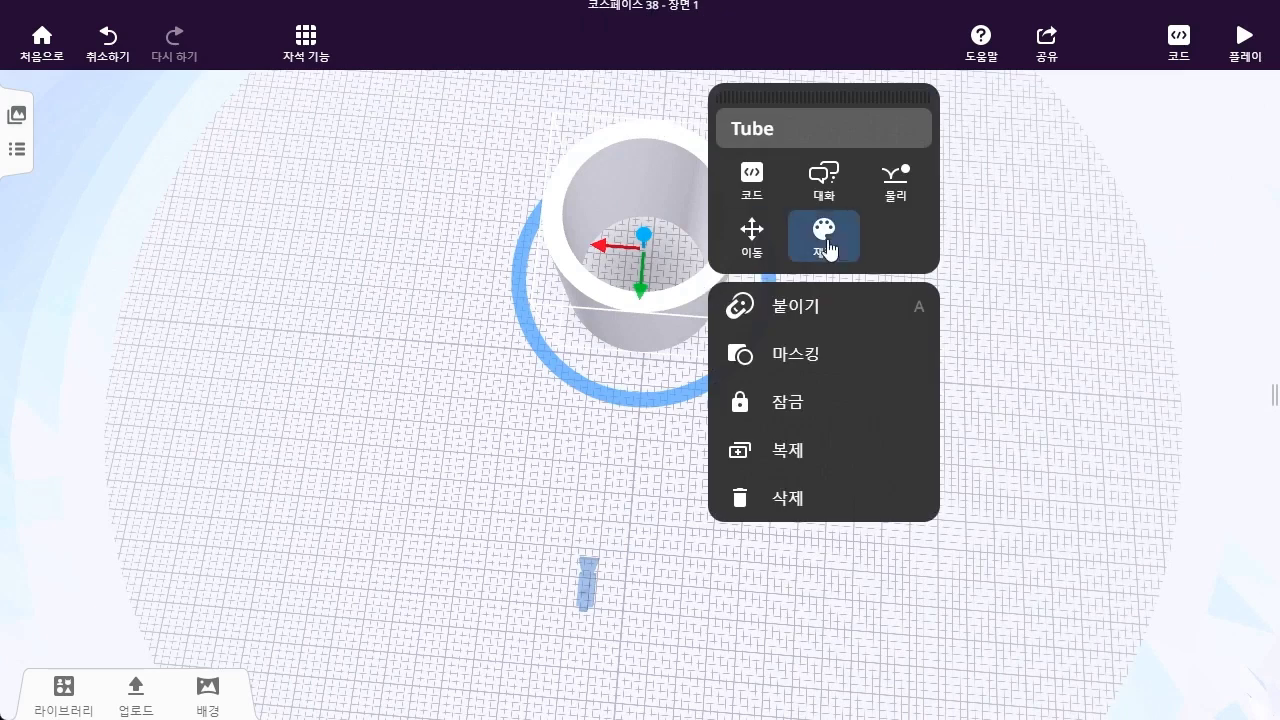
{"action": "left_click", "coordinate": [824, 230]}
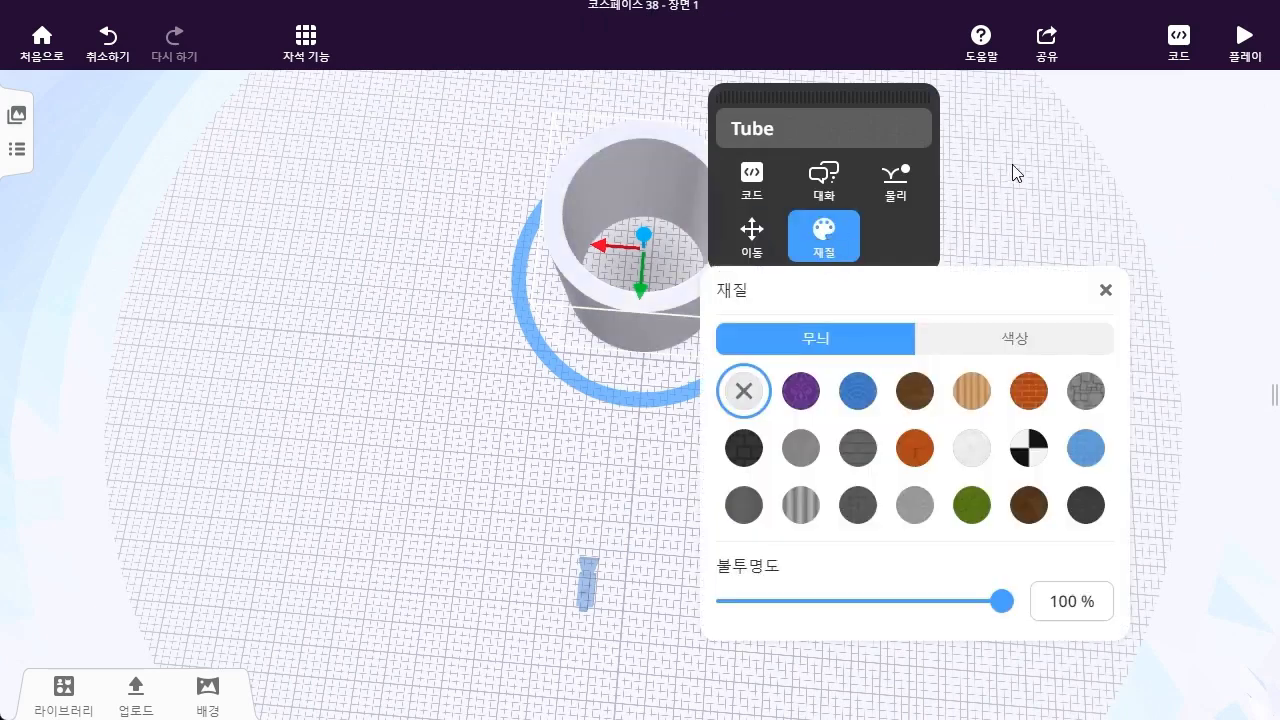
{"action": "left_click", "coordinate": [1013, 172]}
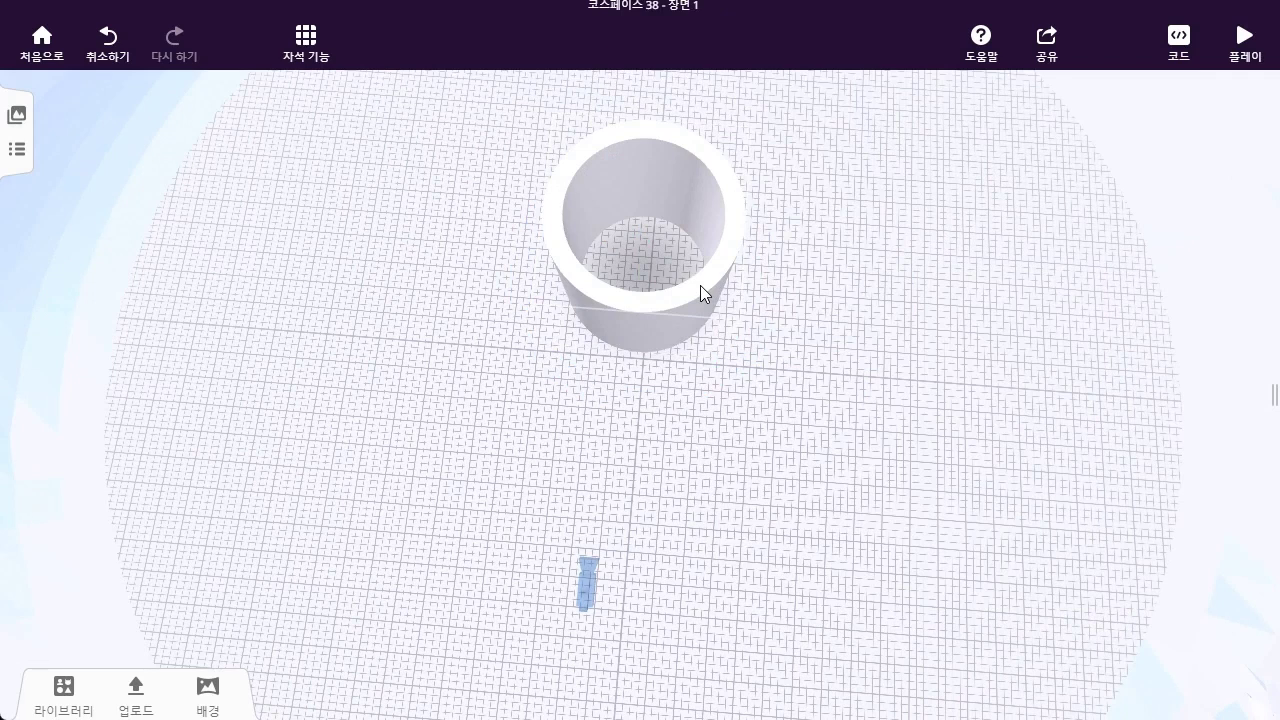
{"action": "right_click", "coordinate": [700, 286]}
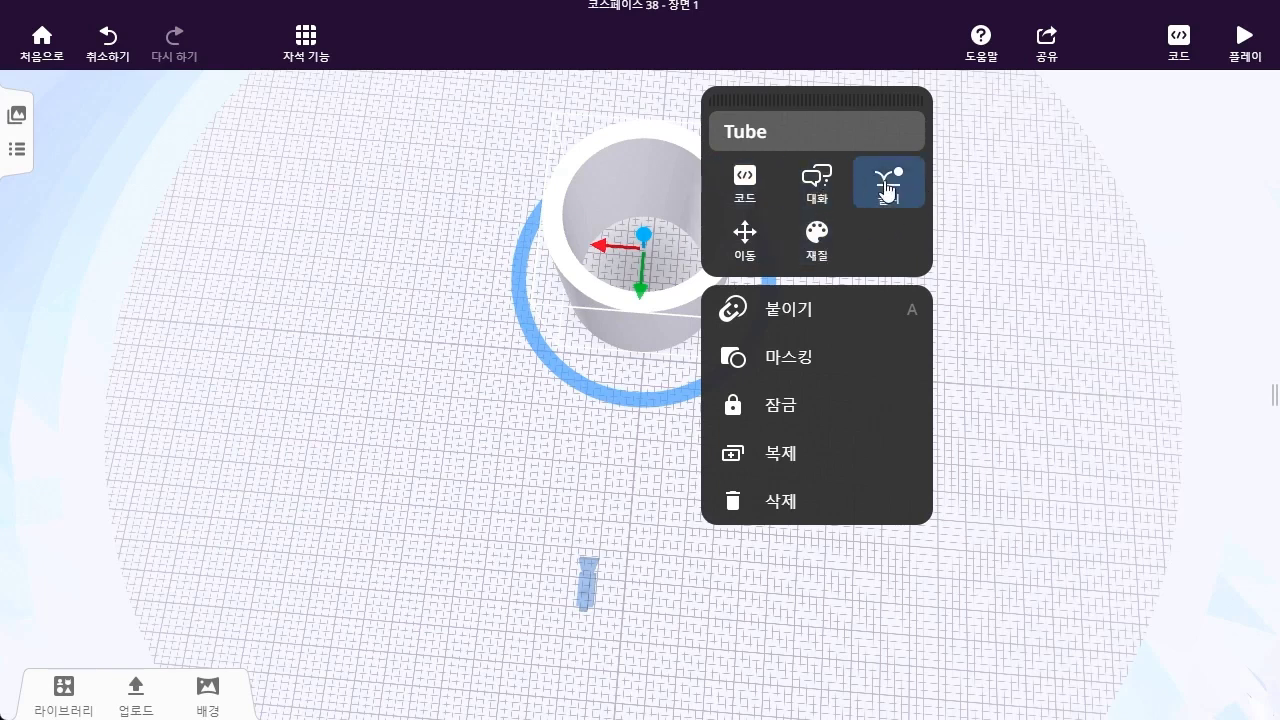
{"action": "left_click", "coordinate": [830, 260]}
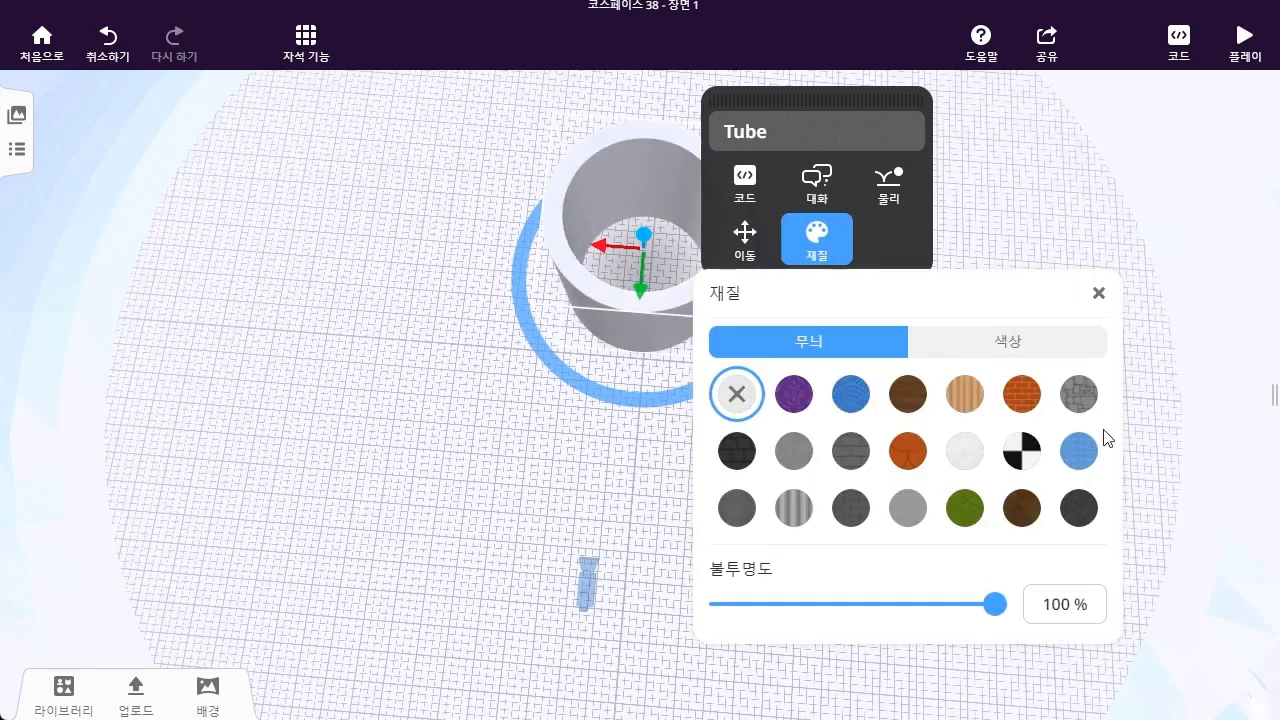
{"action": "left_click_drag", "start_coordinate": [991, 603], "coordinate": [858, 610]}
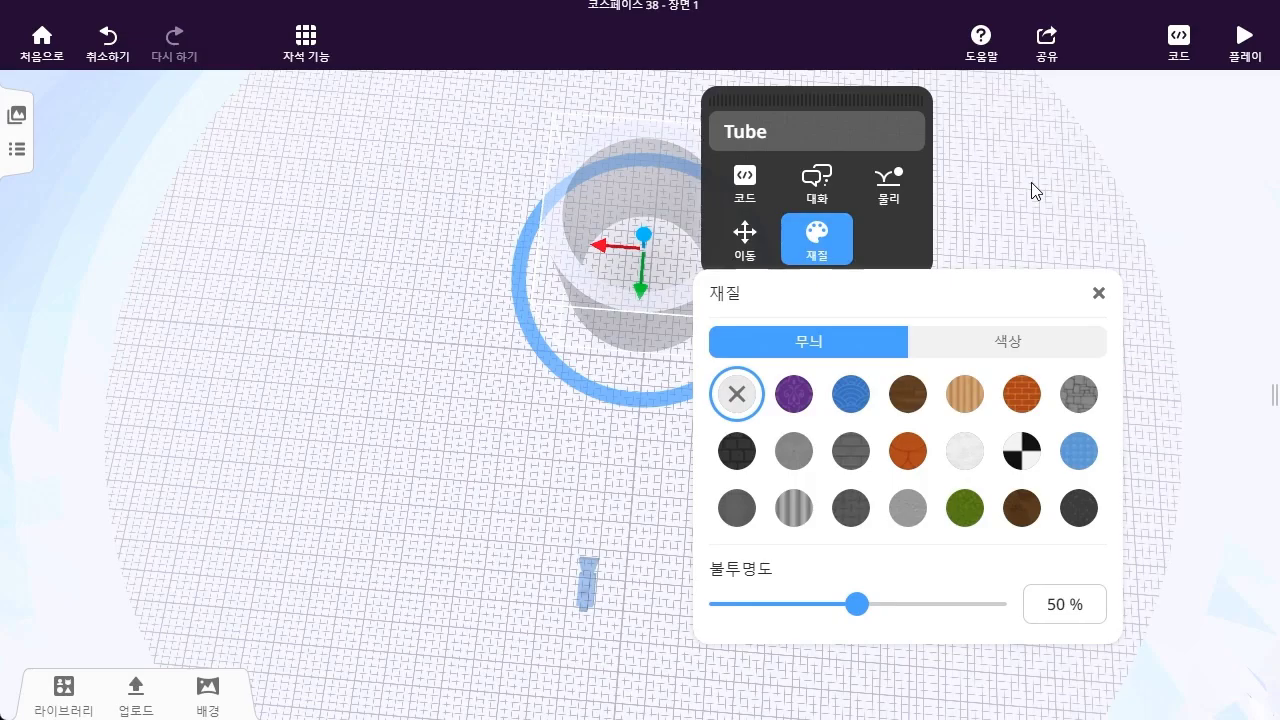
{"action": "left_click", "coordinate": [1032, 183]}
{"action": "left_click_drag", "start_coordinate": [1032, 183], "coordinate": [1092, 80]}
{"action": "left_click_drag", "start_coordinate": [1010, 335], "coordinate": [986, 434]}
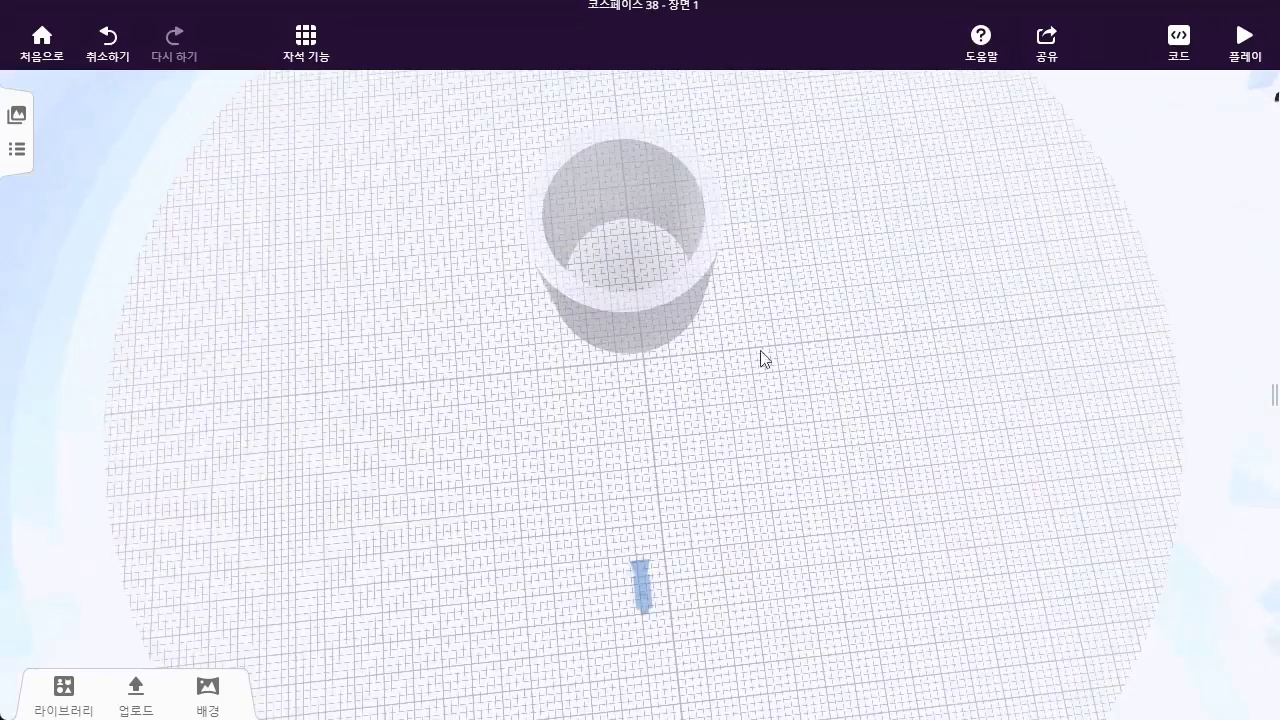
{"action": "left_click_drag", "start_coordinate": [808, 274], "coordinate": [820, 195]}
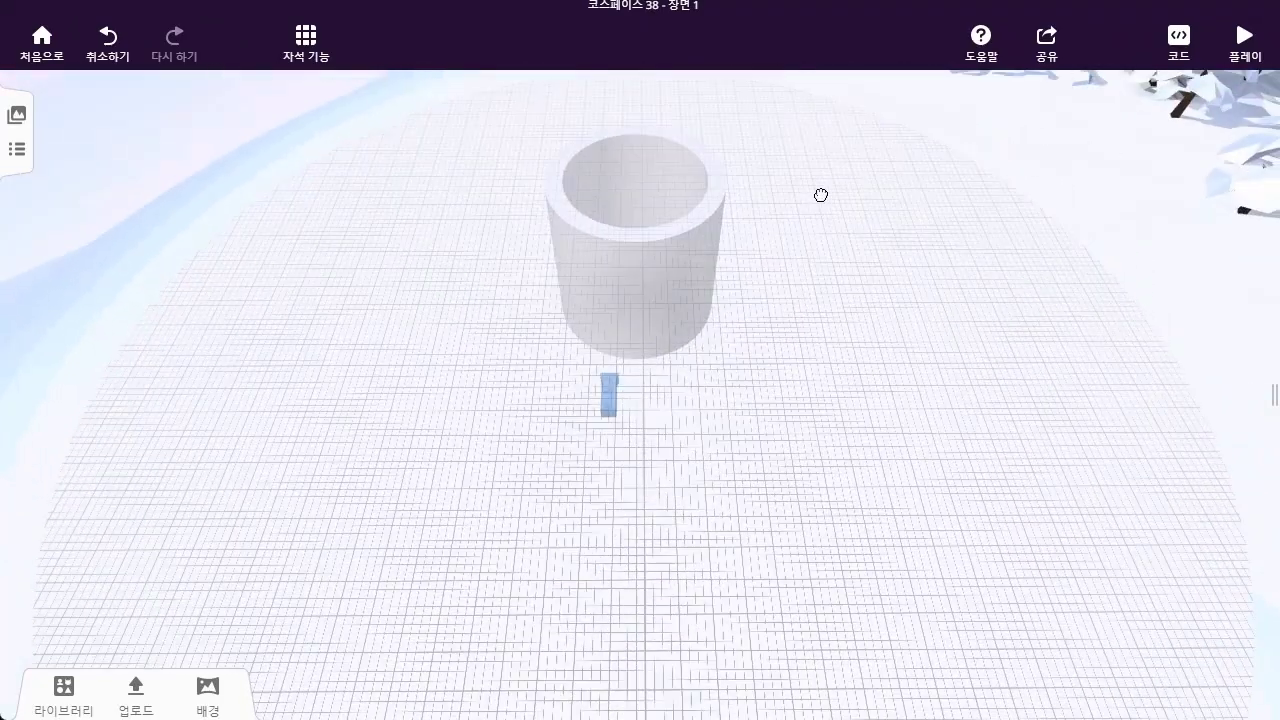
Place the spiral staircase with railing from the library's 주택 category (기타) on the ground beside the translucent tube
{"action": "left_click", "coordinate": [64, 695]}
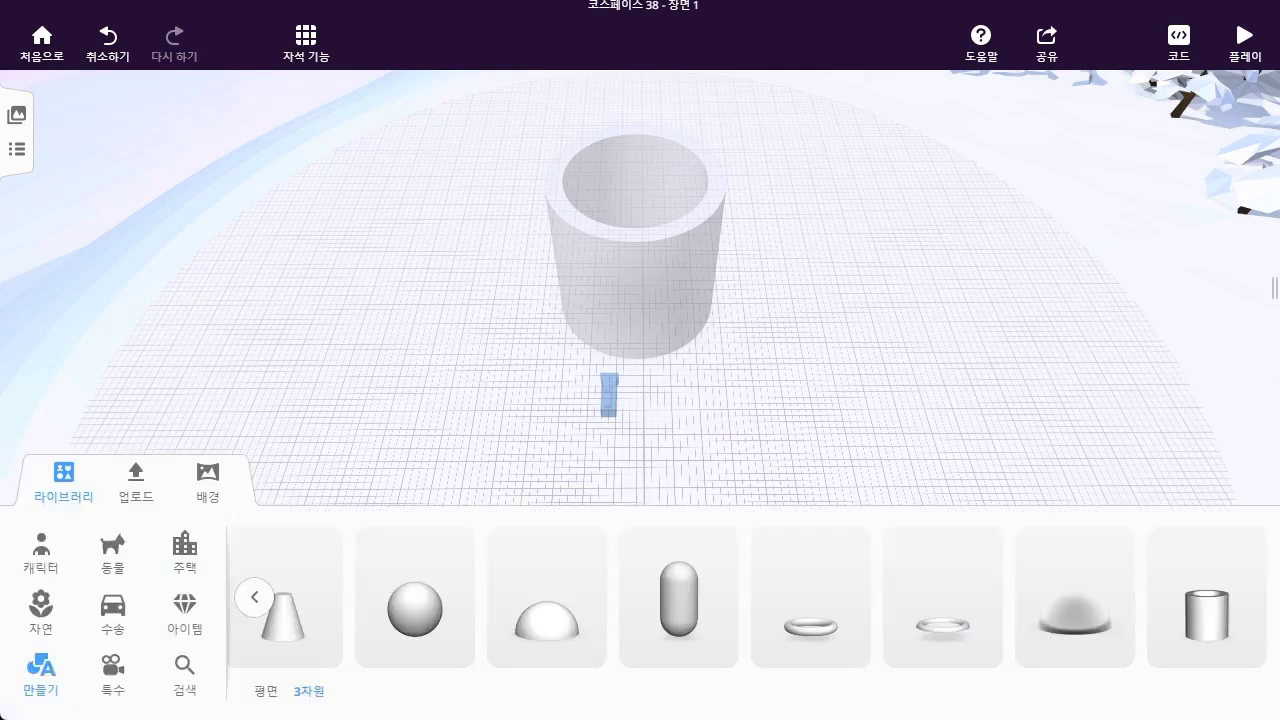
{"action": "left_click", "coordinate": [190, 550]}
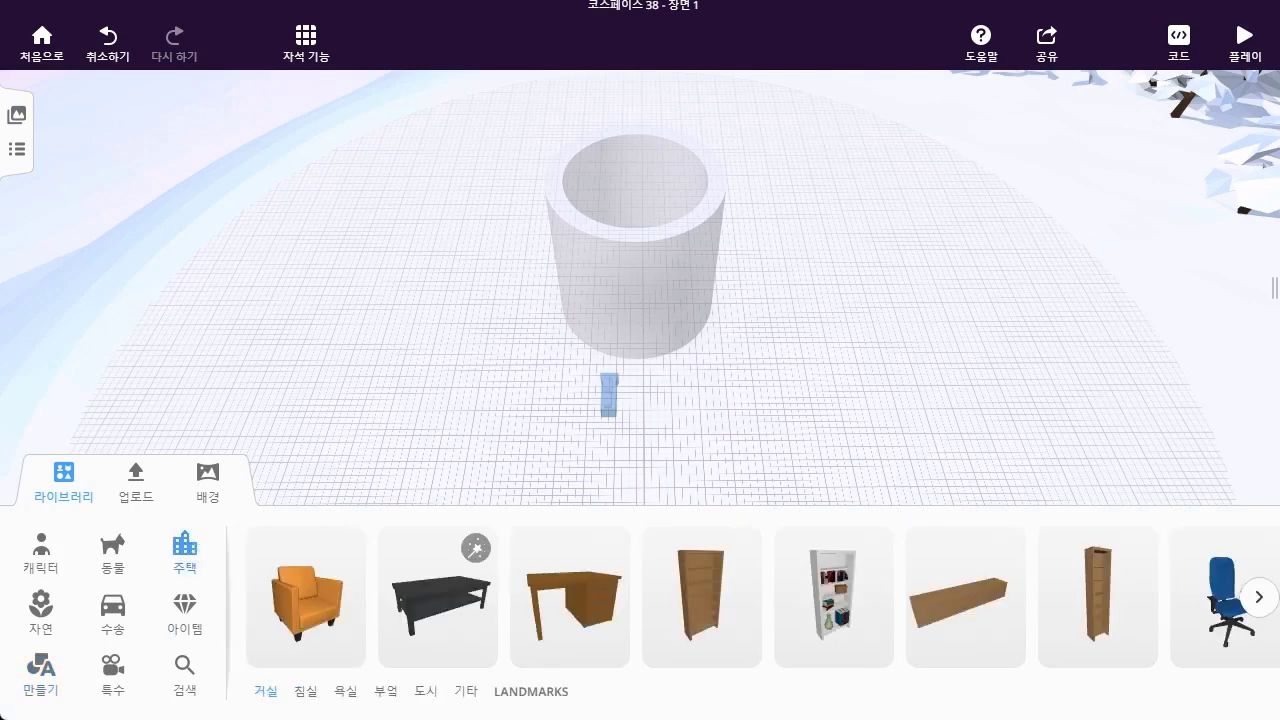
{"action": "left_click", "coordinate": [1262, 604]}
{"action": "left_click", "coordinate": [1262, 604]}
{"action": "left_click", "coordinate": [1262, 604]}
{"action": "left_click", "coordinate": [1262, 604]}
{"action": "left_click", "coordinate": [1262, 604]}
{"action": "left_click", "coordinate": [1262, 604]}
{"action": "left_click", "coordinate": [1262, 604]}
{"action": "left_click", "coordinate": [1262, 604]}
{"action": "left_click", "coordinate": [1262, 604]}
{"action": "left_click", "coordinate": [1262, 604]}
{"action": "left_click", "coordinate": [1262, 604]}
{"action": "left_click", "coordinate": [1262, 604]}
{"action": "left_click", "coordinate": [1262, 604]}
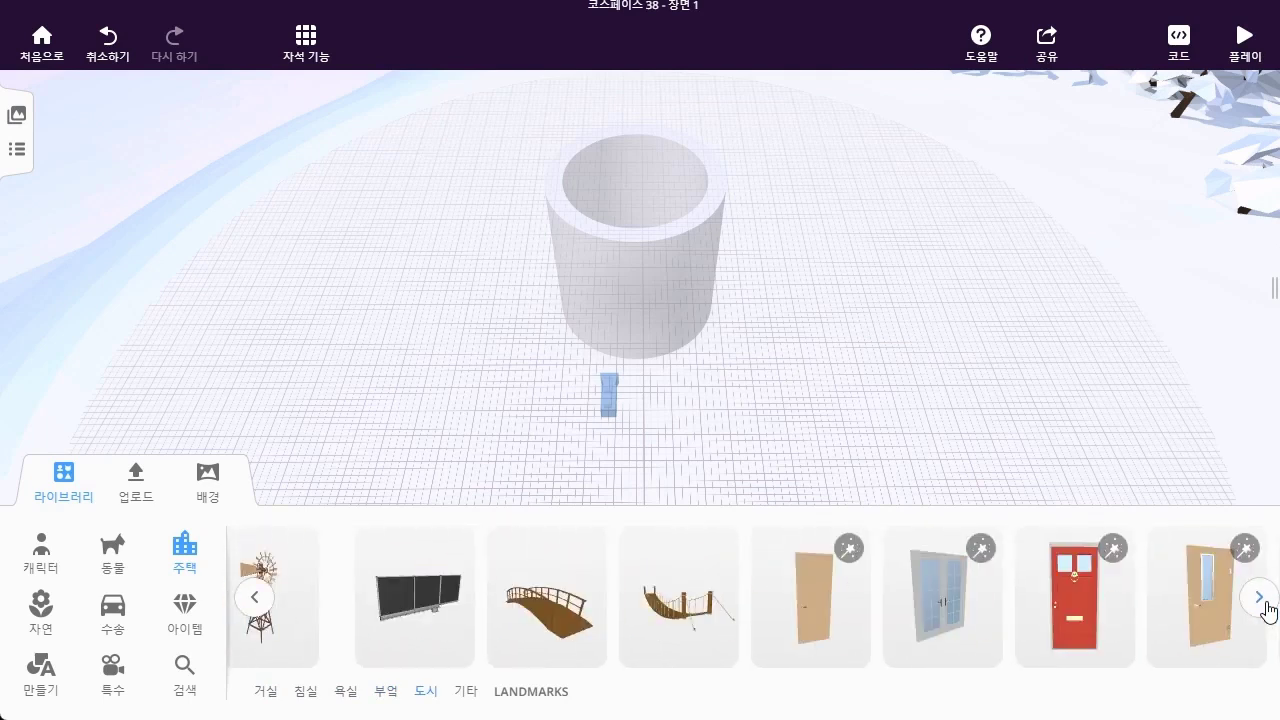
{"action": "left_click", "coordinate": [1262, 604]}
{"action": "left_click", "coordinate": [1262, 600]}
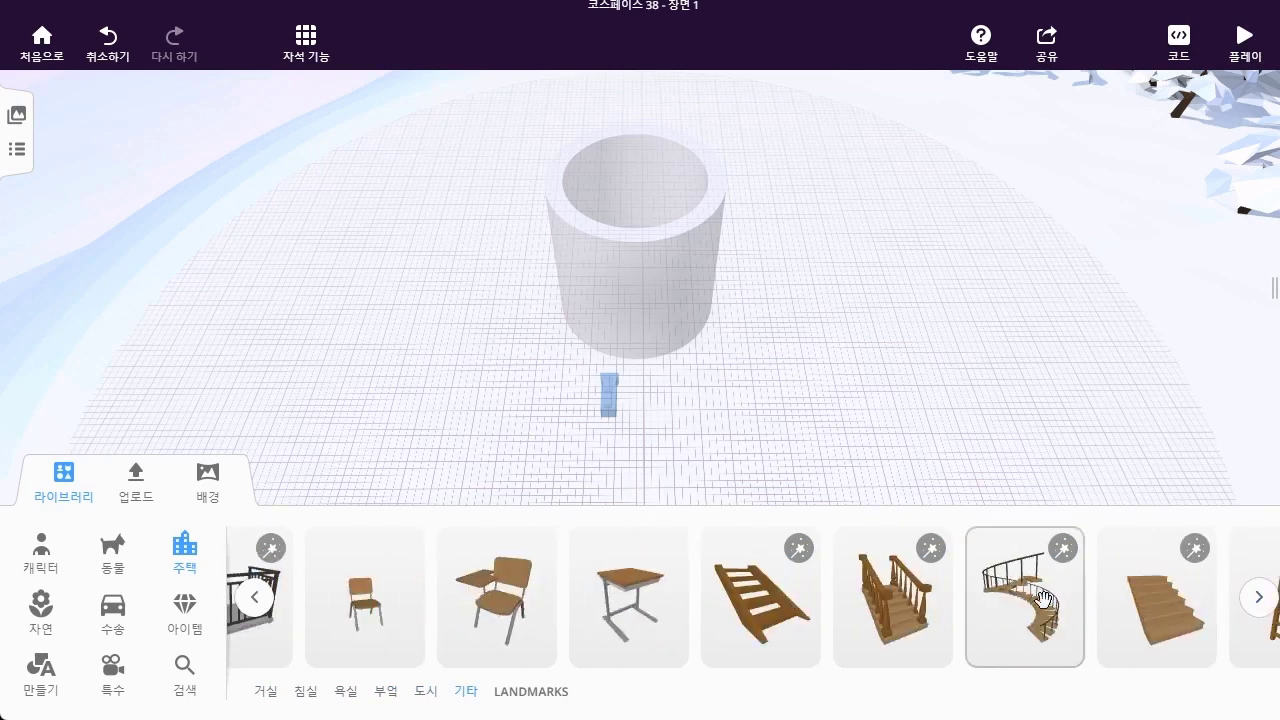
{"action": "left_click_drag", "start_coordinate": [1040, 598], "coordinate": [839, 327]}
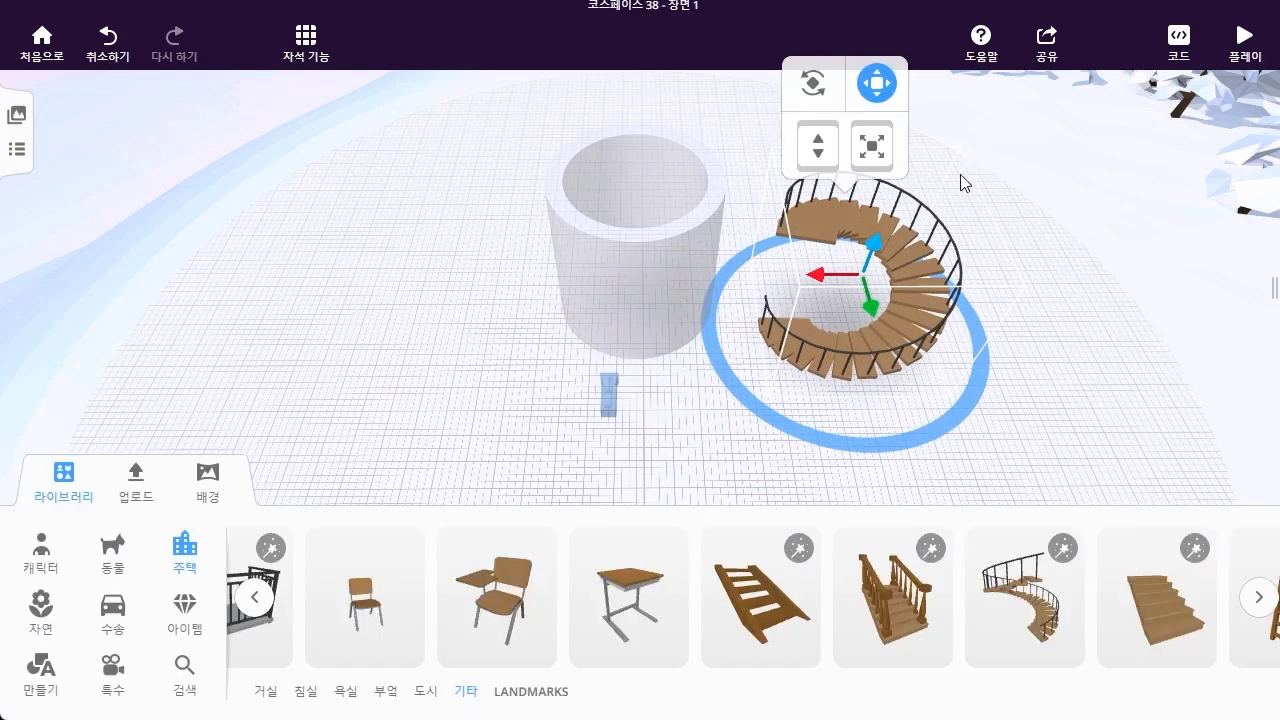
Shrink the spiral staircase so it fits the tube's opening and move it inside the tube
{"action": "left_click_drag", "start_coordinate": [874, 146], "coordinate": [866, 200]}
{"action": "left_click_drag", "start_coordinate": [1010, 296], "coordinate": [1004, 461]}
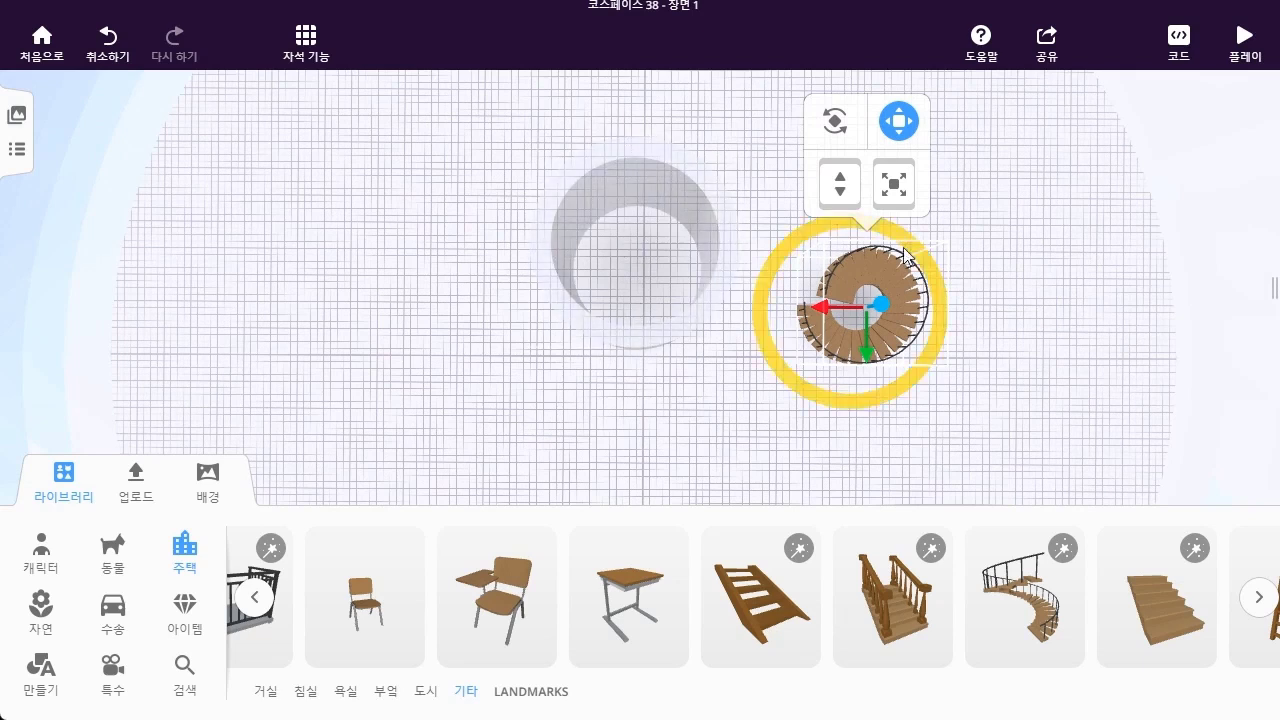
{"action": "left_click", "coordinate": [1057, 317]}
{"action": "left_click_drag", "start_coordinate": [912, 303], "coordinate": [687, 257]}
{"action": "left_click", "coordinate": [918, 248]}
{"action": "left_click_drag", "start_coordinate": [918, 249], "coordinate": [952, 270]}
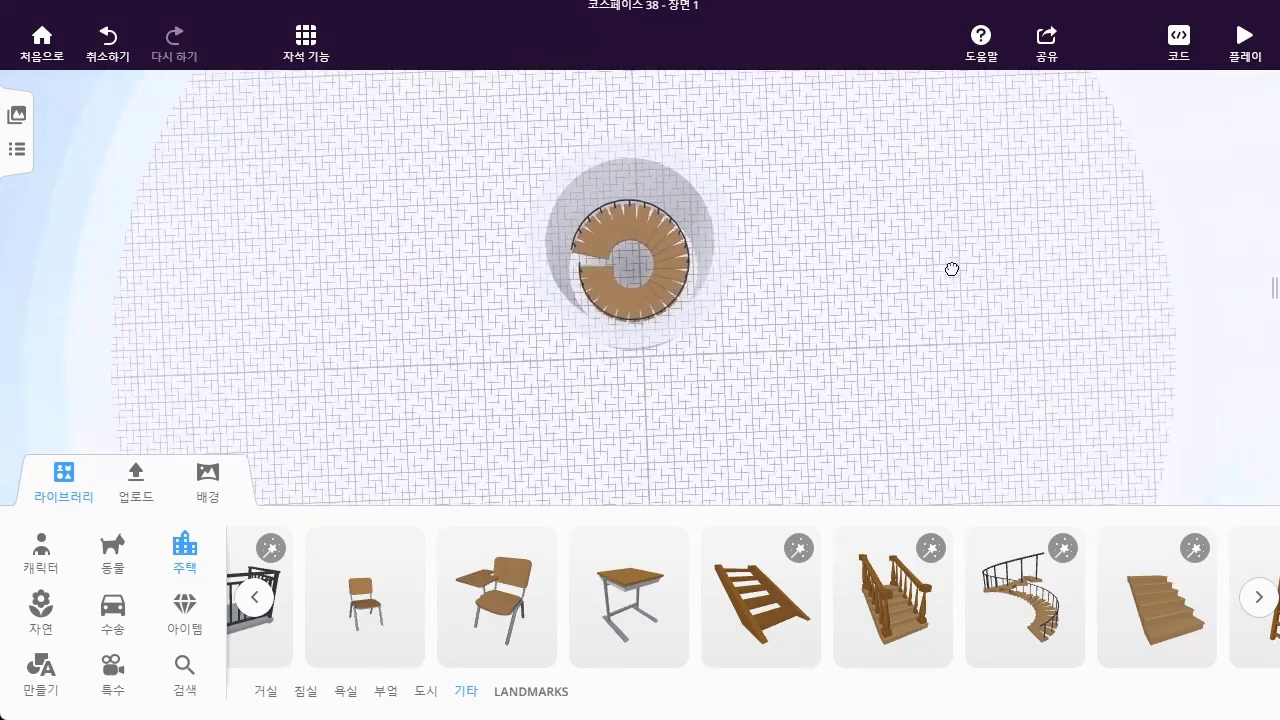
Enlarge the tube slightly so it encloses the spiral staircase with more room around it
{"action": "left_click", "coordinate": [713, 208]}
{"action": "left_click", "coordinate": [655, 101]}
{"action": "left_click_drag", "start_coordinate": [655, 101], "coordinate": [660, 80]}
{"action": "left_click_drag", "start_coordinate": [906, 186], "coordinate": [906, 72]}
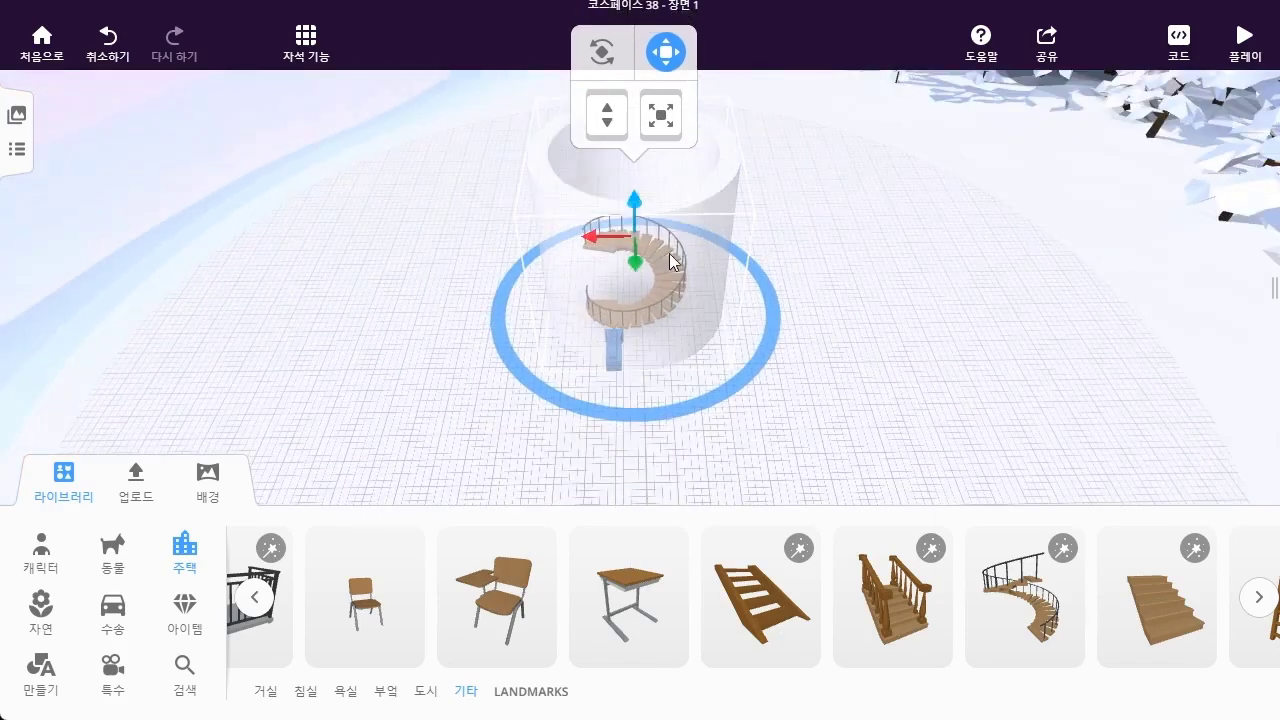
Stretch the spiral staircase's height (높이) so it winds through several turns and rises well above the tube's rim
{"action": "left_click_drag", "start_coordinate": [950, 318], "coordinate": [692, 222]}
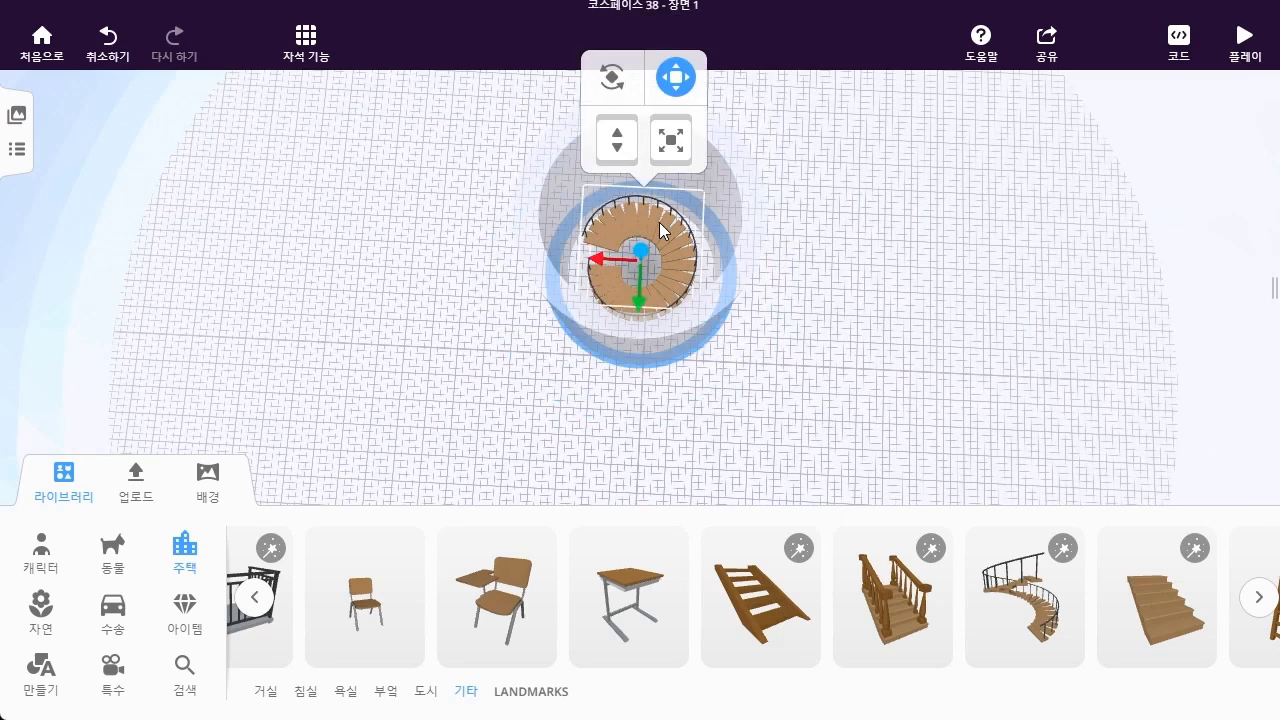
{"action": "left_click", "coordinate": [676, 78]}
{"action": "left_click_drag", "start_coordinate": [840, 368], "coordinate": [726, 371]}
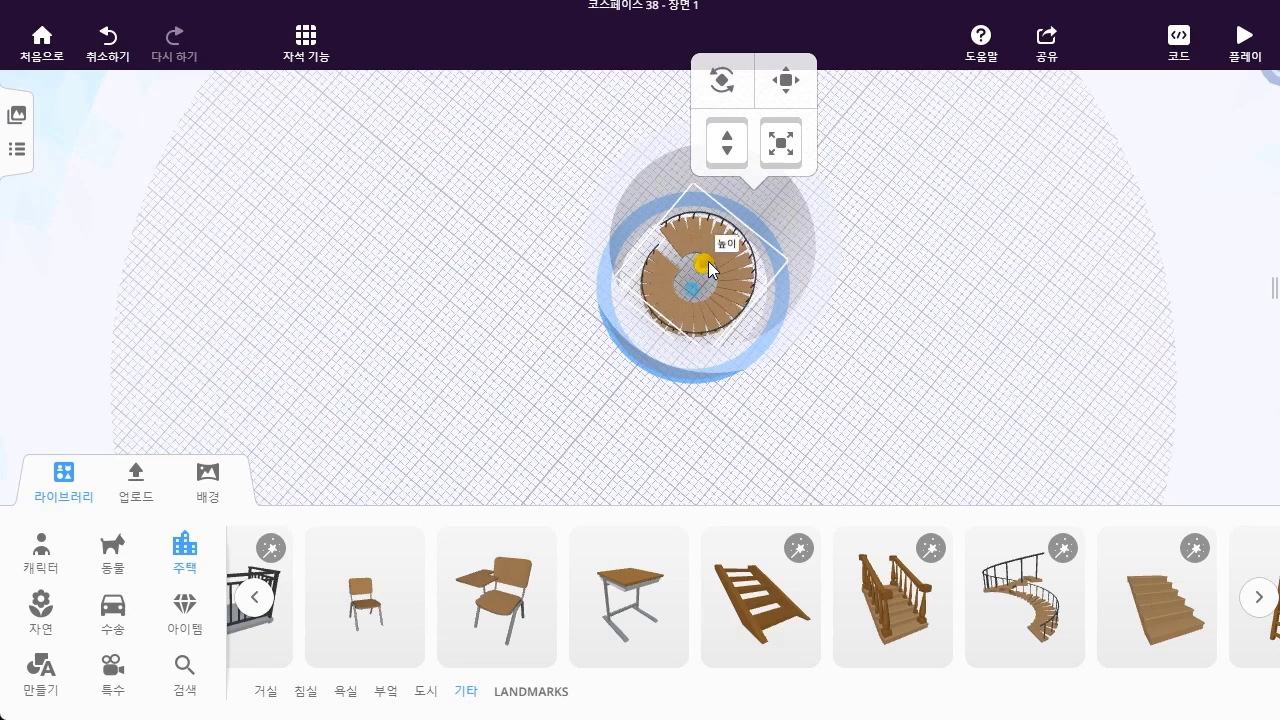
{"action": "left_click_drag", "start_coordinate": [705, 260], "coordinate": [790, 168]}
{"action": "left_click_drag", "start_coordinate": [1029, 131], "coordinate": [1136, 437]}
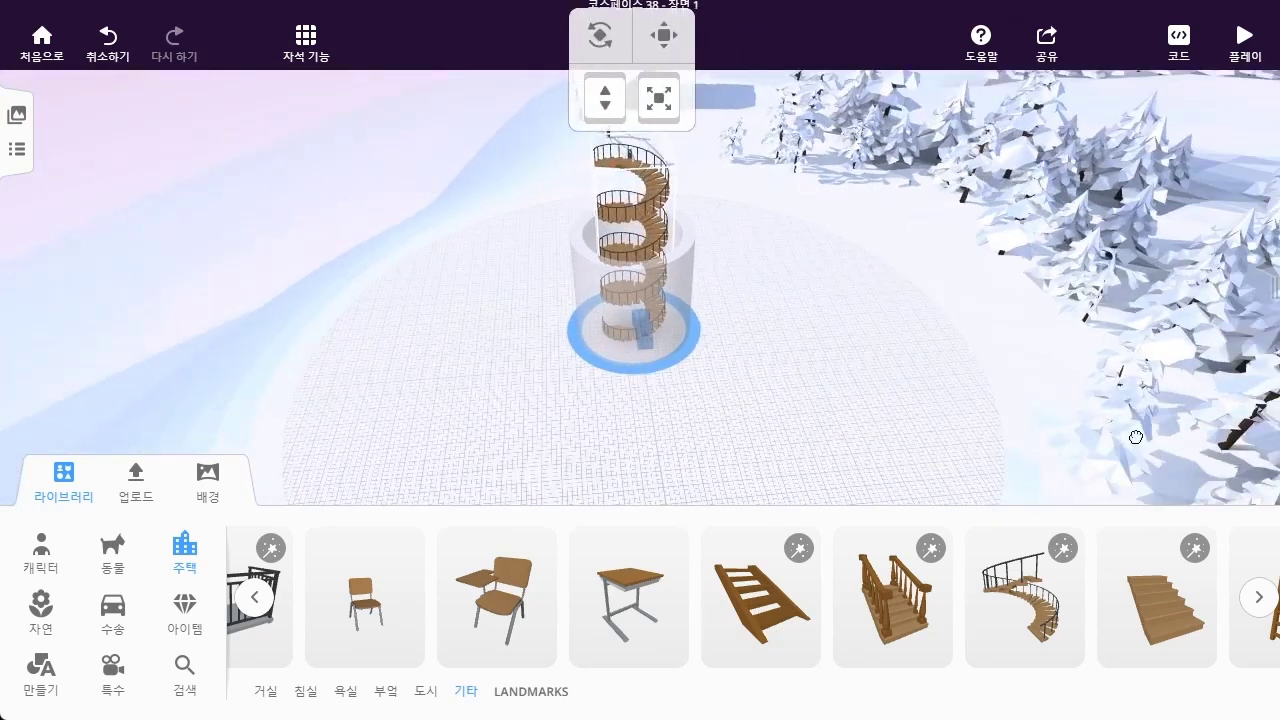
{"action": "left_click_drag", "start_coordinate": [843, 329], "coordinate": [842, 345]}
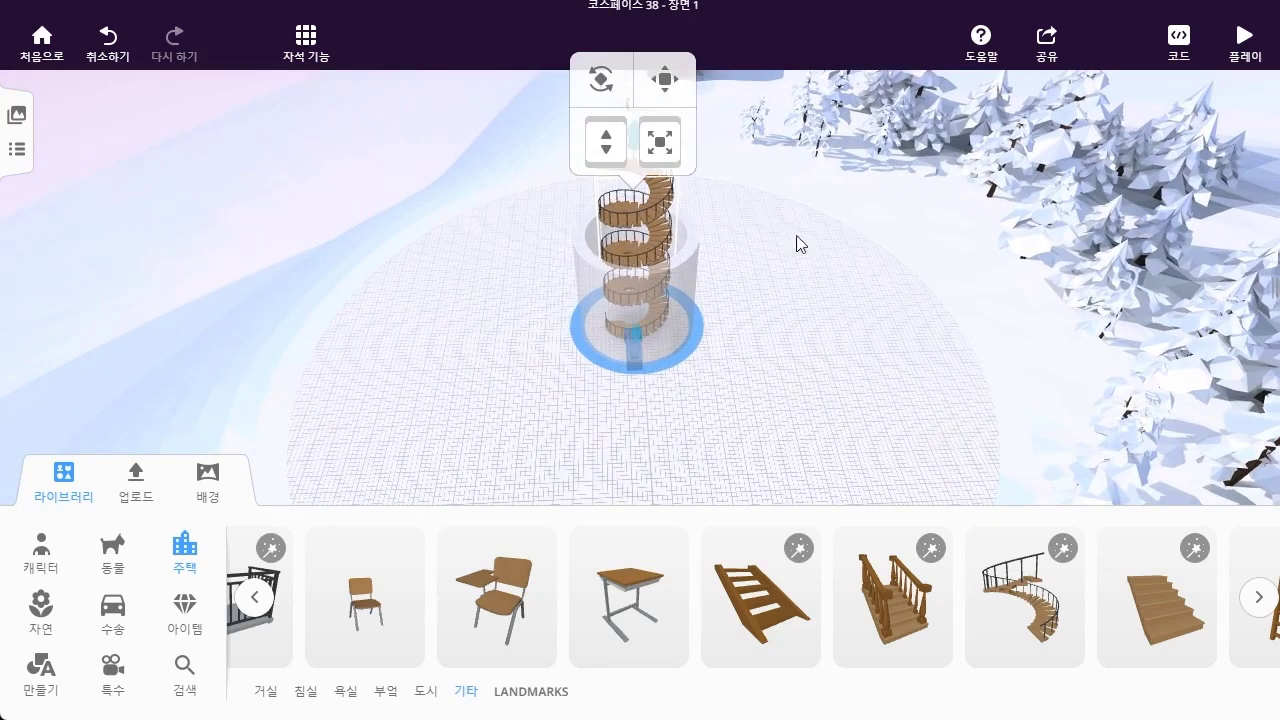
{"action": "left_click", "coordinate": [774, 202]}
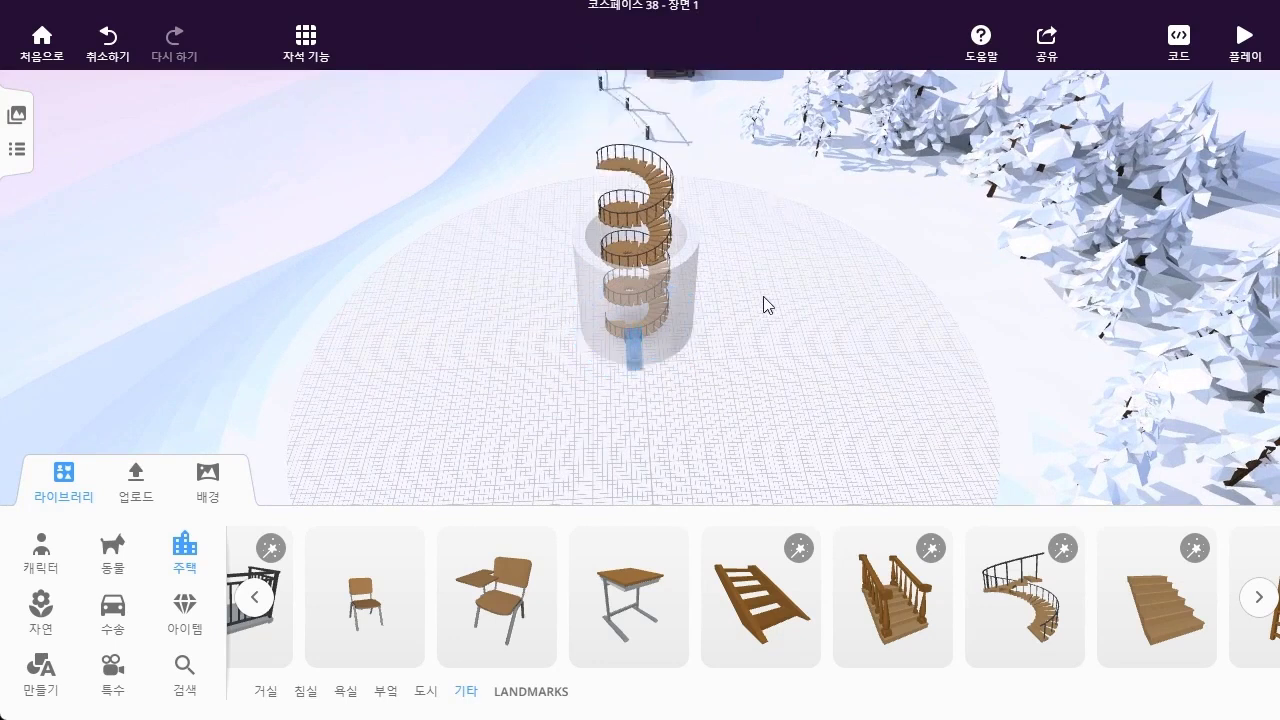
Play the scene to preview the tube and staircase through the camera, and return to the editor
{"action": "left_click_drag", "start_coordinate": [767, 305], "coordinate": [780, 266]}
{"action": "left_click", "coordinate": [628, 322]}
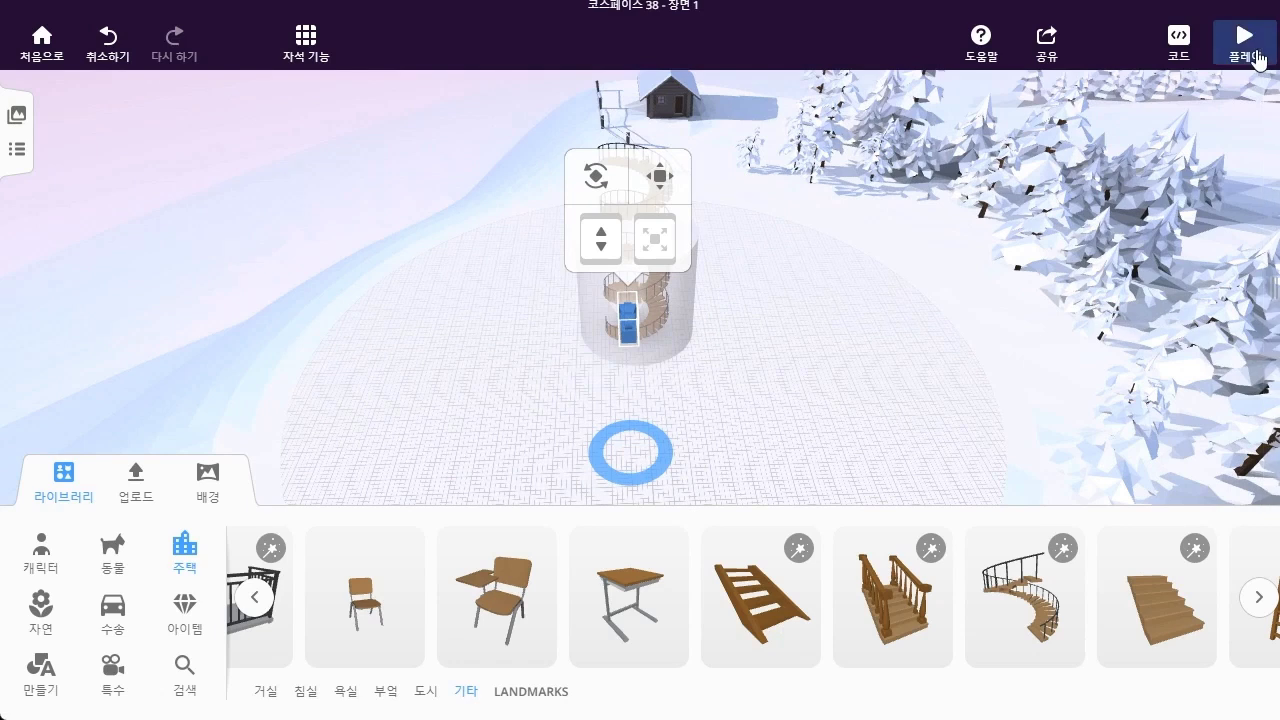
{"action": "left_click", "coordinate": [1256, 58]}
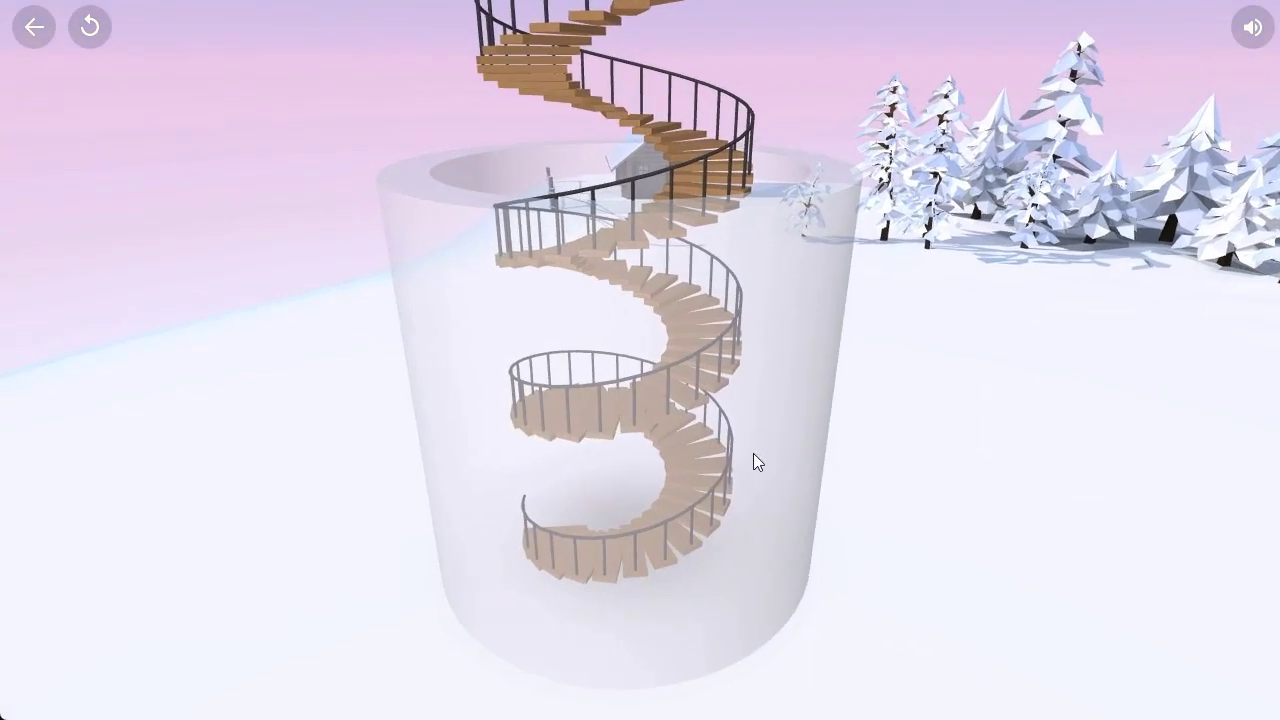
{"action": "left_click", "coordinate": [38, 36]}
{"action": "mouse_move", "coordinate": [806, 231]}
{"action": "left_mouse_down"}
{"action": "mouse_move", "coordinate": [784, 238]}
{"action": "mouse_move", "coordinate": [827, 226]}
{"action": "mouse_move", "coordinate": [806, 228]}
{"action": "left_mouse_up"}
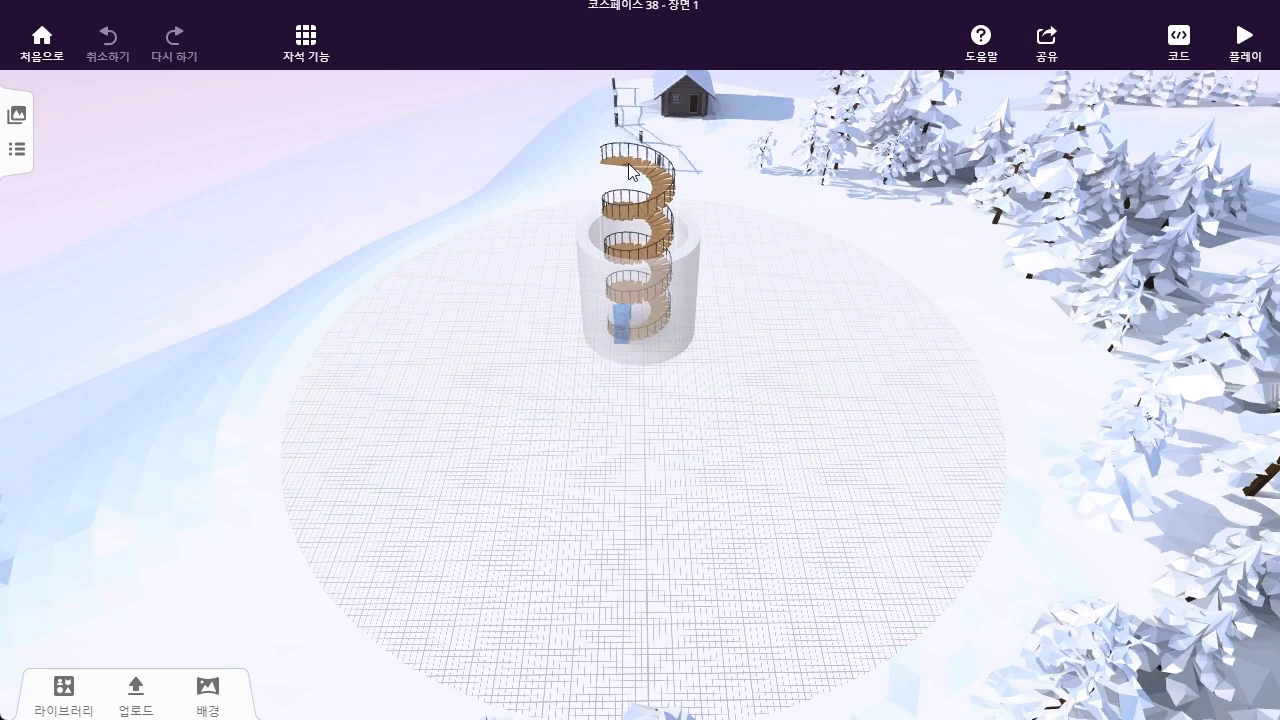
{"action": "left_click", "coordinate": [621, 330]}
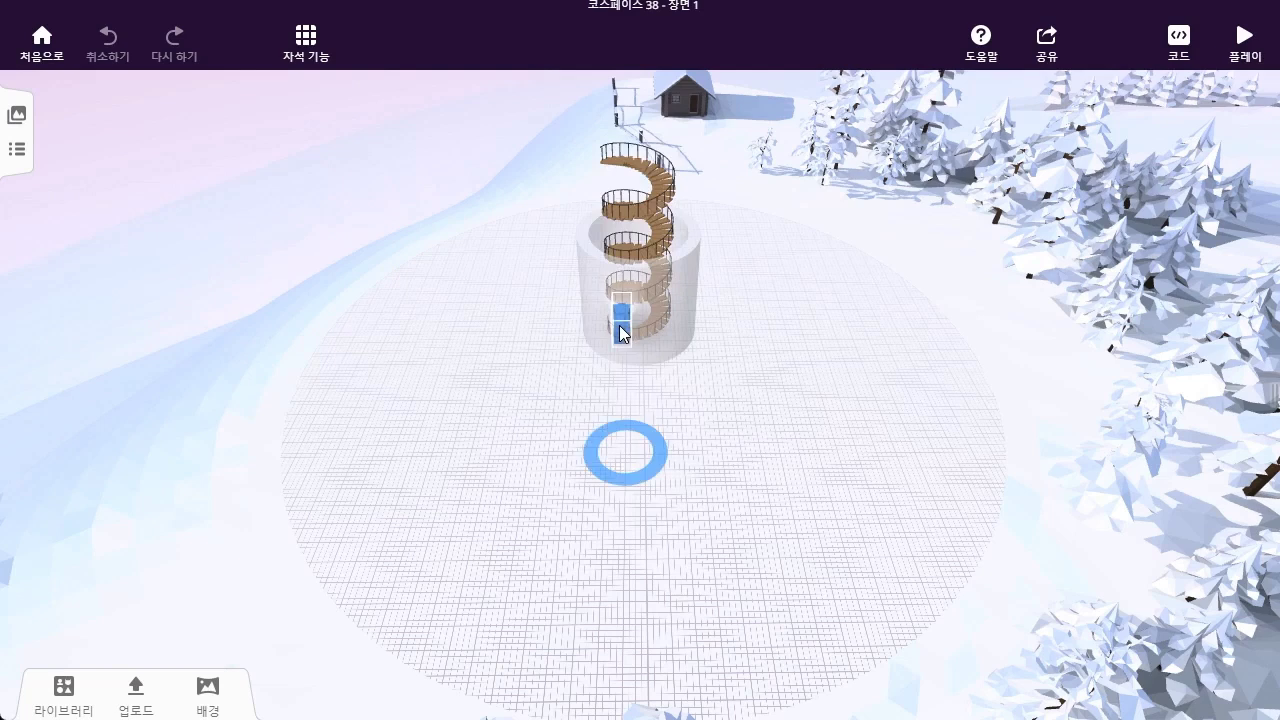
{"action": "right_click", "coordinate": [618, 332]}
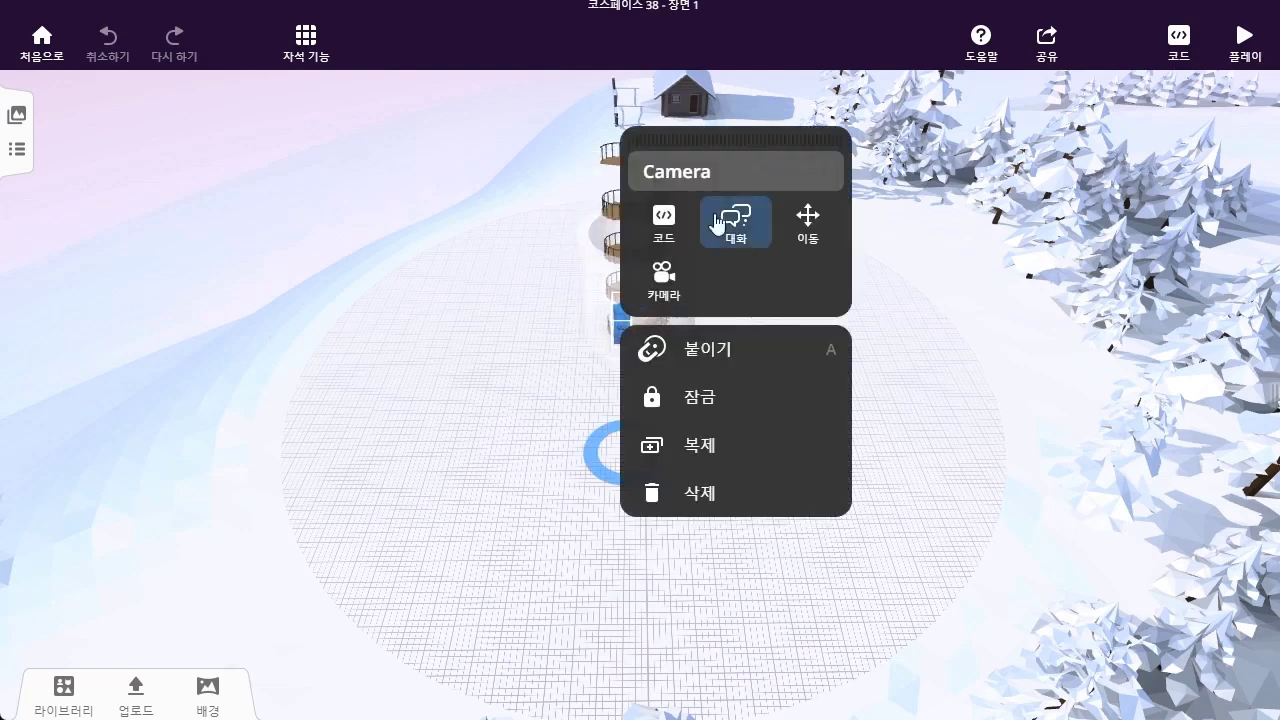
{"action": "left_click", "coordinate": [999, 273]}
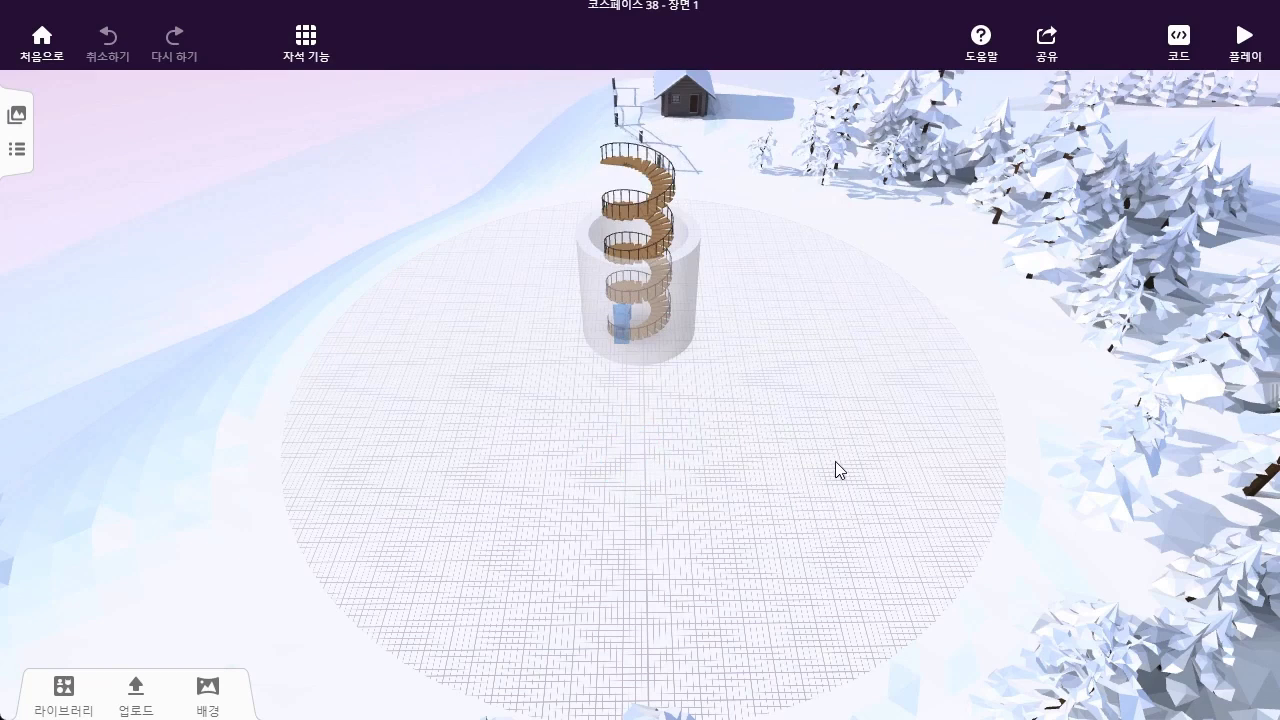
Rename the existing camera in front of the tube as 전체 카메라
{"action": "left_click", "coordinate": [619, 324]}
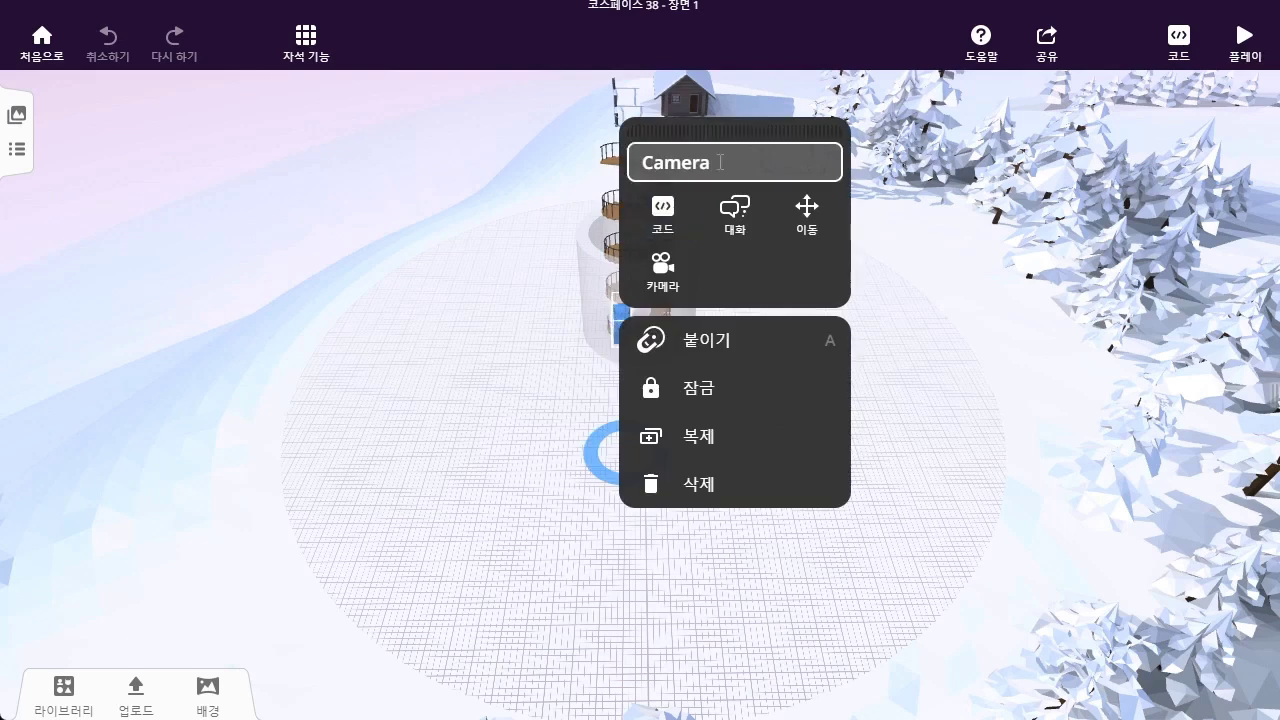
{"action": "left_click", "coordinate": [720, 162]}
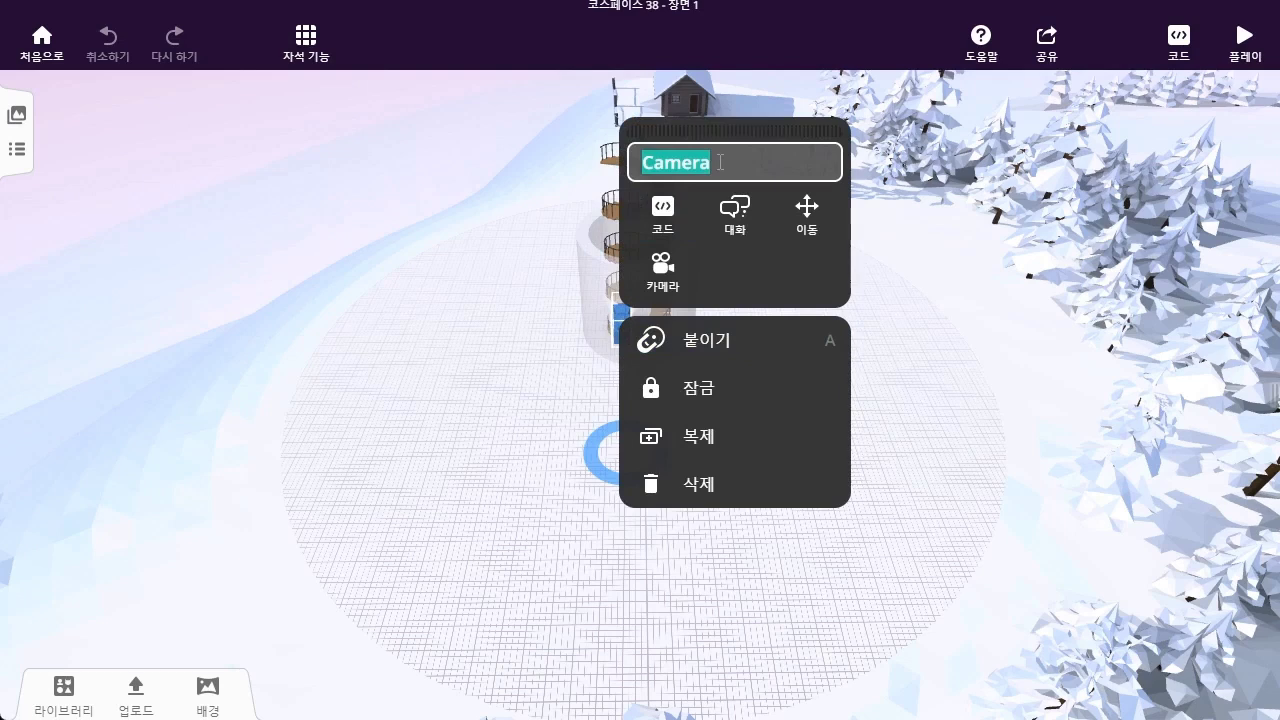
{"action": "key", "text": "BackSpace"}
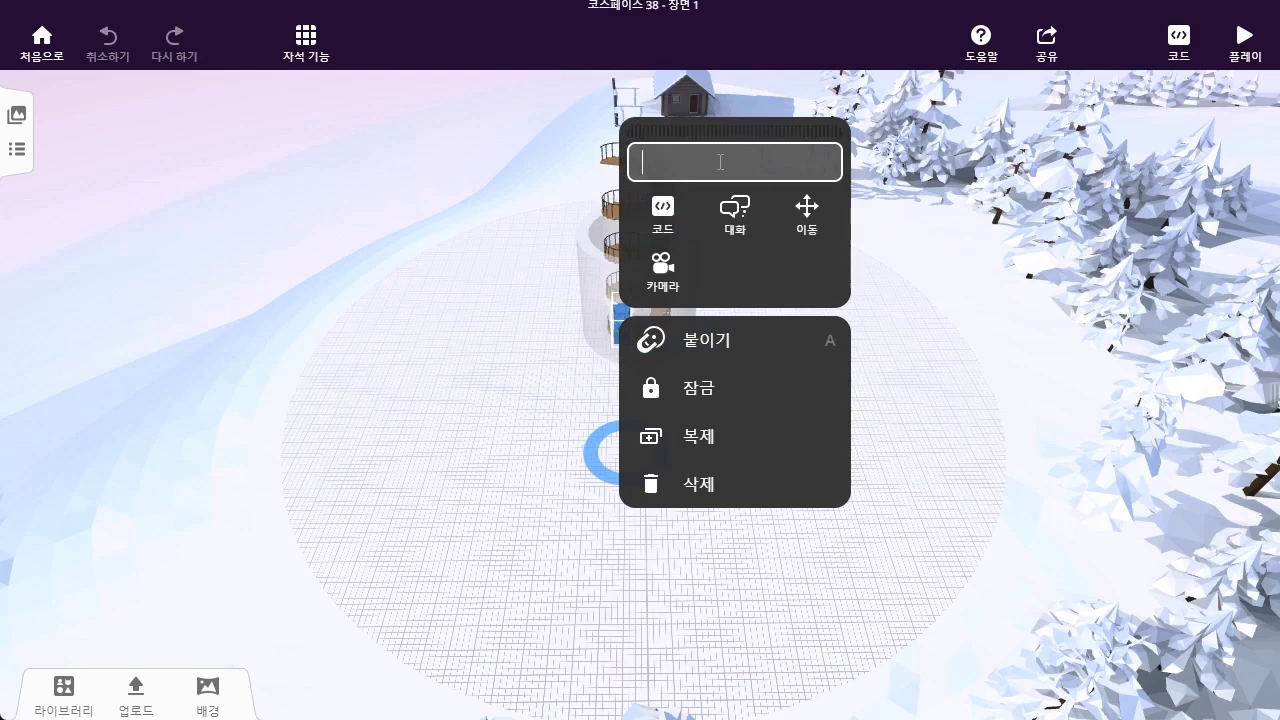
{"action": "type", "text": "전체 카메라"}
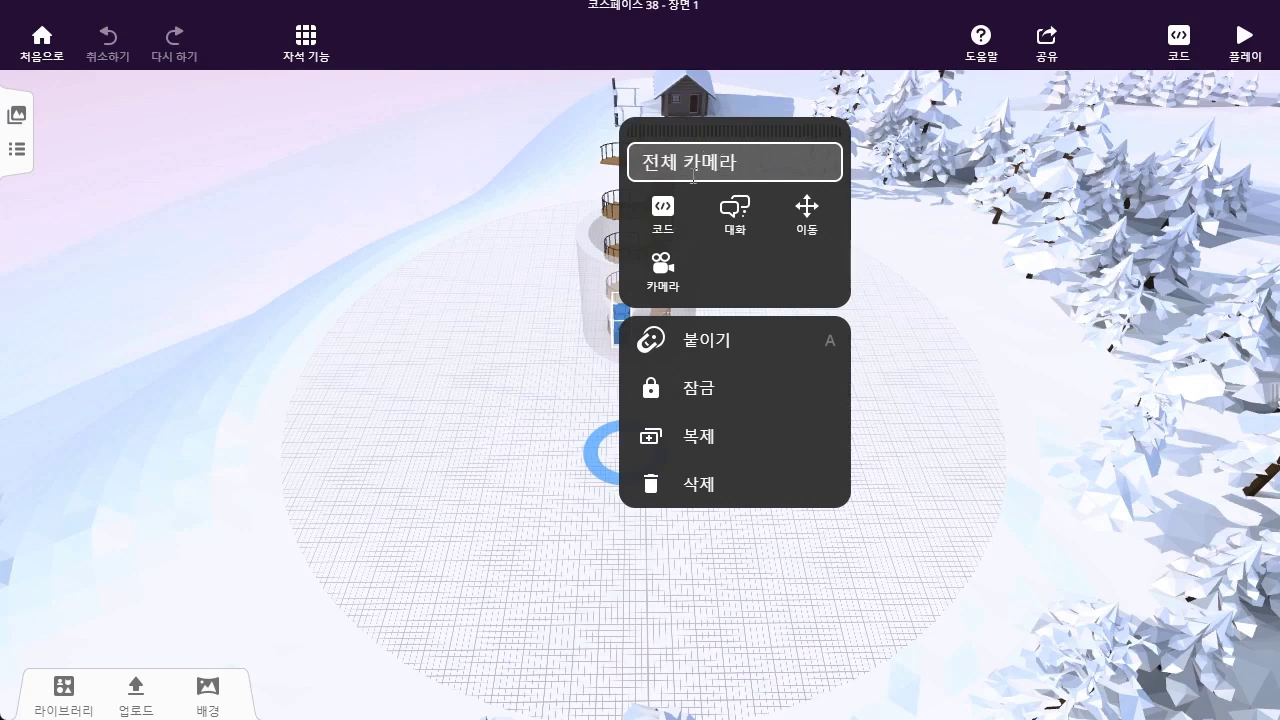
{"action": "left_click", "coordinate": [661, 216]}
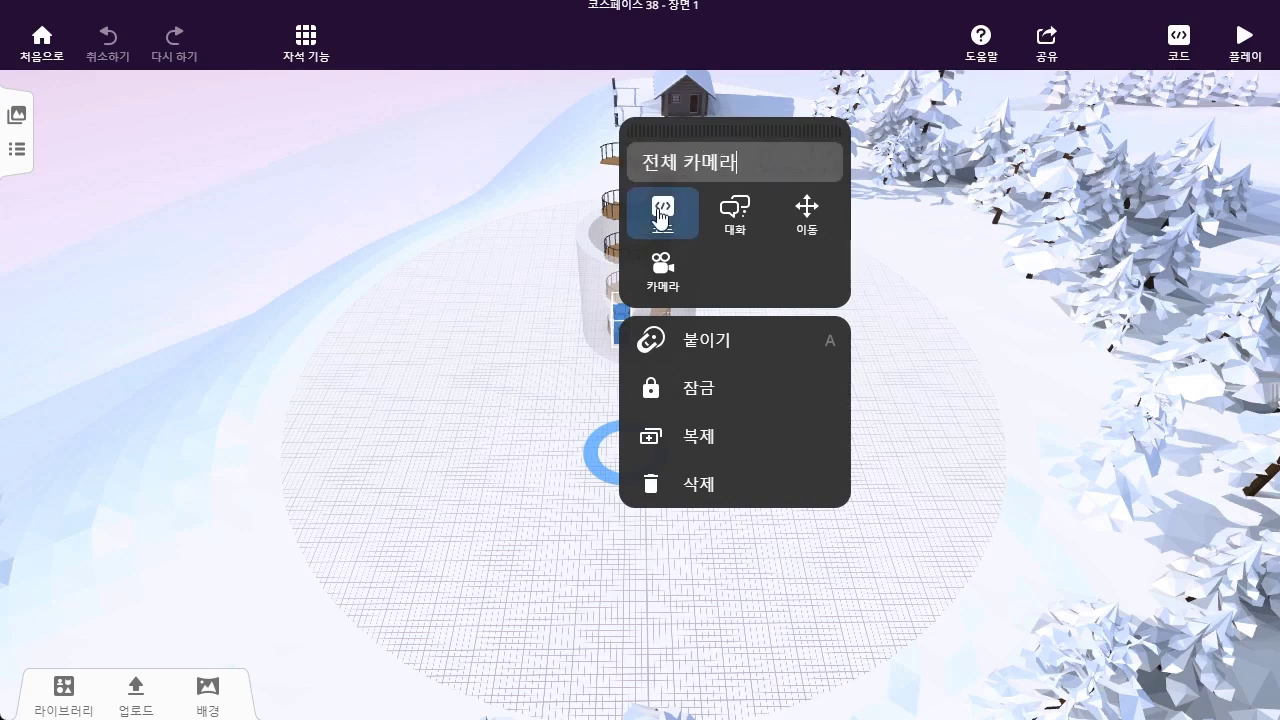
Enable CoBlocks use (코블록스에서 사용) for 전체 카메라 and close its settings
{"action": "left_click", "coordinate": [661, 216]}
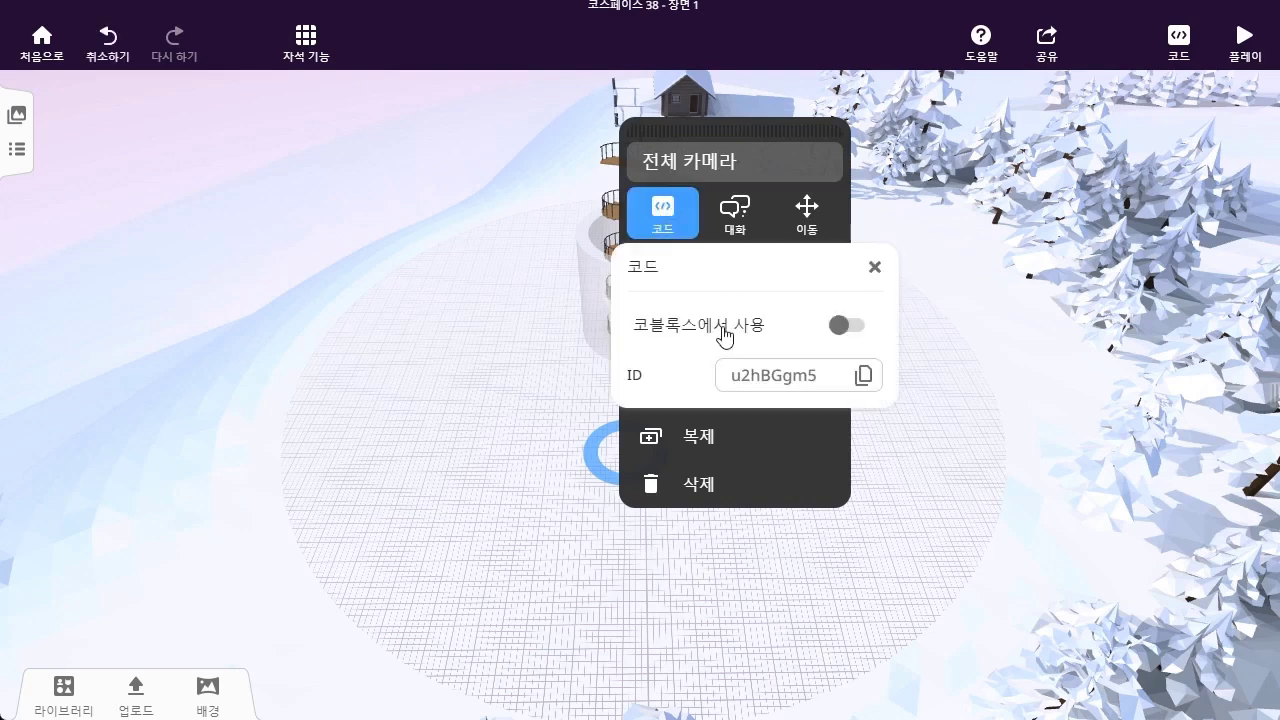
{"action": "left_click", "coordinate": [843, 326]}
{"action": "left_click", "coordinate": [913, 376]}
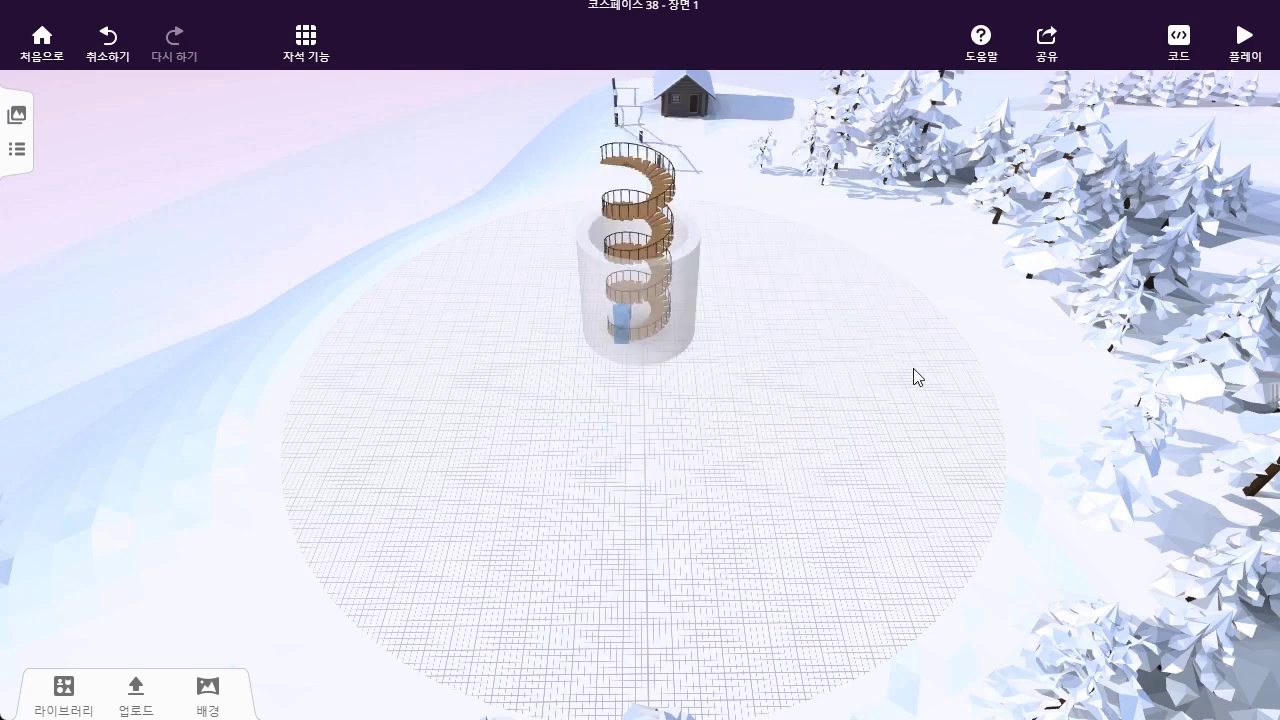
Place a second camera from the library's 특수 category on the ground beside the tube
{"action": "left_click", "coordinate": [86, 705]}
{"action": "left_click", "coordinate": [112, 684]}
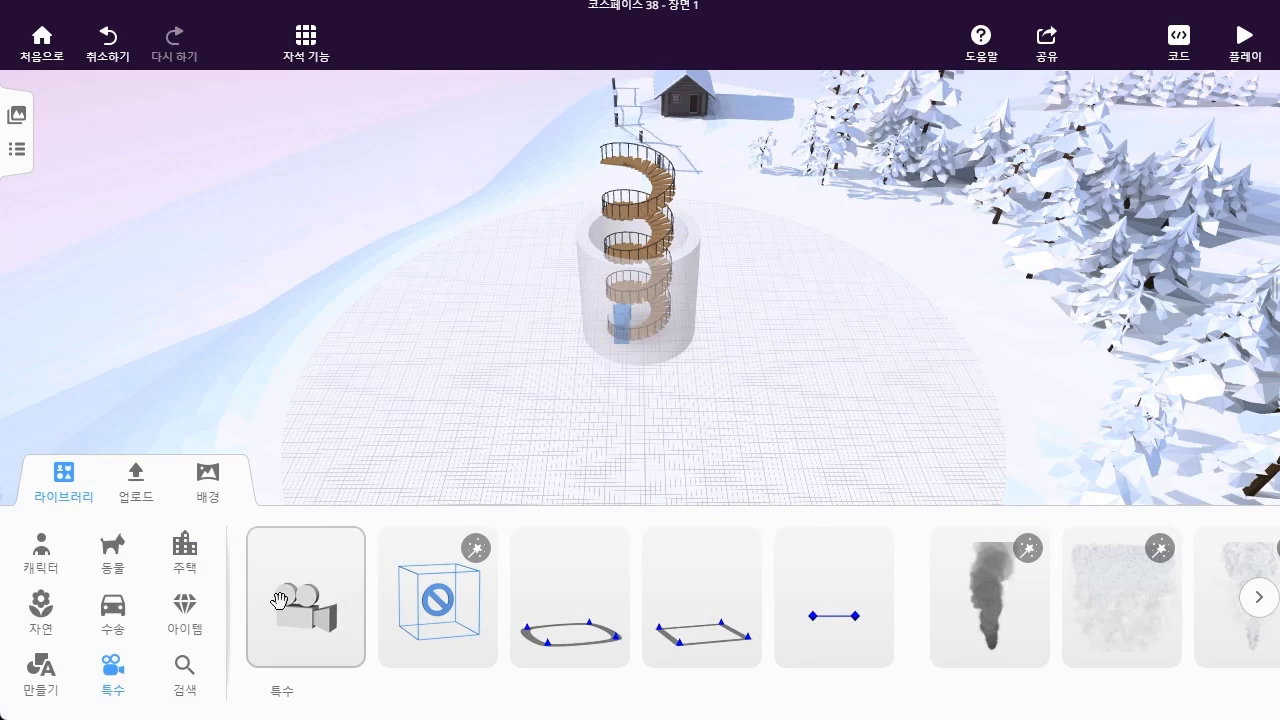
{"action": "left_click_drag", "start_coordinate": [296, 629], "coordinate": [429, 383]}
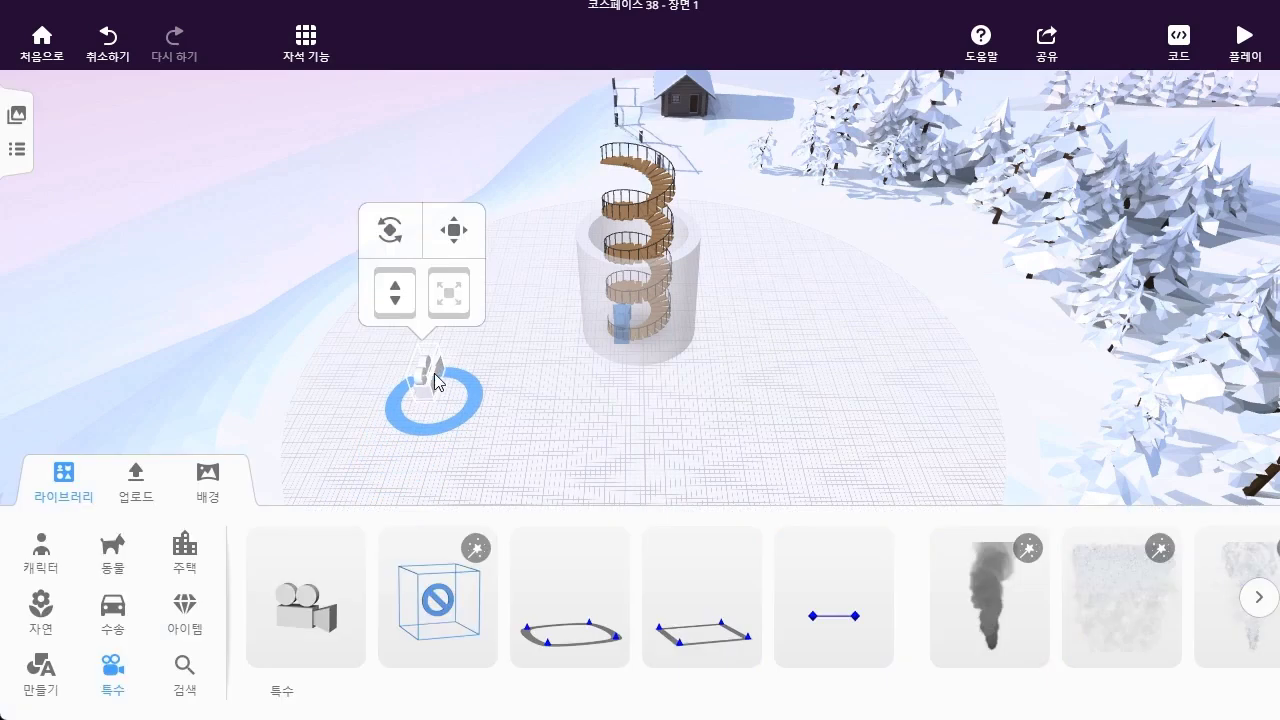
Rename the newly placed camera as 계단 카메라
{"action": "left_click", "coordinate": [432, 381]}
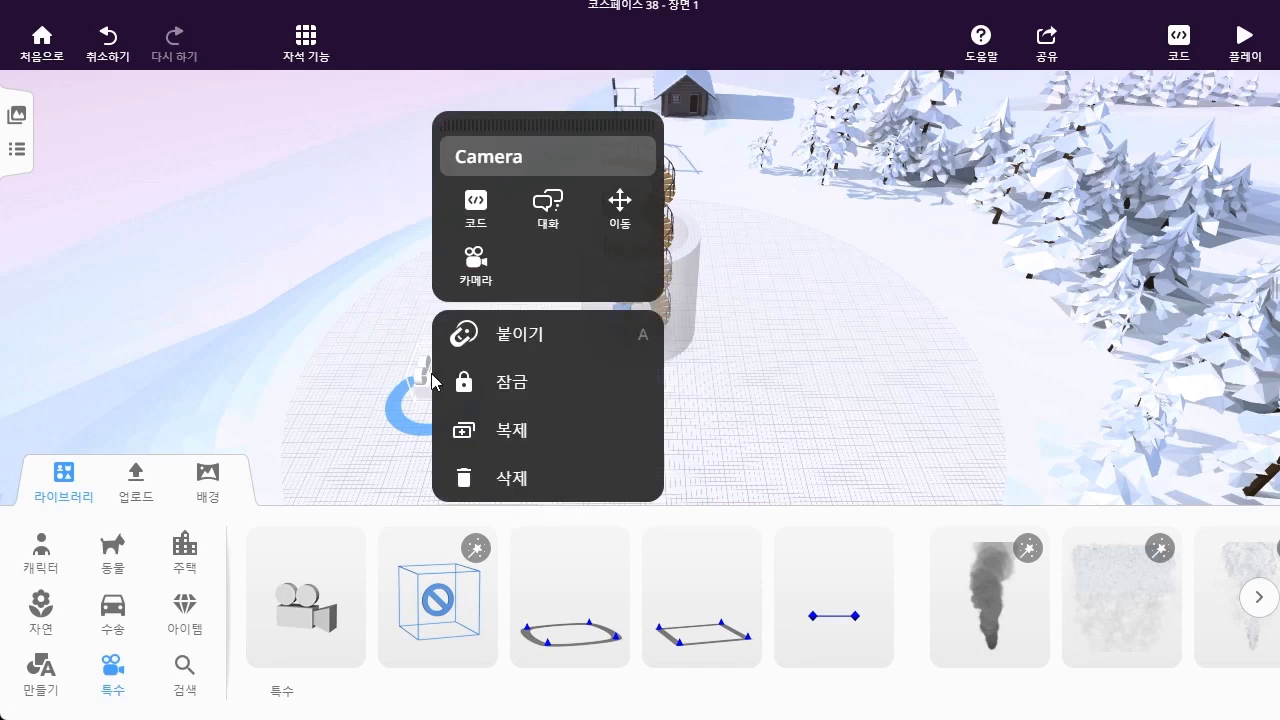
{"action": "left_click", "coordinate": [550, 157]}
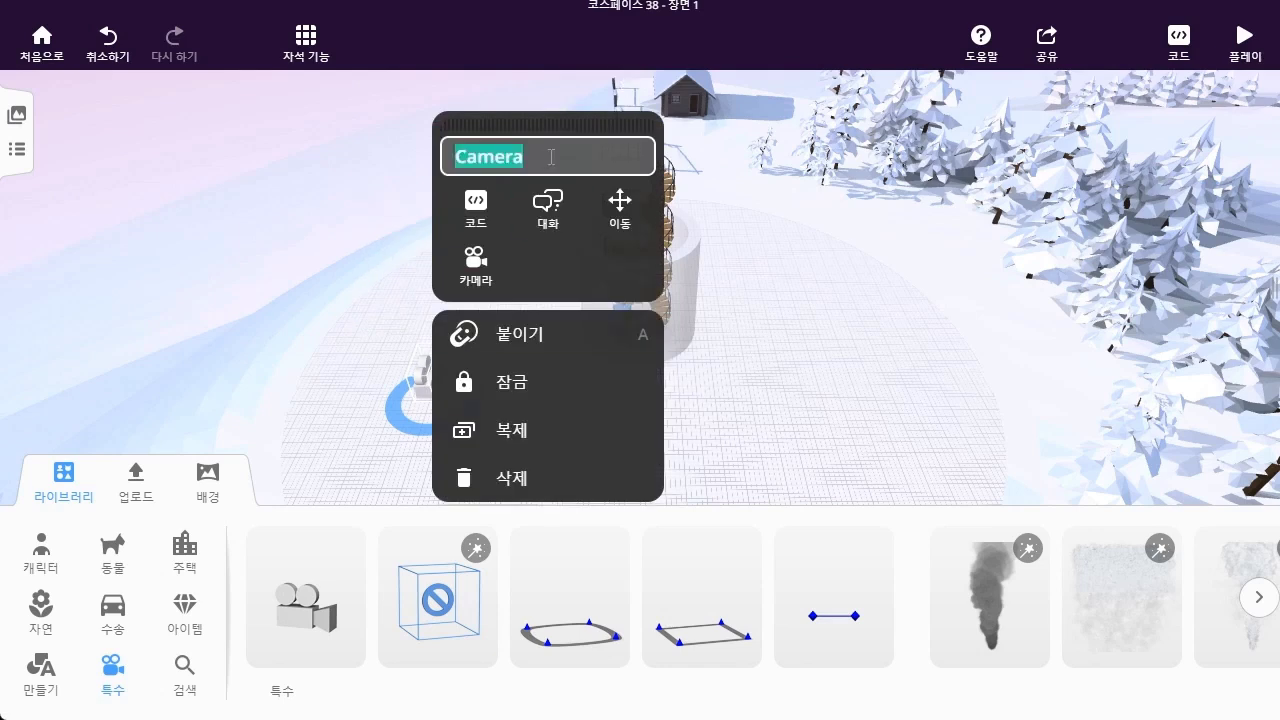
{"action": "type", "text": "계단"}
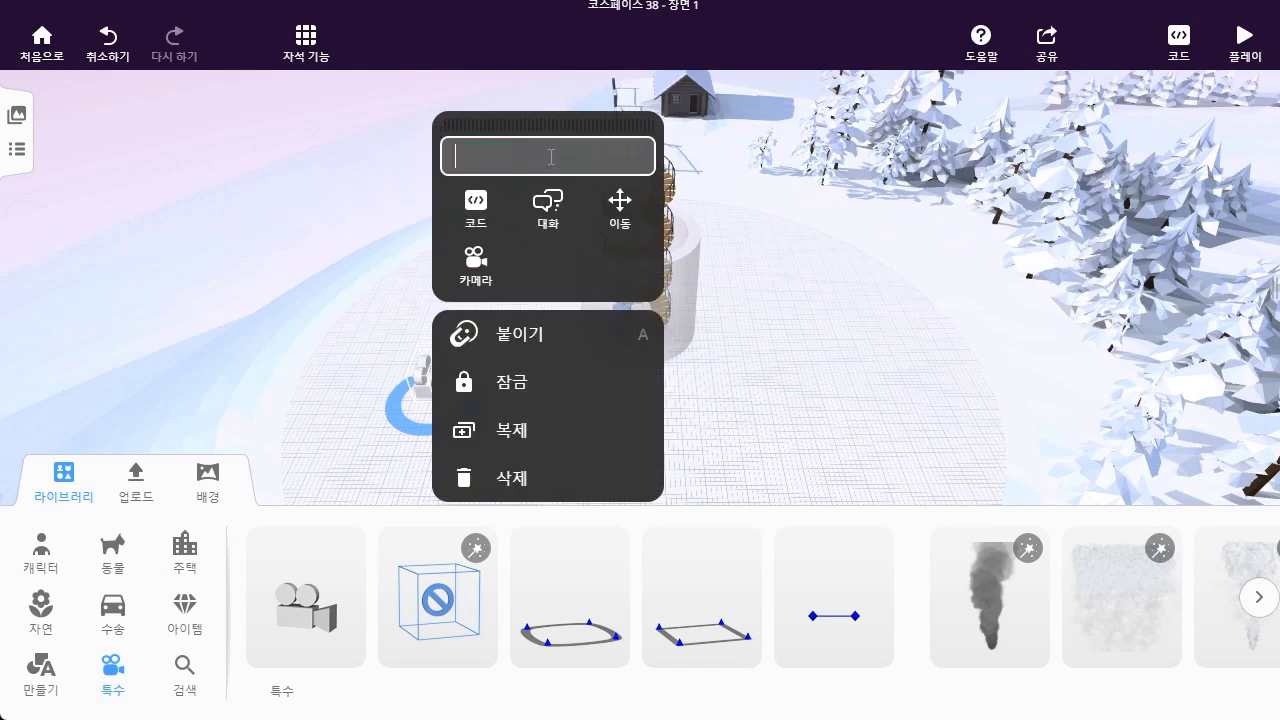
{"action": "type", "text": " 카메라"}
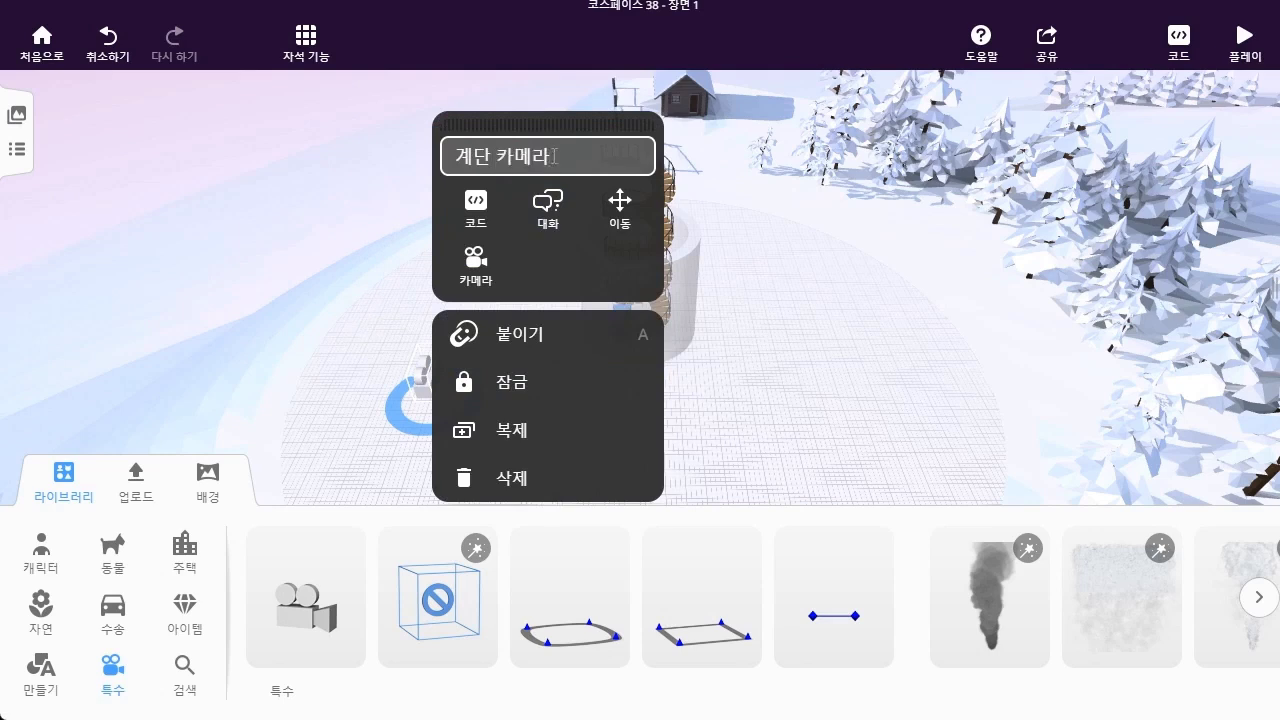
{"action": "key", "text": "Return"}
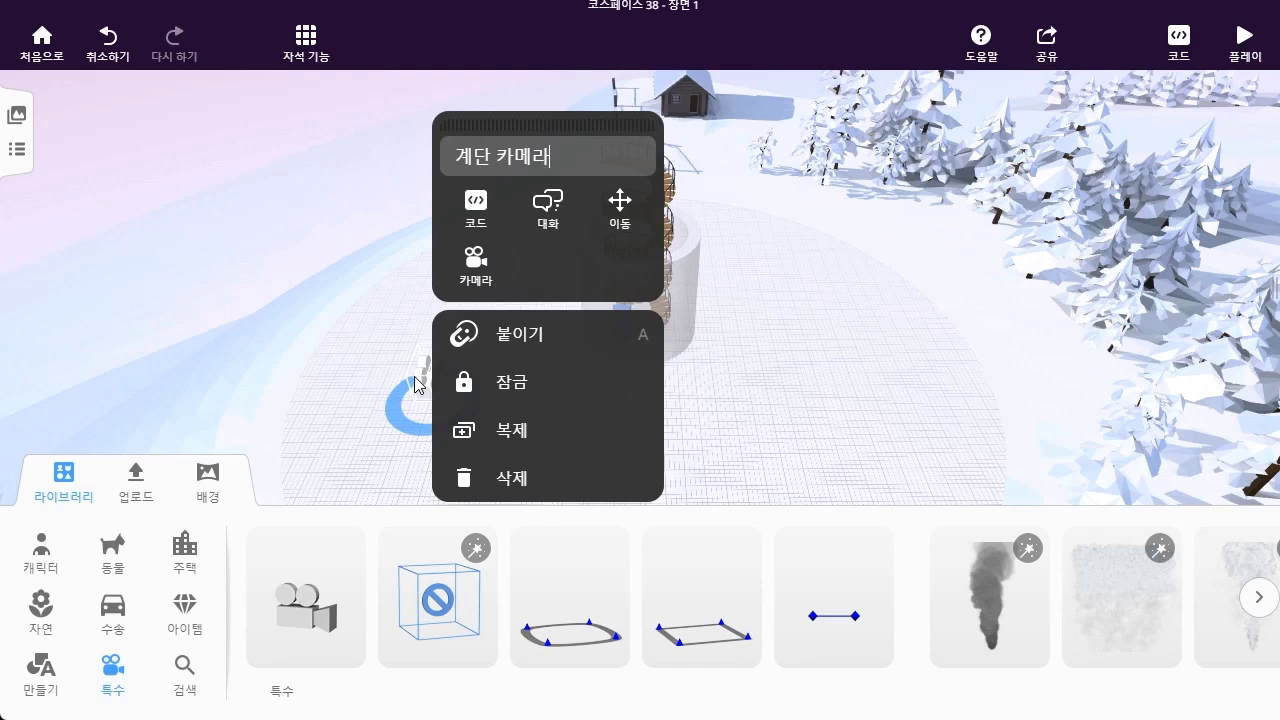
{"action": "left_click", "coordinate": [566, 156]}
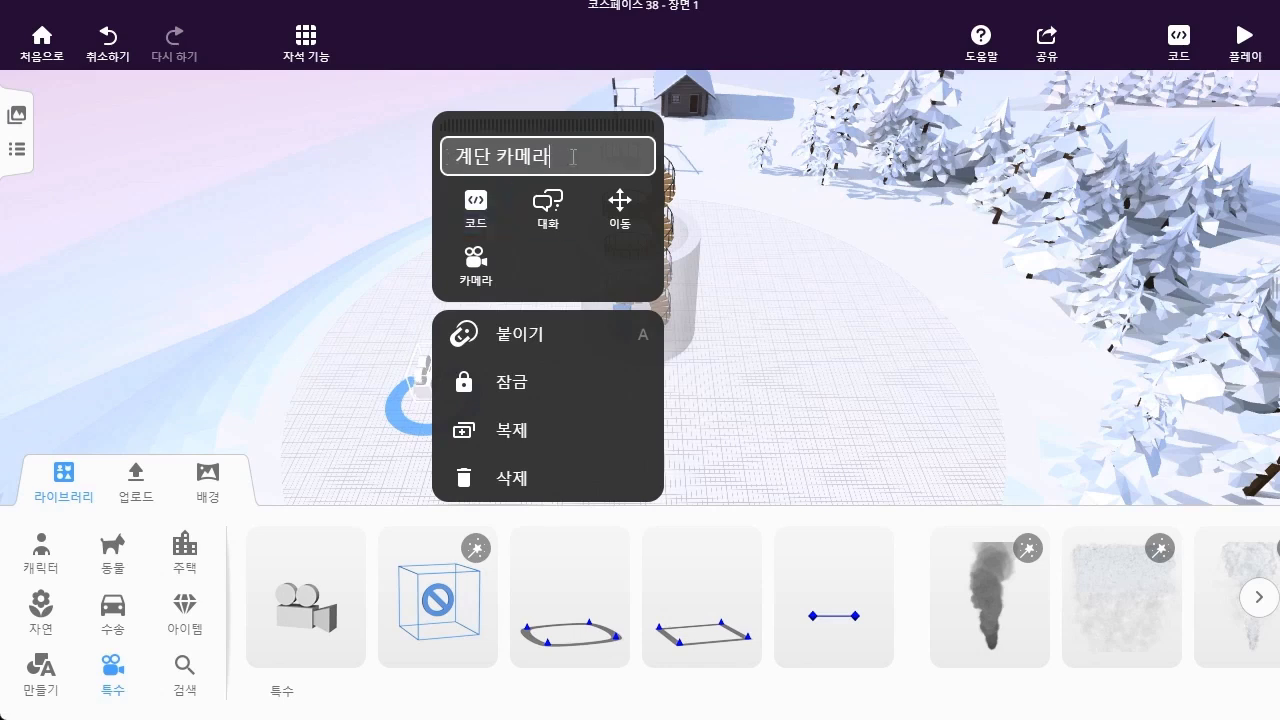
Enable CoBlocks use (코블록스에서 사용) for 계단 카메라 and close its settings
{"action": "left_click", "coordinate": [475, 218]}
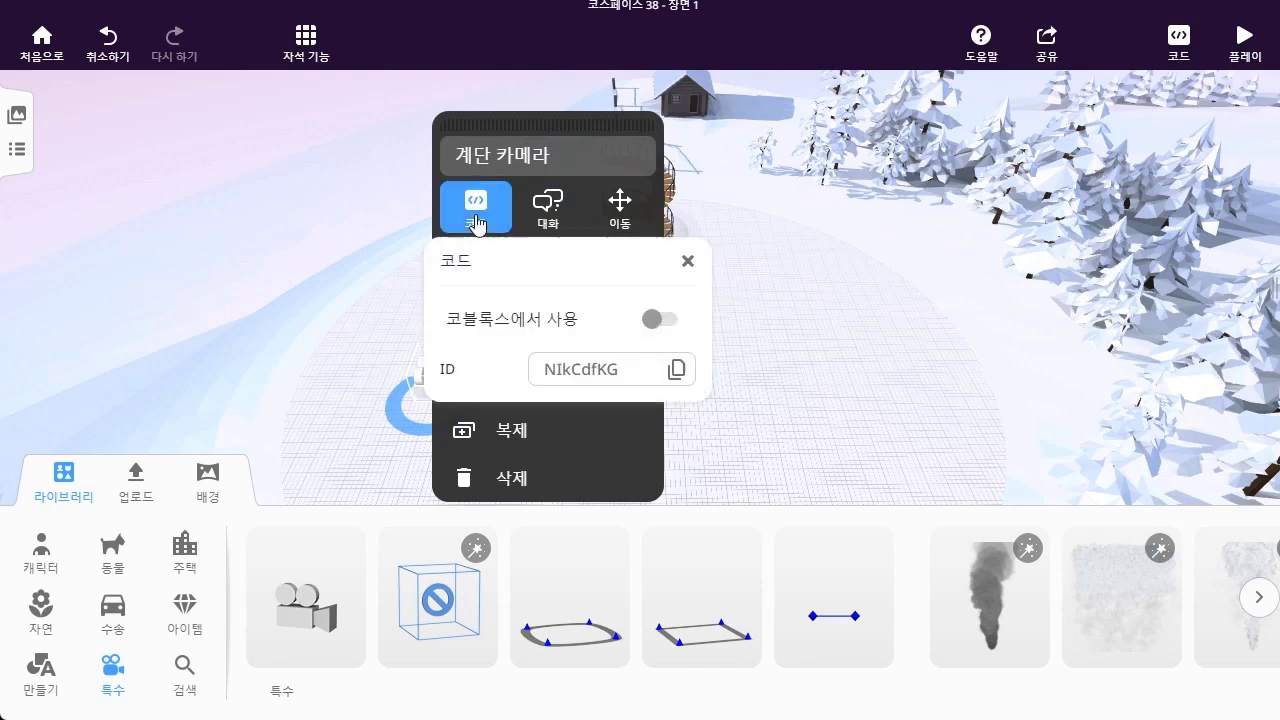
{"action": "left_click", "coordinate": [653, 322]}
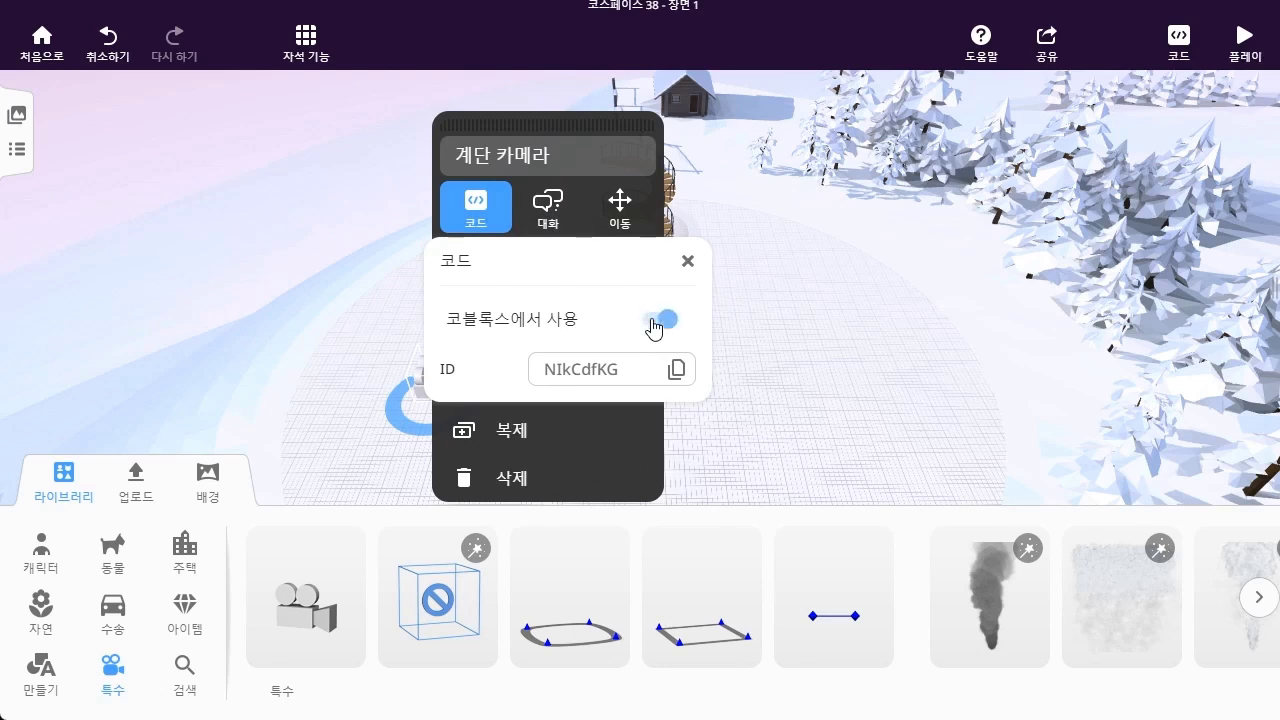
{"action": "left_click", "coordinate": [873, 362]}
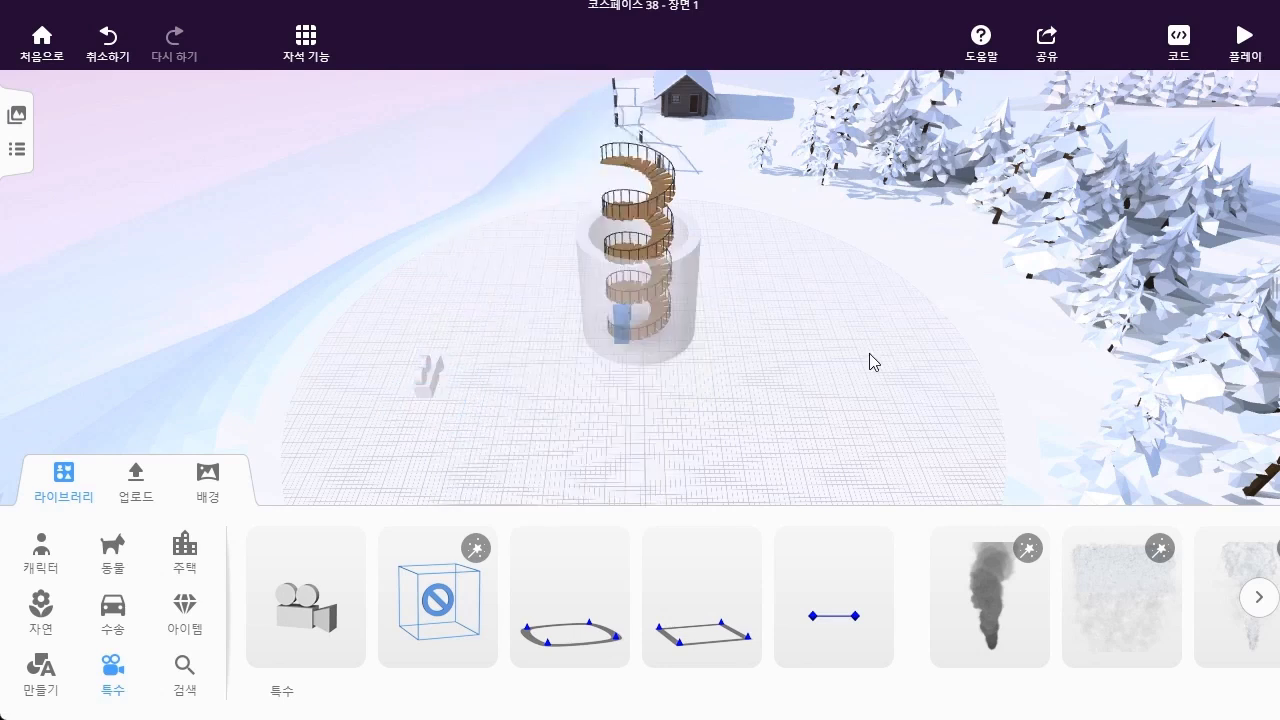
Attach 계단 카메라 to the attachment point at the top of the spiral staircase and detach it there to keep that position
{"action": "left_click", "coordinate": [428, 372]}
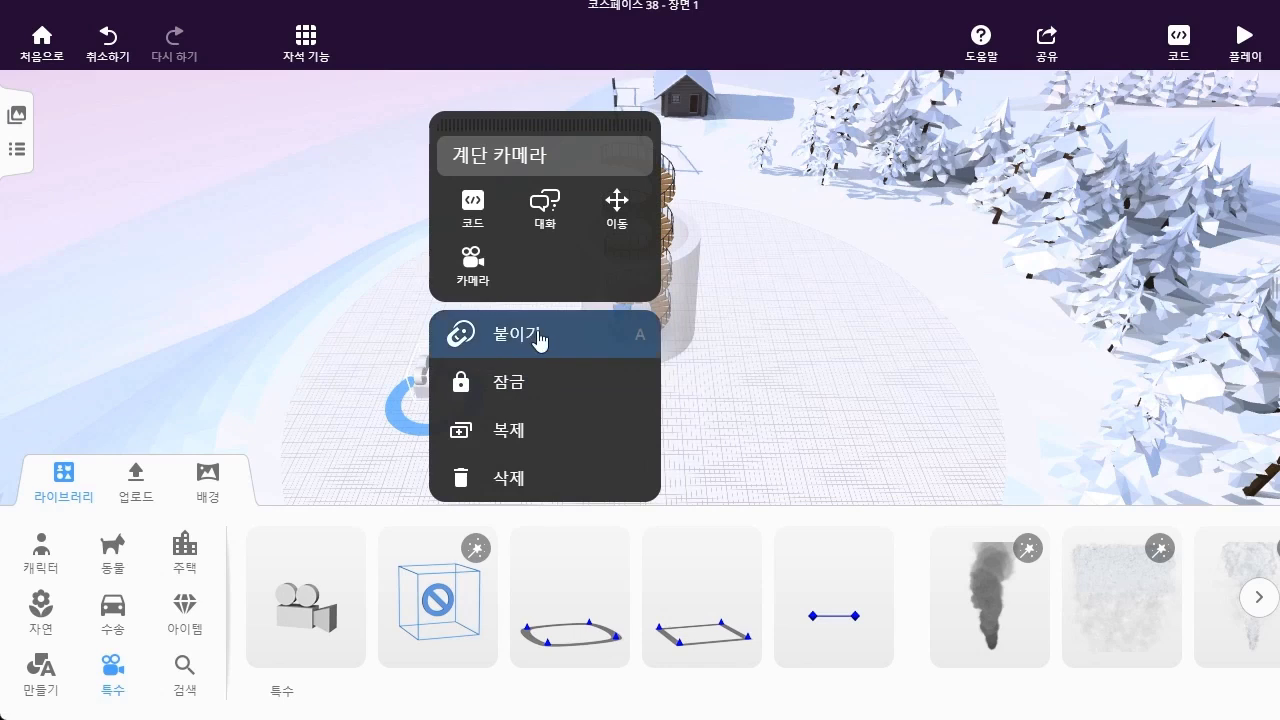
{"action": "left_click", "coordinate": [539, 336]}
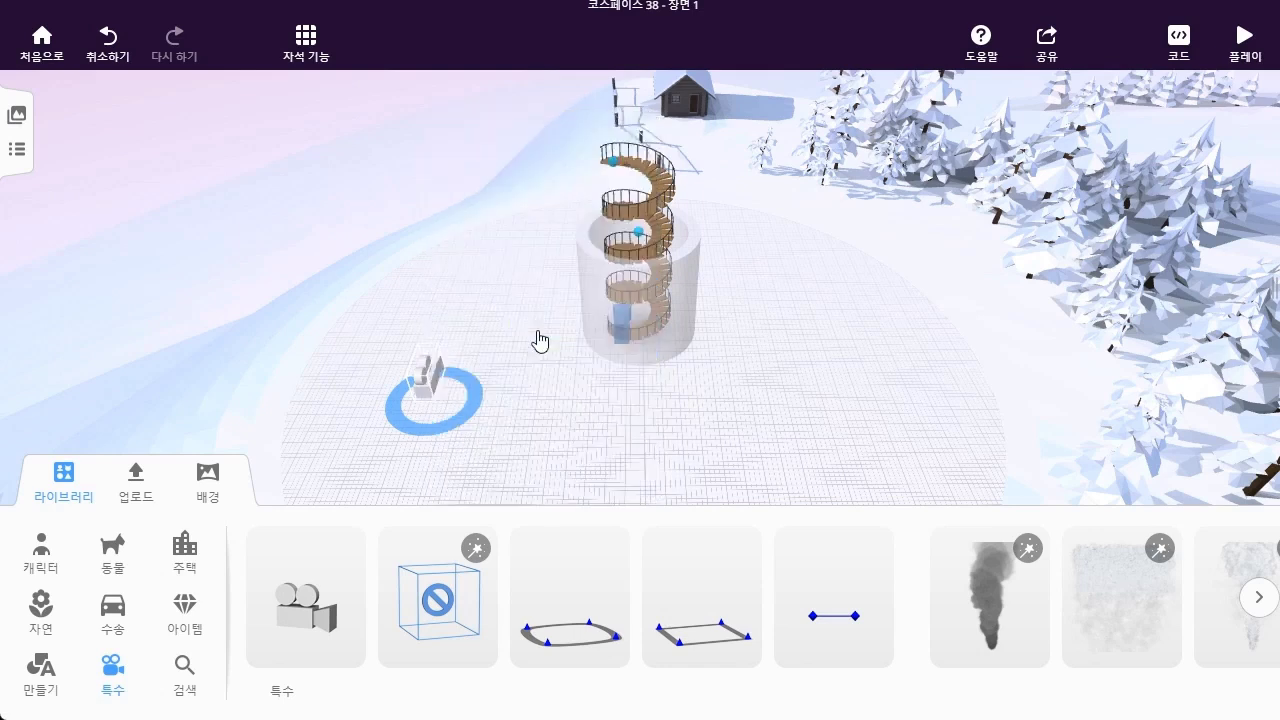
{"action": "left_click", "coordinate": [614, 162]}
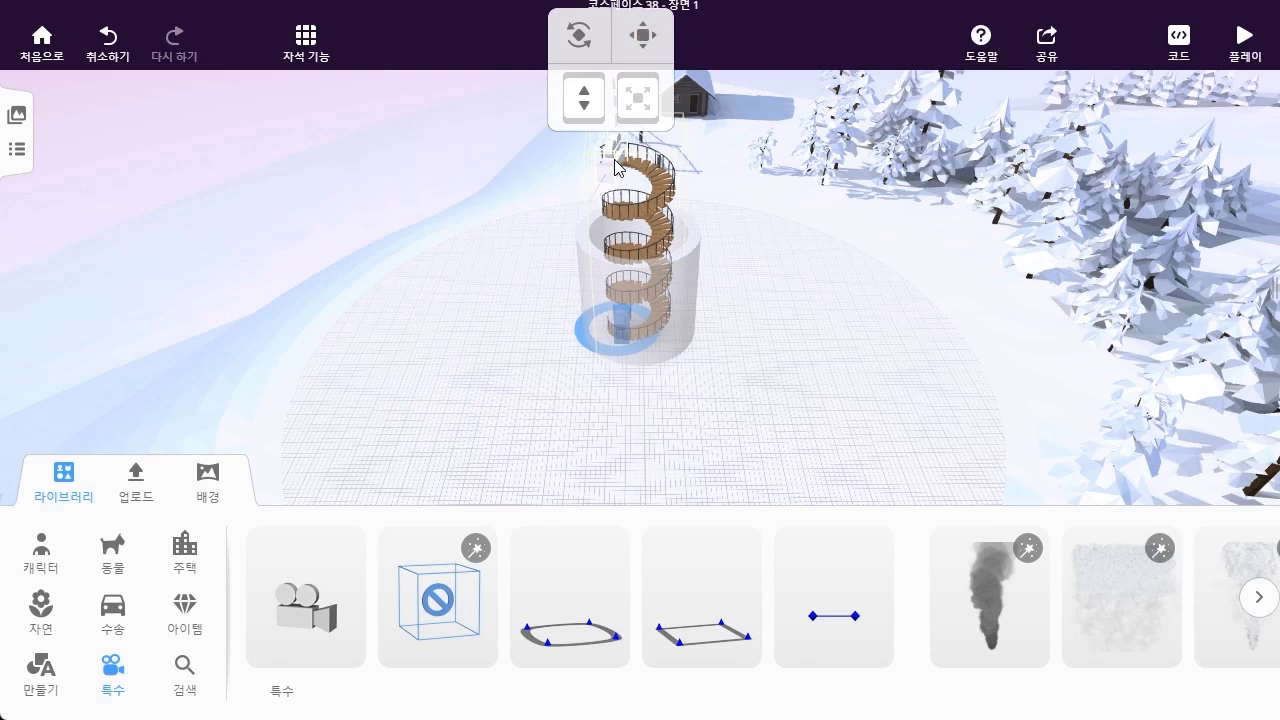
{"action": "left_click", "coordinate": [614, 166]}
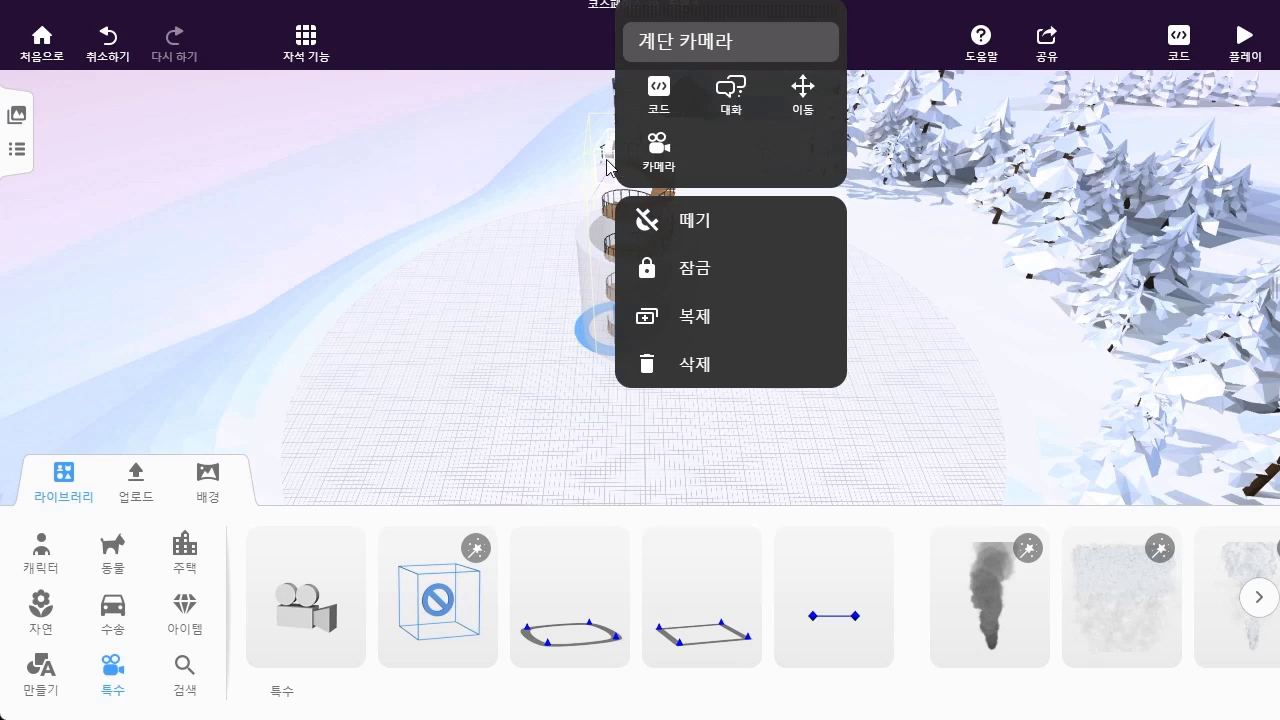
{"action": "left_click", "coordinate": [695, 220]}
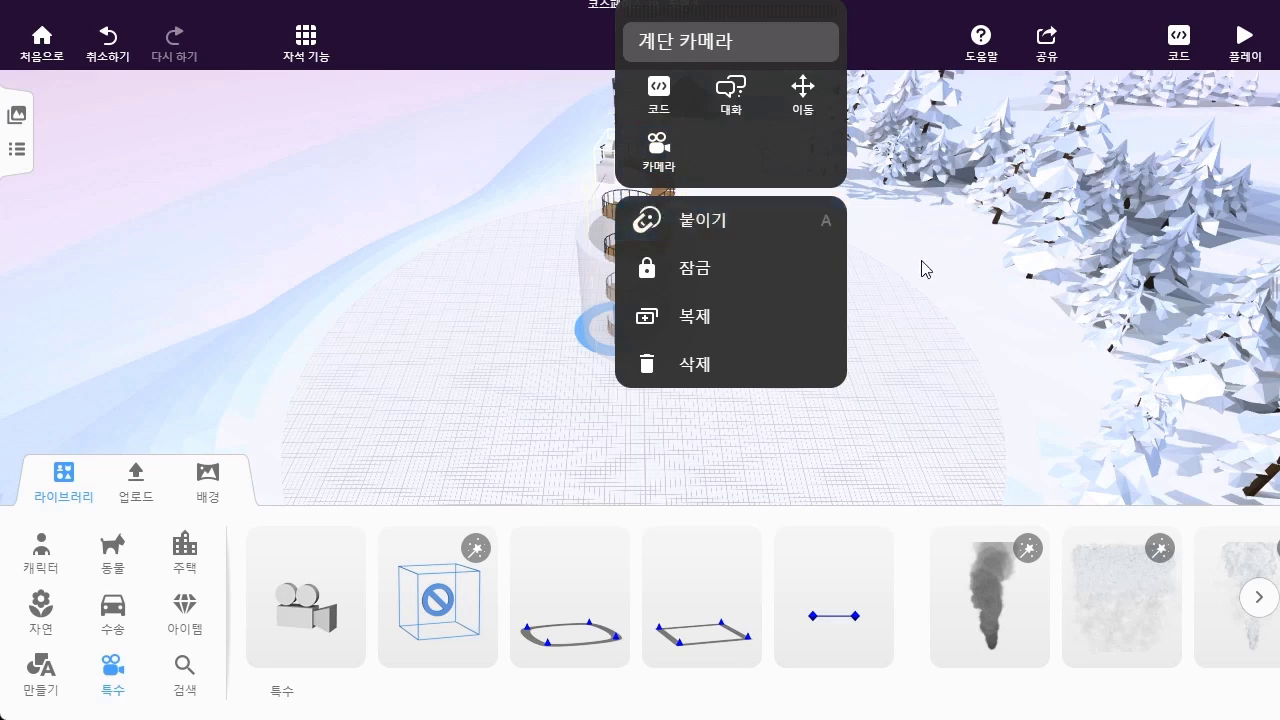
Set the camera movement of 계단 카메라 to walking (걸음) and close its settings
{"action": "left_click", "coordinate": [665, 163]}
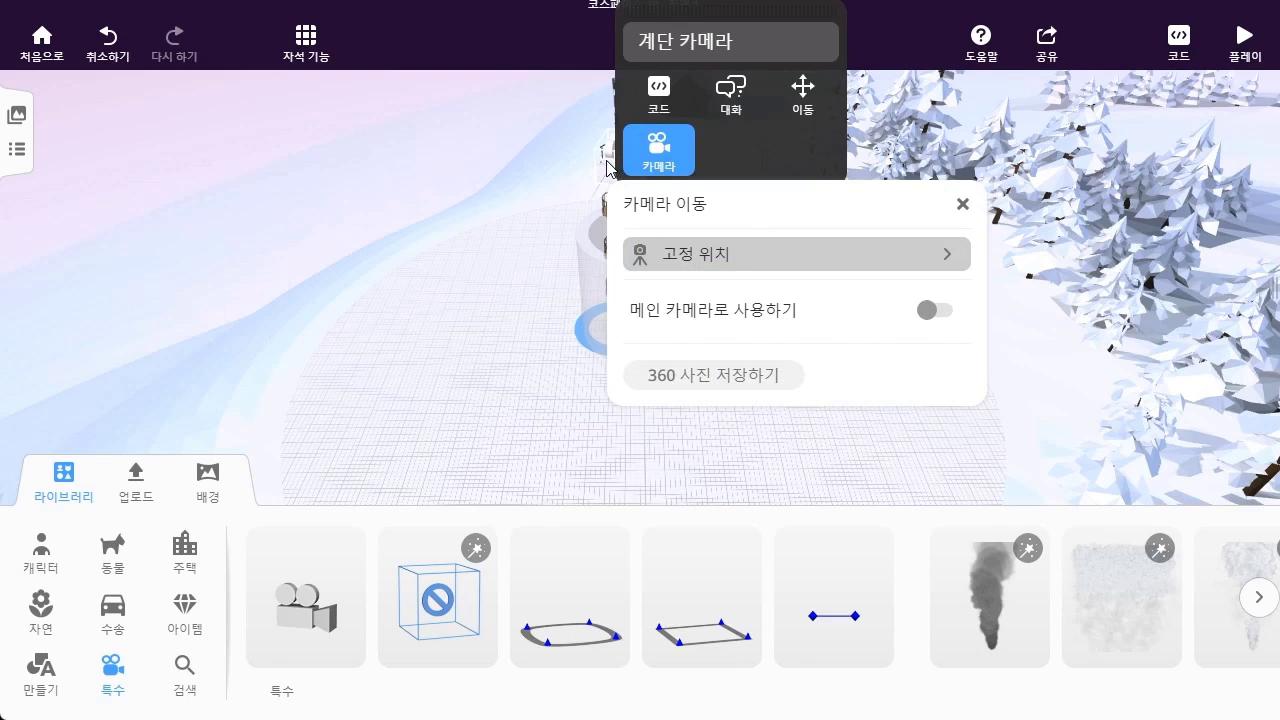
{"action": "left_click", "coordinate": [709, 257]}
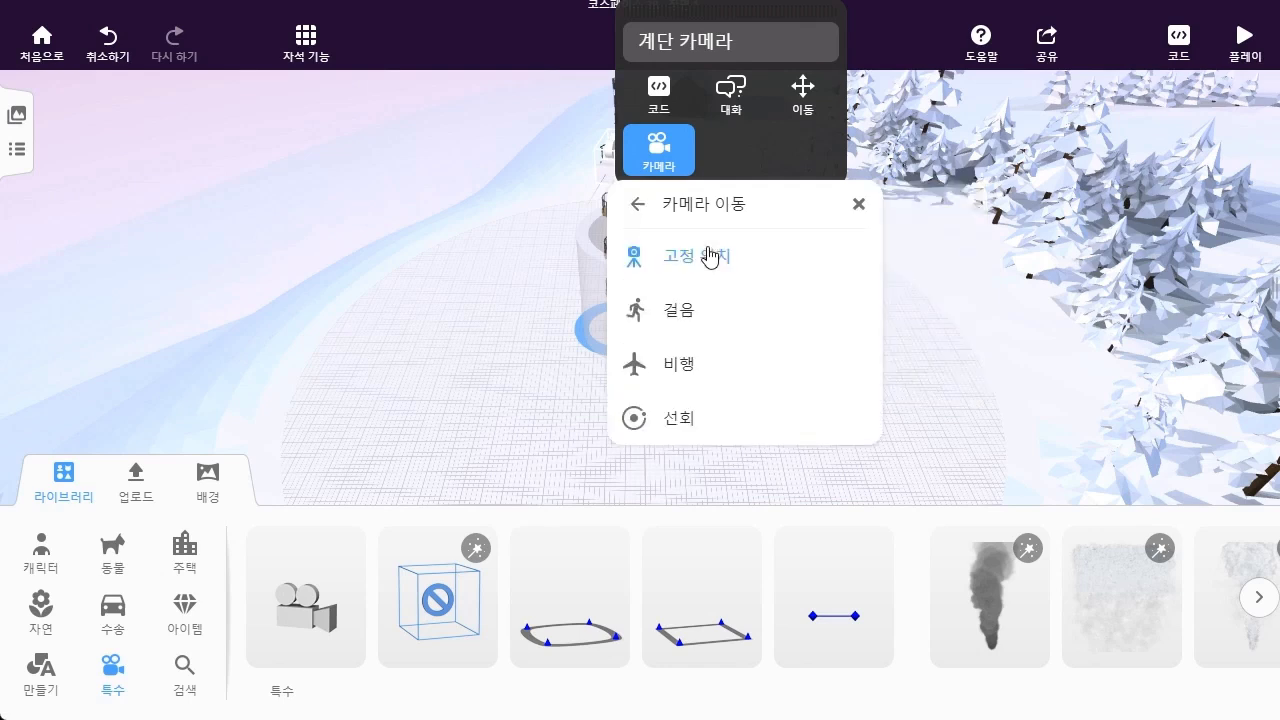
{"action": "left_click", "coordinate": [692, 312]}
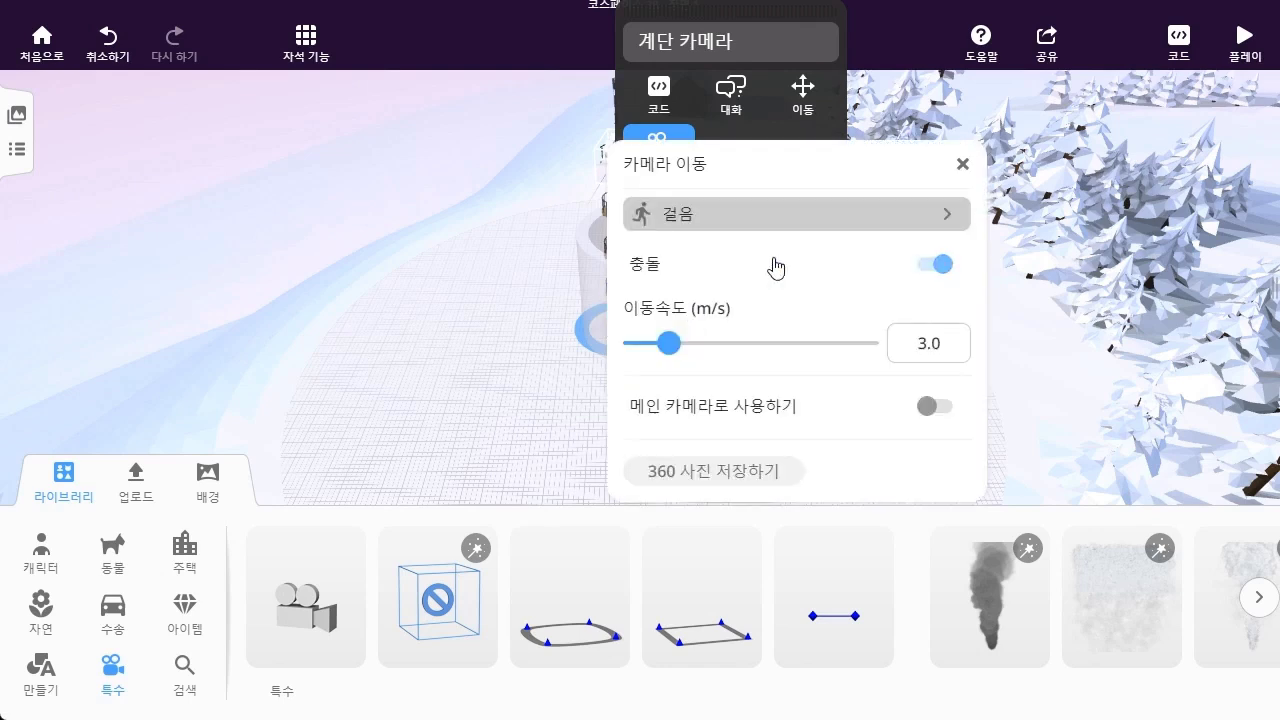
{"action": "left_click", "coordinate": [447, 360]}
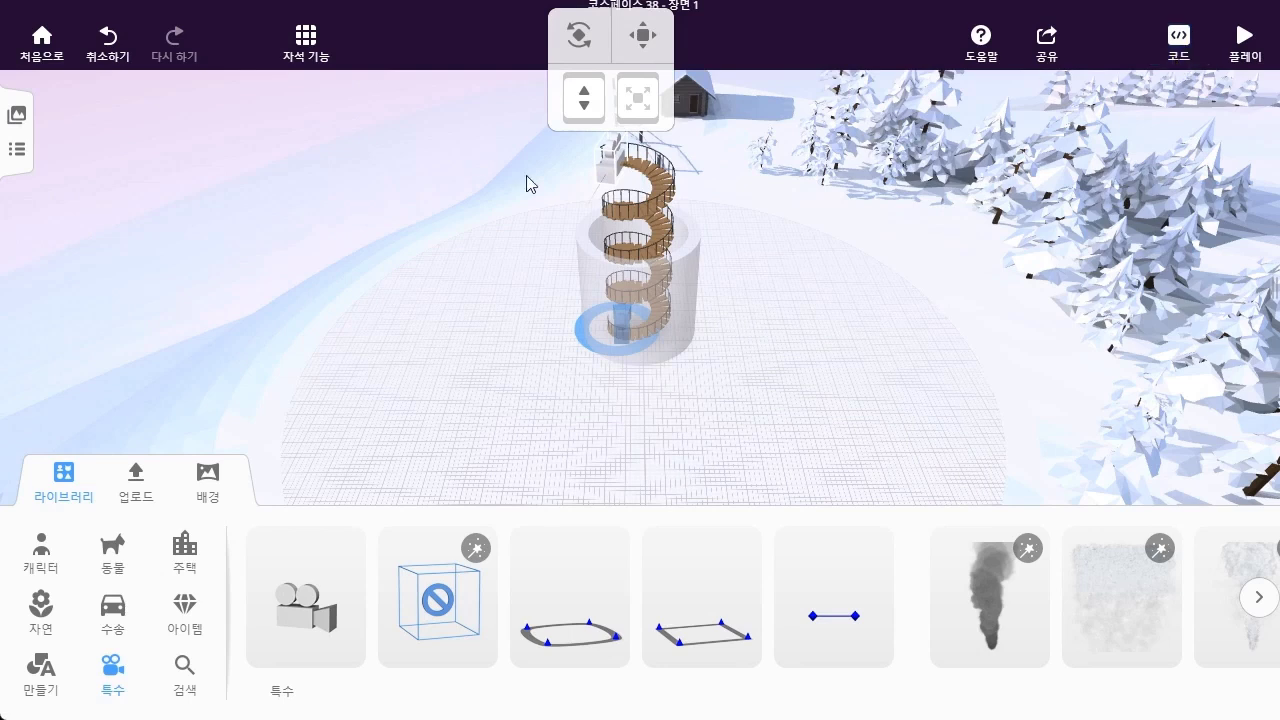
Rename the spiral staircase as 나선 계단 and enable CoBlocks use (코블록스에서 사용) for it
{"action": "left_click", "coordinate": [660, 200]}
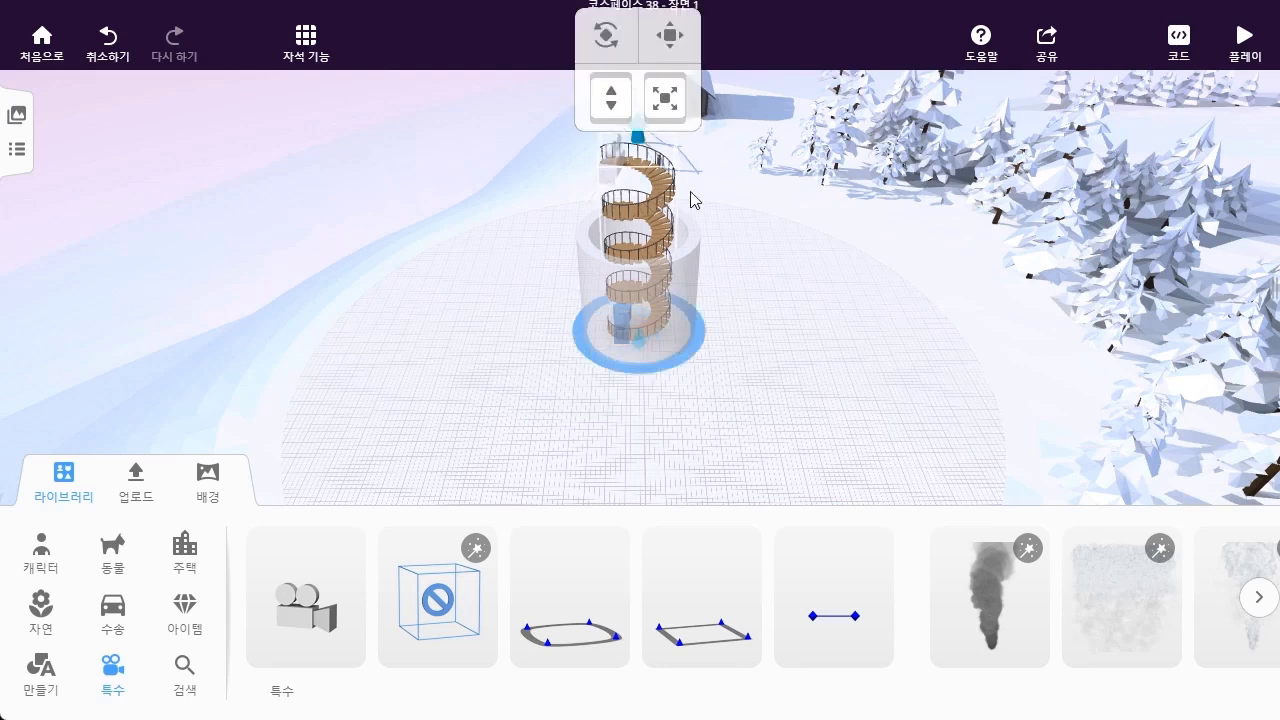
{"action": "left_click", "coordinate": [691, 252]}
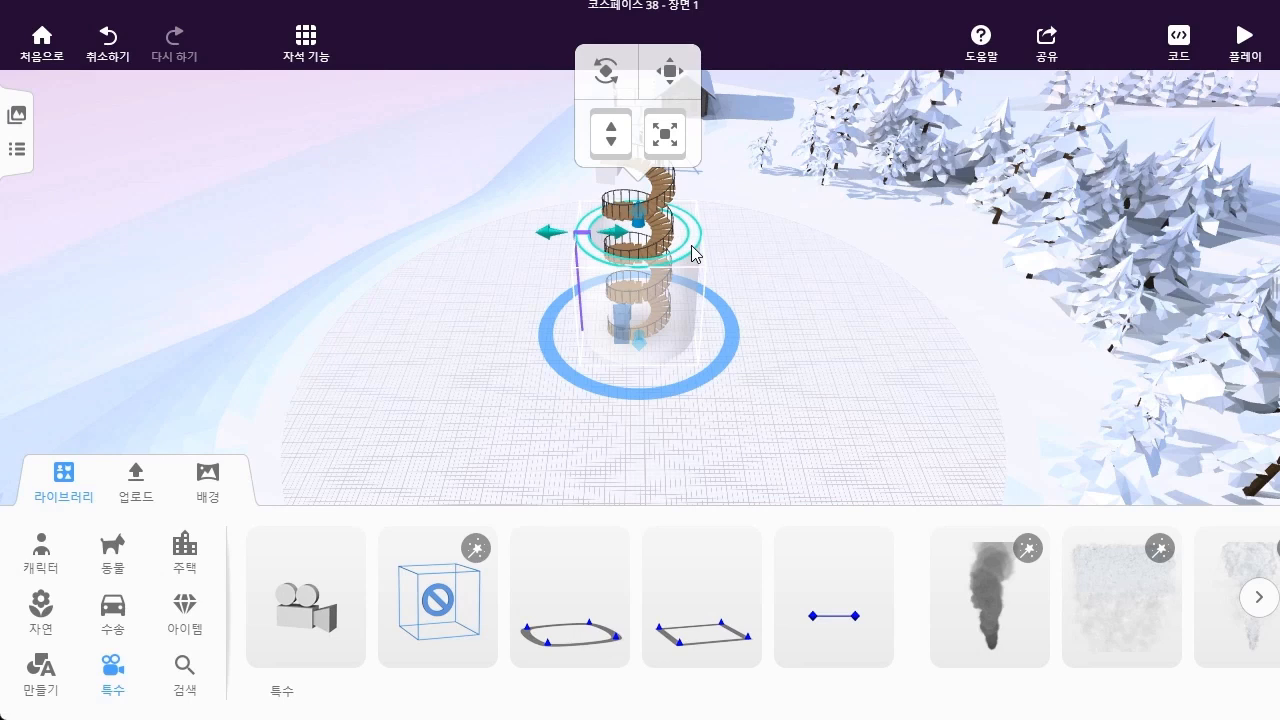
{"action": "double_click", "coordinate": [660, 188]}
{"action": "left_click", "coordinate": [782, 46]}
{"action": "type", "text": "ㄴ나선 계단"}
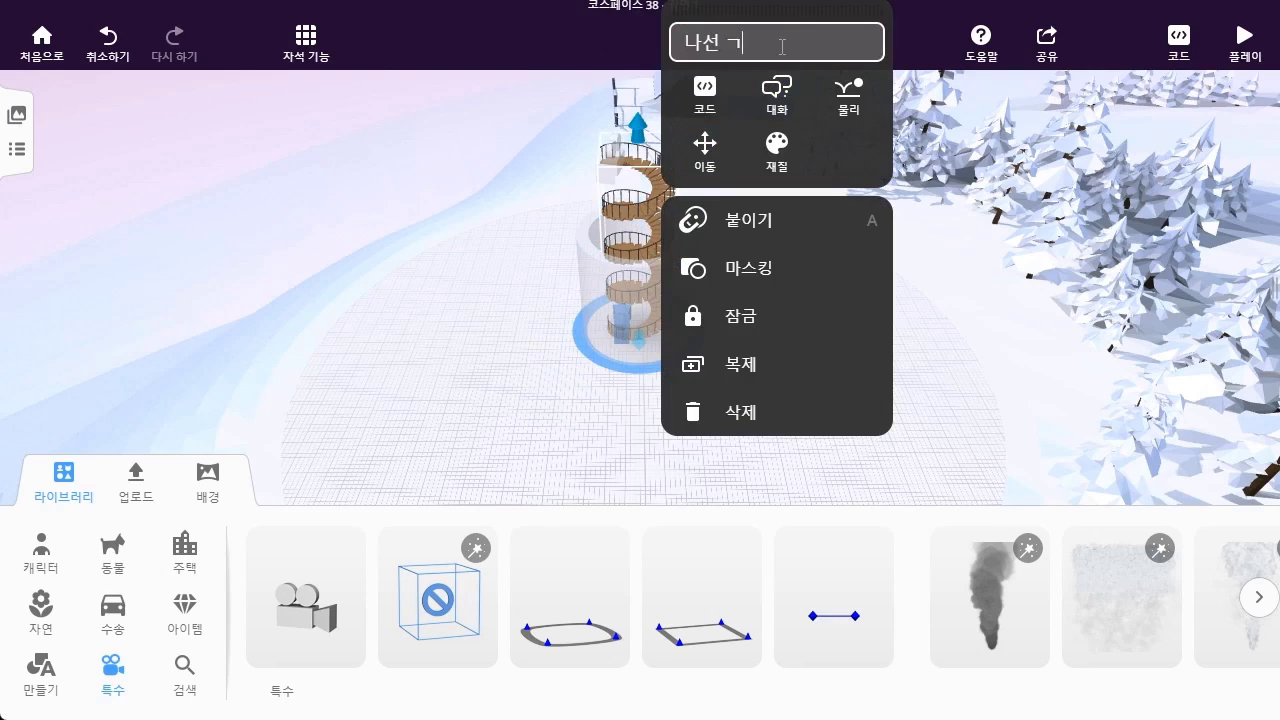
{"action": "left_click", "coordinate": [724, 110]}
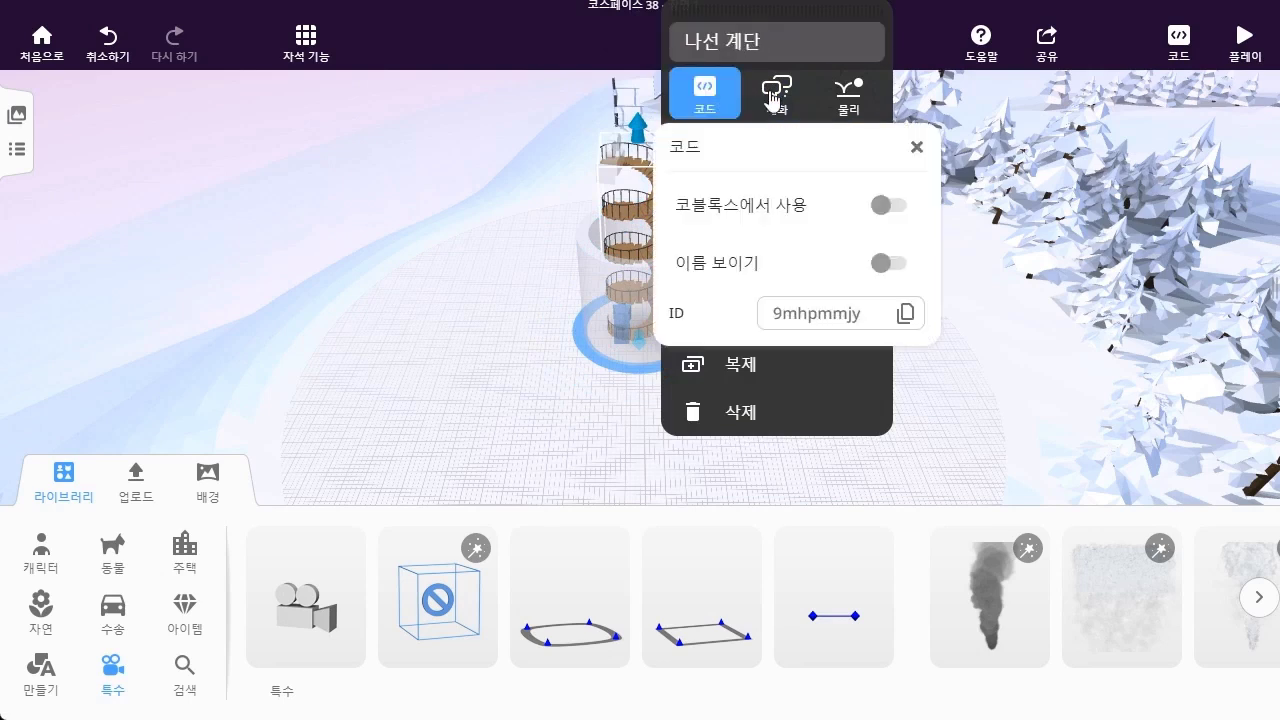
{"action": "left_click", "coordinate": [888, 206]}
{"action": "left_click", "coordinate": [1001, 297]}
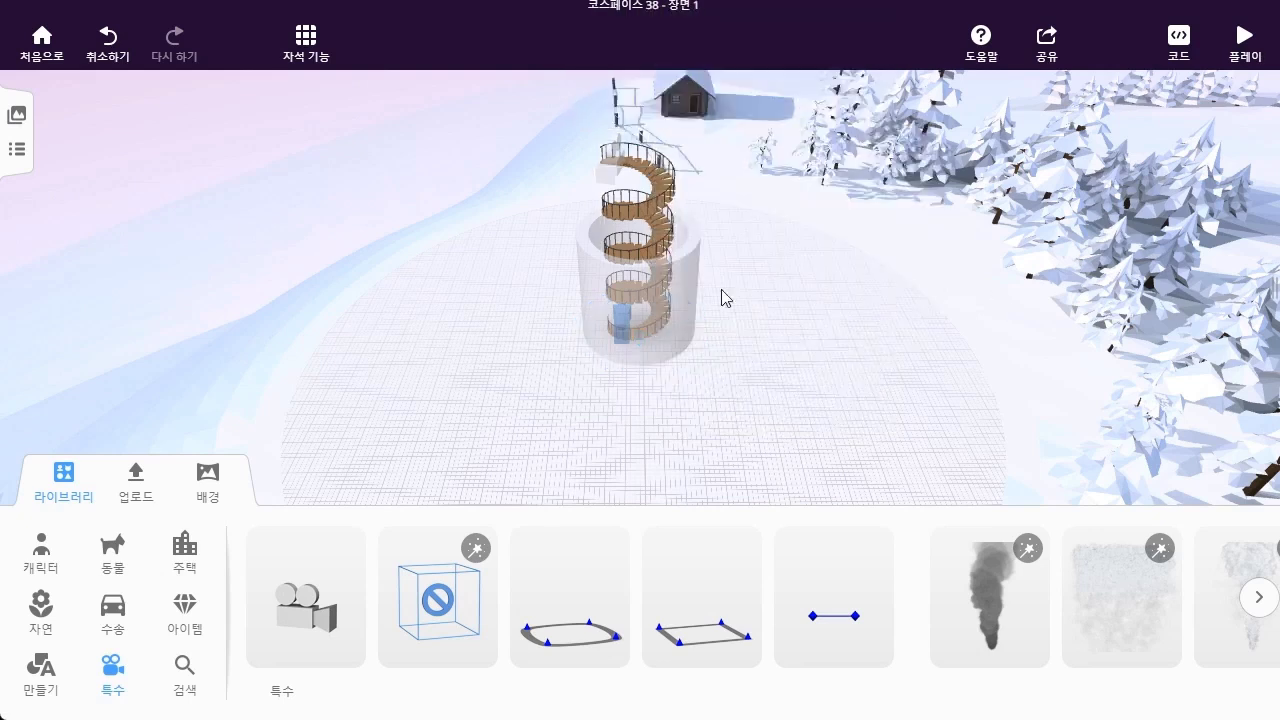
Rename the translucent tube as 원통형 and enable CoBlocks use (코블록스에서 사용) for it
{"action": "left_click", "coordinate": [690, 260]}
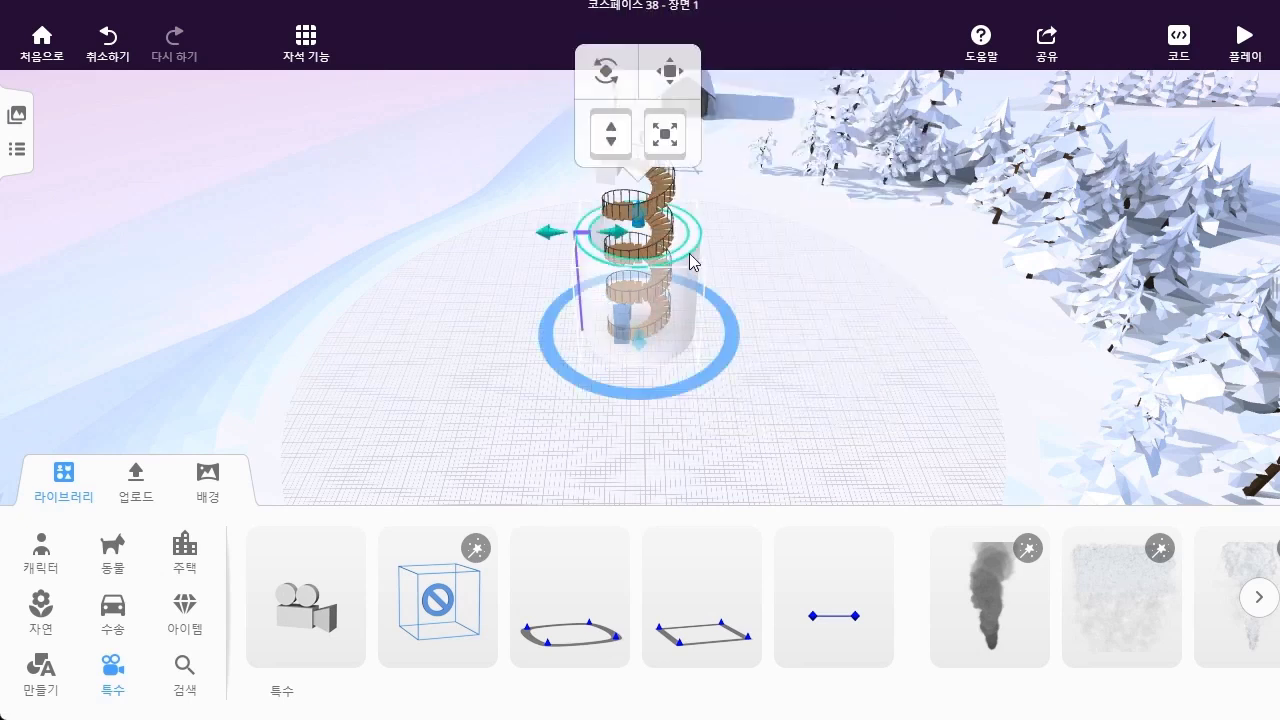
{"action": "left_click", "coordinate": [690, 260]}
{"action": "left_click", "coordinate": [800, 100]}
{"action": "type", "text": "원통형"}
{"action": "key", "text": "Return"}
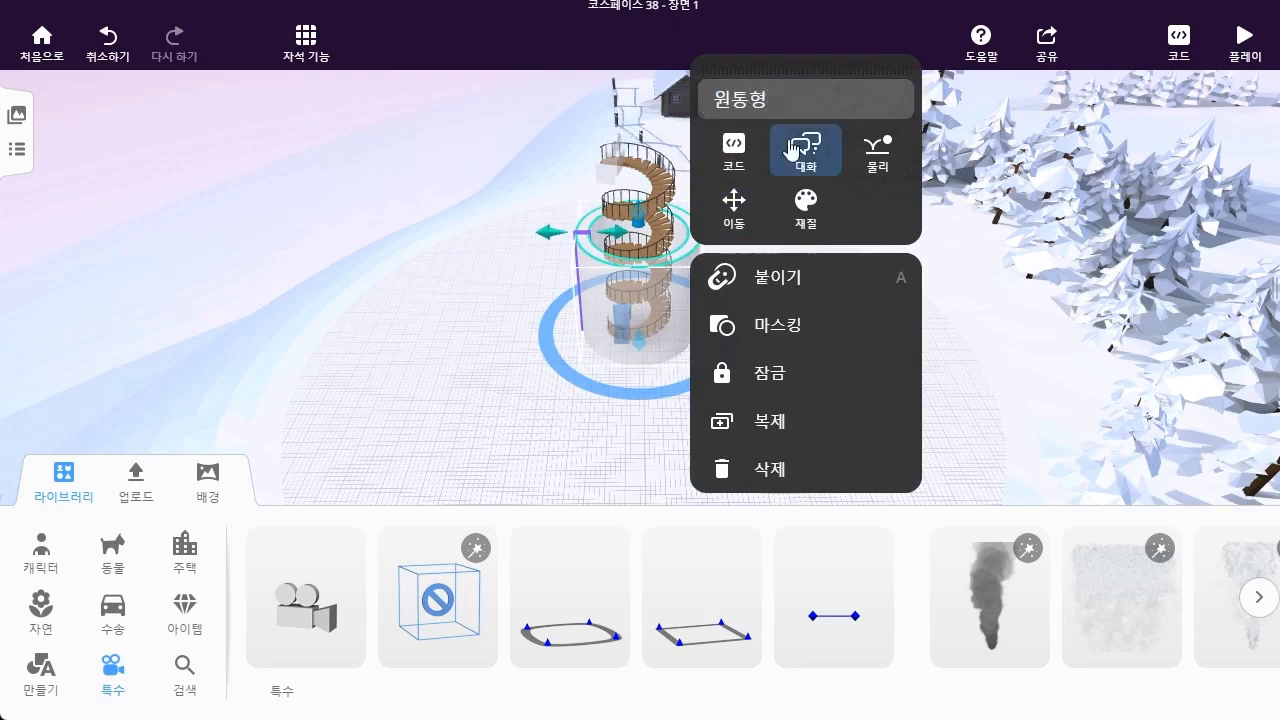
{"action": "left_click", "coordinate": [735, 155]}
{"action": "left_click", "coordinate": [909, 263]}
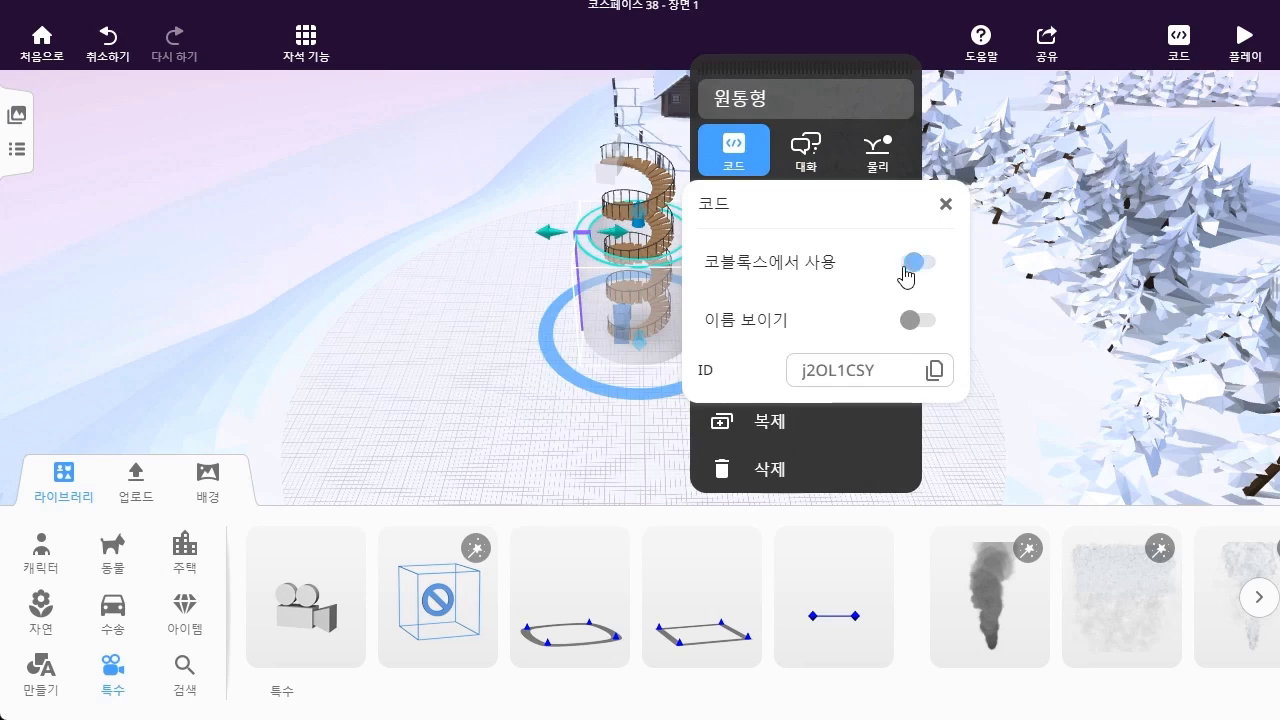
{"action": "left_click", "coordinate": [523, 403]}
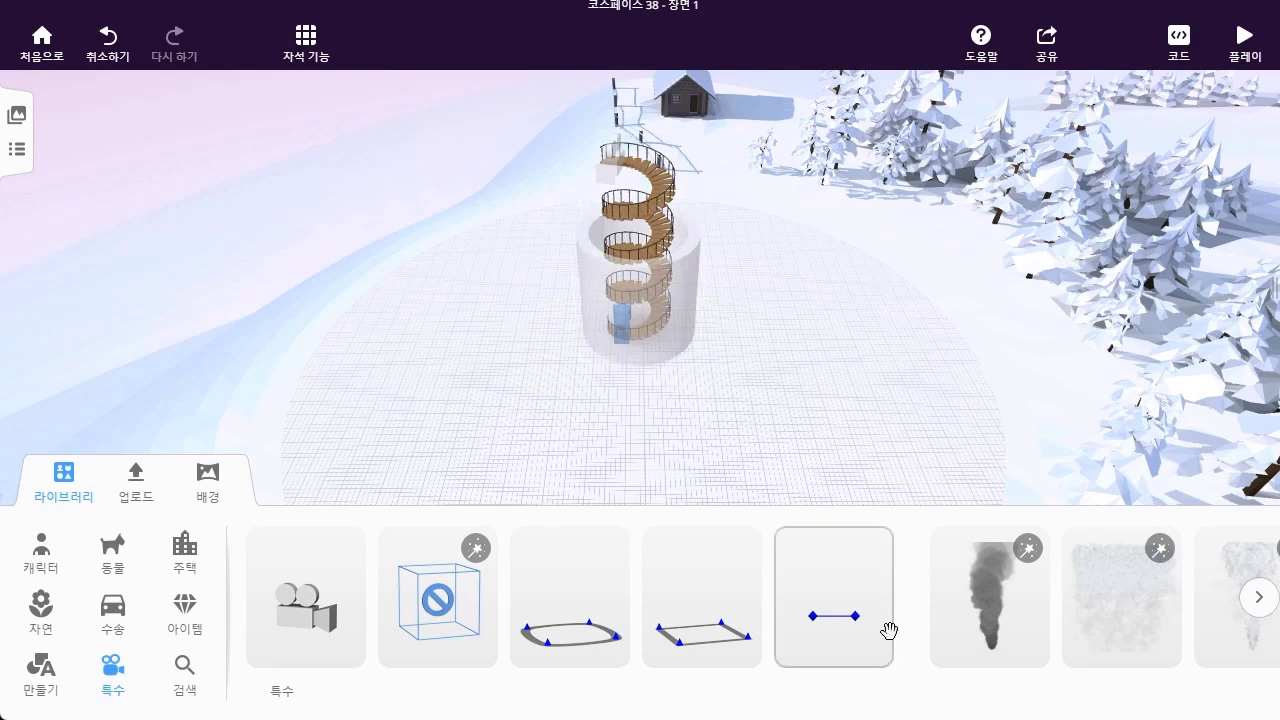
Collapse the object library and start a new CoBlocks (코블록스) script for the scene
{"action": "left_click", "coordinate": [85, 485]}
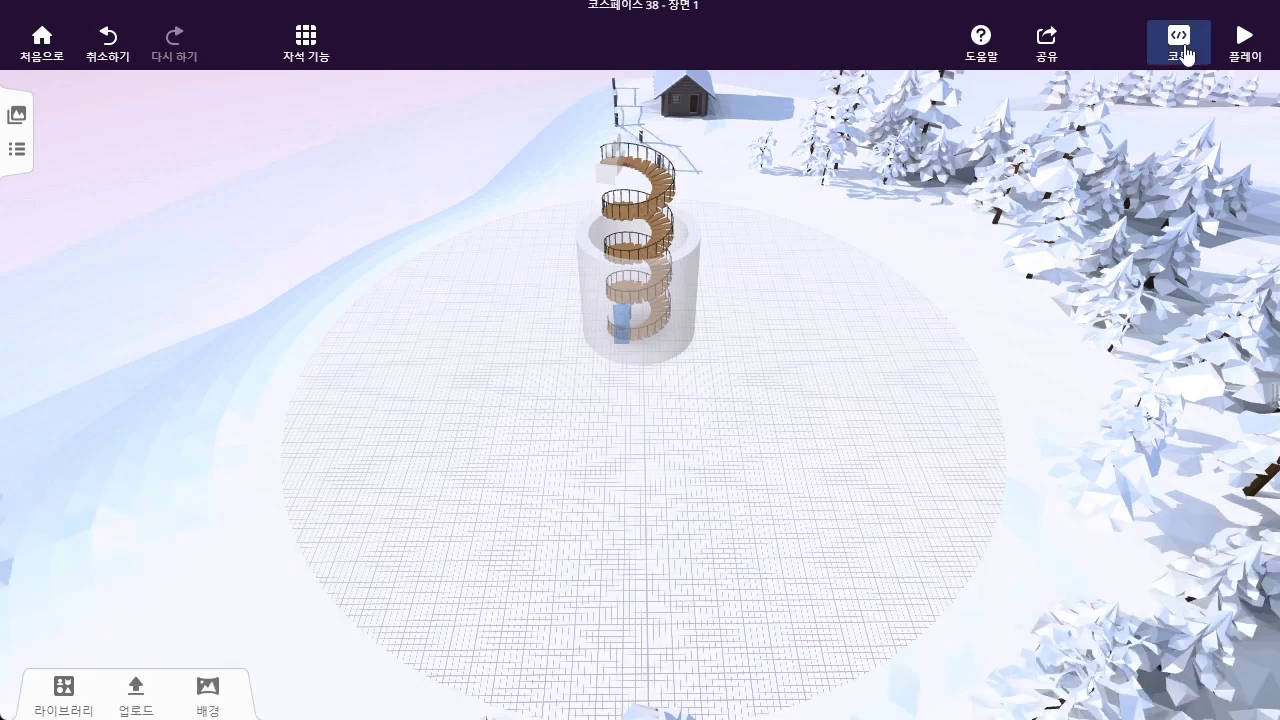
{"action": "left_click", "coordinate": [1180, 45]}
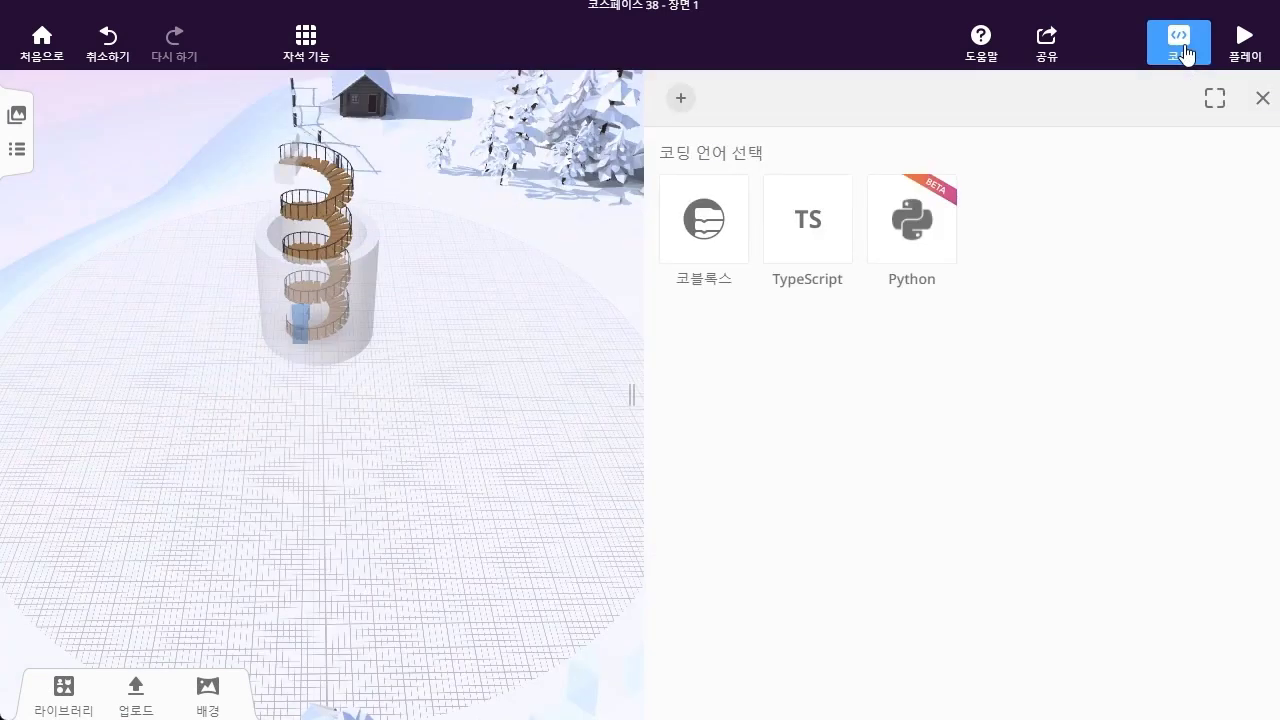
{"action": "left_click", "coordinate": [700, 232]}
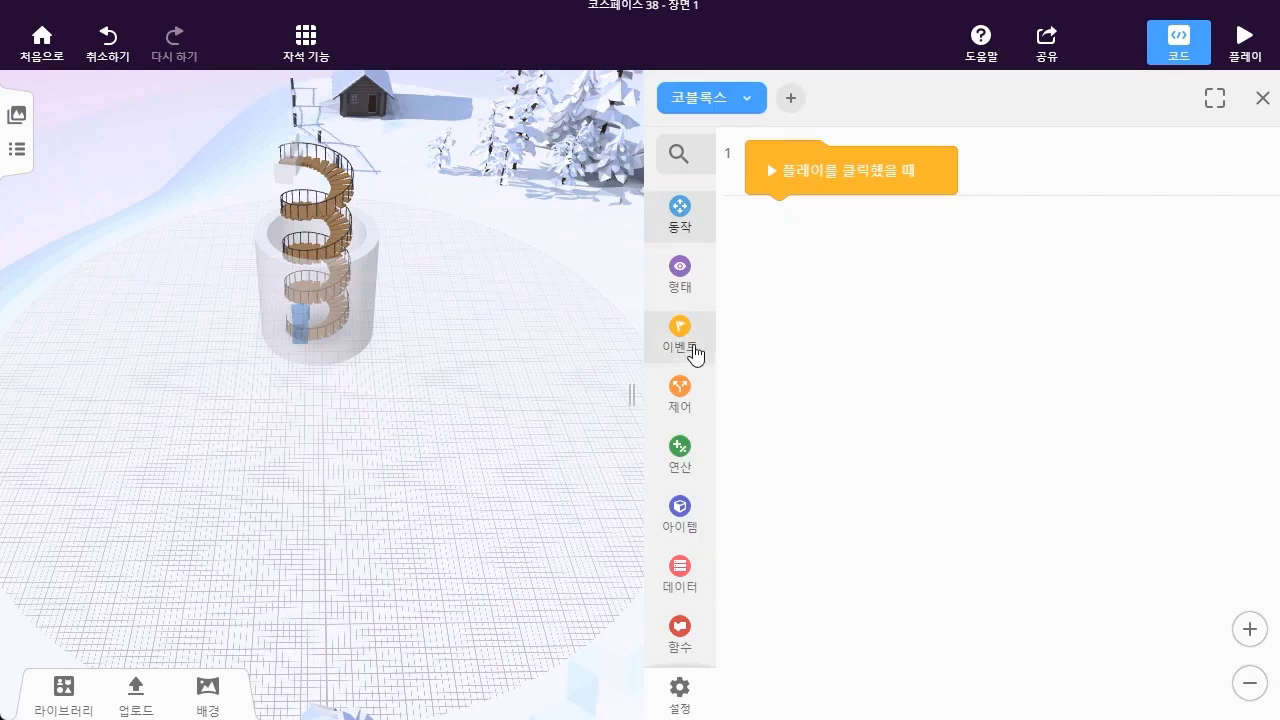
Add a click event block (클릭했을 때) below the play start block and set its object to 원통형
{"action": "left_click", "coordinate": [693, 352]}
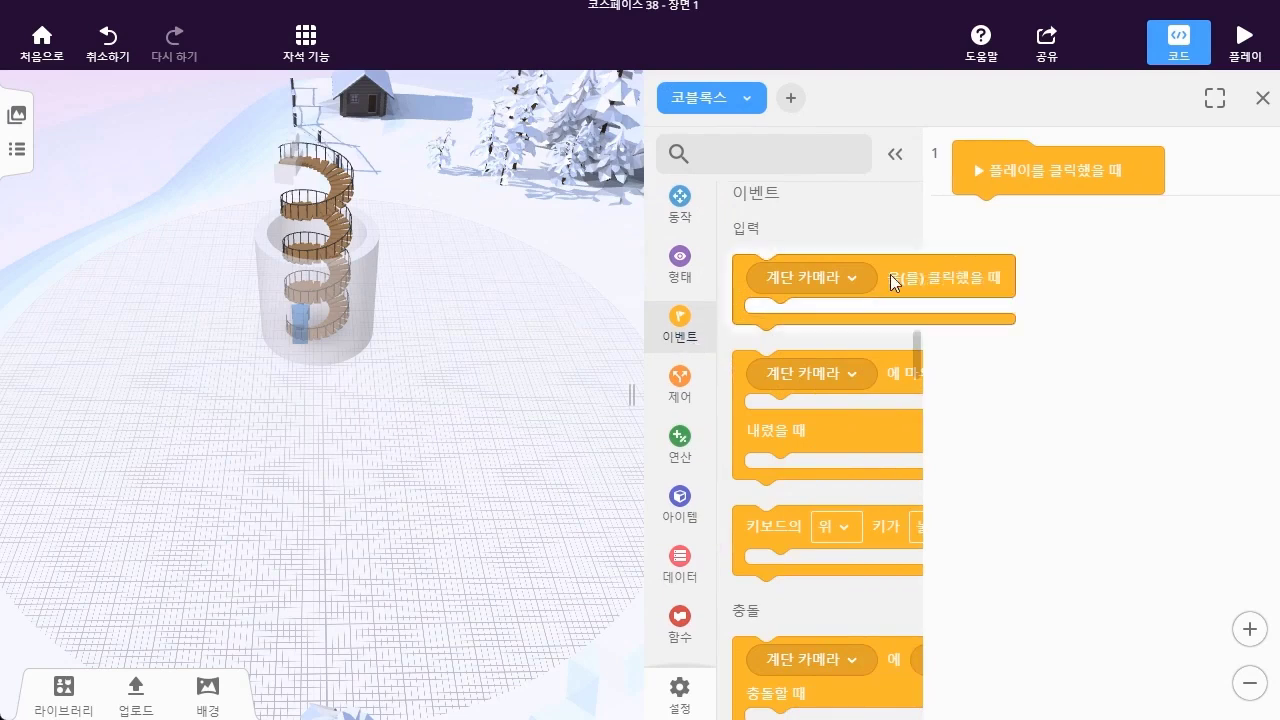
{"action": "left_click_drag", "start_coordinate": [893, 282], "coordinate": [1106, 226]}
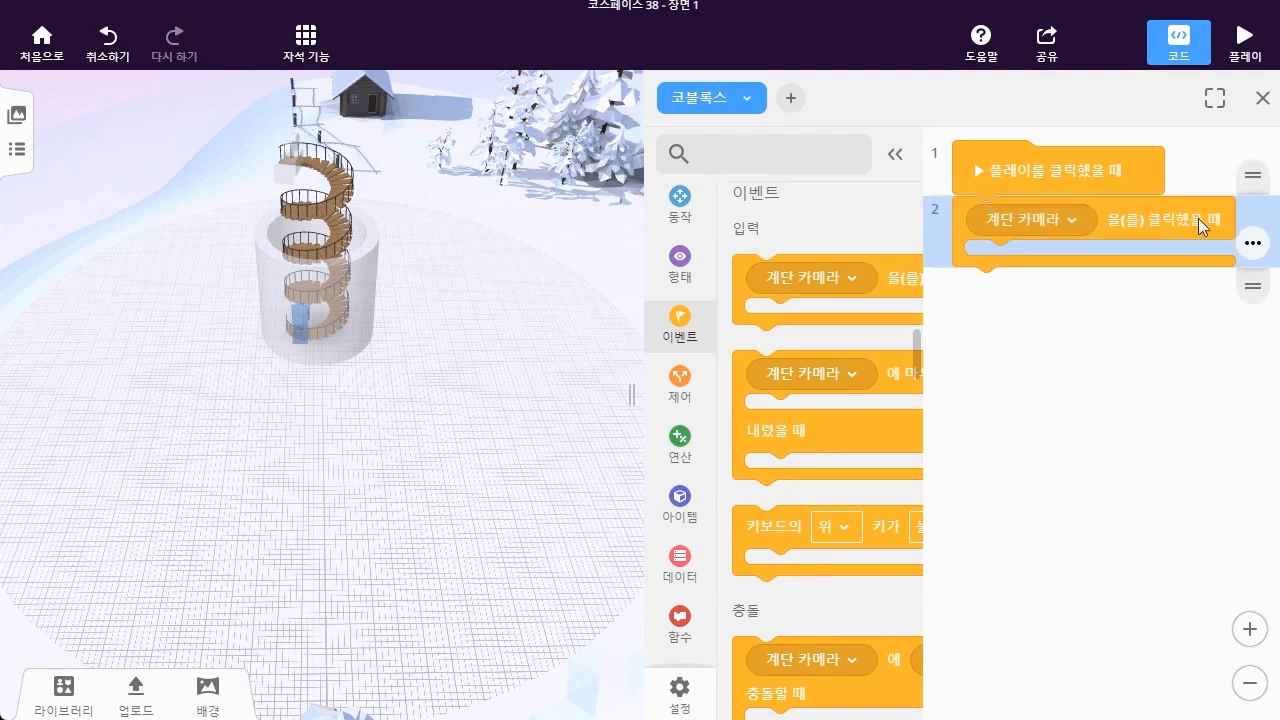
{"action": "left_click", "coordinate": [1074, 219]}
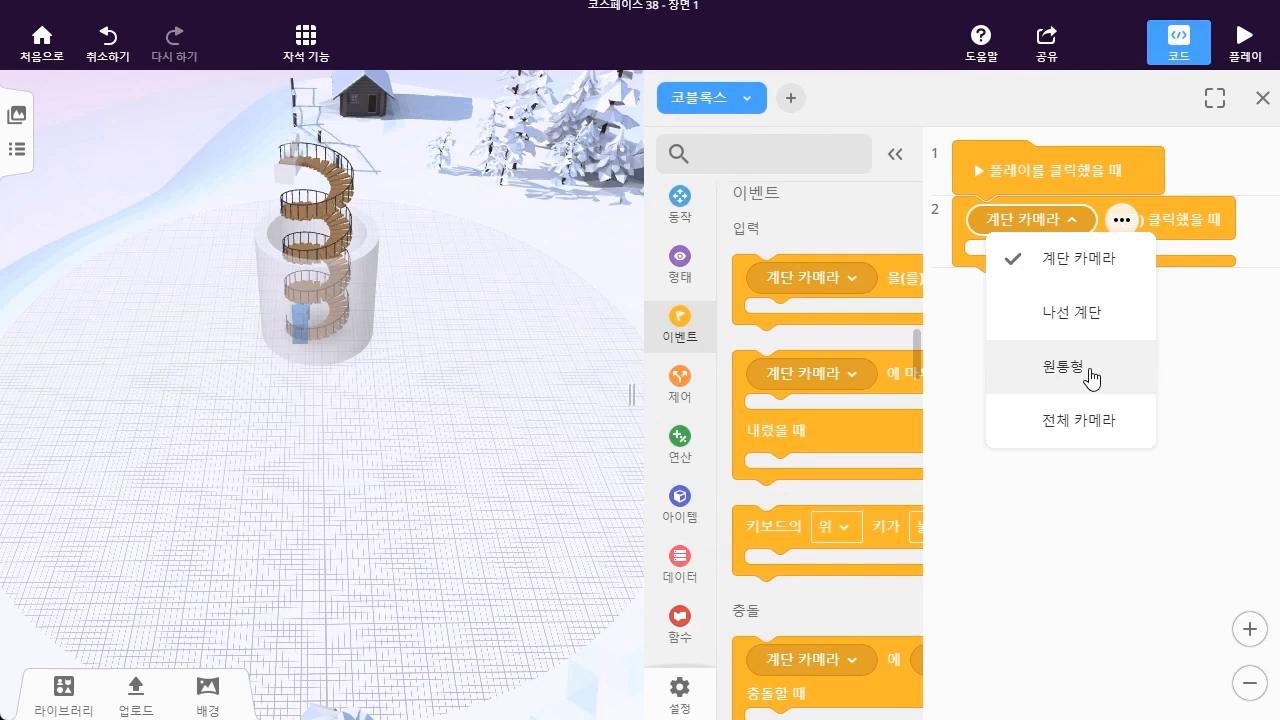
{"action": "left_click", "coordinate": [1091, 377]}
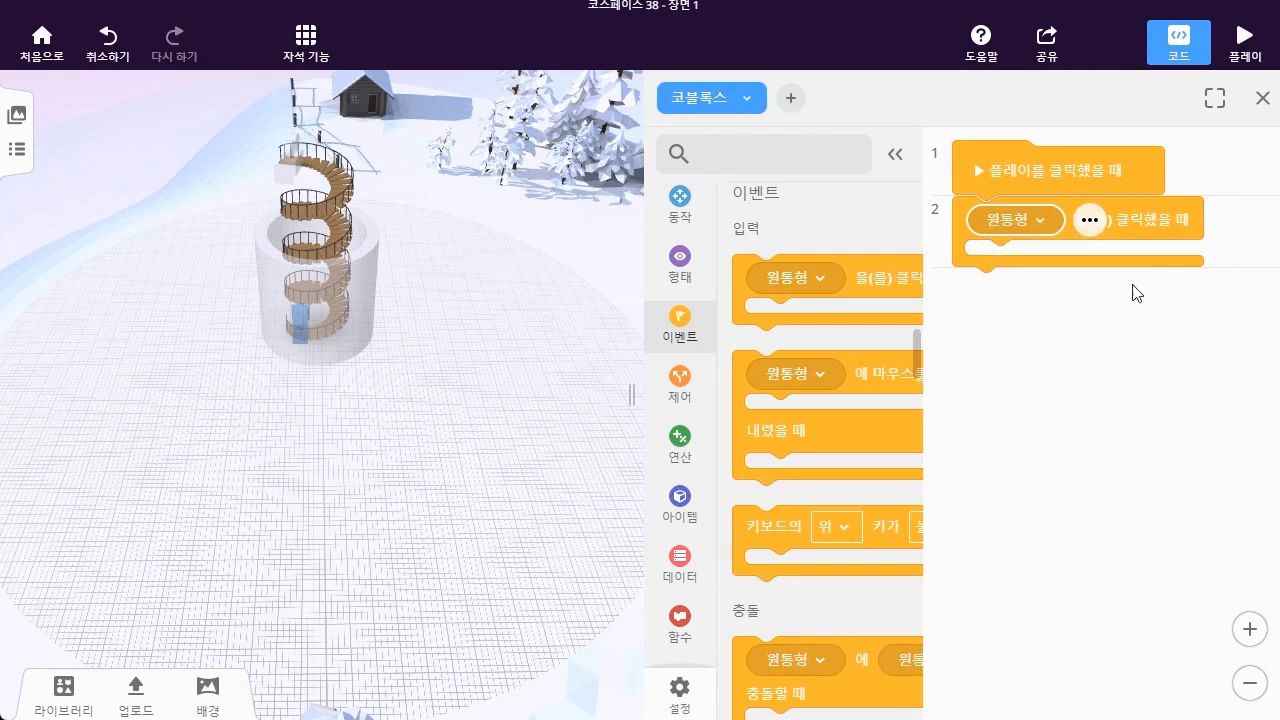
Search the blocks for 카메라, nest the change-camera block for 계단 카메라 inside the click event, and widen the code area
{"action": "left_click", "coordinate": [766, 163]}
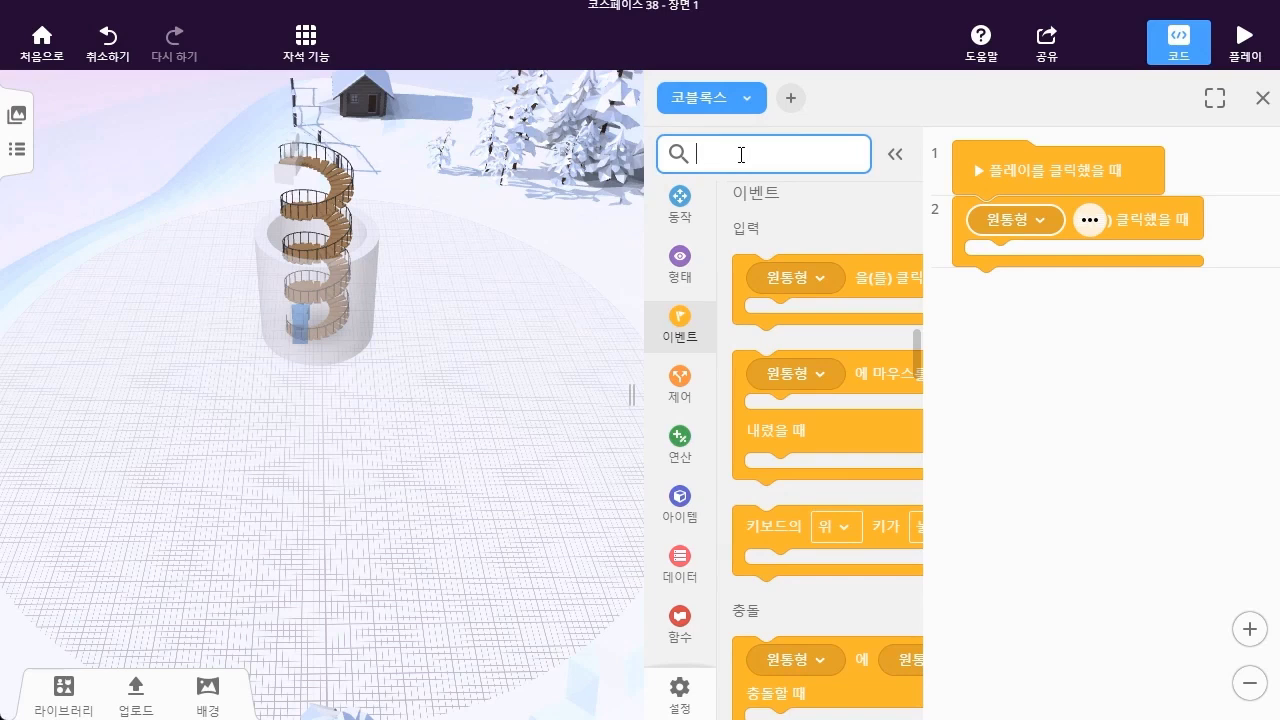
{"action": "type", "text": "카메라"}
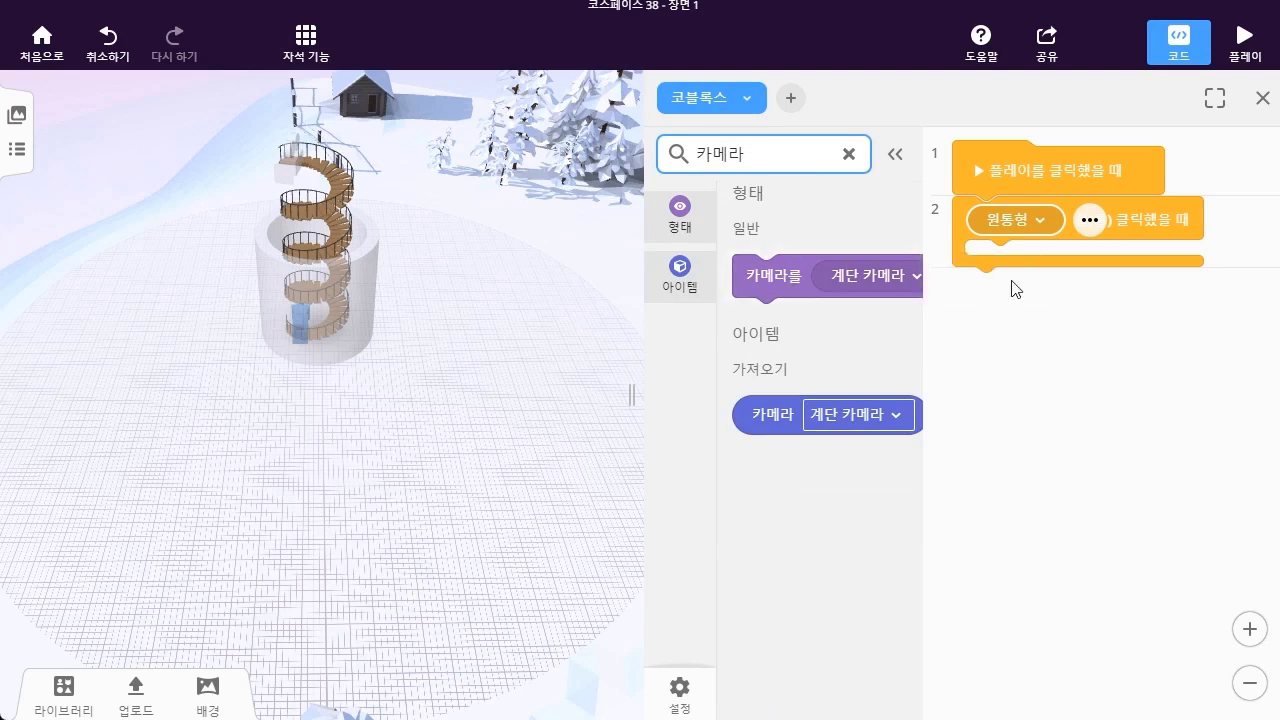
{"action": "left_click_drag", "start_coordinate": [757, 277], "coordinate": [993, 266]}
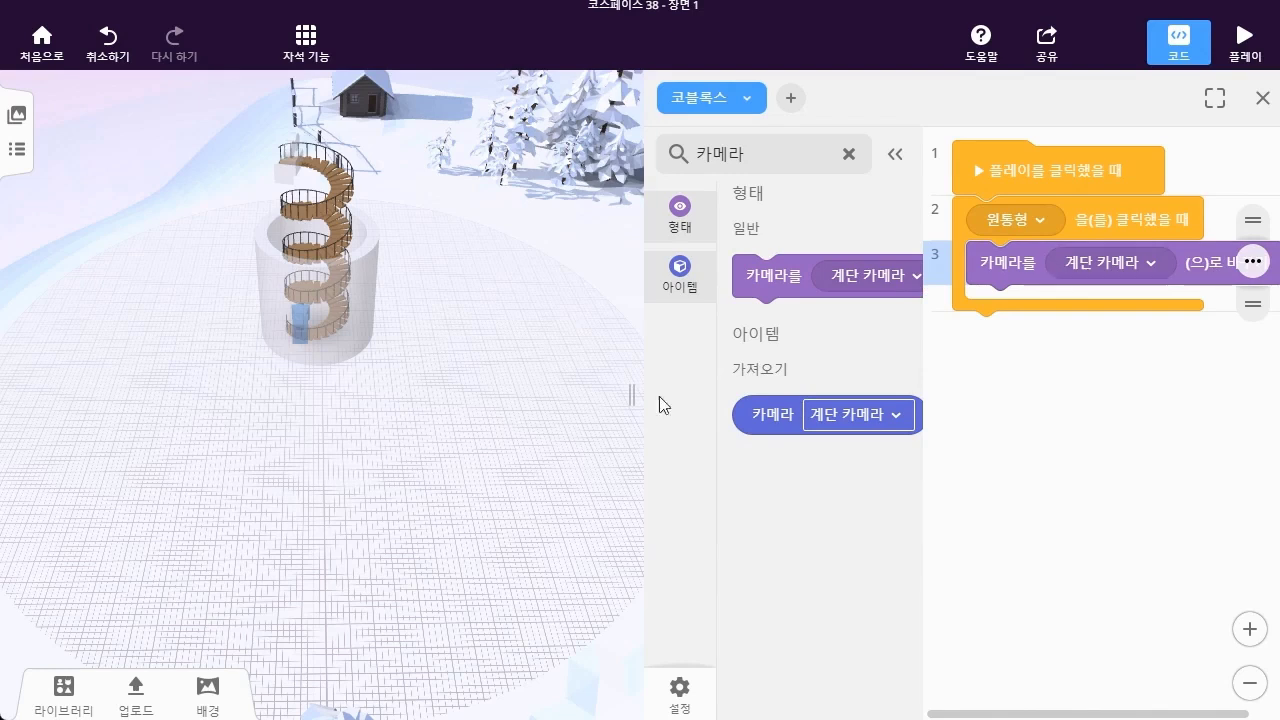
{"action": "left_click_drag", "start_coordinate": [628, 398], "coordinate": [398, 397]}
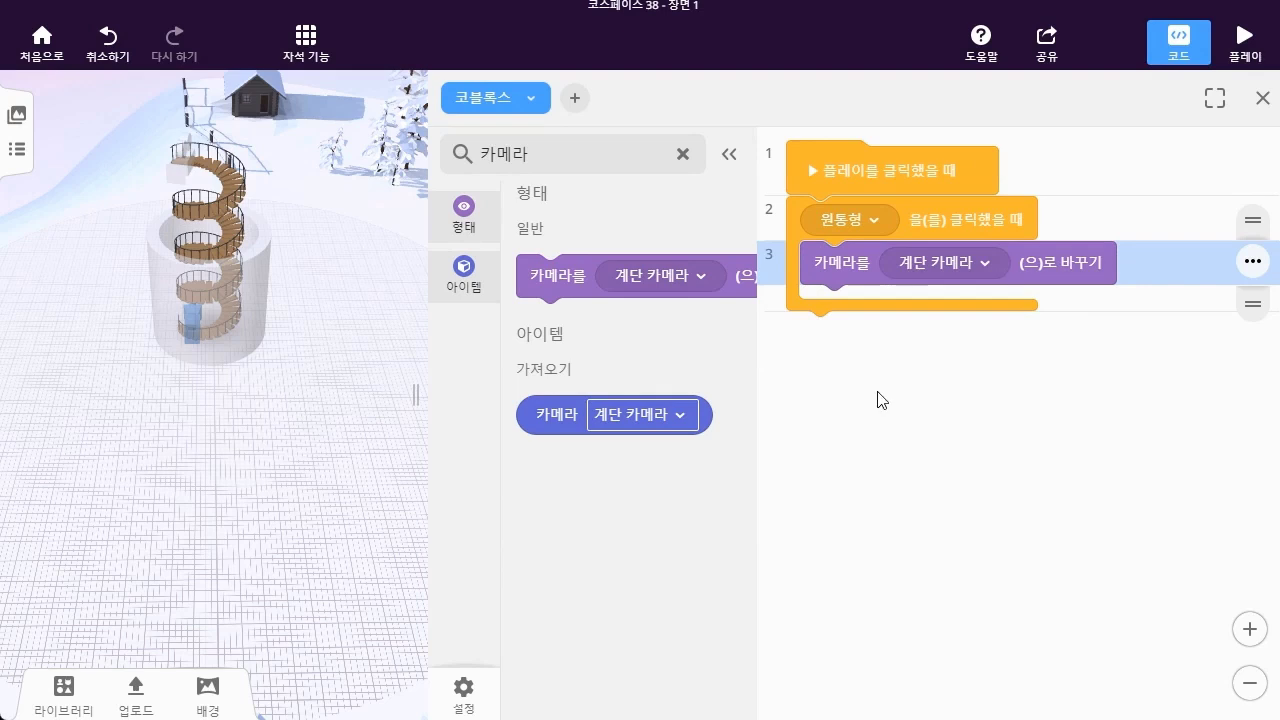
Play the scene, test the camera switch by selecting the tube, and return to the editor
{"action": "left_click", "coordinate": [1258, 45]}
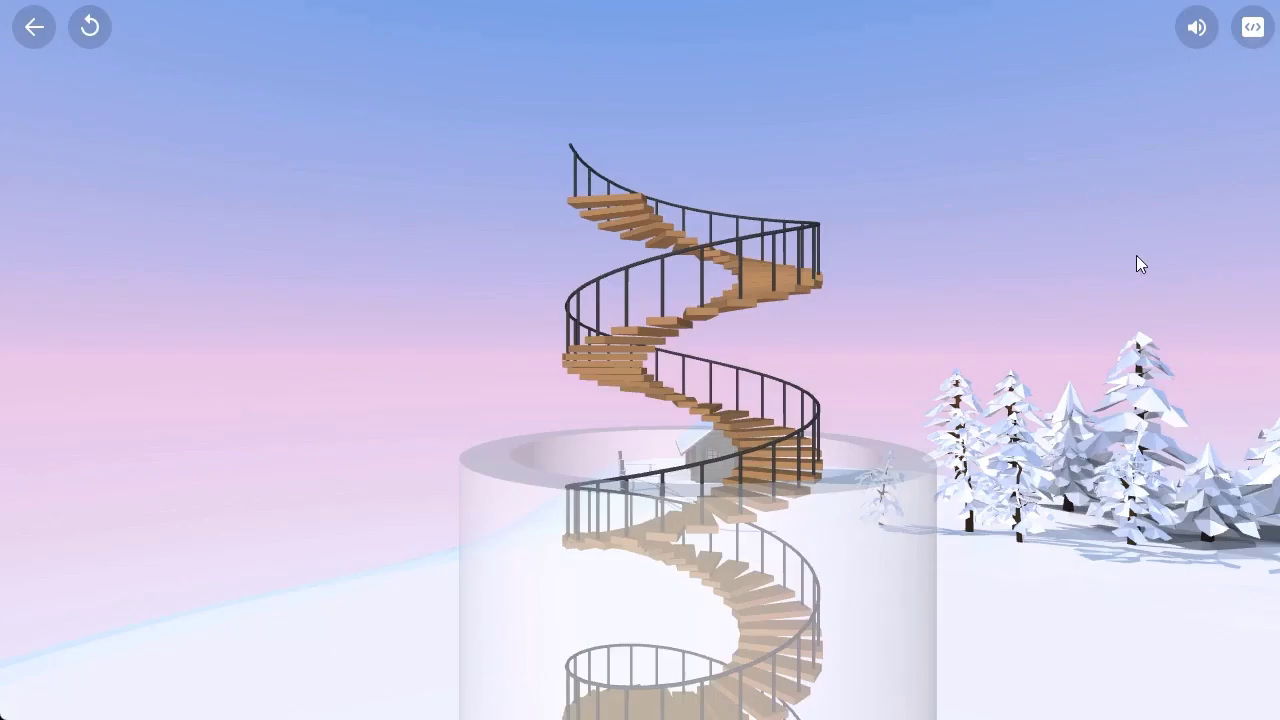
{"action": "left_click_drag", "start_coordinate": [1087, 413], "coordinate": [1106, 494]}
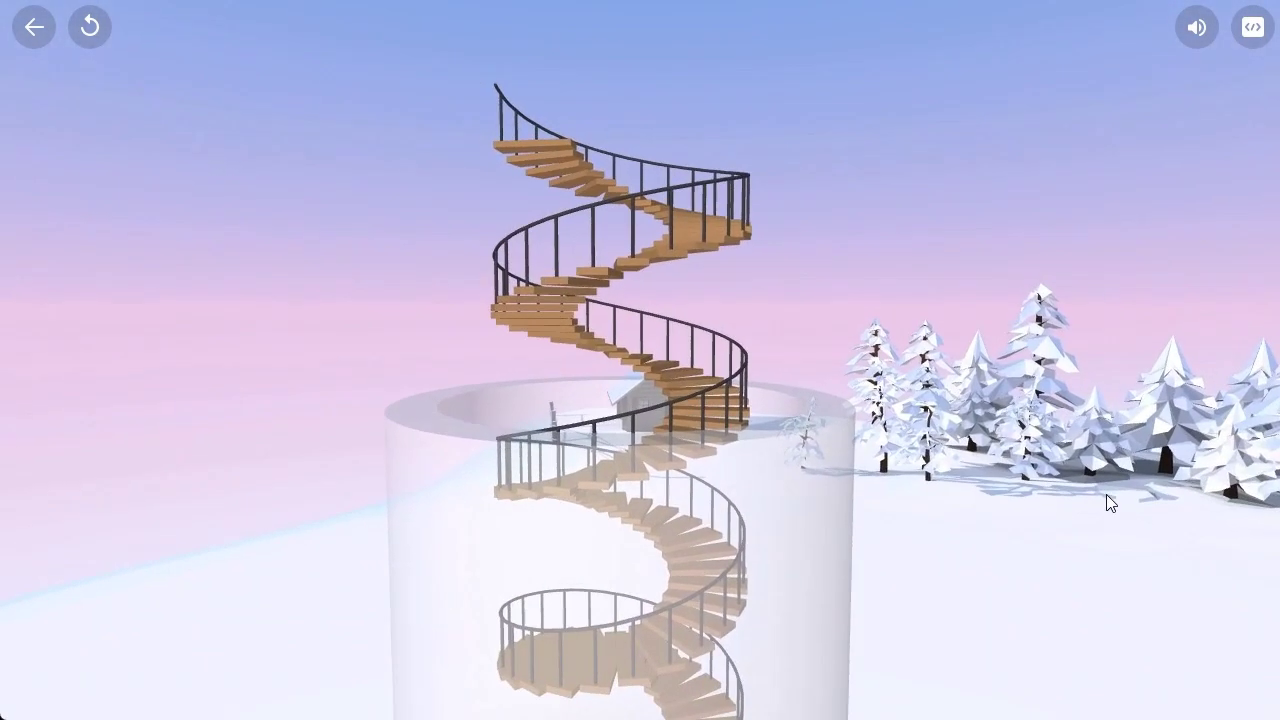
{"action": "left_click", "coordinate": [808, 442]}
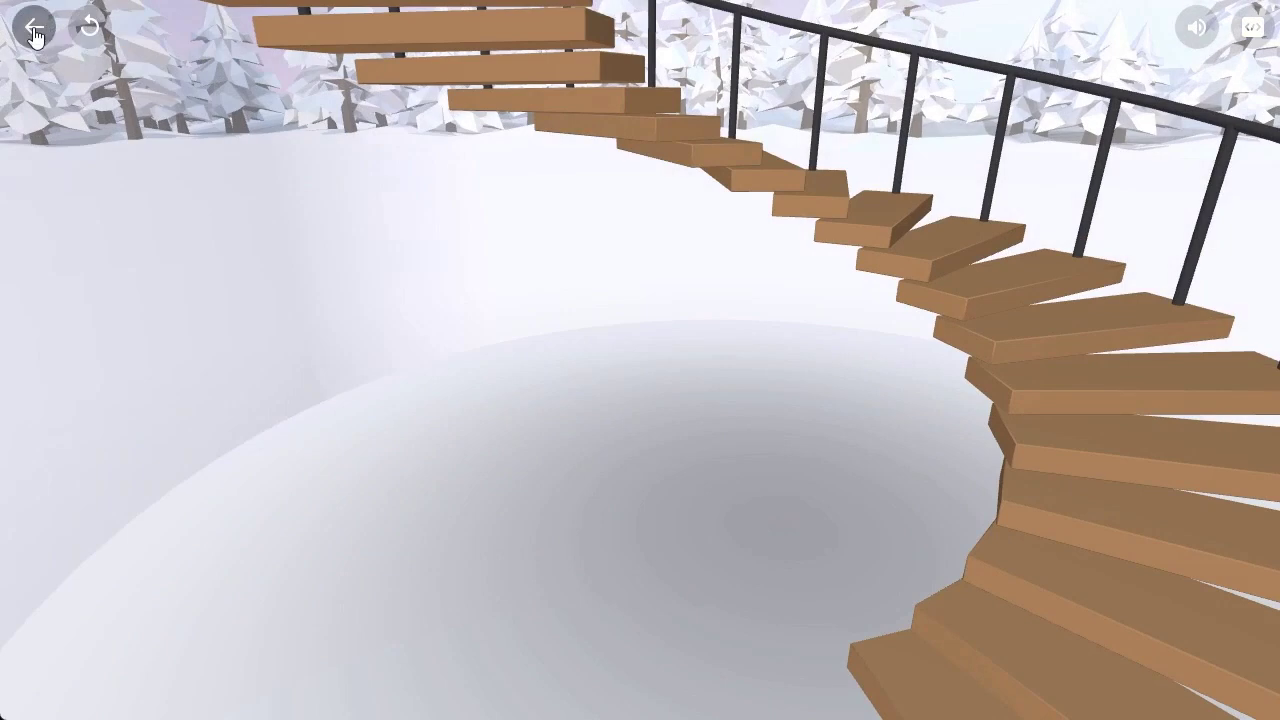
{"action": "left_click", "coordinate": [33, 35]}
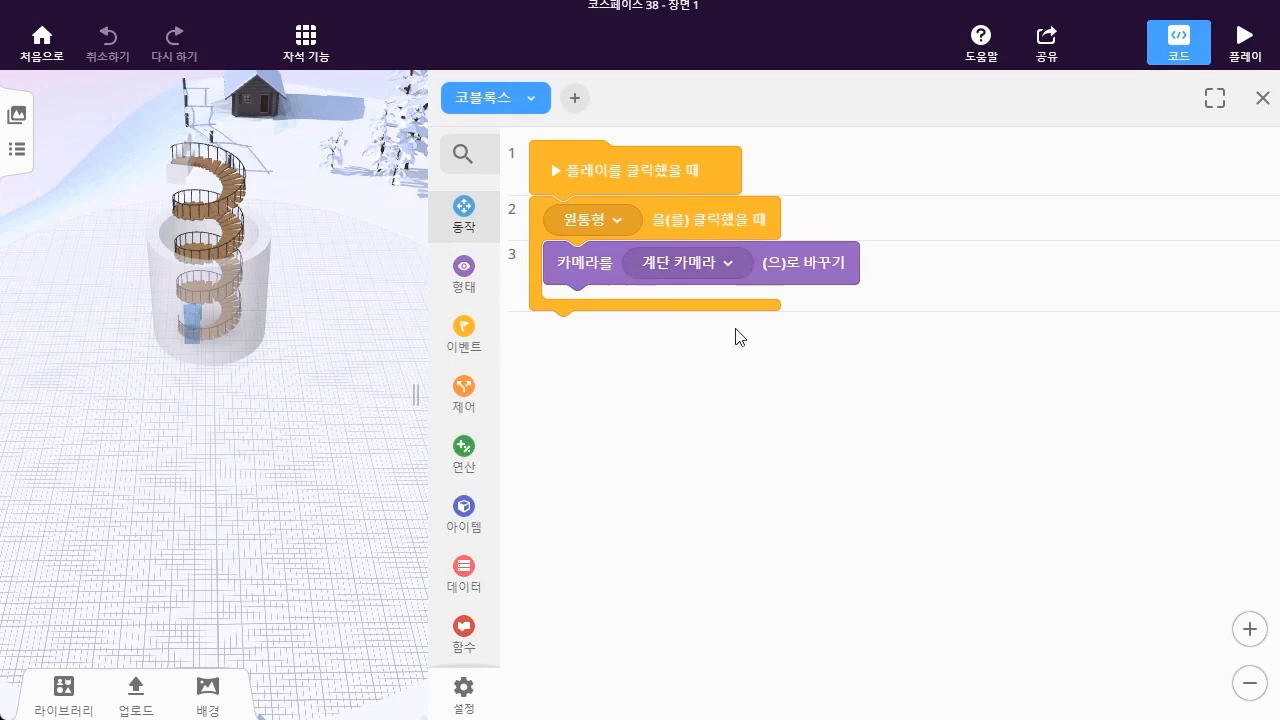
Collapse the code area so that the scene fills the whole workspace
{"action": "left_click_drag", "start_coordinate": [415, 395], "coordinate": [1149, 432]}
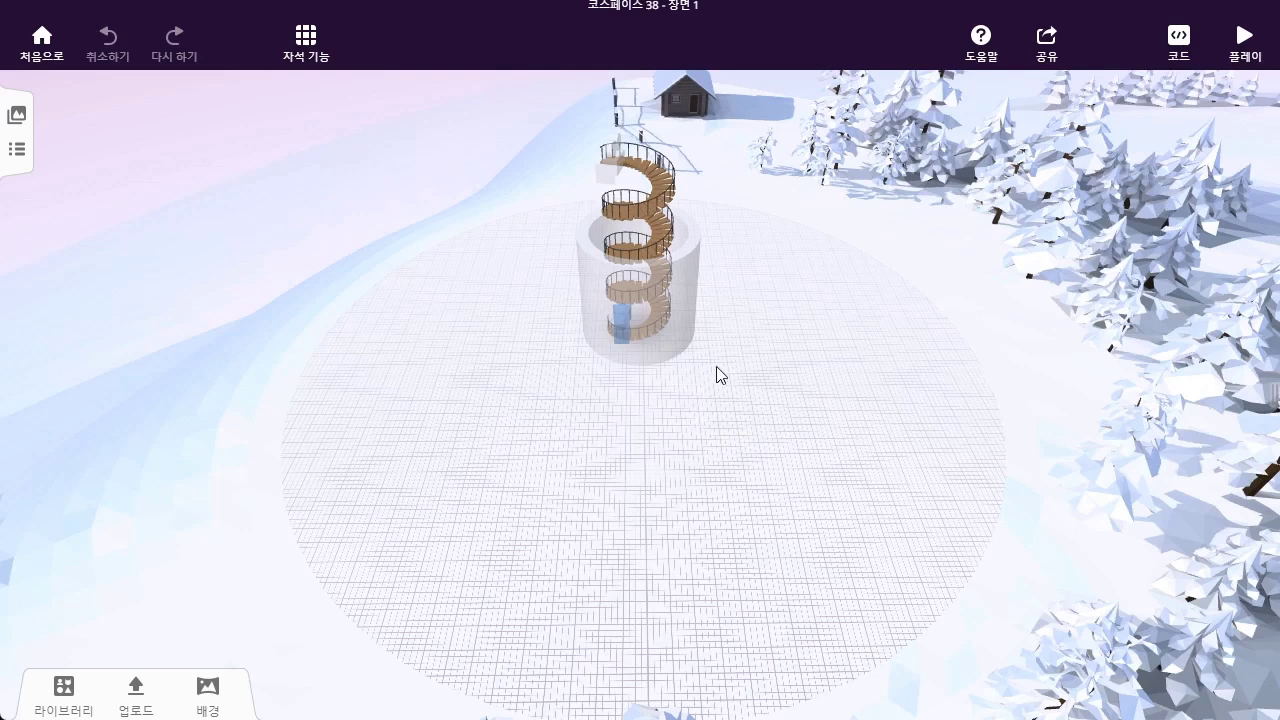
{"action": "mouse_move", "coordinate": [735, 378]}
{"action": "left_mouse_down"}
{"action": "mouse_move", "coordinate": [729, 357]}
{"action": "mouse_move", "coordinate": [725, 377]}
{"action": "left_mouse_up"}
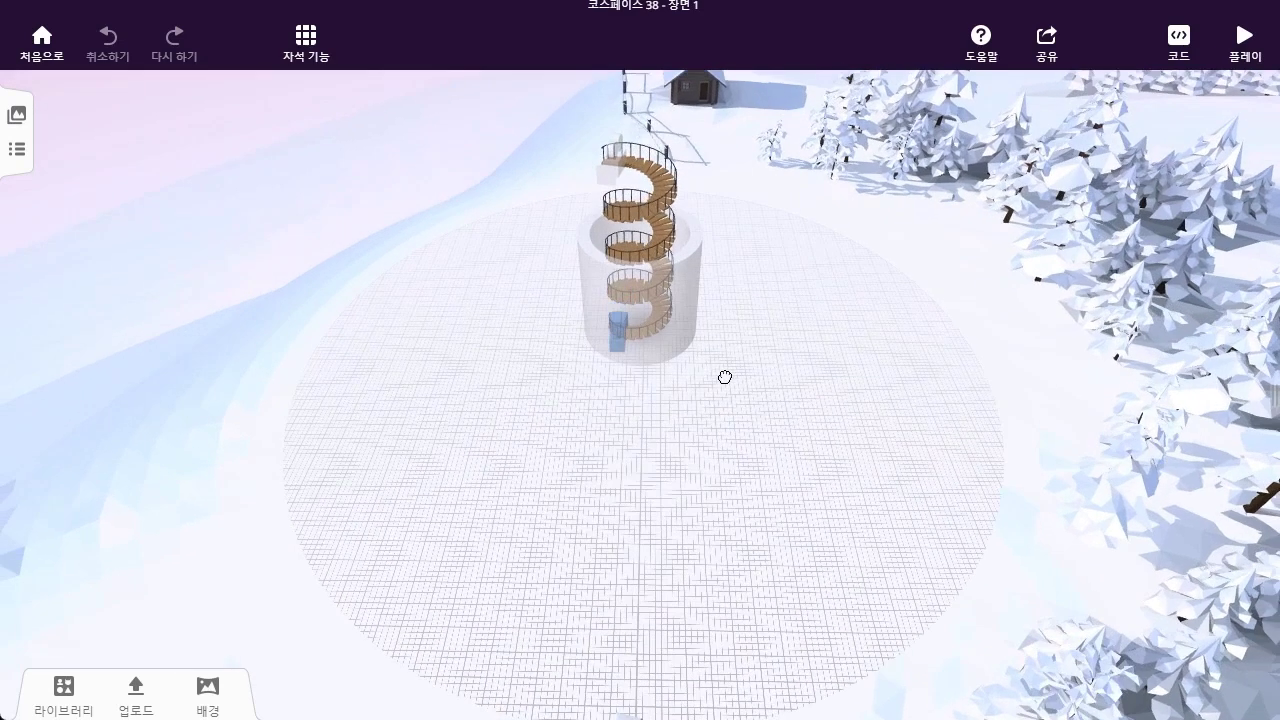